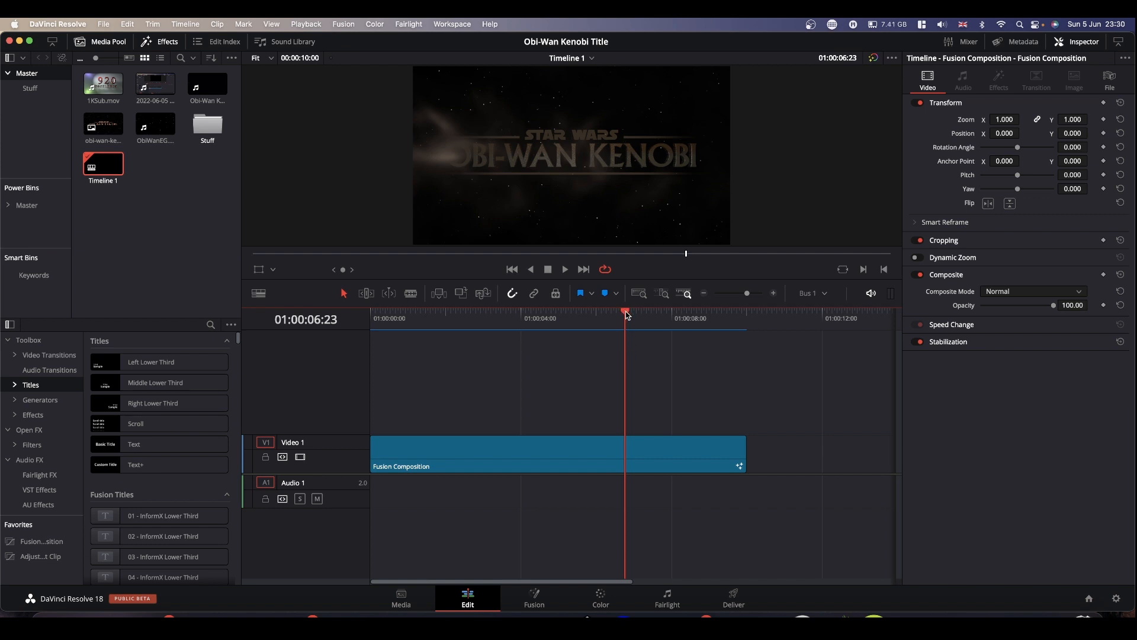
- Open the finished title composition from timecode 01:00:03:18 in Fusion and survey its node tree
drag(627, 314, 506, 354)
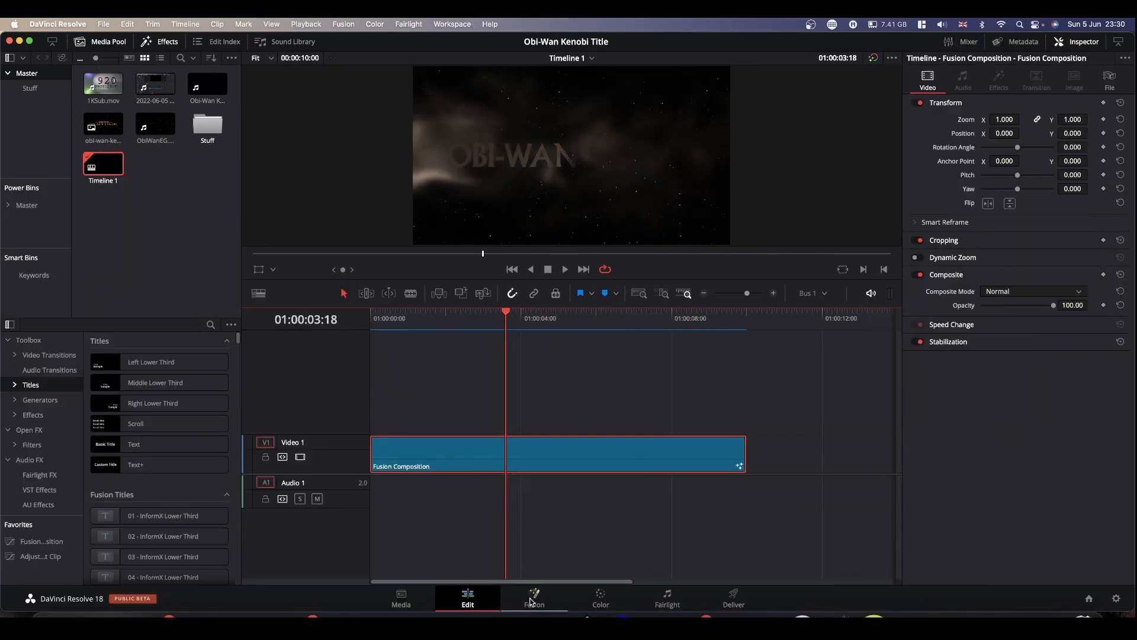
click(534, 598)
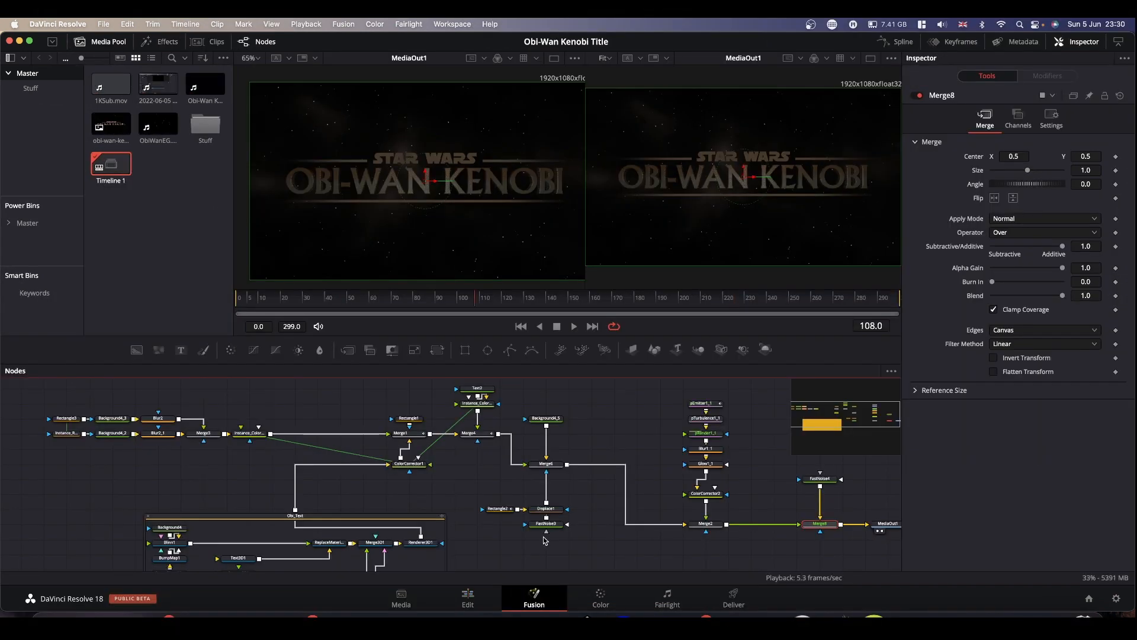
scroll(644, 531, down, 2)
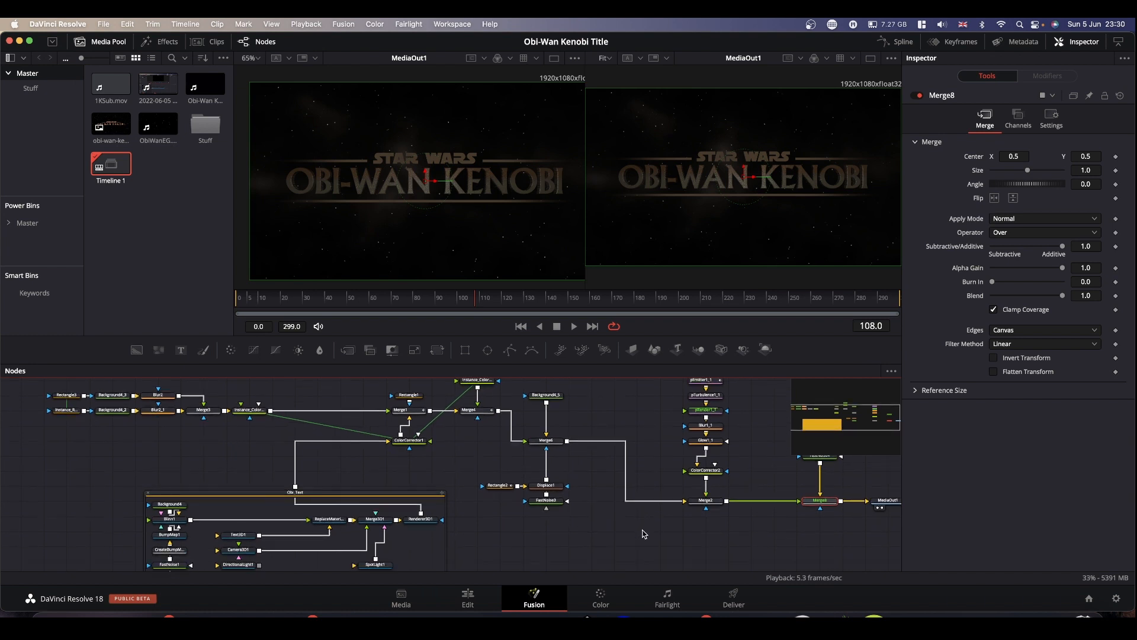
scroll(634, 506, down, 2)
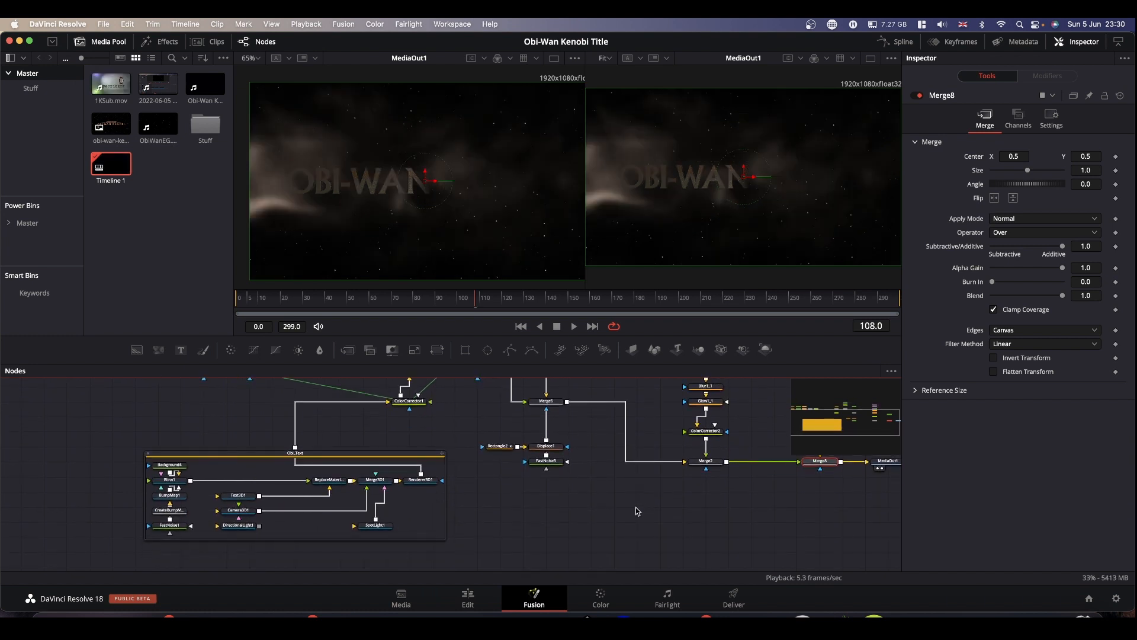
scroll(633, 502, up, 4)
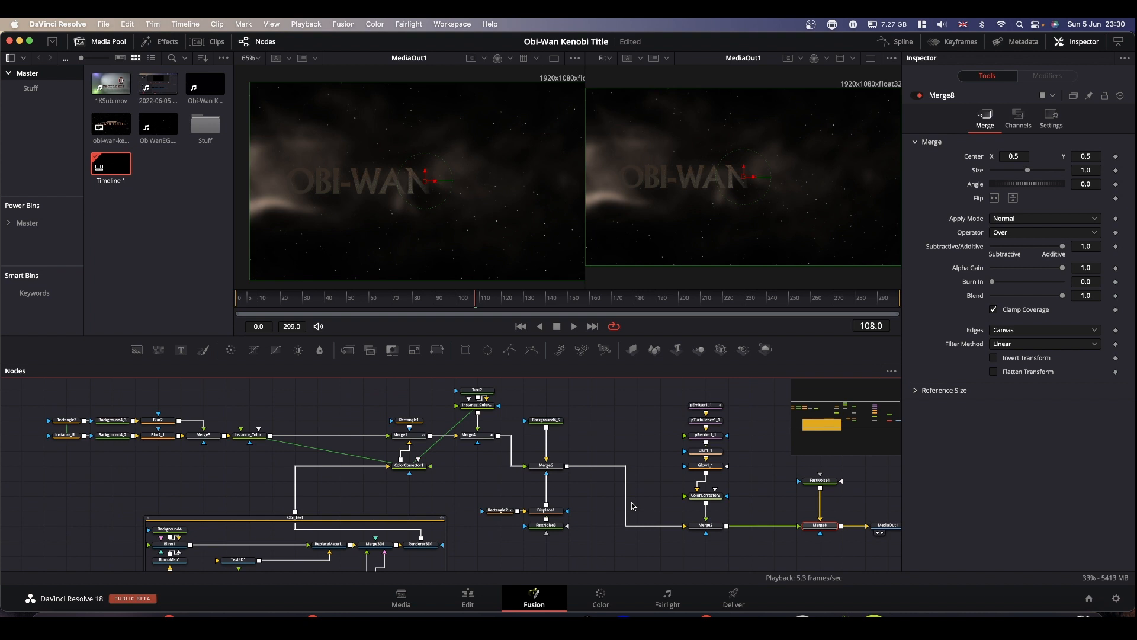
scroll(633, 507, down, 4)
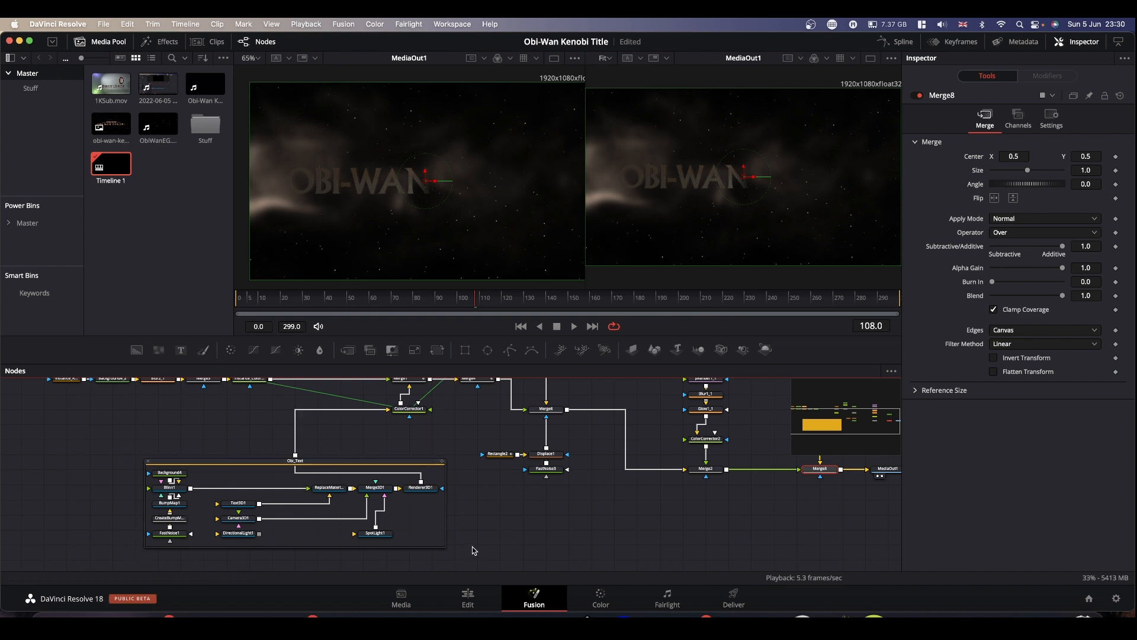
- Collapse and re-expand the Obi_Text group, then look over the nodes above it
click(148, 463)
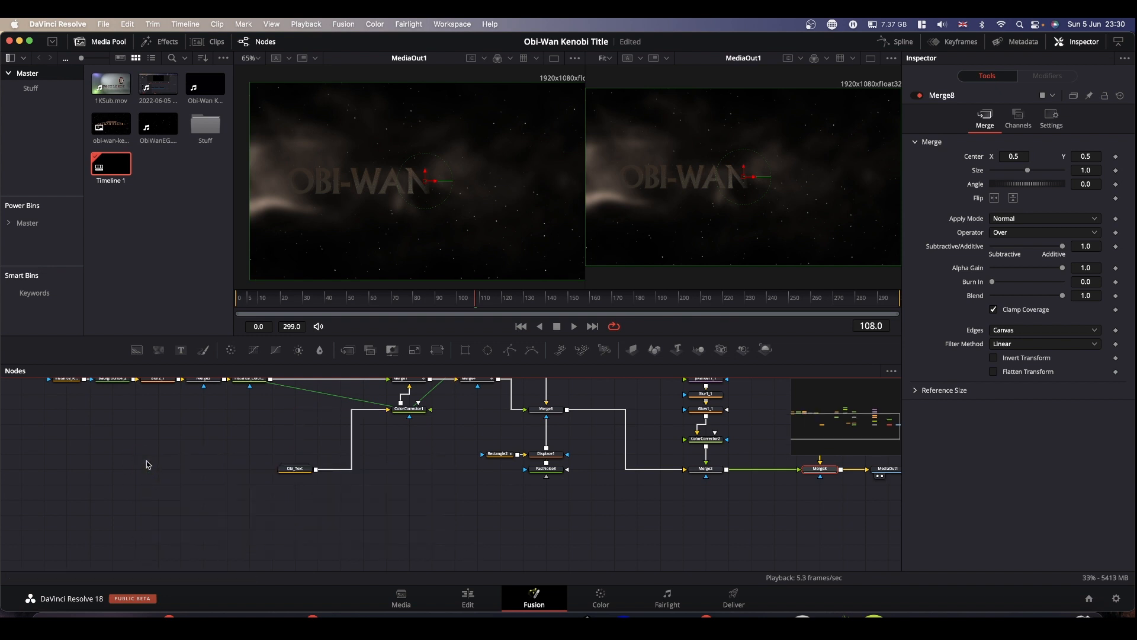
click(300, 472)
double_click(300, 472)
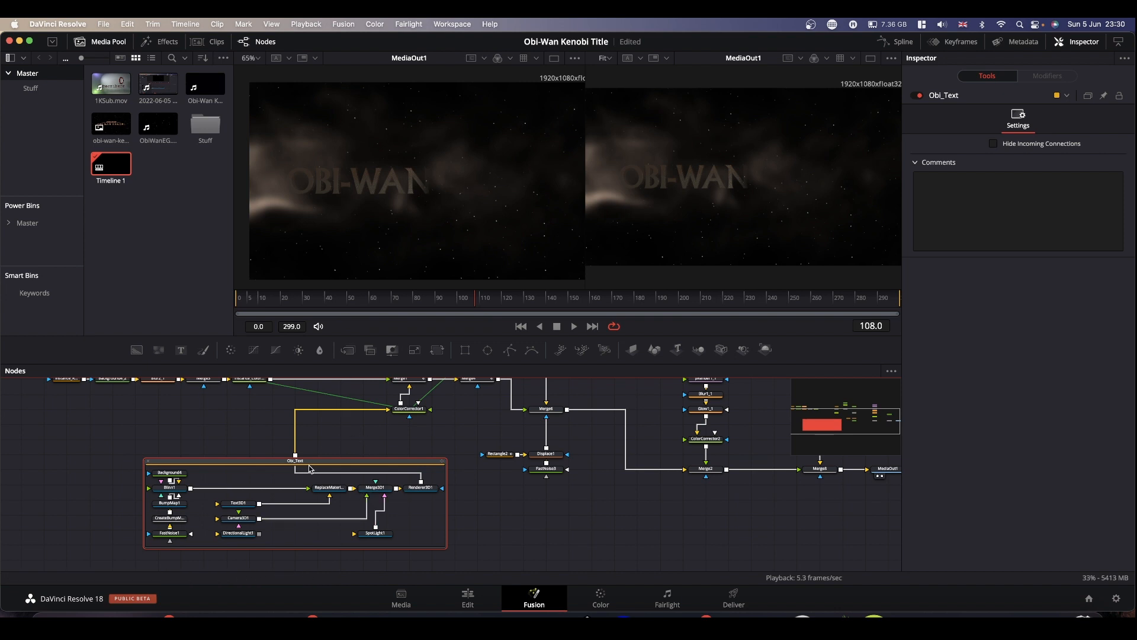
scroll(299, 454, up, 1)
scroll(299, 454, up, 3)
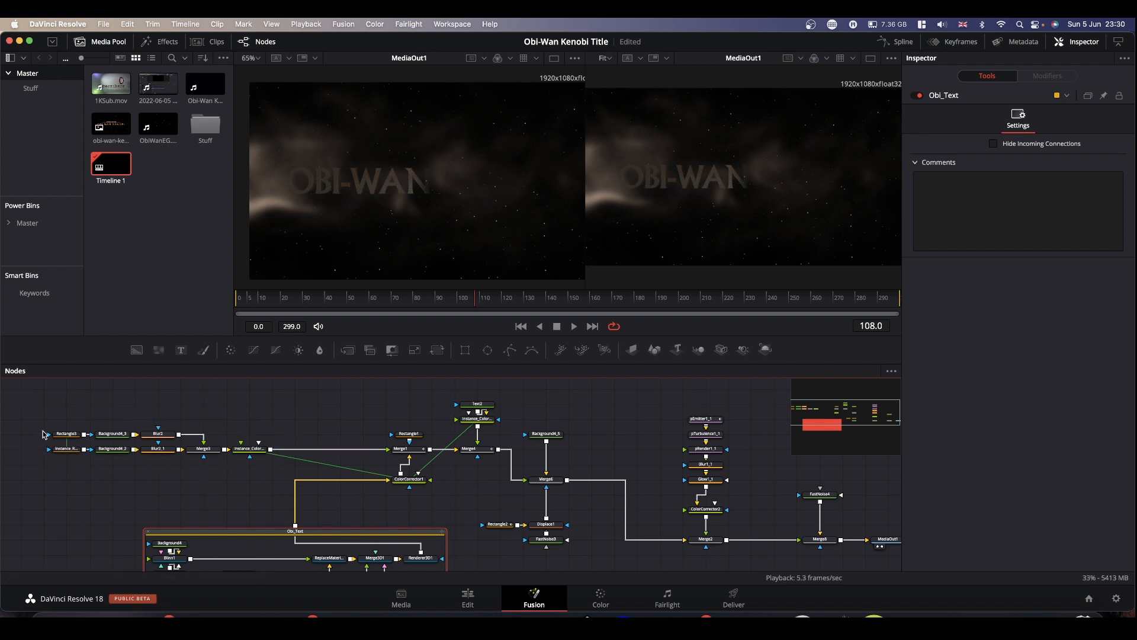
- Move to frame 248 and examine the title there together with the full node tree
drag(737, 301, 786, 304)
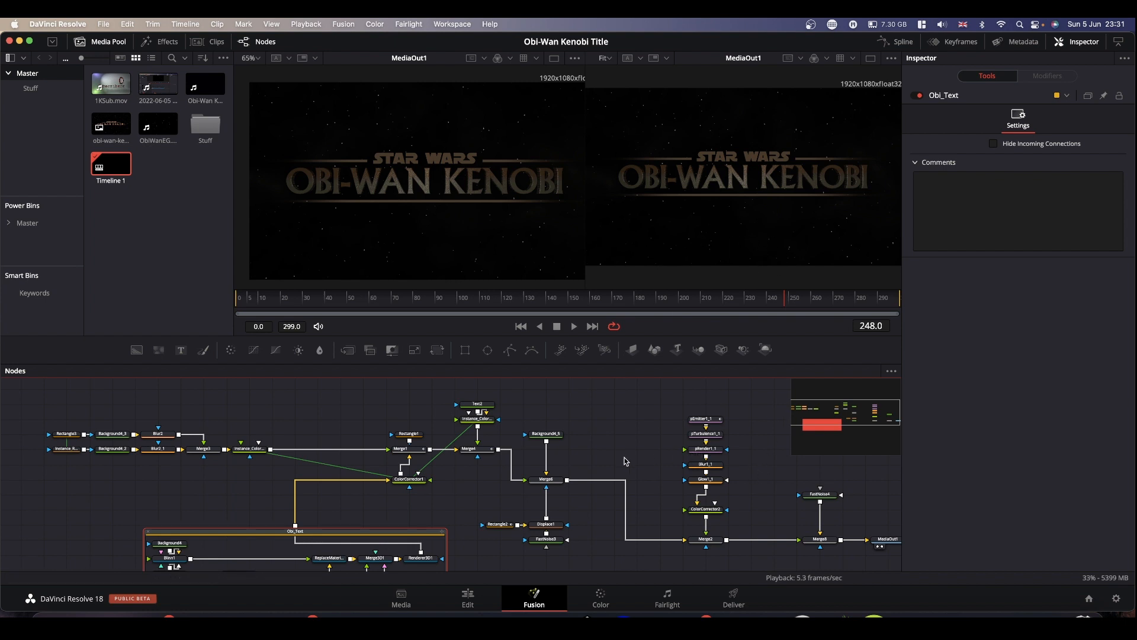
scroll(627, 462, down, 5)
scroll(627, 462, up, 5)
scroll(627, 462, down, 4)
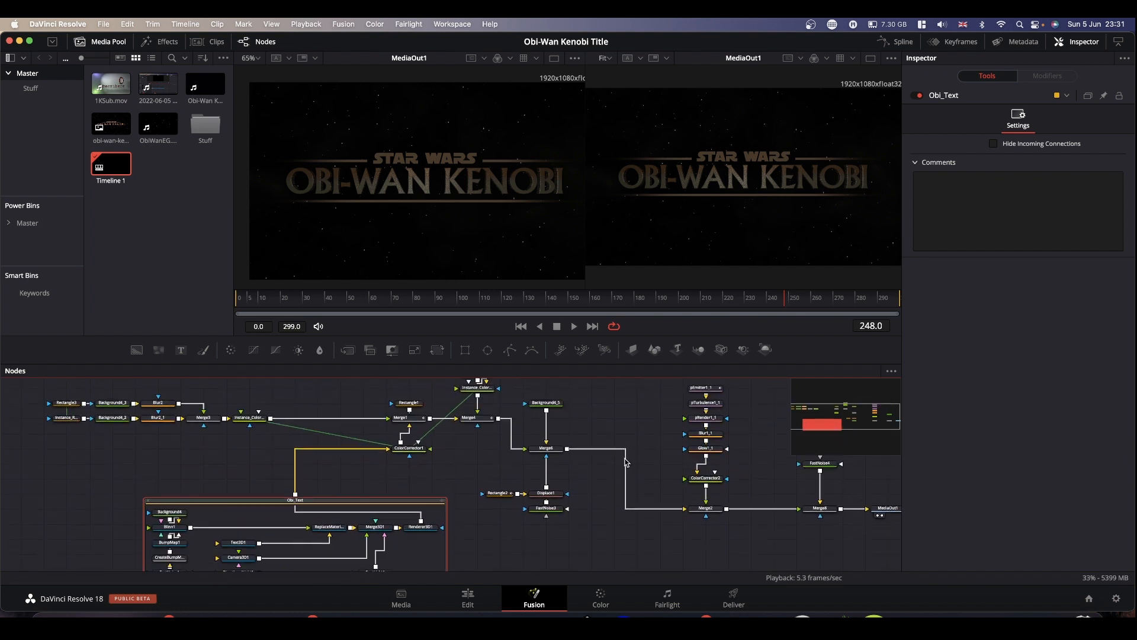
scroll(626, 462, up, 3)
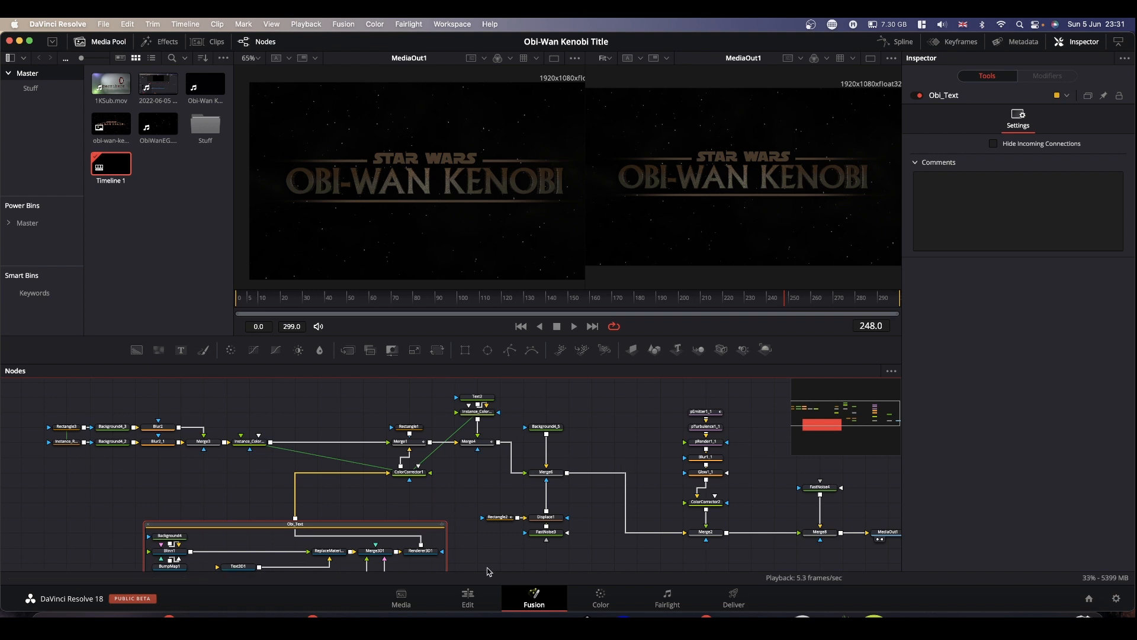
- Return to the Edit page, add a Fusion Composition clip to Video 1 after the existing clip, and display the Effects category
click(477, 597)
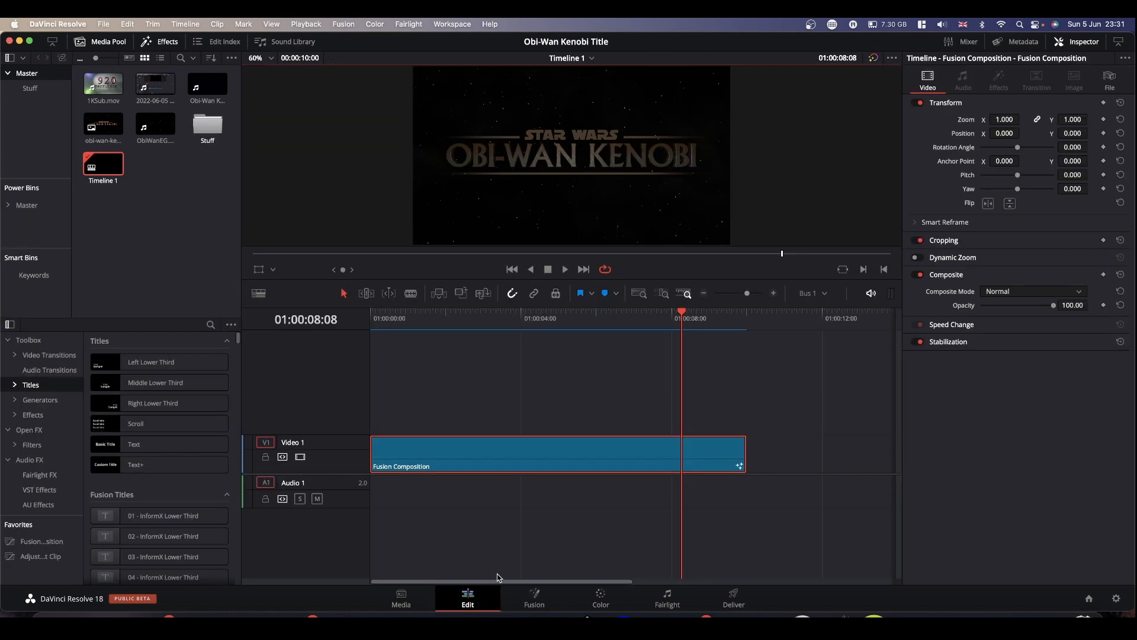
drag(494, 583, 663, 581)
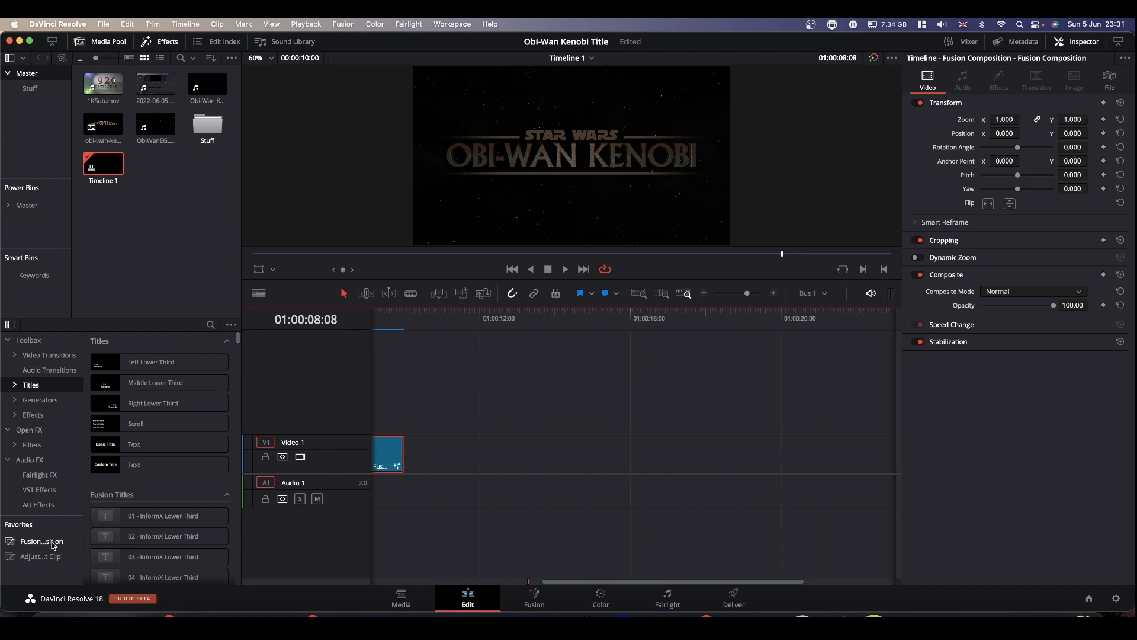
drag(43, 544, 438, 443)
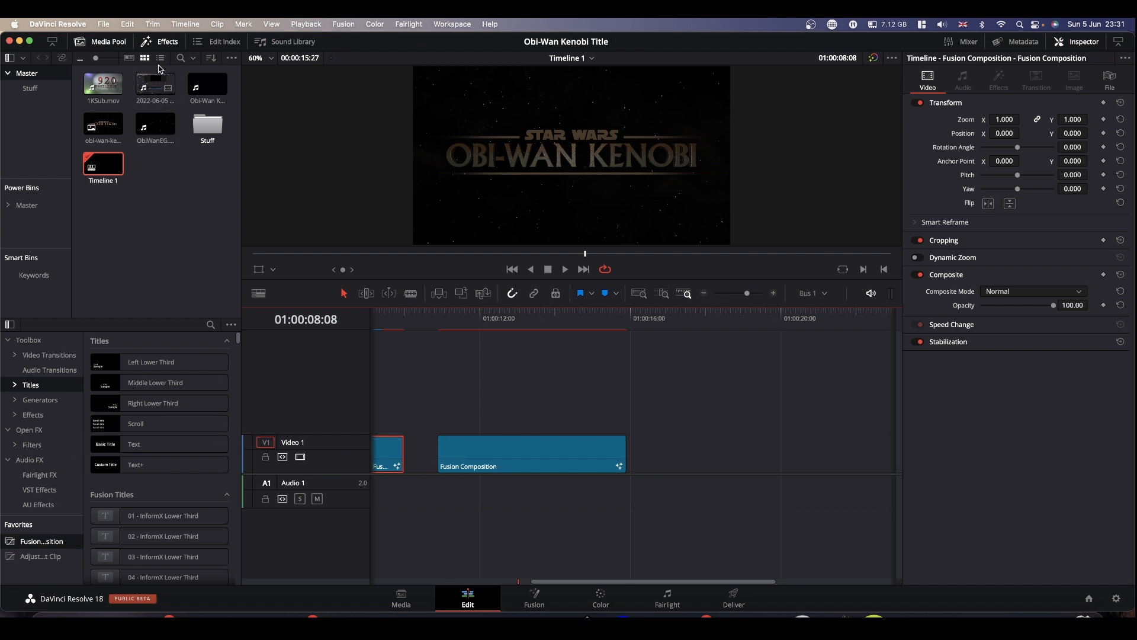
click(167, 44)
click(168, 43)
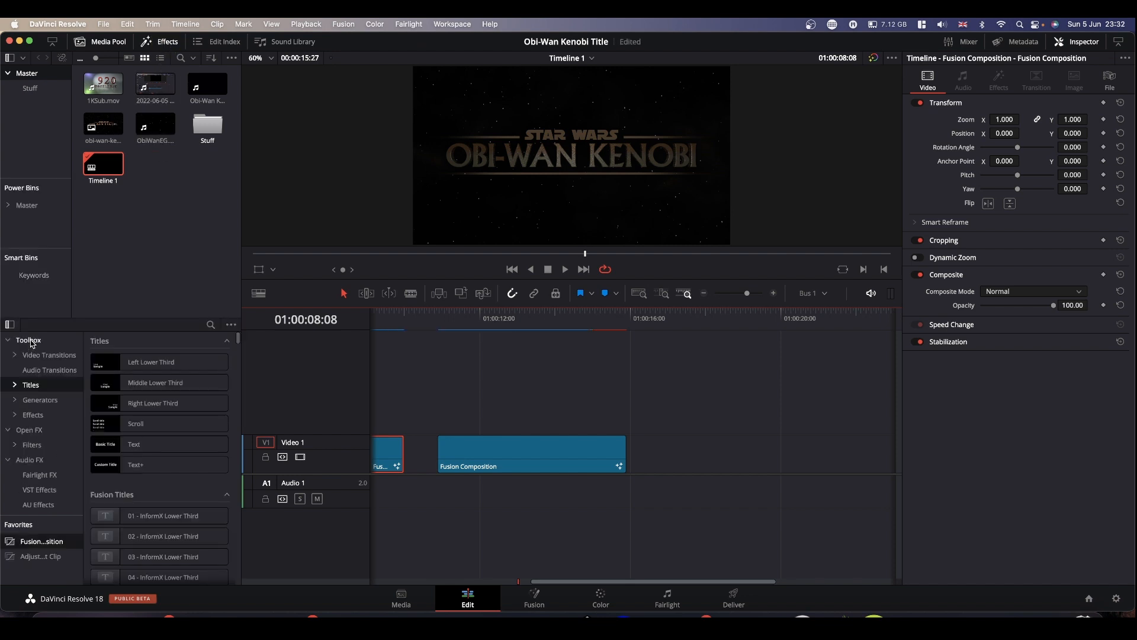
click(33, 415)
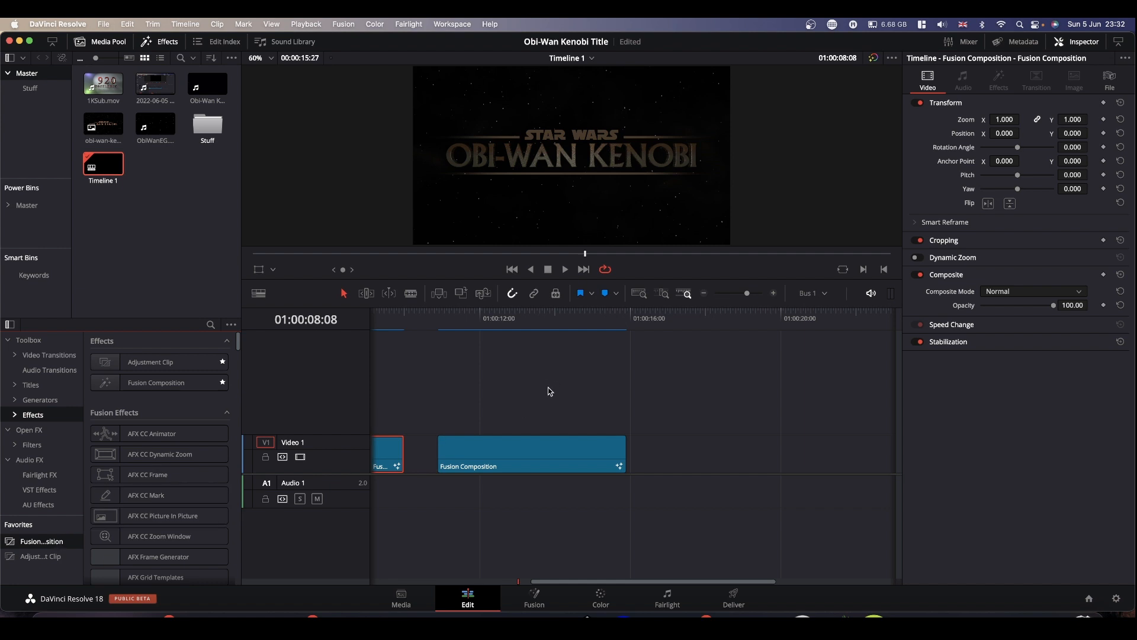
- Set the new Fusion Composition clip's duration to 10 seconds (00:00:10:00)
right_click(523, 453)
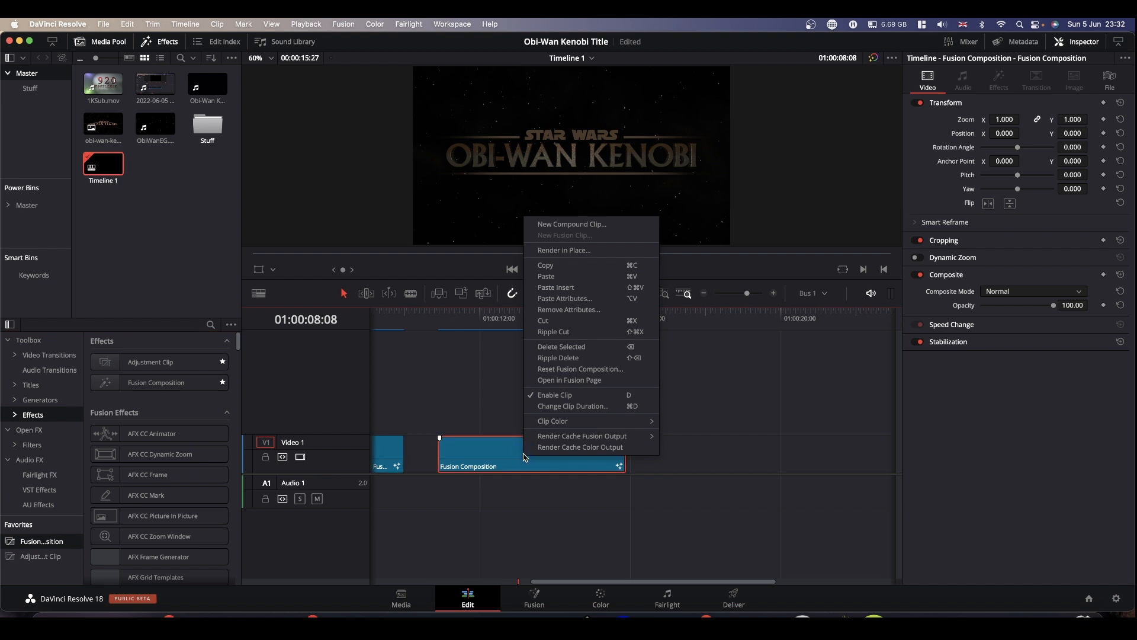
click(579, 414)
click(529, 363)
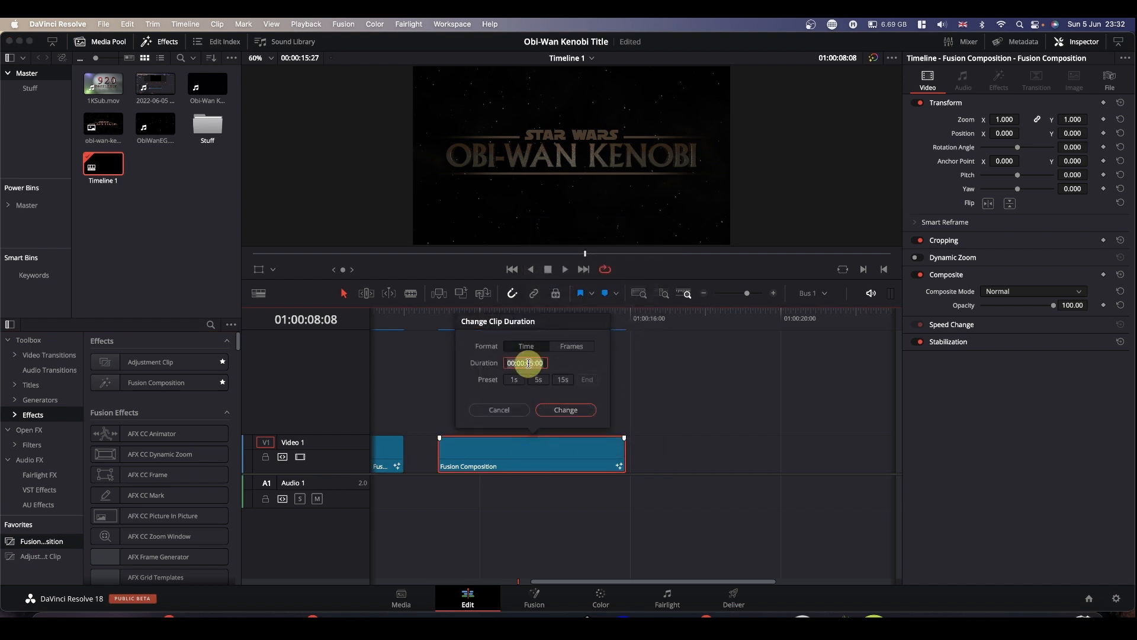
text(10)
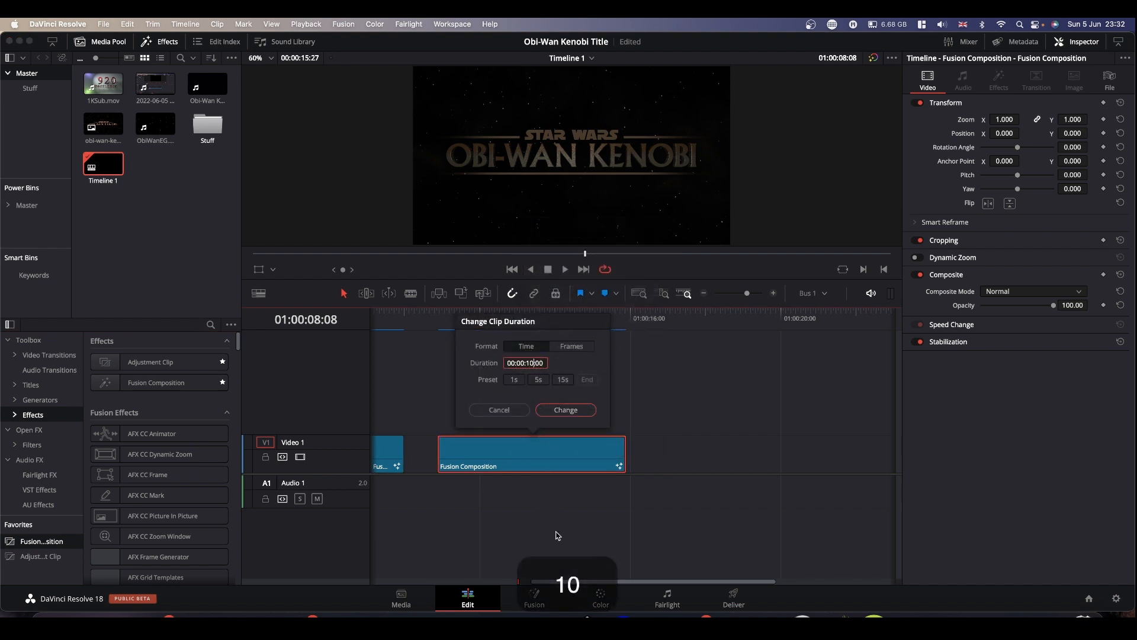
key(Return)
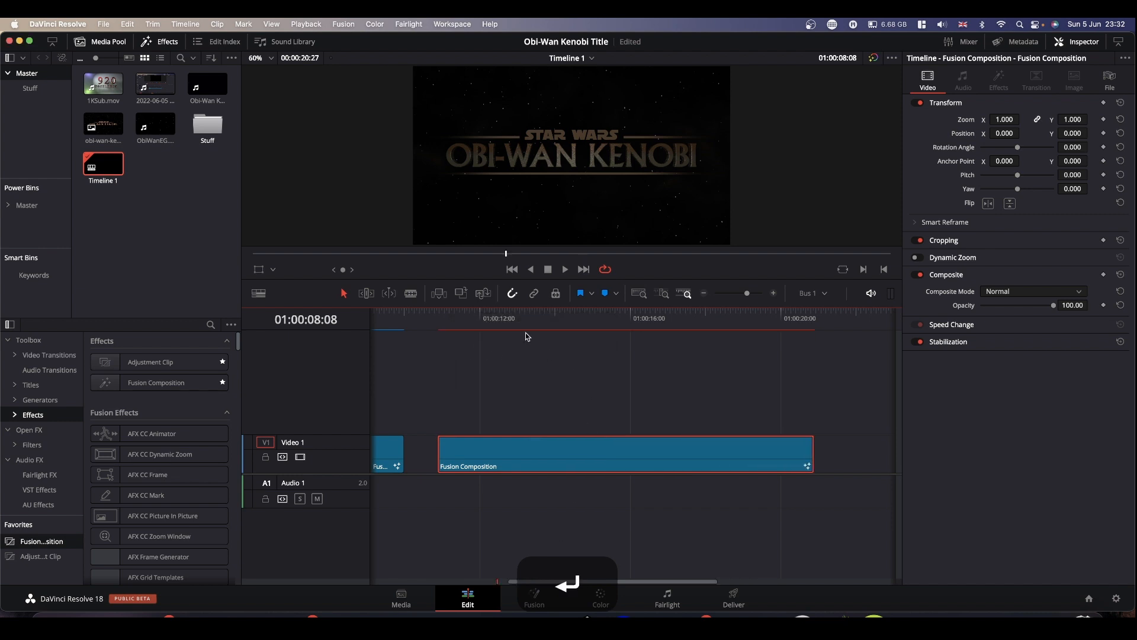
- Open the new composition in Fusion at frame 59 and move the MediaOut1 node far over to make room for other nodes
click(512, 318)
click(533, 598)
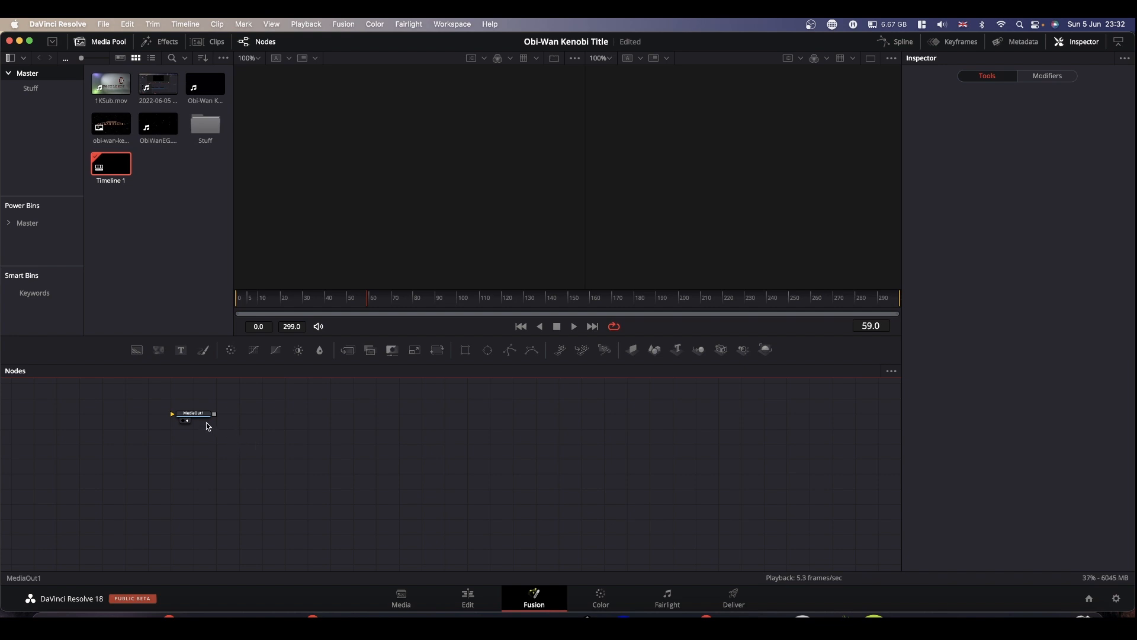
drag(193, 413, 860, 496)
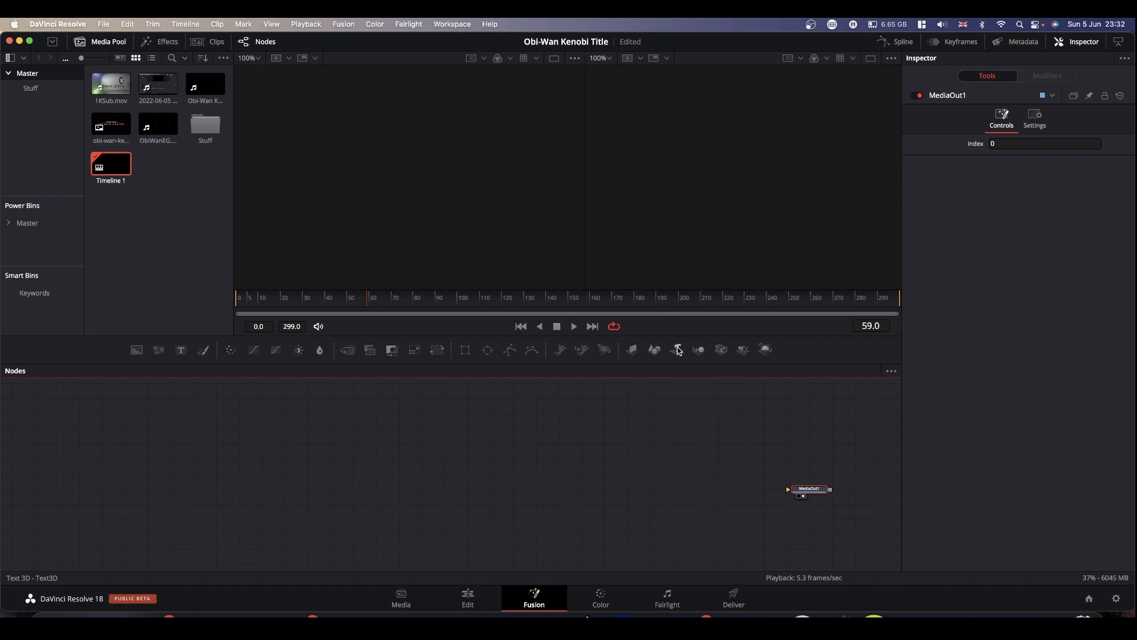
- Build a 3D text setup by merging Text3D, Camera3D and SpotLight nodes in a Merge3D that feeds a Renderer3D
drag(679, 350, 305, 473)
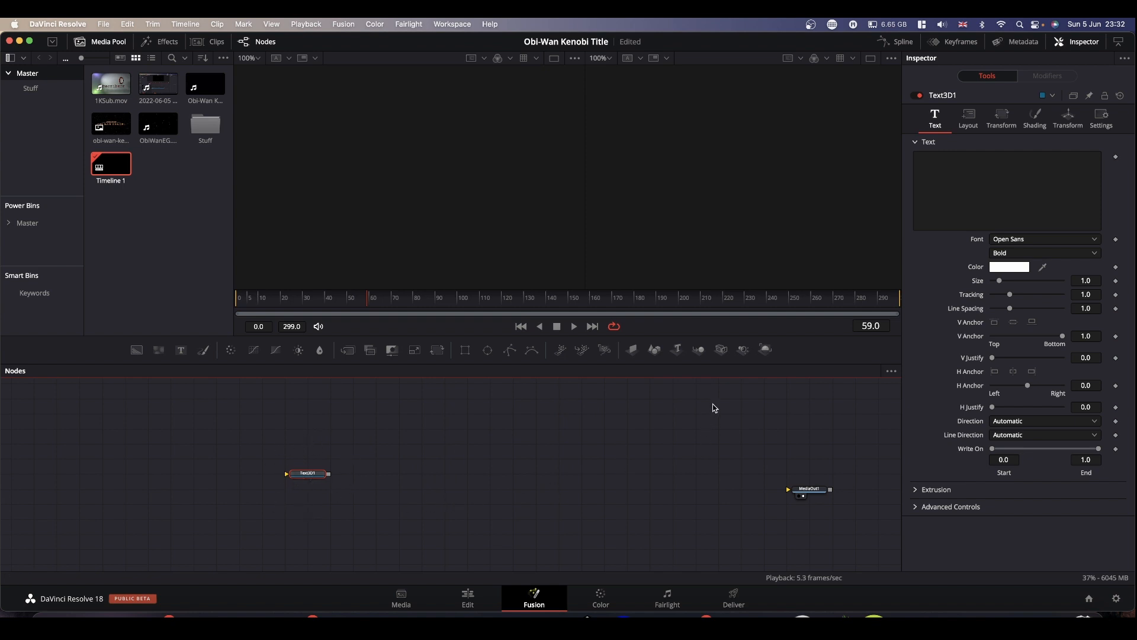
click(699, 350)
click(721, 351)
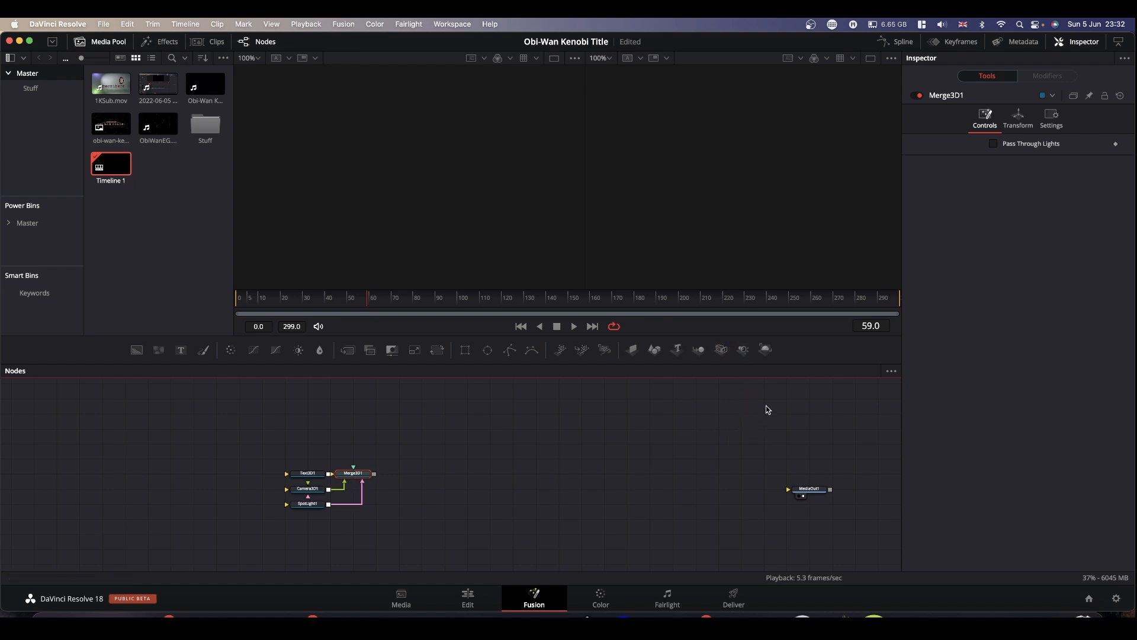
click(767, 349)
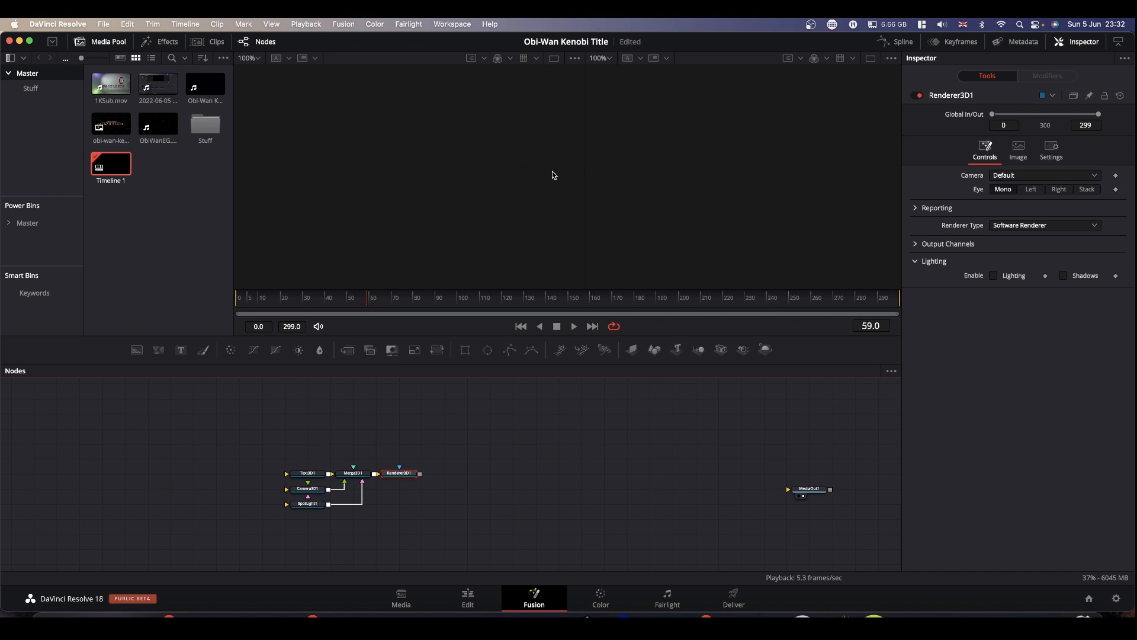
- Switch to a single viewer and display the Merge3D1 scene in it
click(870, 58)
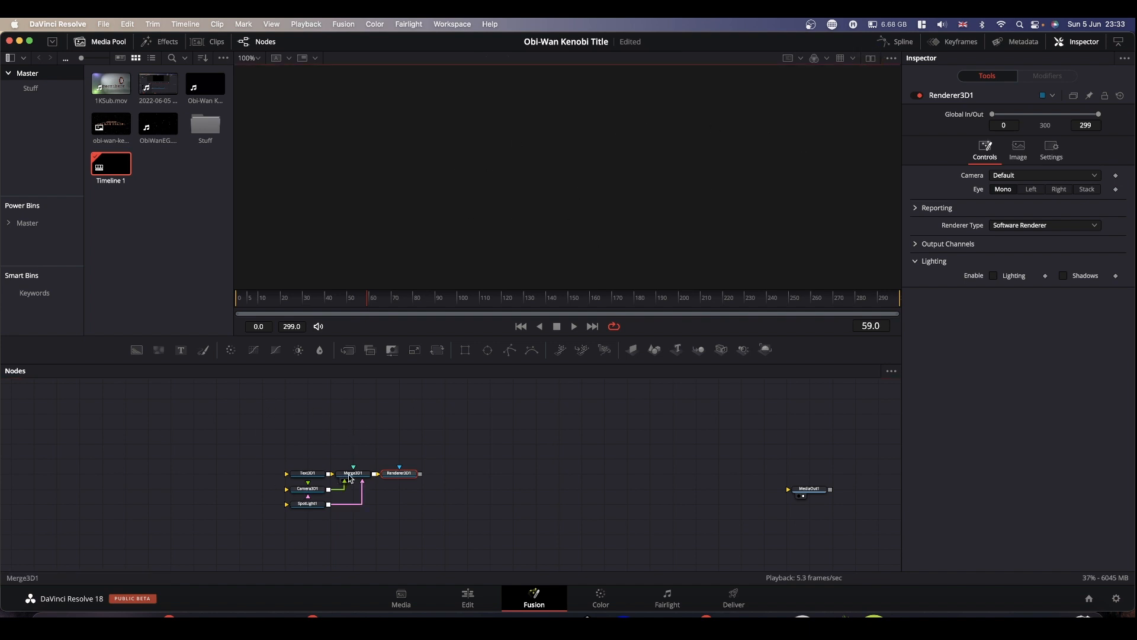
drag(351, 477, 578, 200)
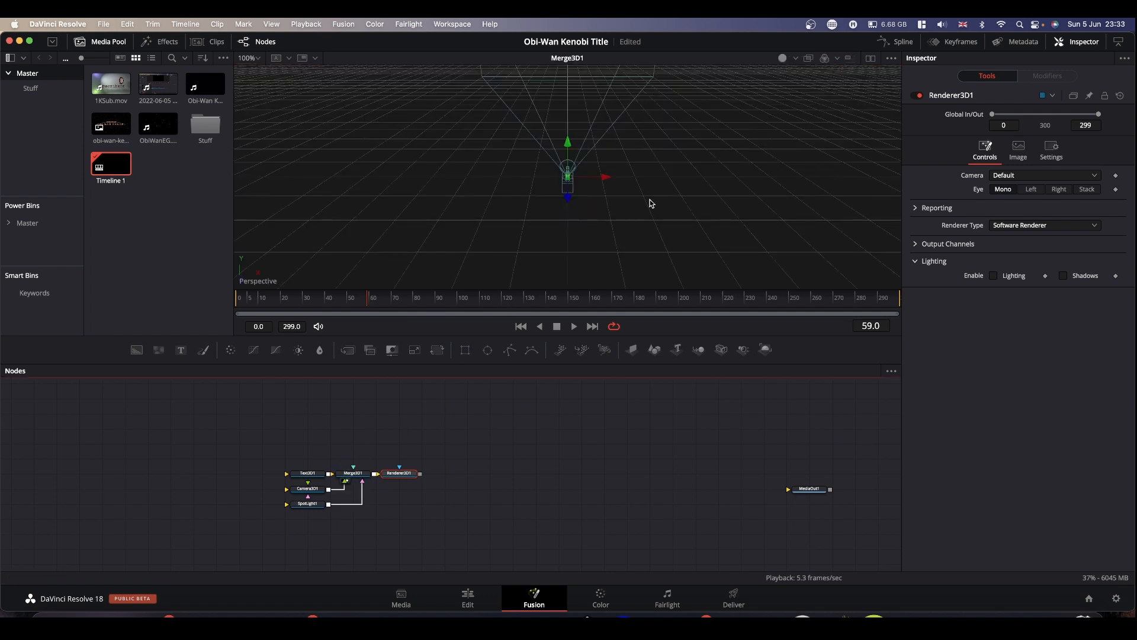
key(super)
key(super)
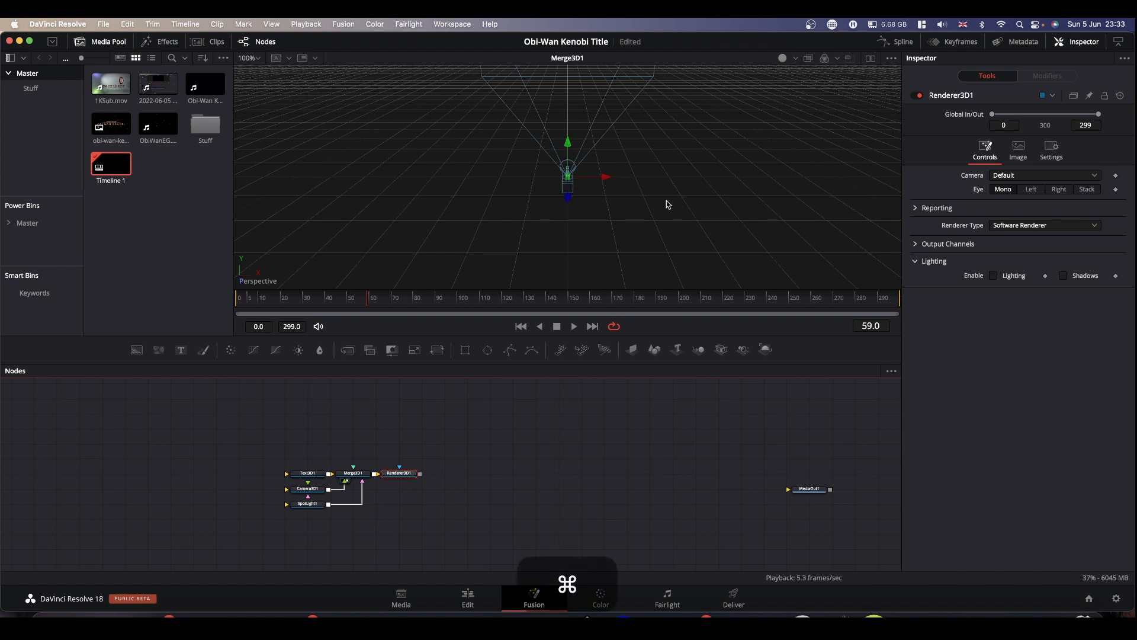
scroll(667, 204, down, 3)
scroll(667, 204, up, 2)
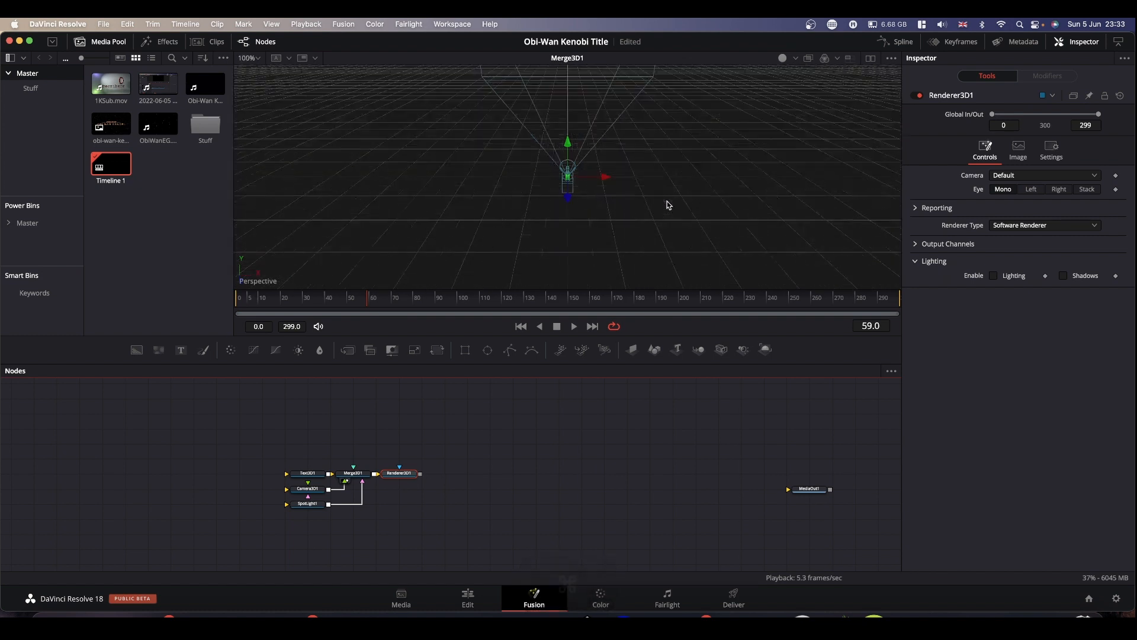
scroll(666, 204, up, 2)
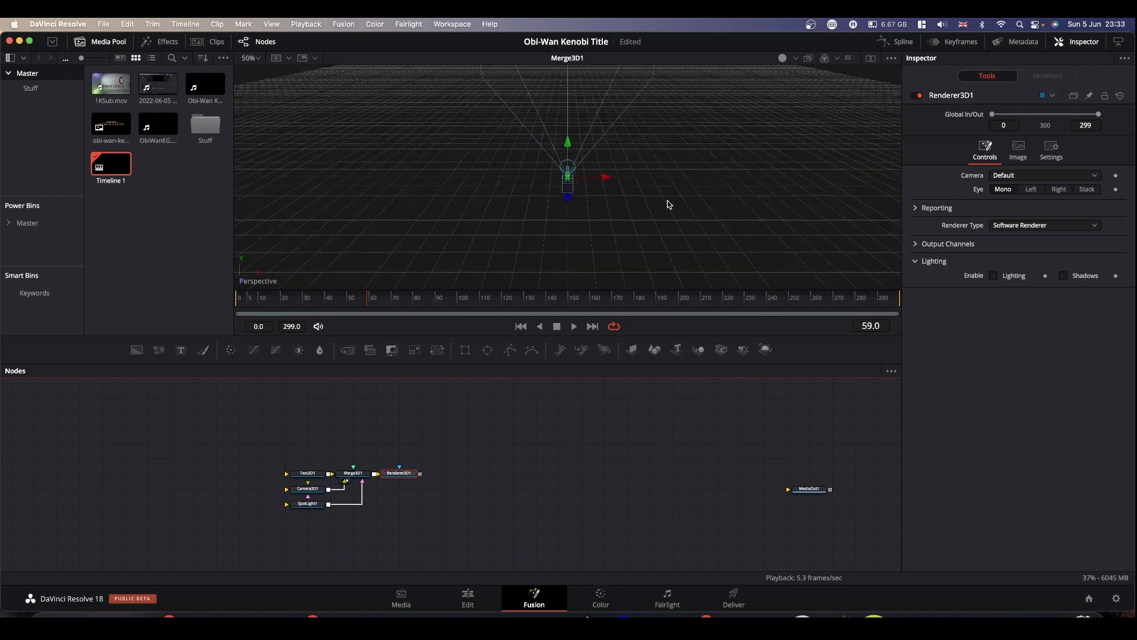
key(alt)
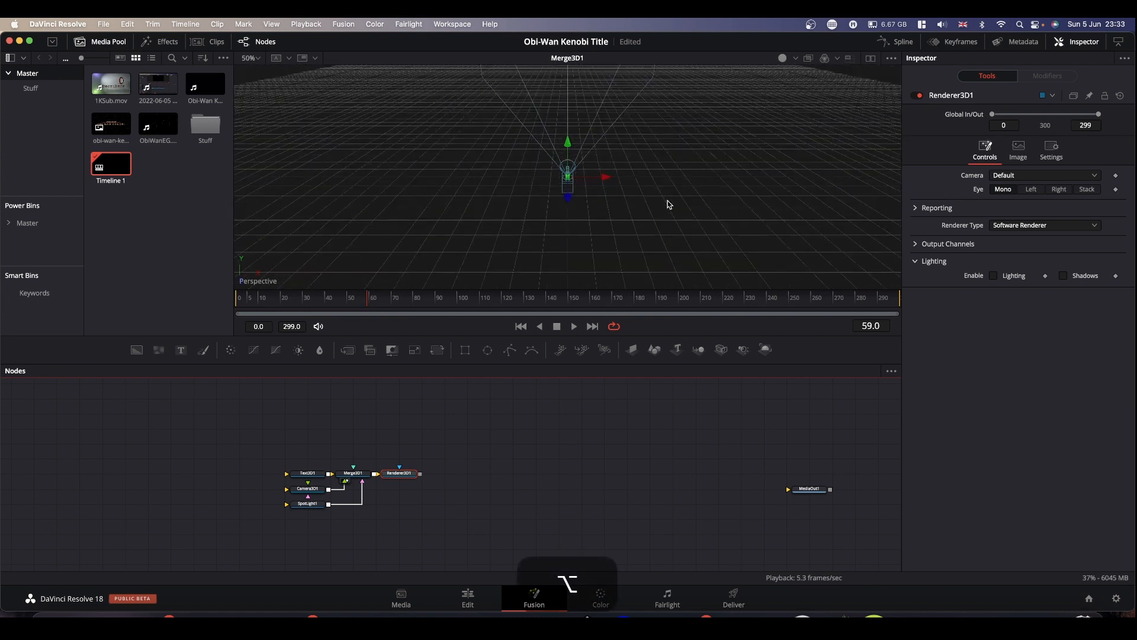
drag(665, 204, 714, 224)
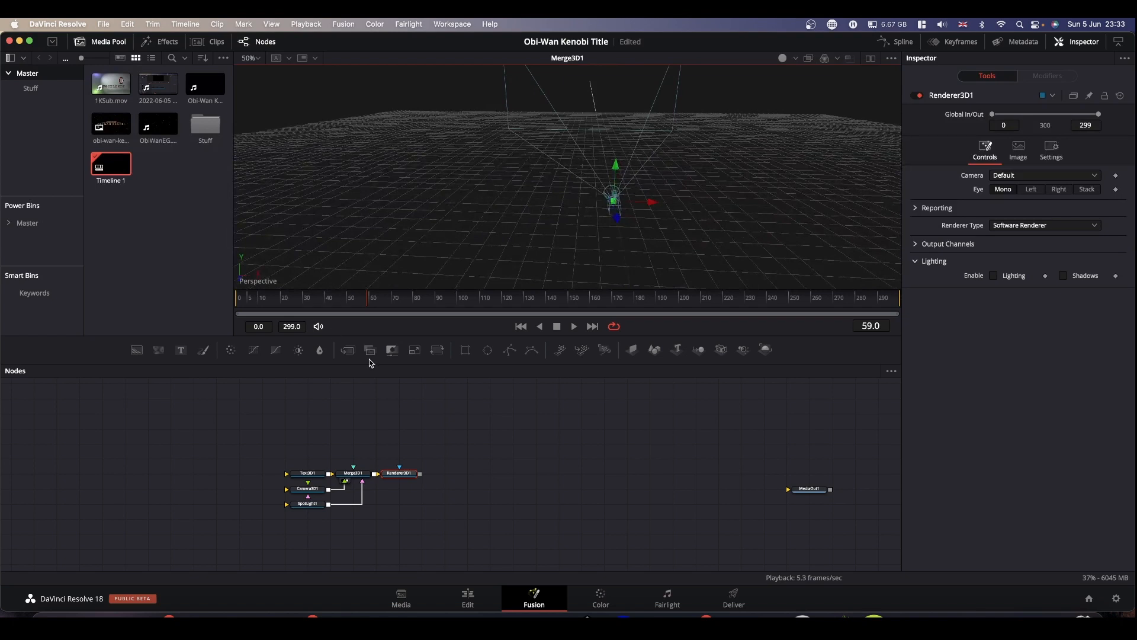
- Enter "OBI-WAN KENOBI" in all capitals as the text of the Text3D1 node
click(307, 474)
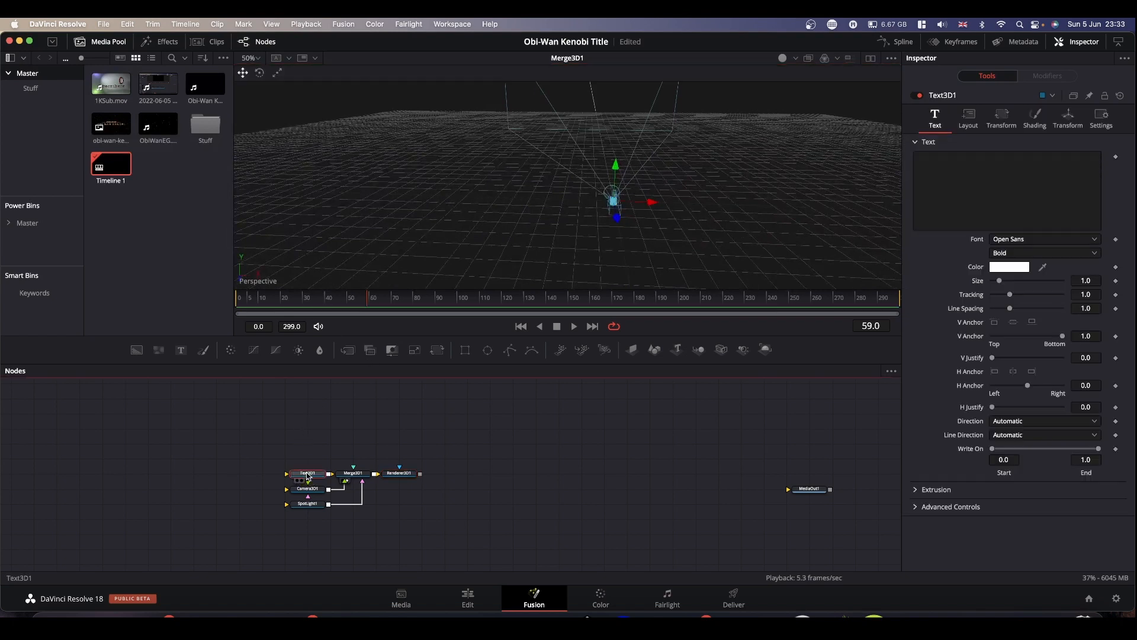
click(948, 191)
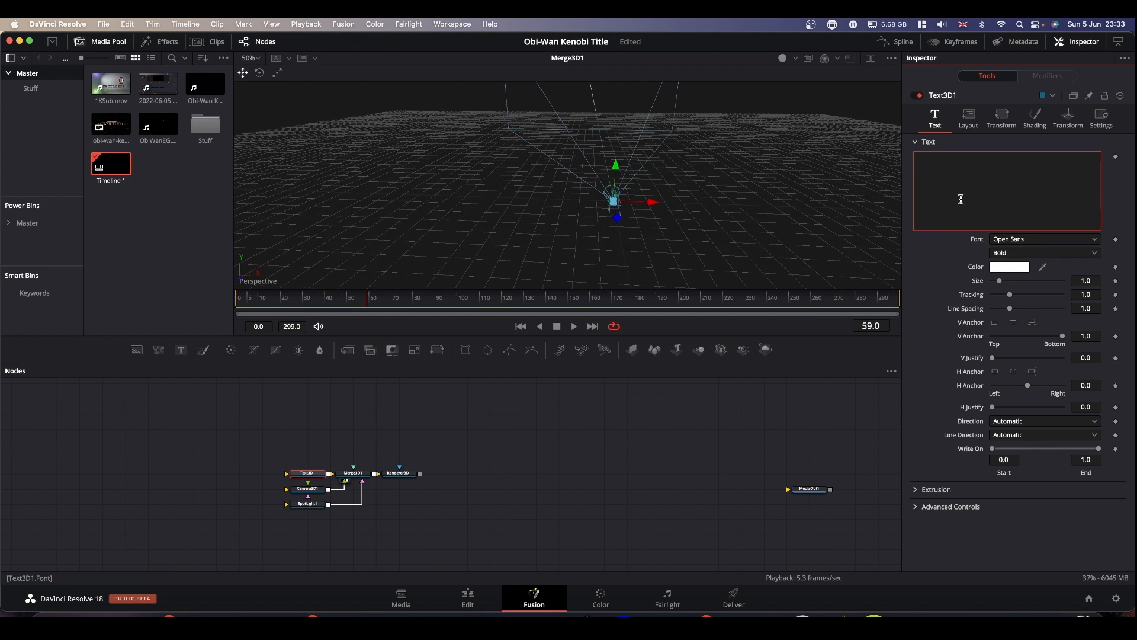
text(O)
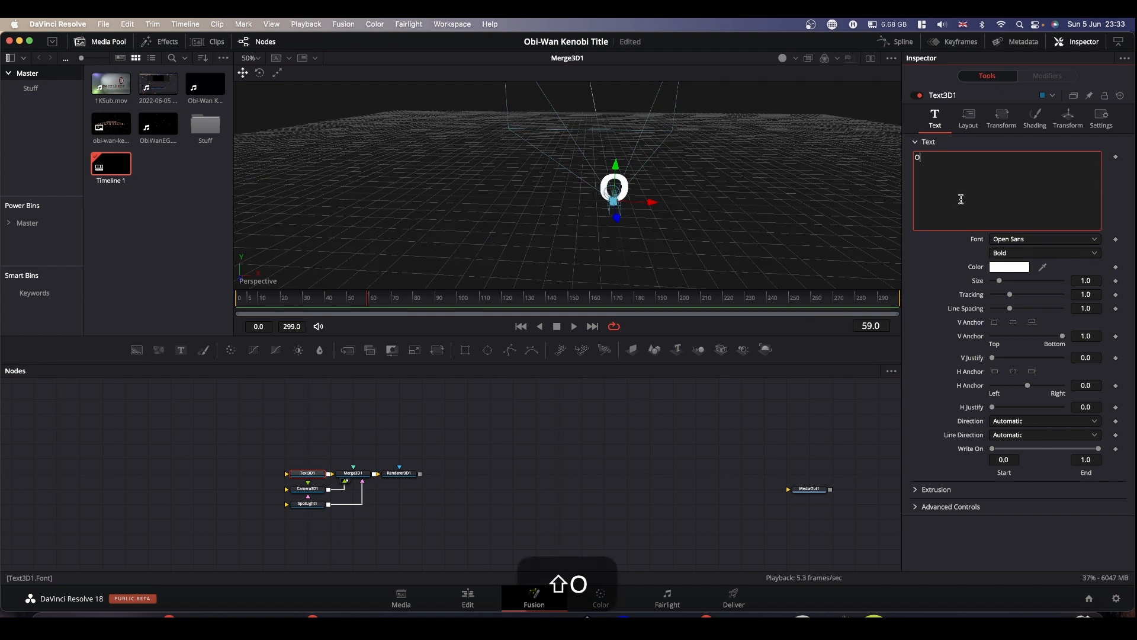
text(BI)
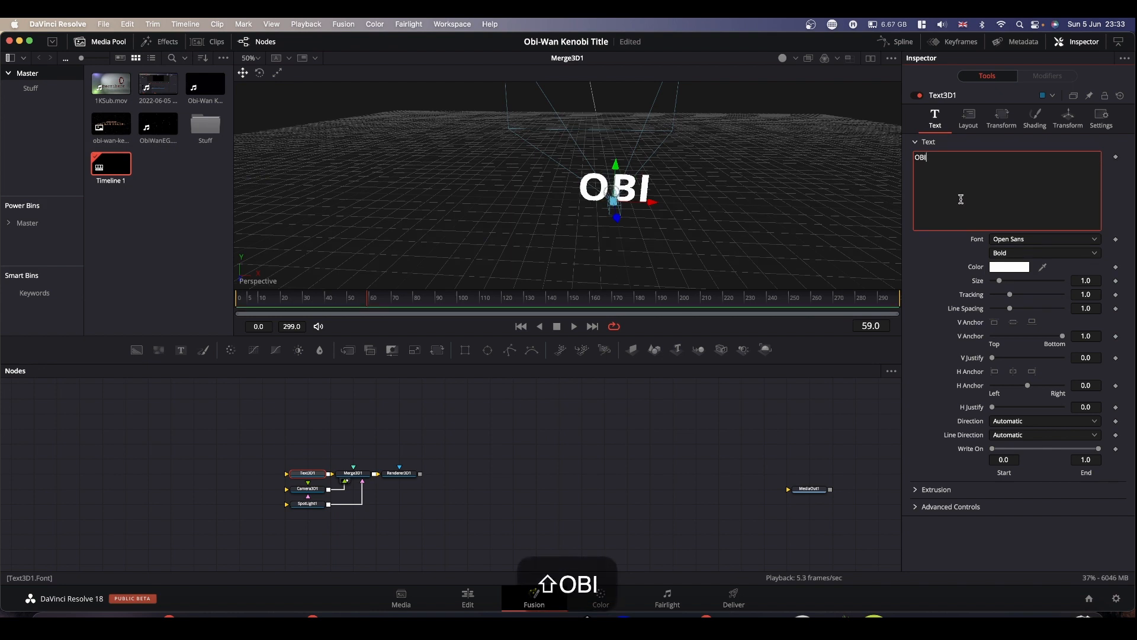
text(-)
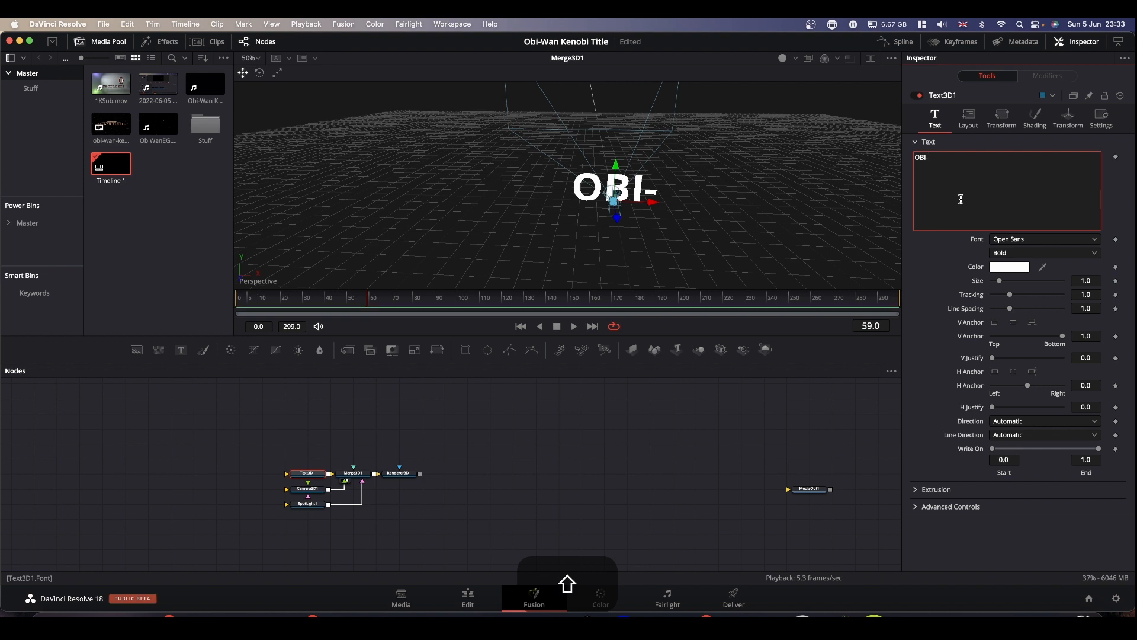
text(WAN )
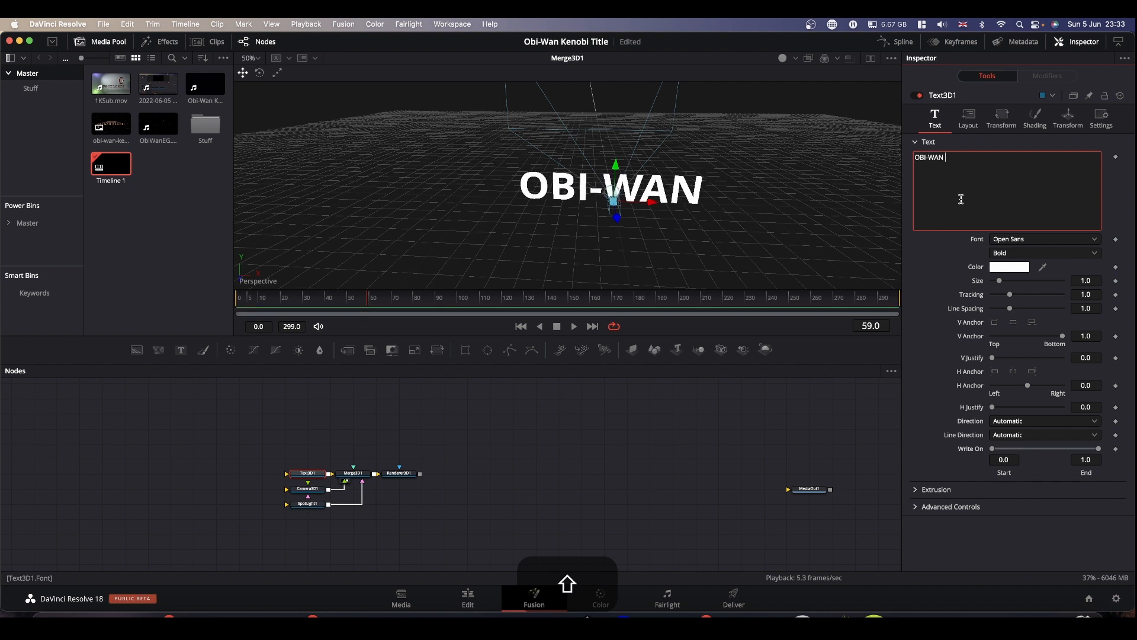
text(Kenobi)
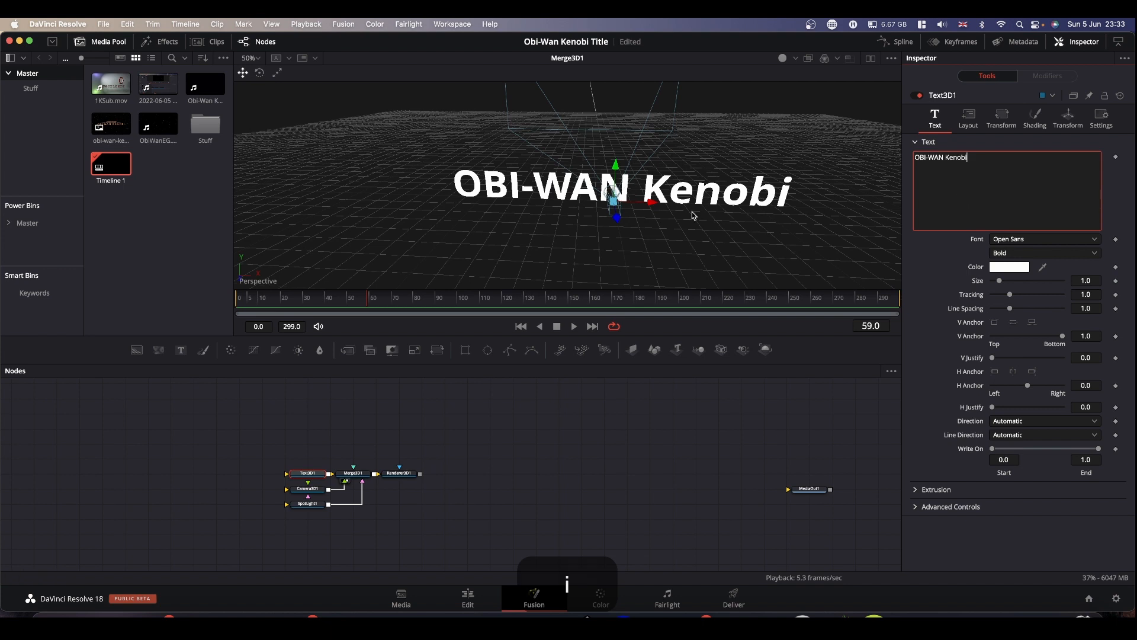
key(BackSpace)
key(BackSpace)
key(BackSpace)
key(BackSpace)
key(BackSpace)
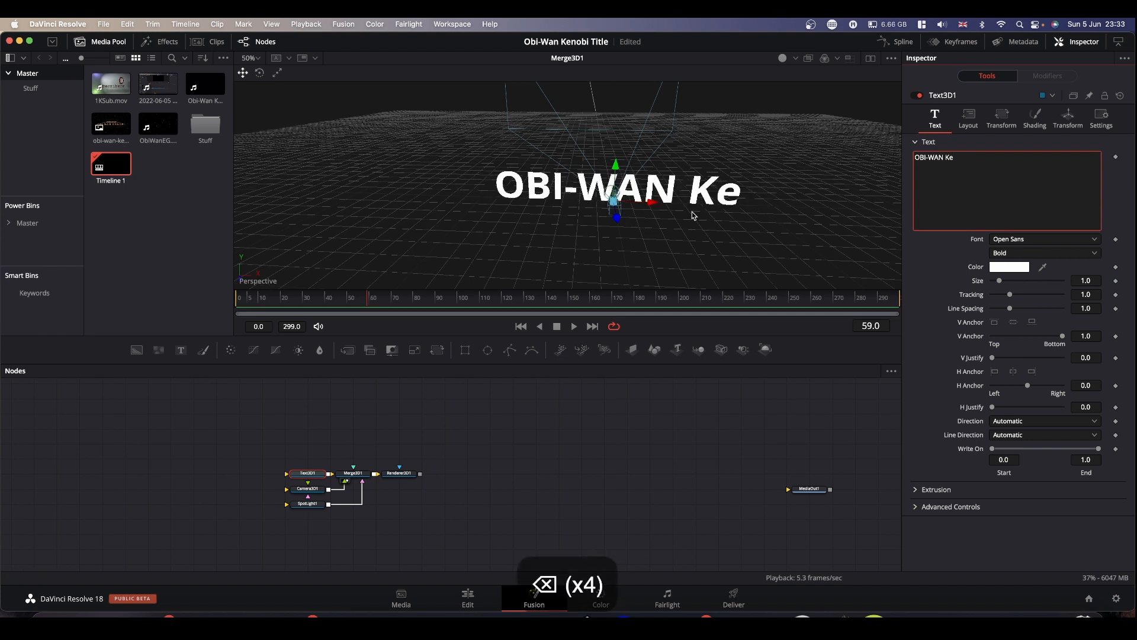
text(EN)
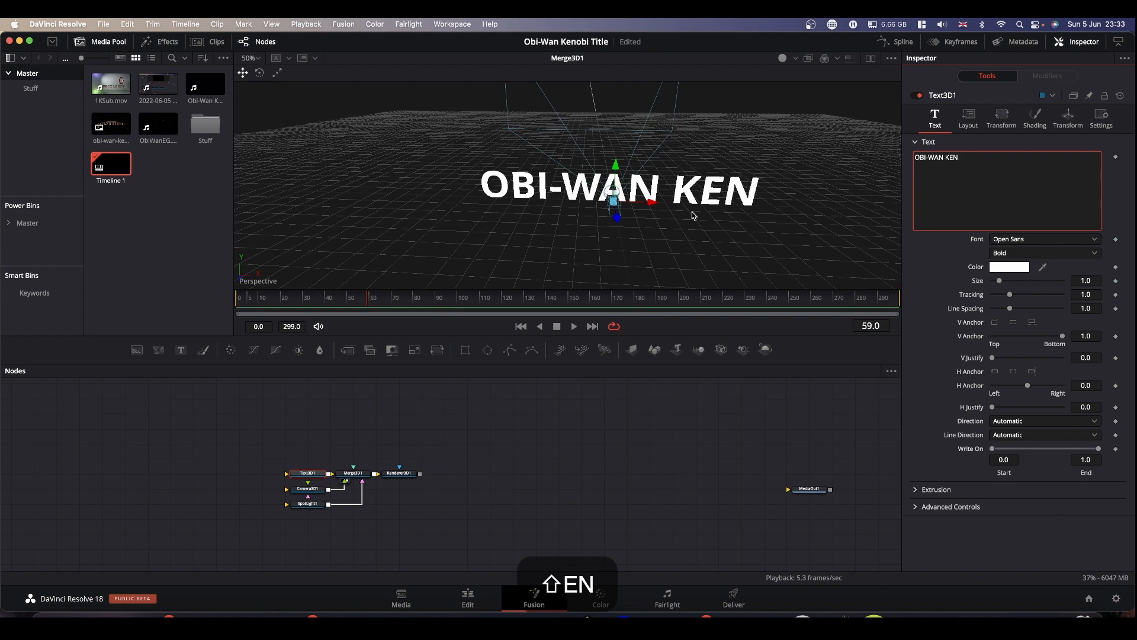
text(OBI)
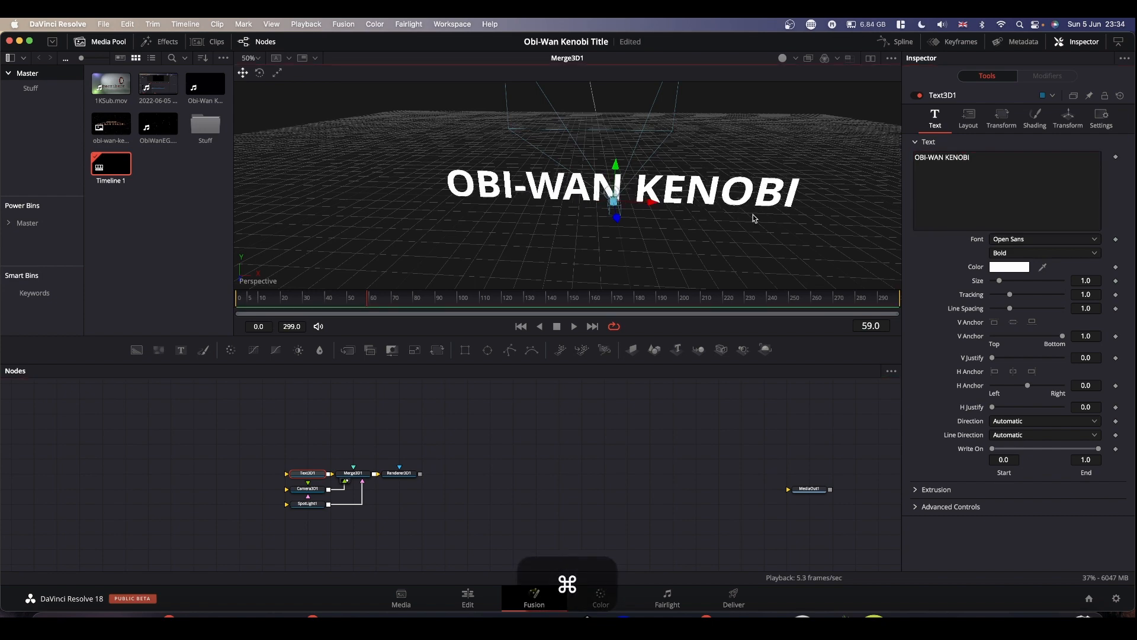
- Change the title text's font to Albertus MT
drag(706, 240, 713, 214)
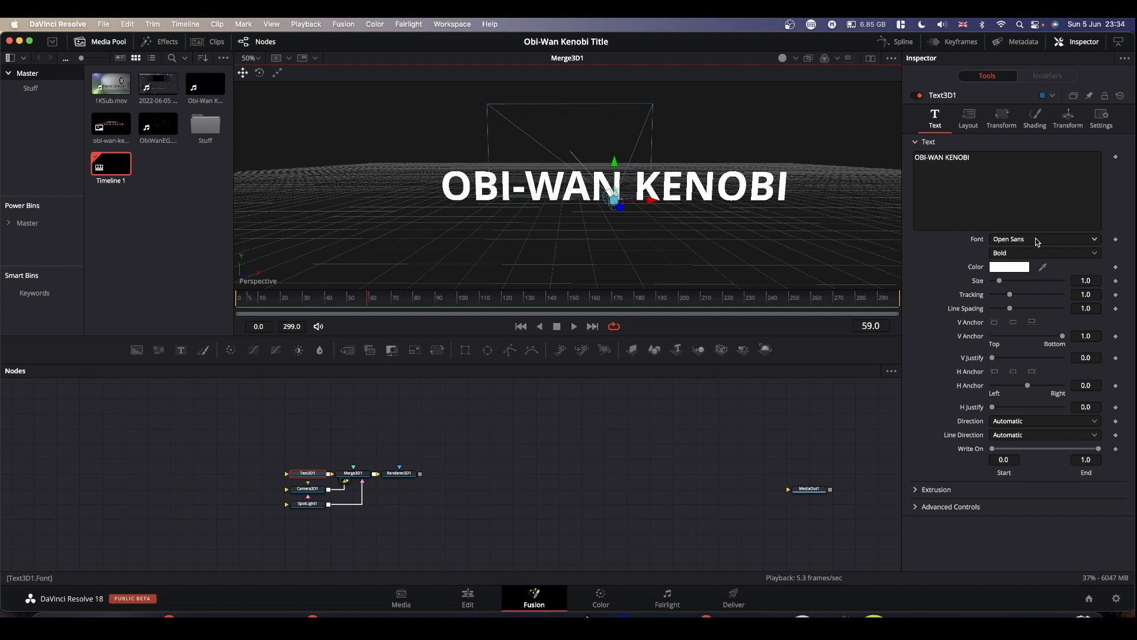
key(super+Tab)
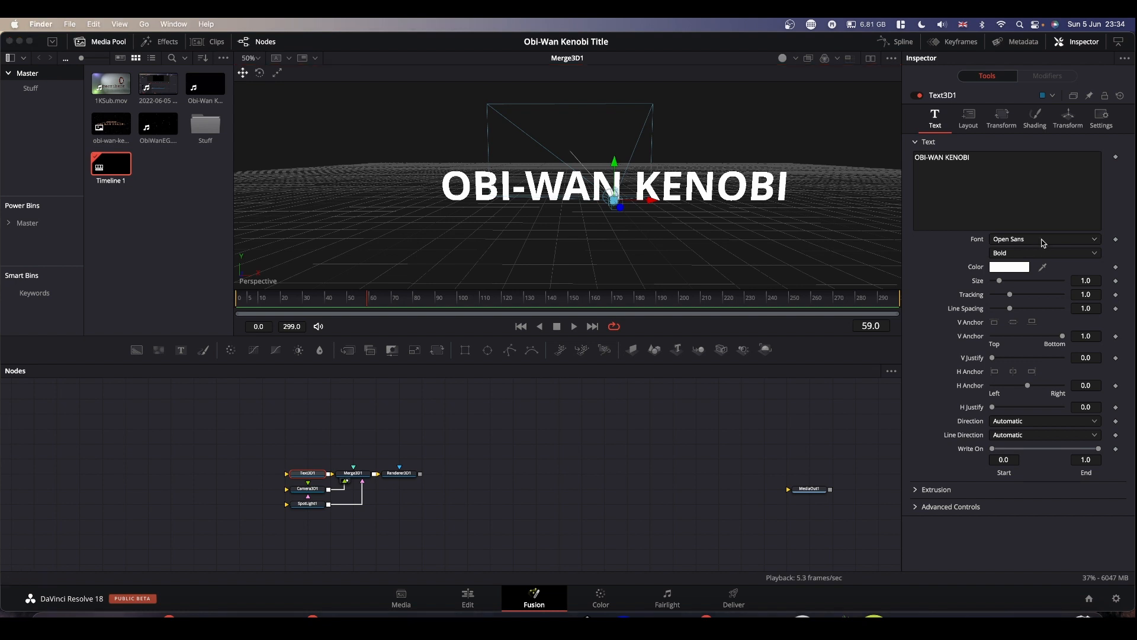
click(1043, 243)
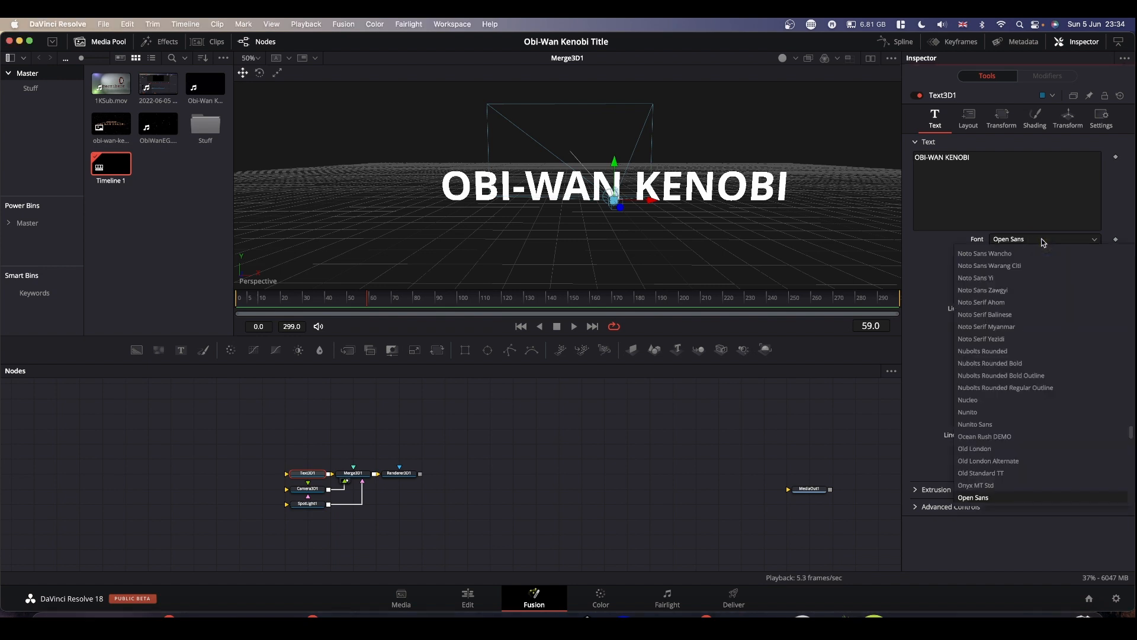
text(alb)
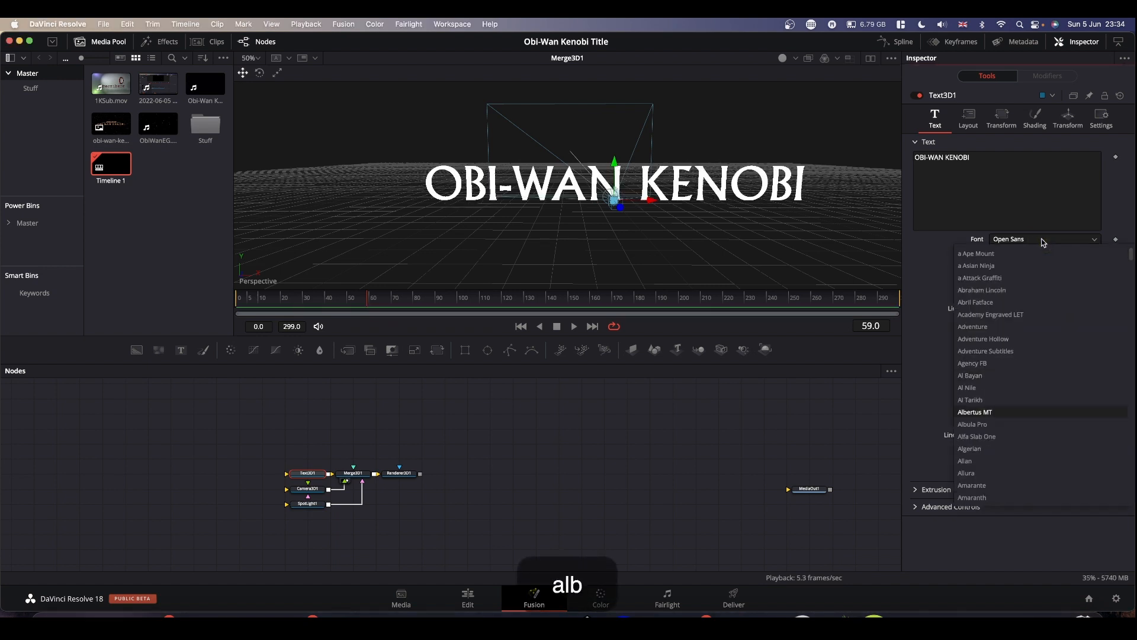
click(986, 415)
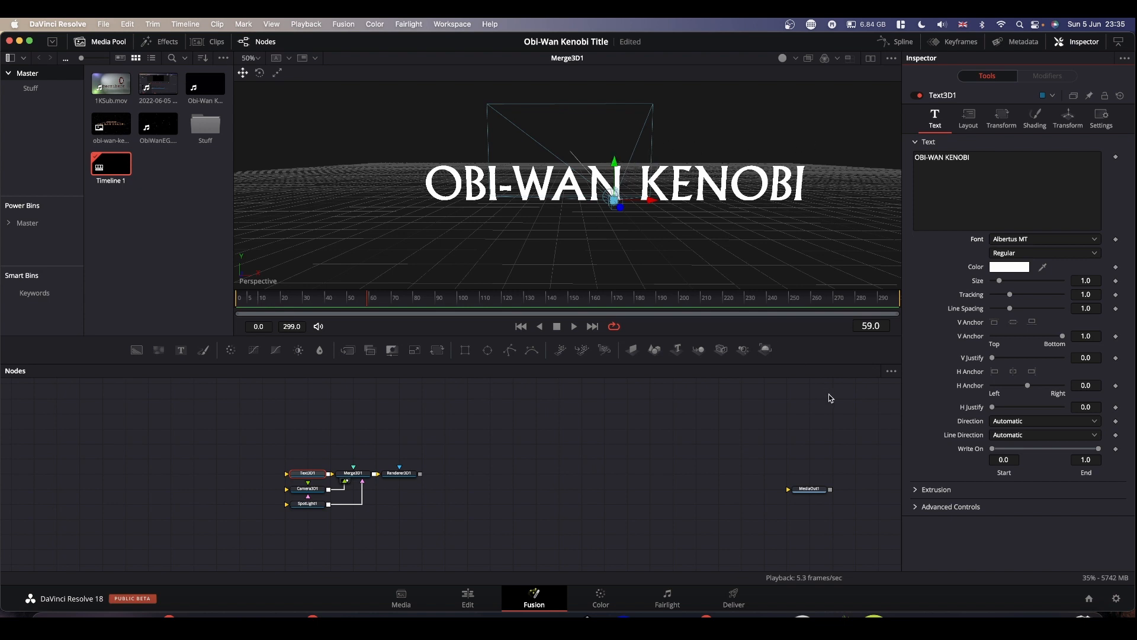
- Extrude the title text with an extrusion depth of 0.05, bevel depth of 0.01 and bevel width of 0.01
click(918, 491)
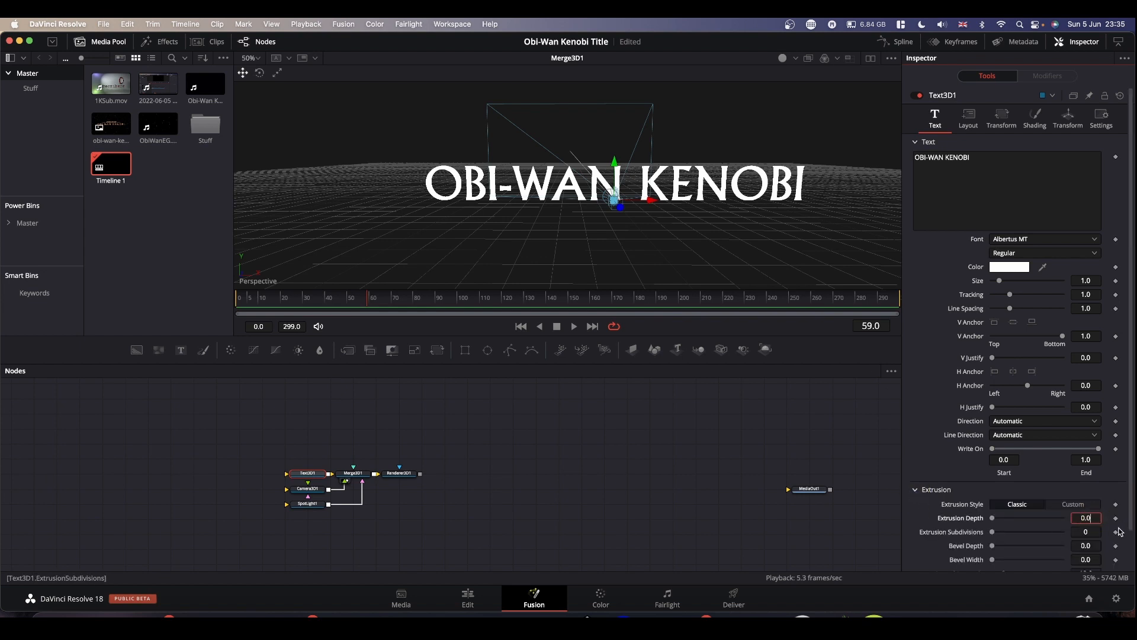
text(5)
click(1097, 545)
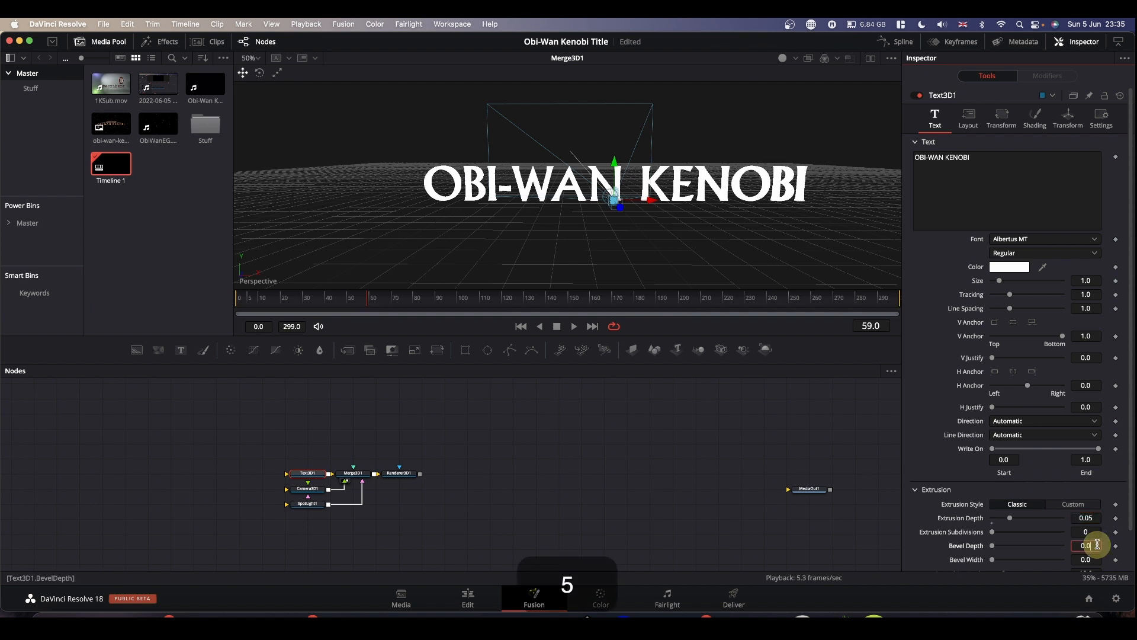
text(1)
click(1096, 559)
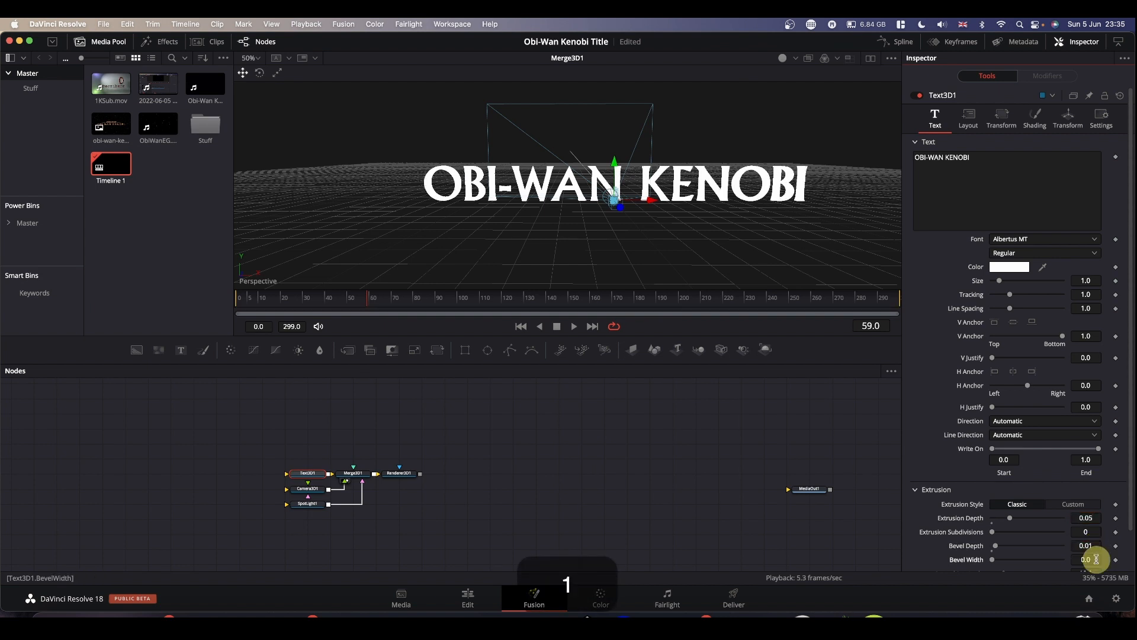
text(1)
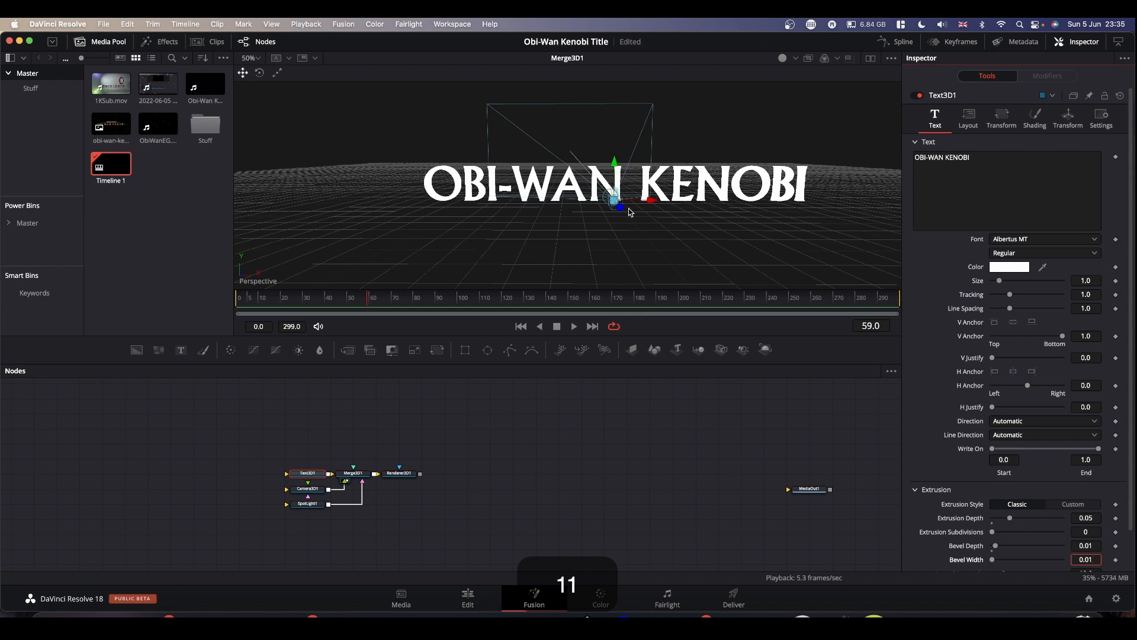
key(alt)
drag(680, 194, 738, 211)
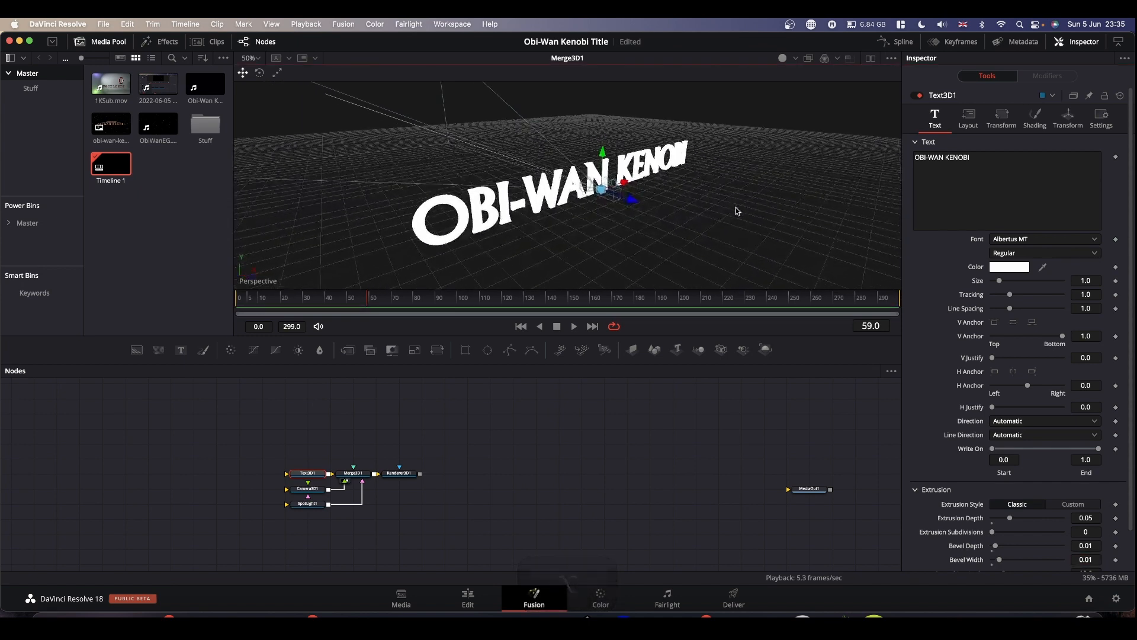
- Turn on lighting for the 3D viewer showing the Merge3D1 scene
click(796, 59)
click(798, 117)
key(alt)
drag(733, 228, 647, 244)
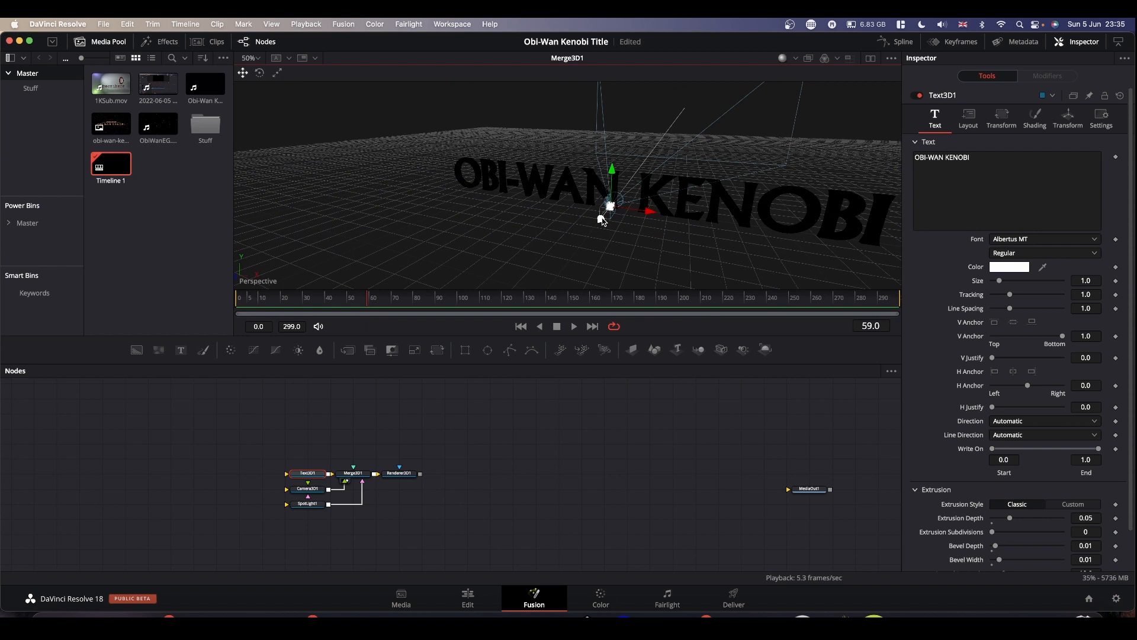
- Enable Use Target on SpotLight1 and move the light forward to about 4.35 on the Z axis
click(307, 504)
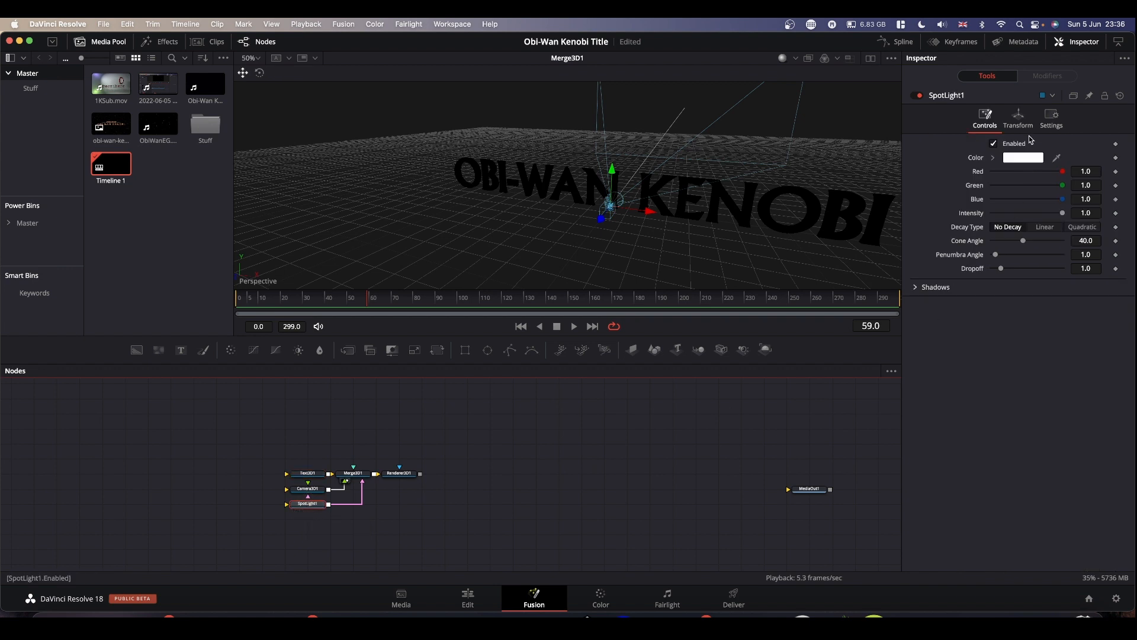
click(1016, 121)
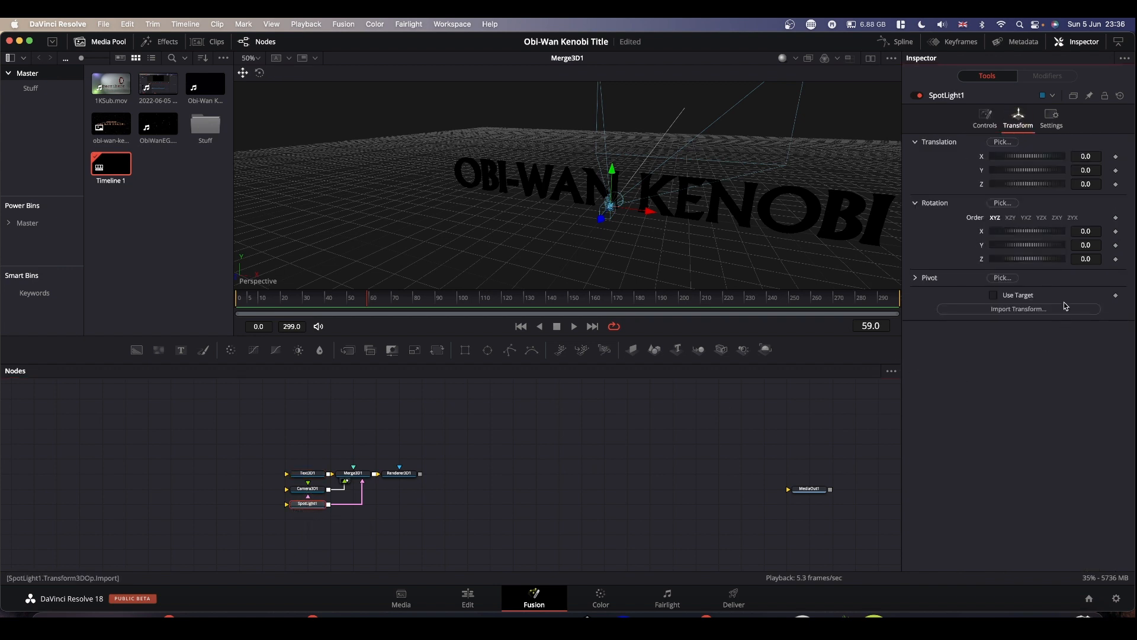
click(994, 296)
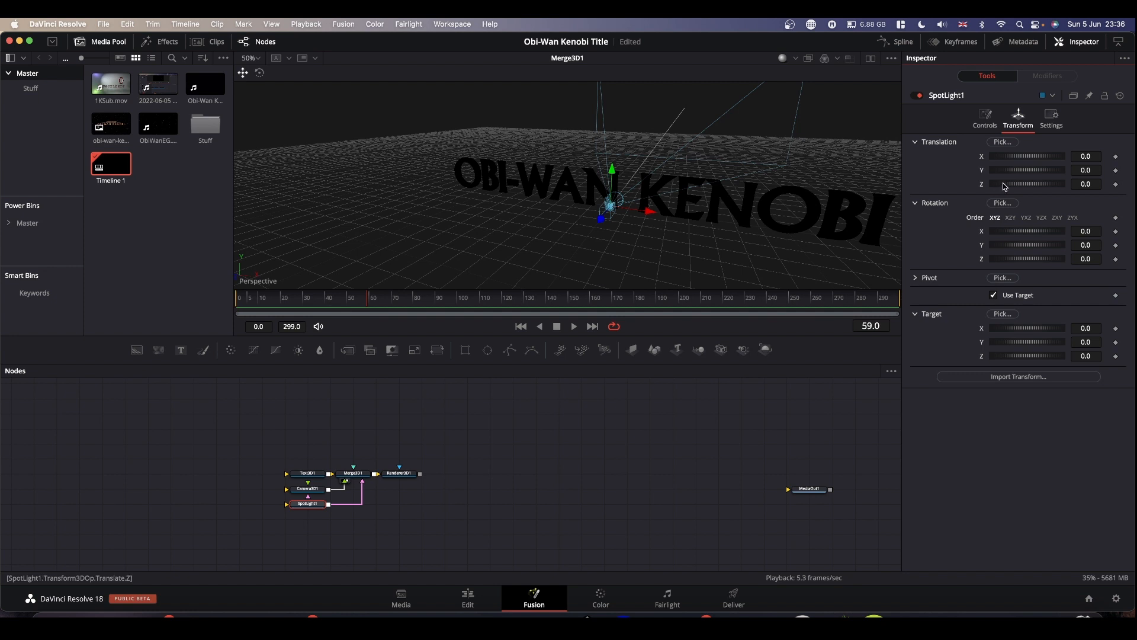
drag(1007, 188, 1028, 187)
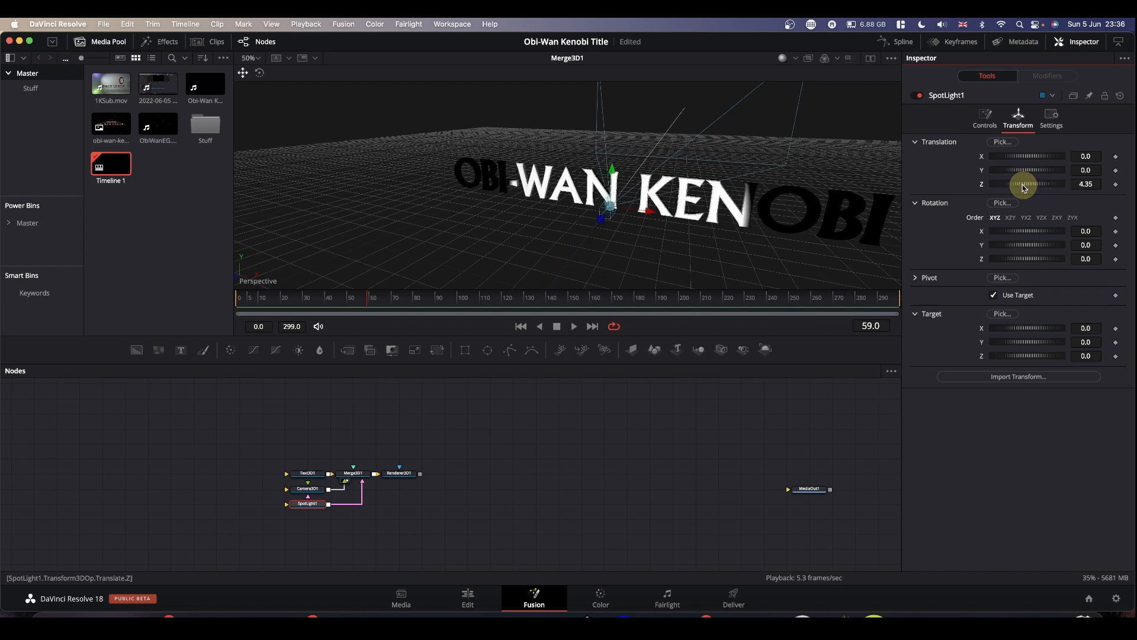
- Switch the spotlight's decay type to Quadratic and lower its decay rate to the minimum
click(985, 118)
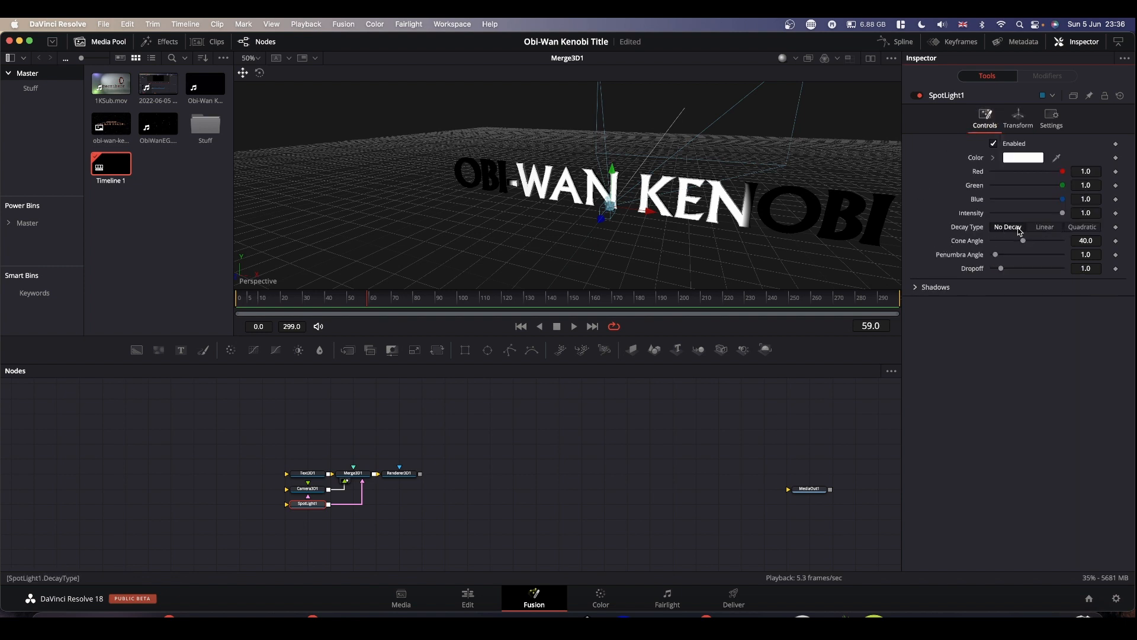
click(1083, 228)
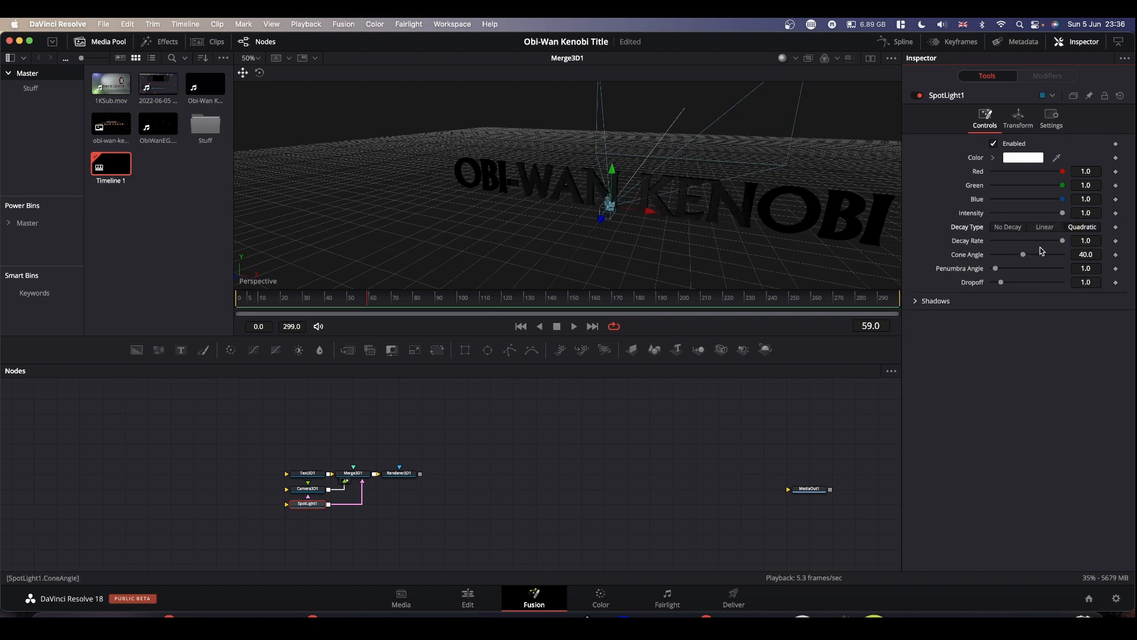
drag(1063, 242, 990, 245)
- Move the spotlight farther from the text to about 7.25 in Z and raise its decay rate to about 0.0246
click(1014, 118)
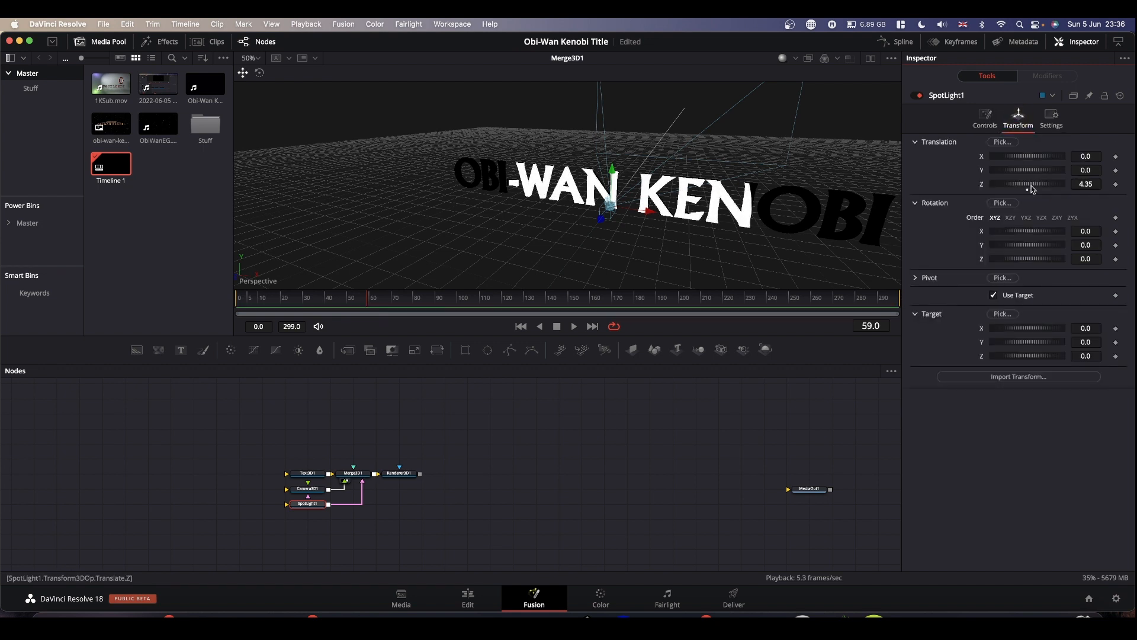
drag(1027, 186, 1039, 188)
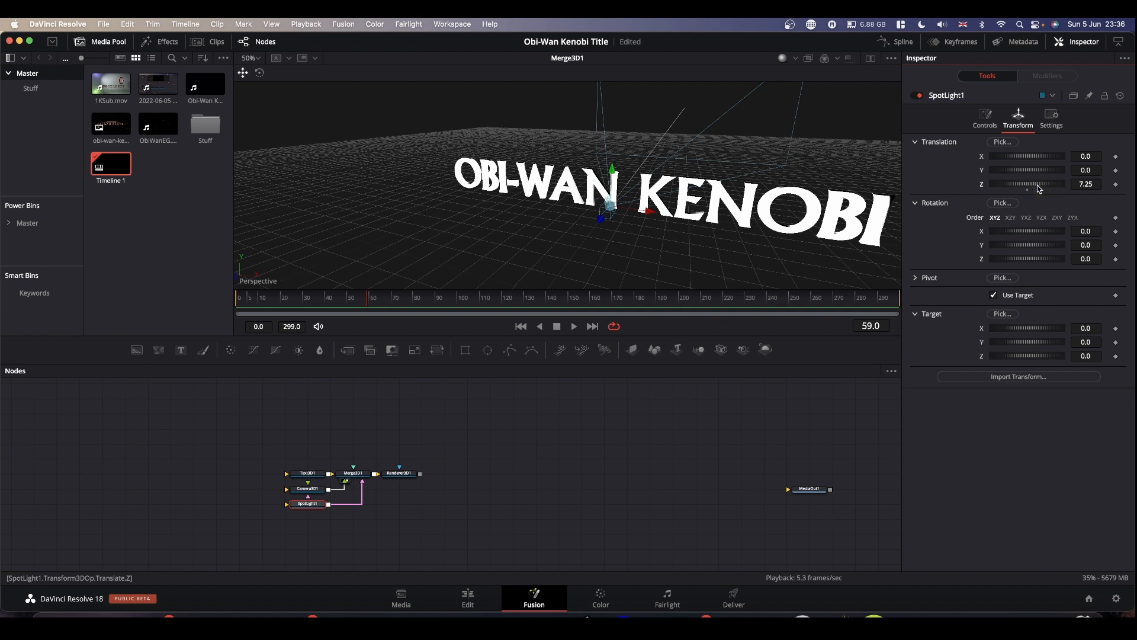
click(984, 118)
drag(992, 240, 995, 243)
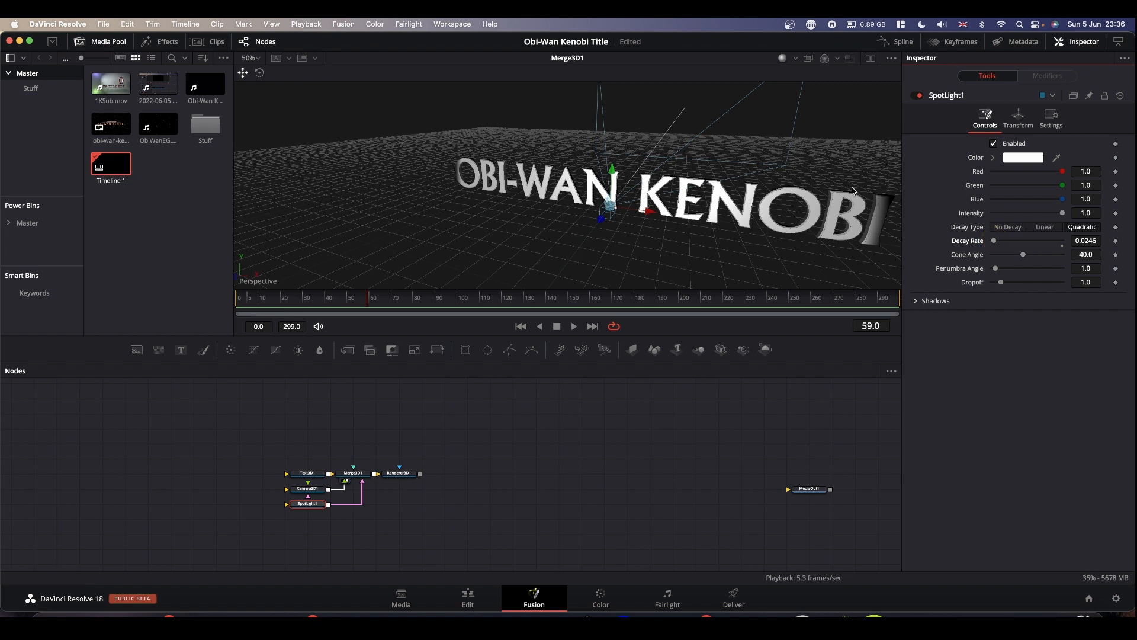
- Fine-tune the spotlight's Z translation to about 7.31
click(1018, 118)
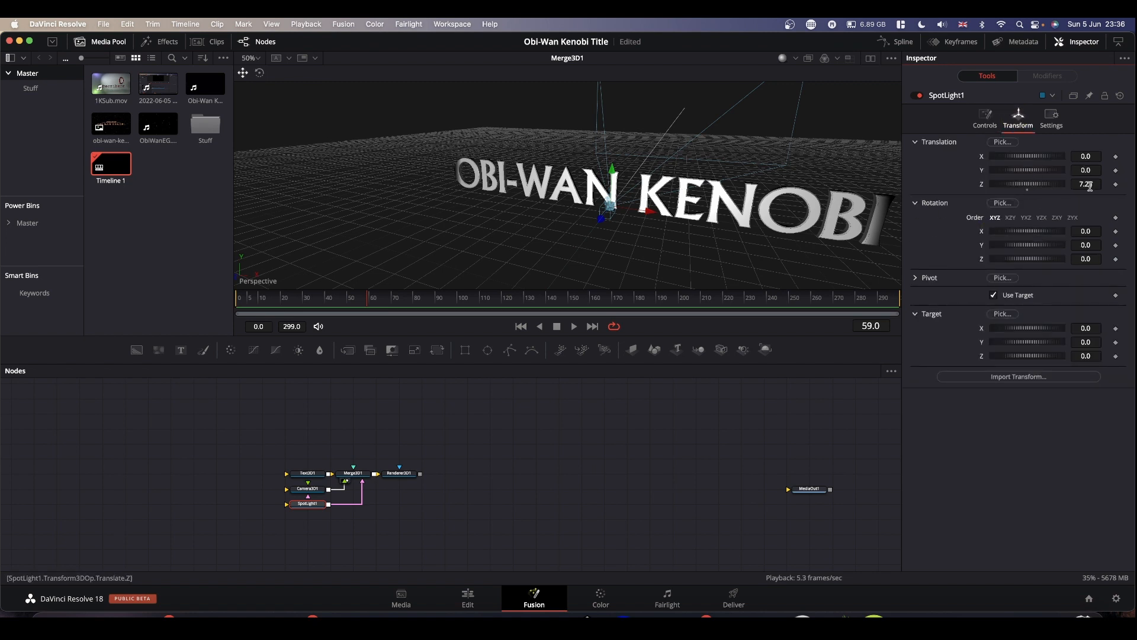
drag(1087, 183, 1086, 183)
drag(640, 242, 672, 226)
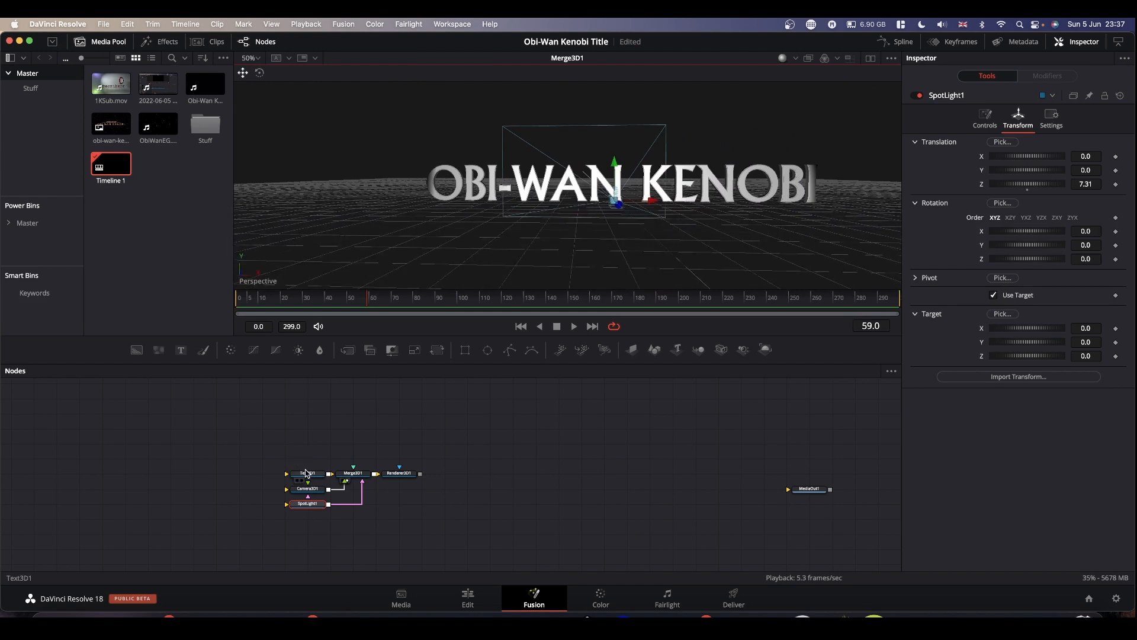
- Move the Text3D1 node away from Merge3D1 and insert a Replace Material 3D node between them
drag(308, 476, 216, 475)
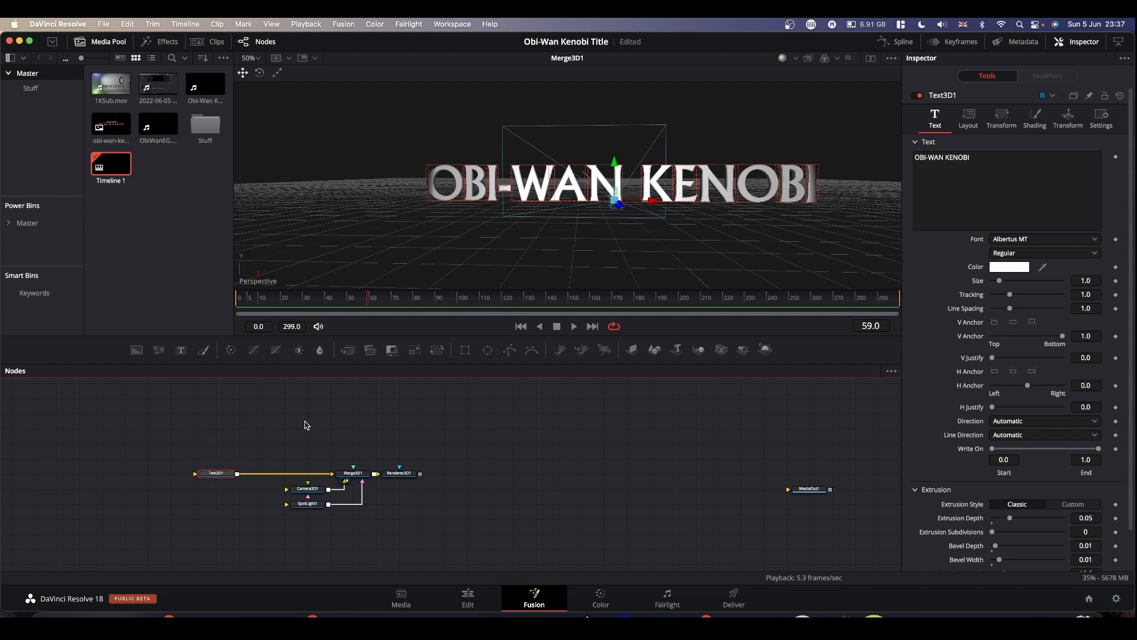
key(shift+space)
text(spot)
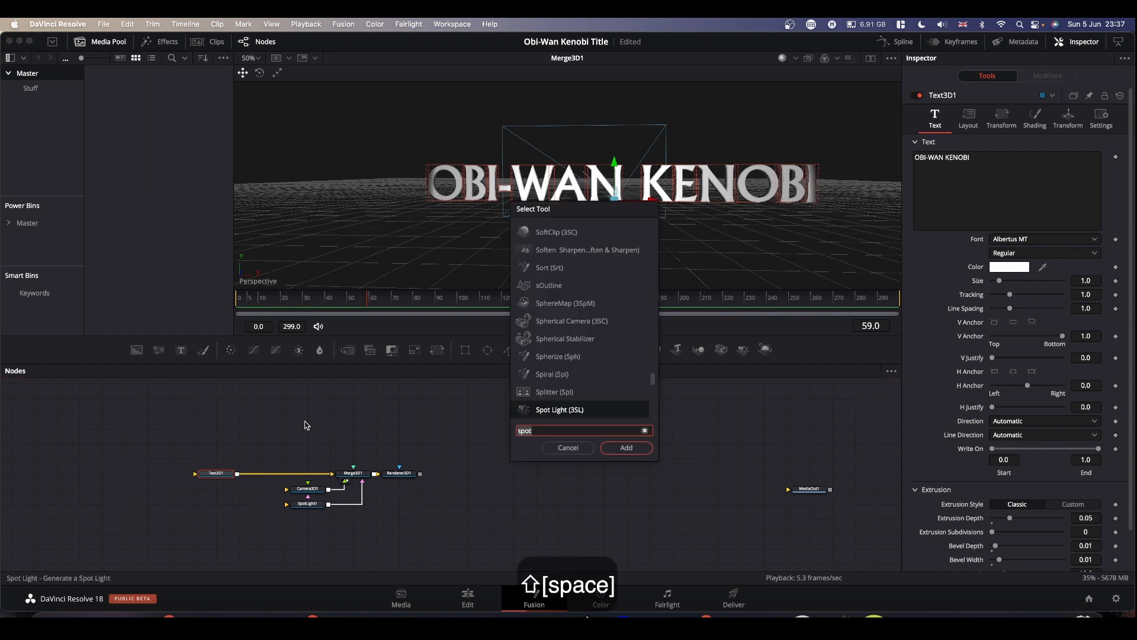
text(replace)
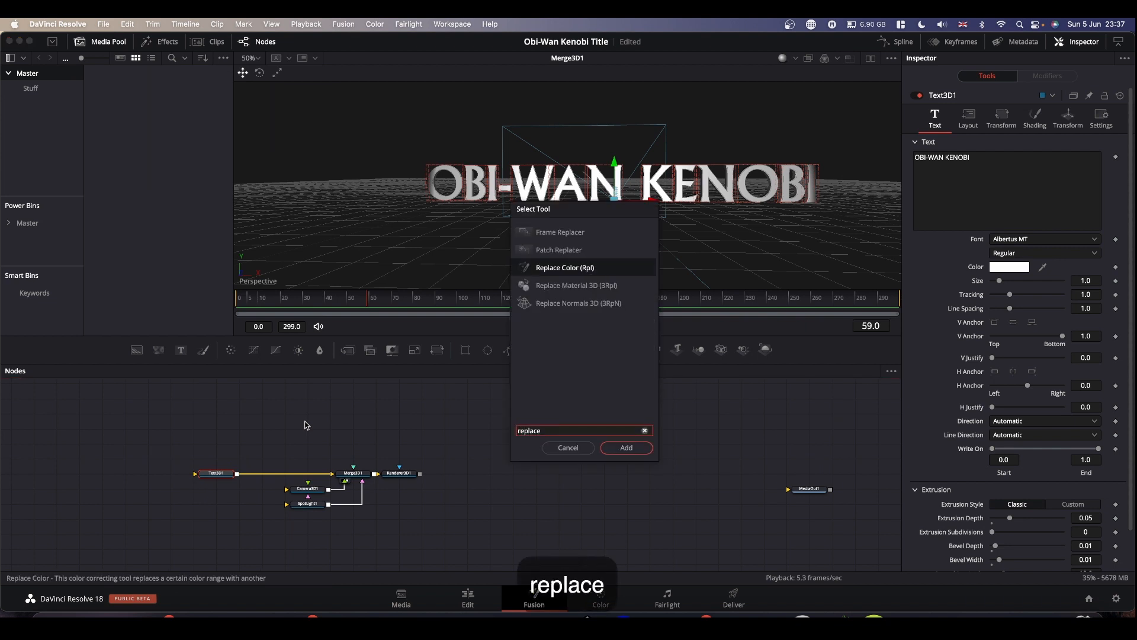
click(563, 287)
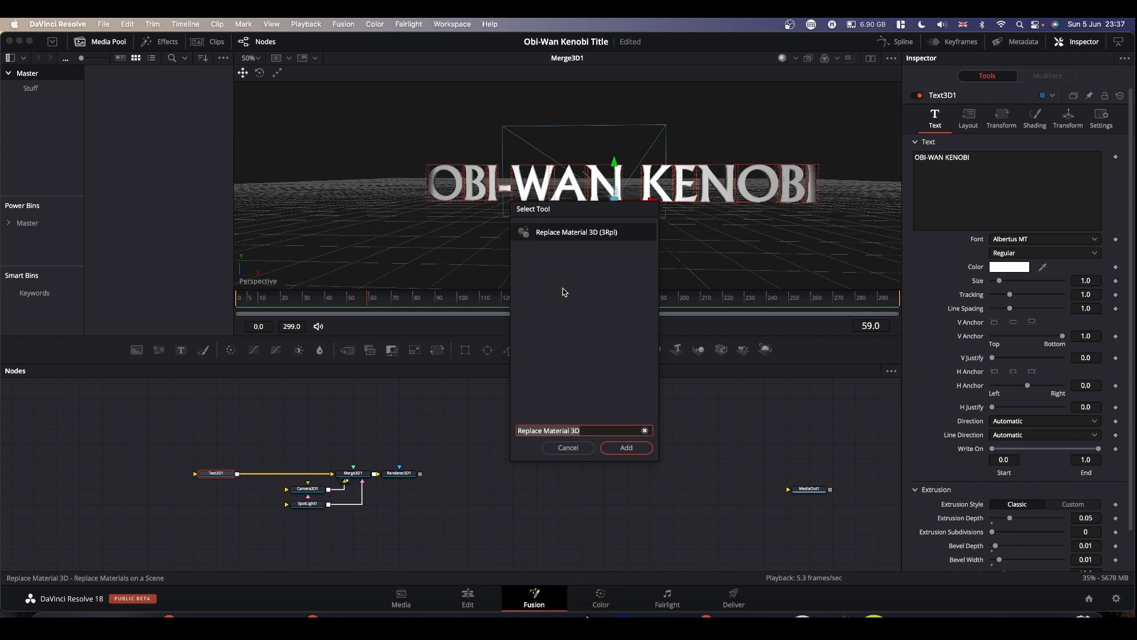
click(627, 447)
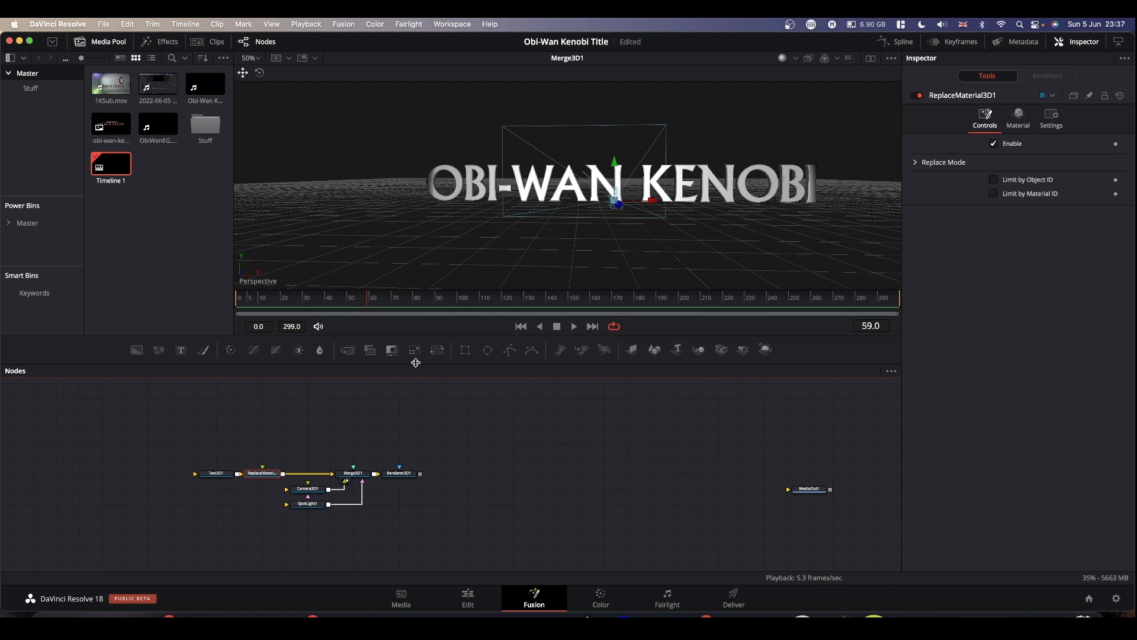
- Add a Blinn material node directly above the Replace Material node and show it in the viewer
click(194, 426)
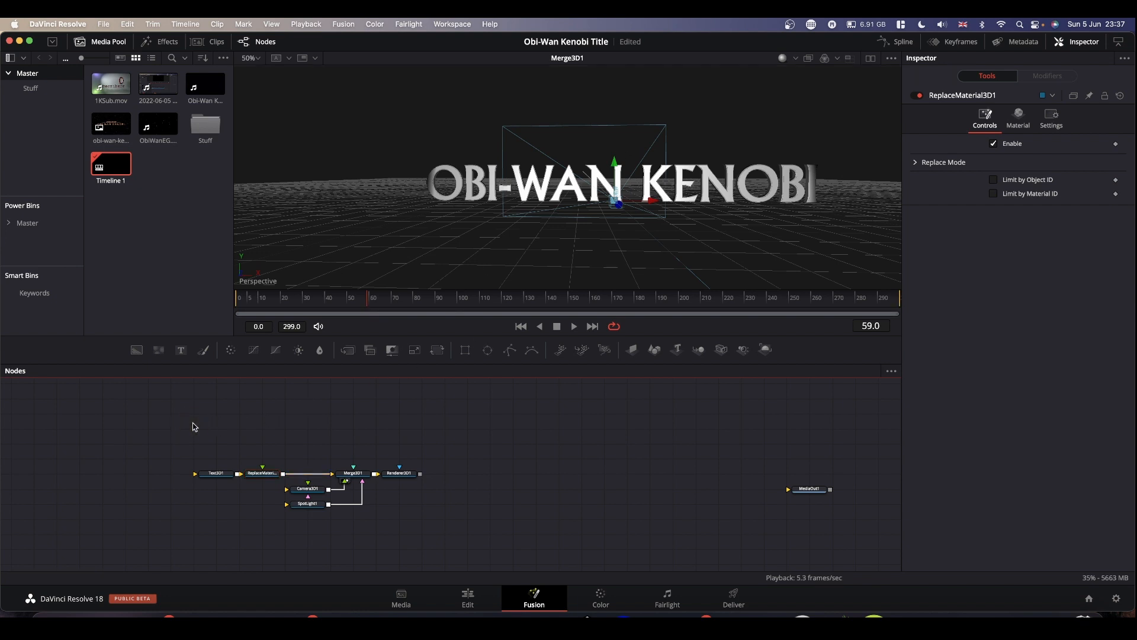
key(shift+space)
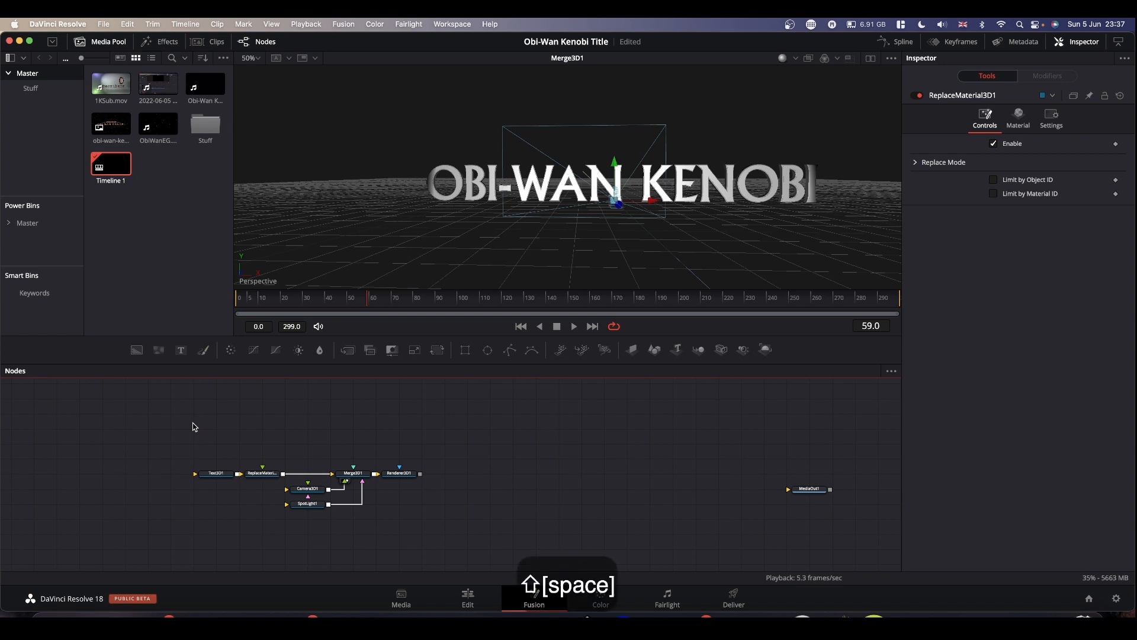
text(bi)
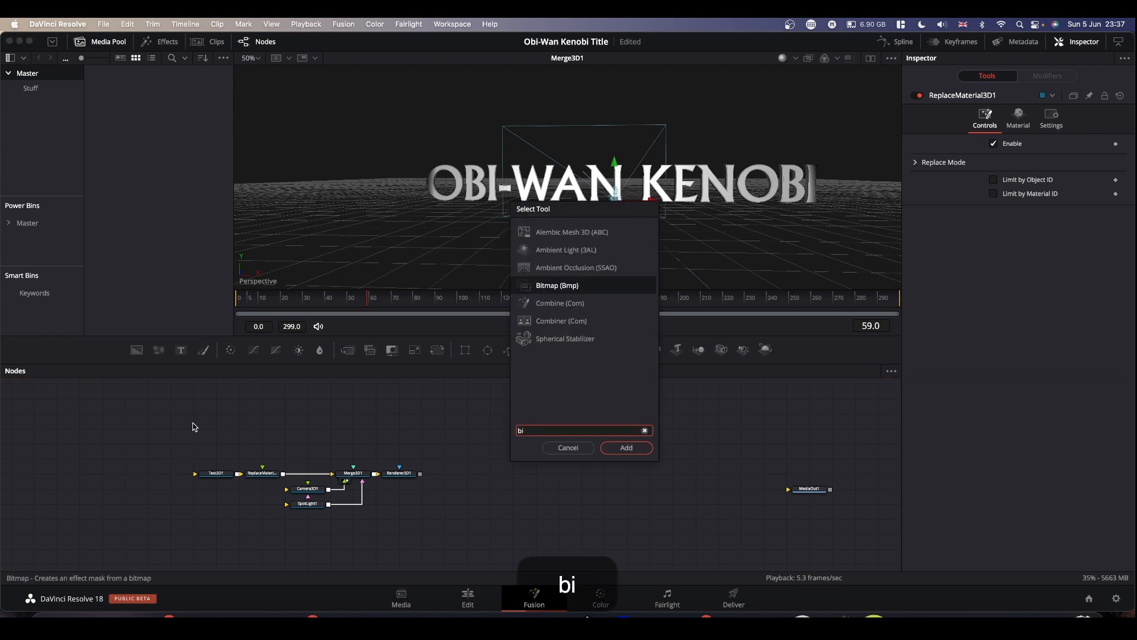
key(BackSpace)
text(linn)
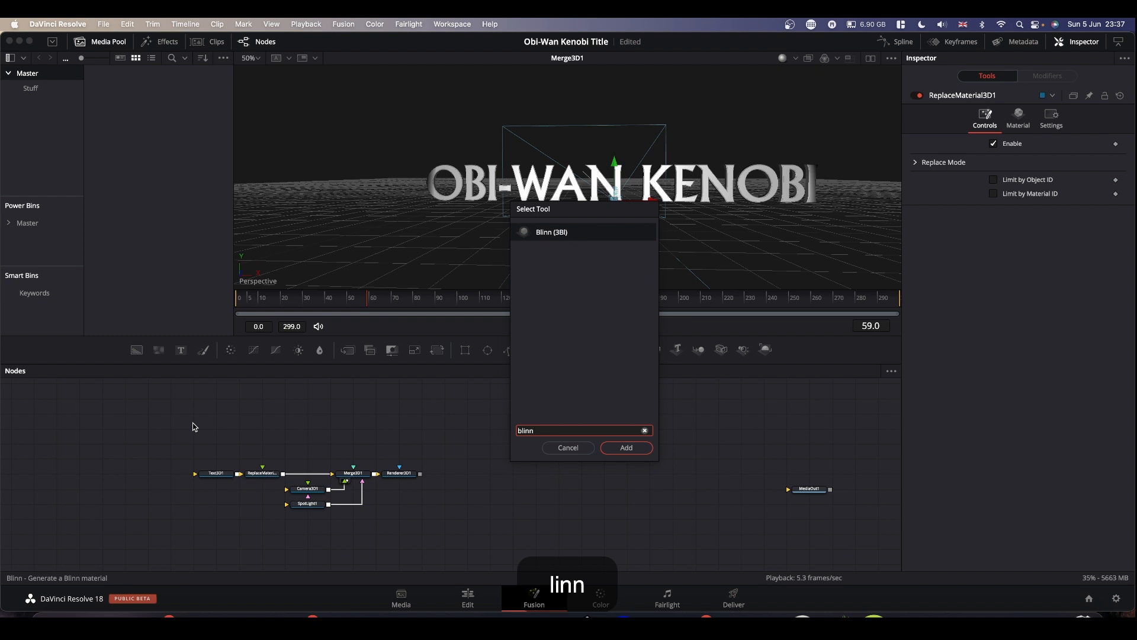
key(Return)
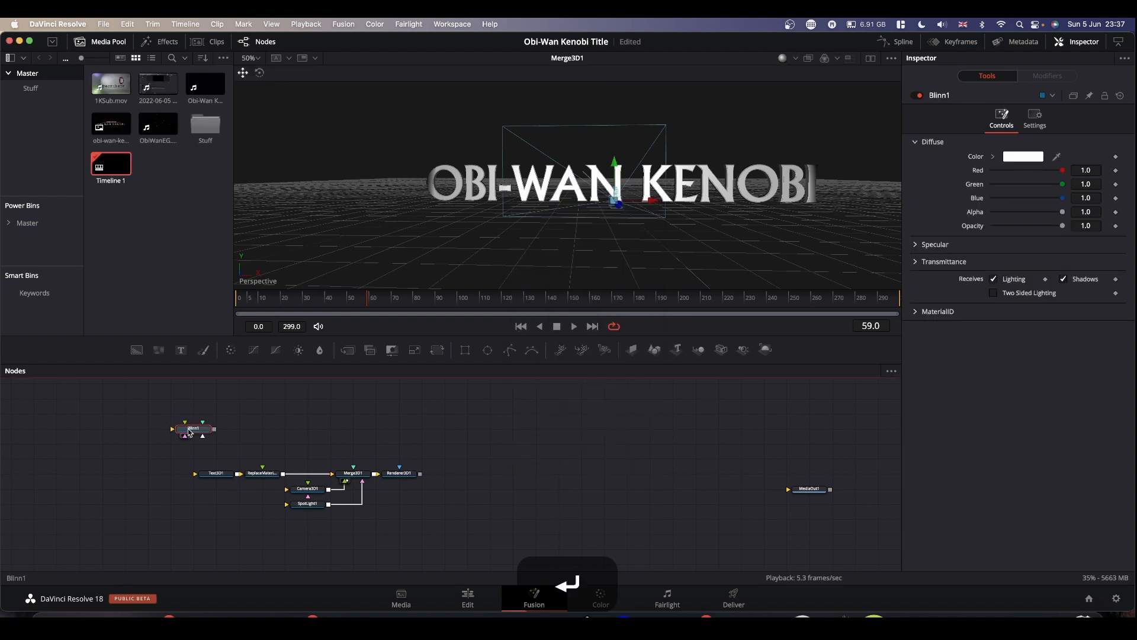
drag(189, 434, 258, 434)
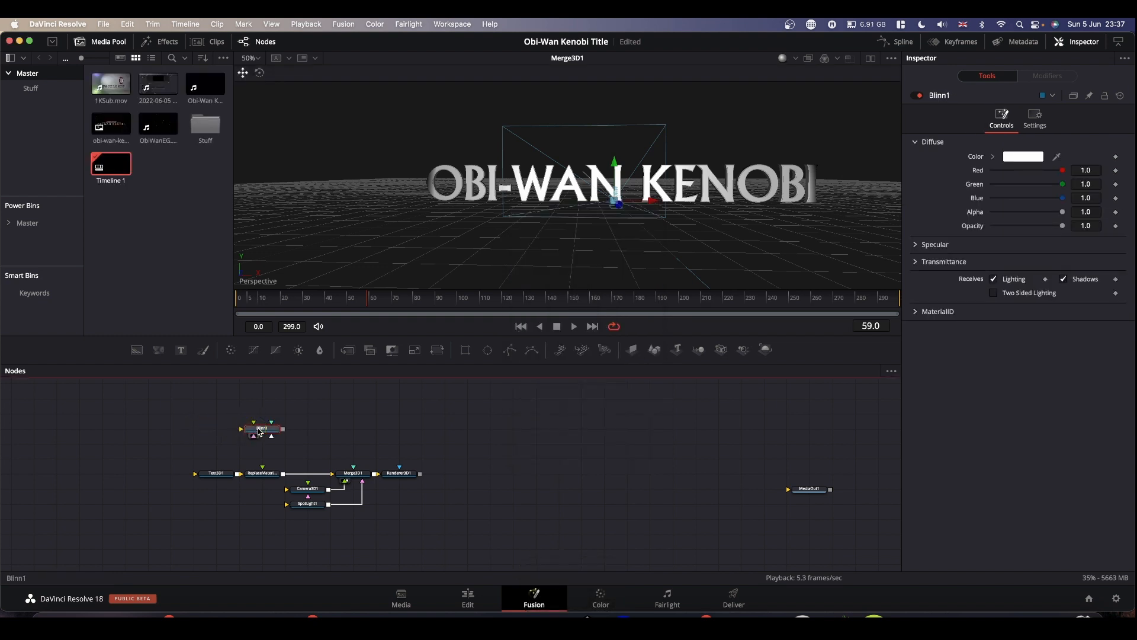
key(1)
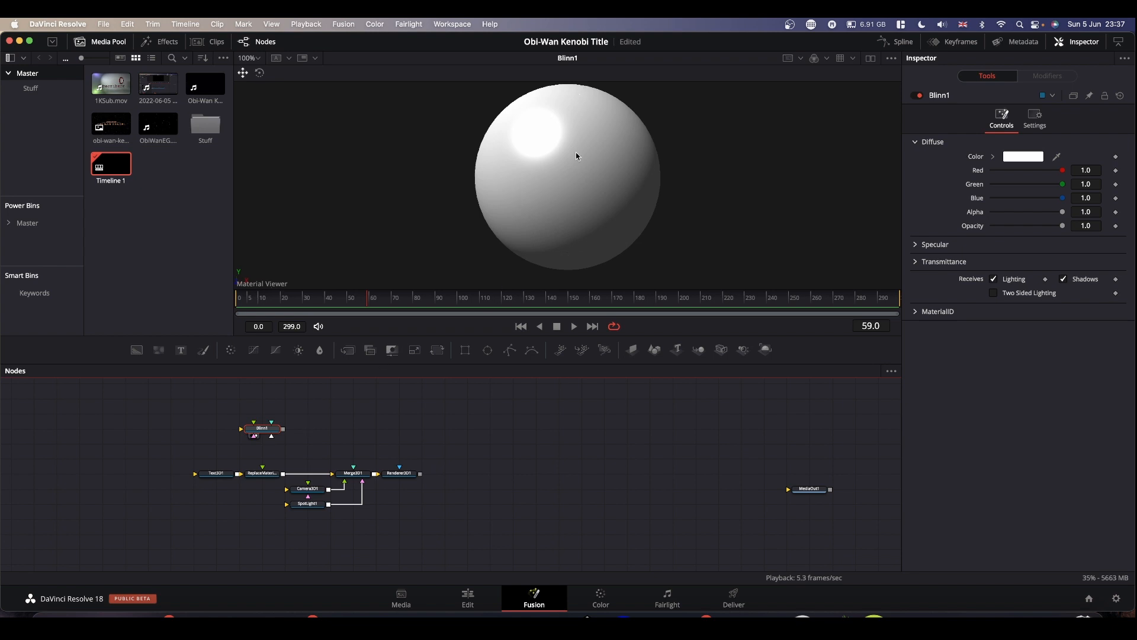
- Add a Background node beside the Blinn node, show it in the viewer and set its type to Gradient
drag(120, 406, 123, 443)
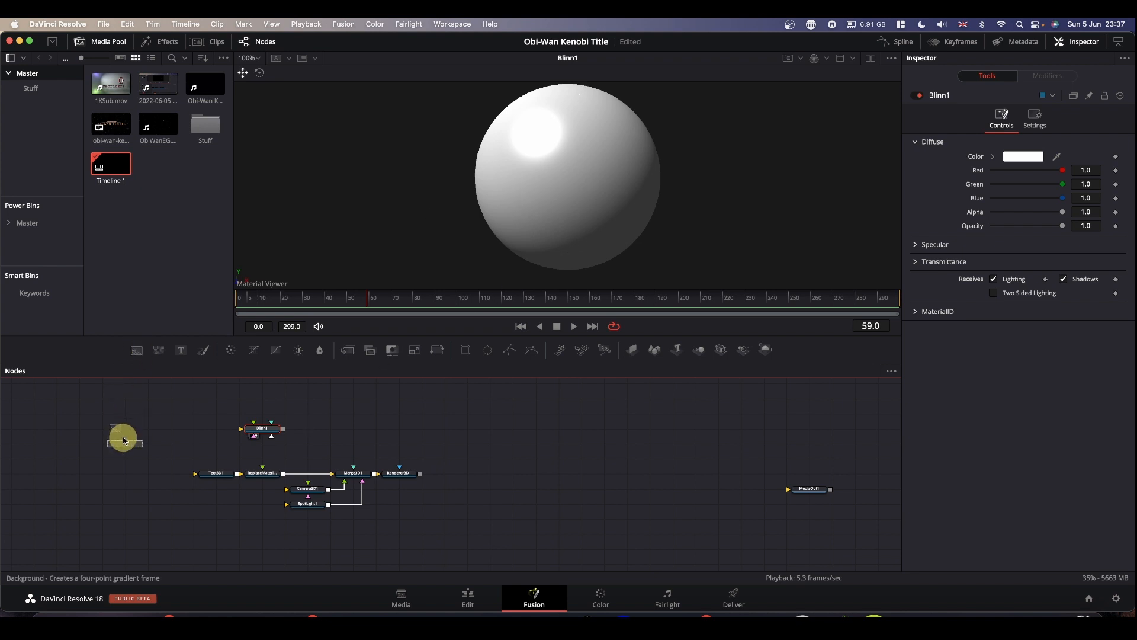
drag(523, 193, 523, 194)
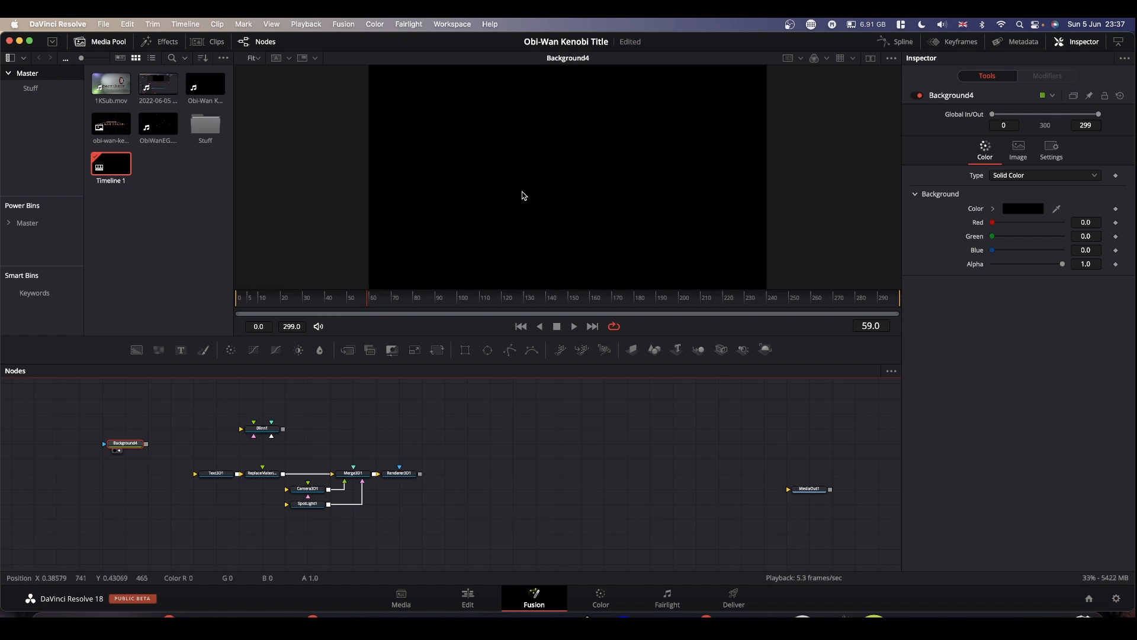
click(1023, 176)
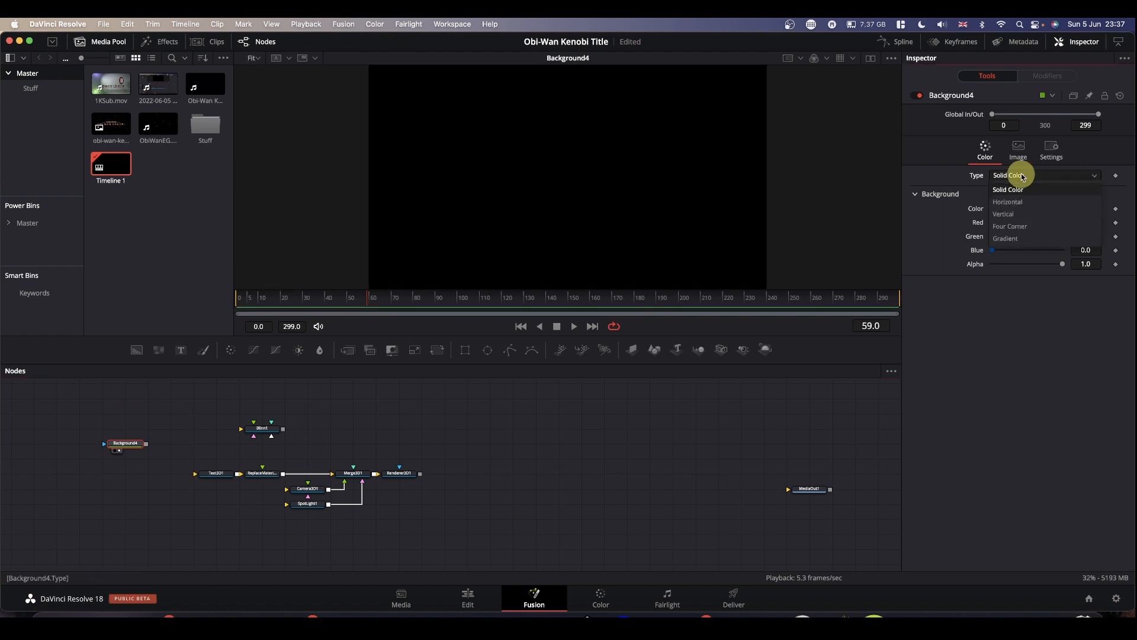
click(1011, 239)
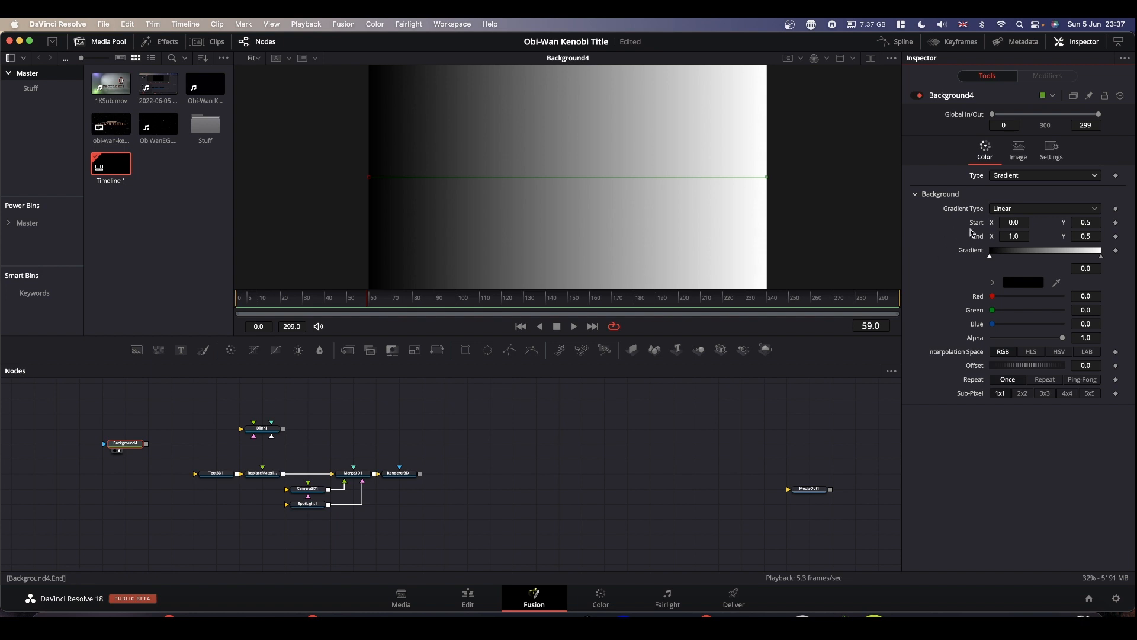
- Make the background gradient run vertically with its start at X 0.5, Y 1 and its end at X 0.5, Y 0
click(1017, 223)
text(.5)
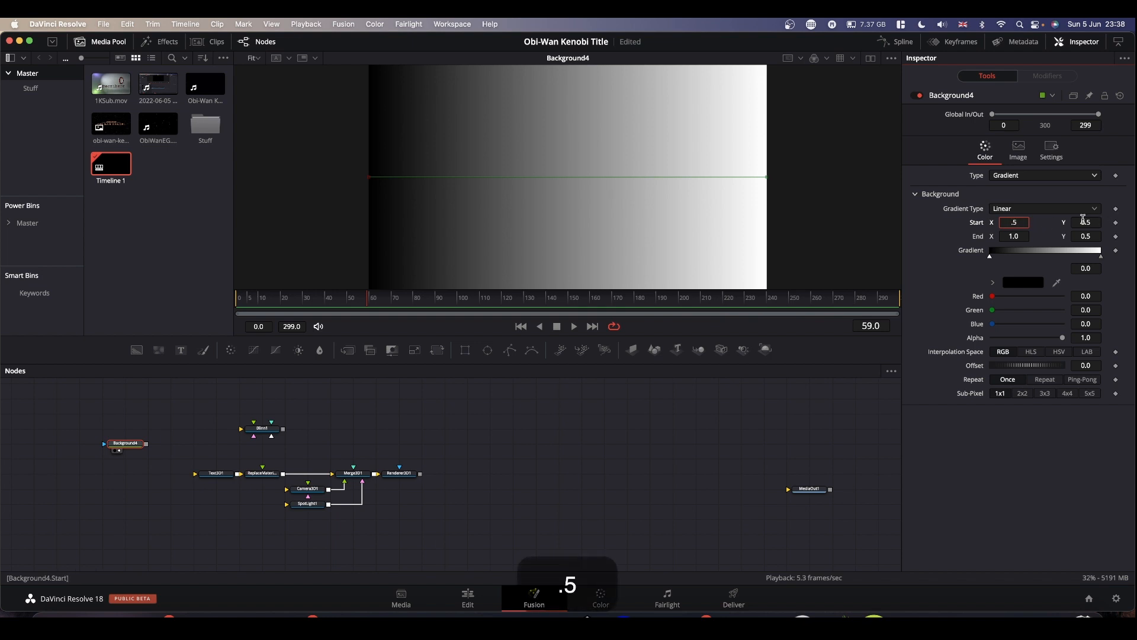
click(1088, 222)
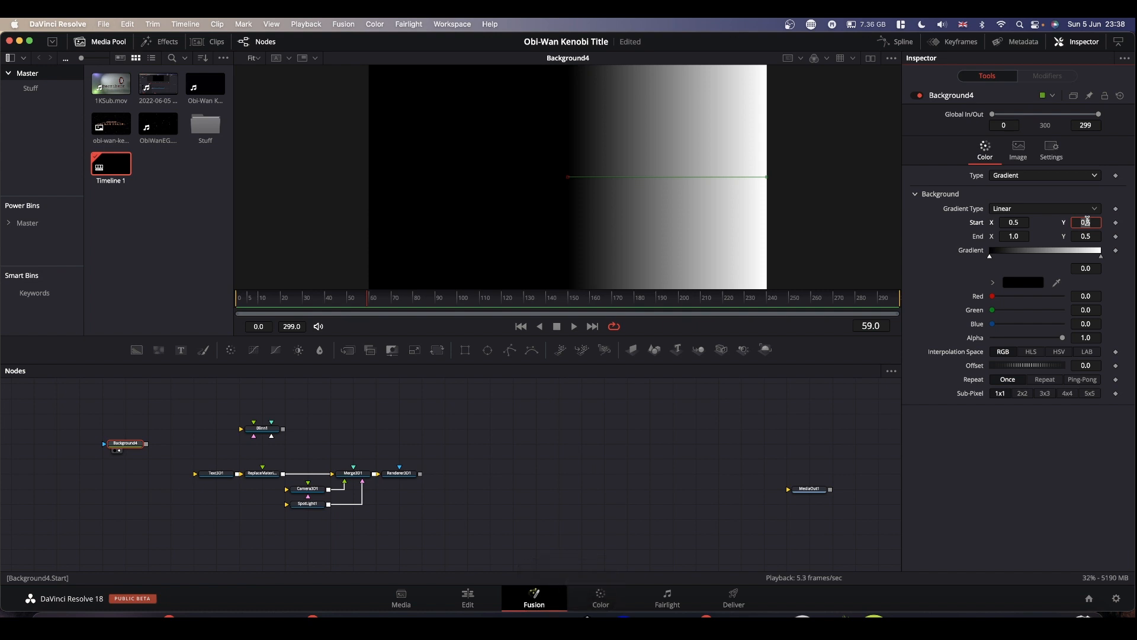
text(1)
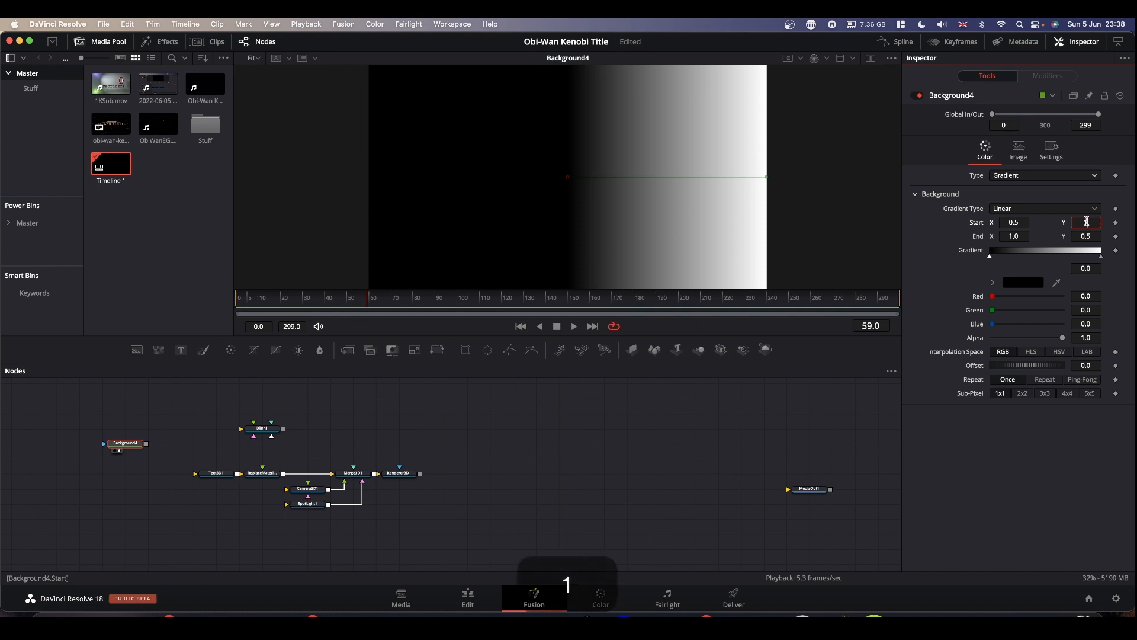
click(1071, 434)
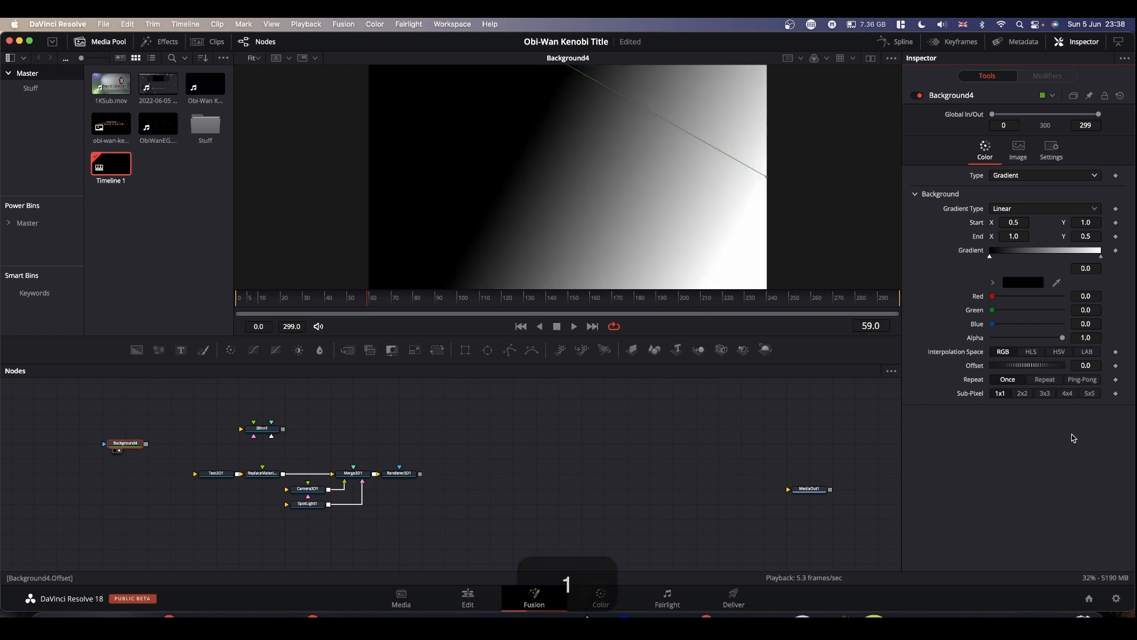
click(1015, 235)
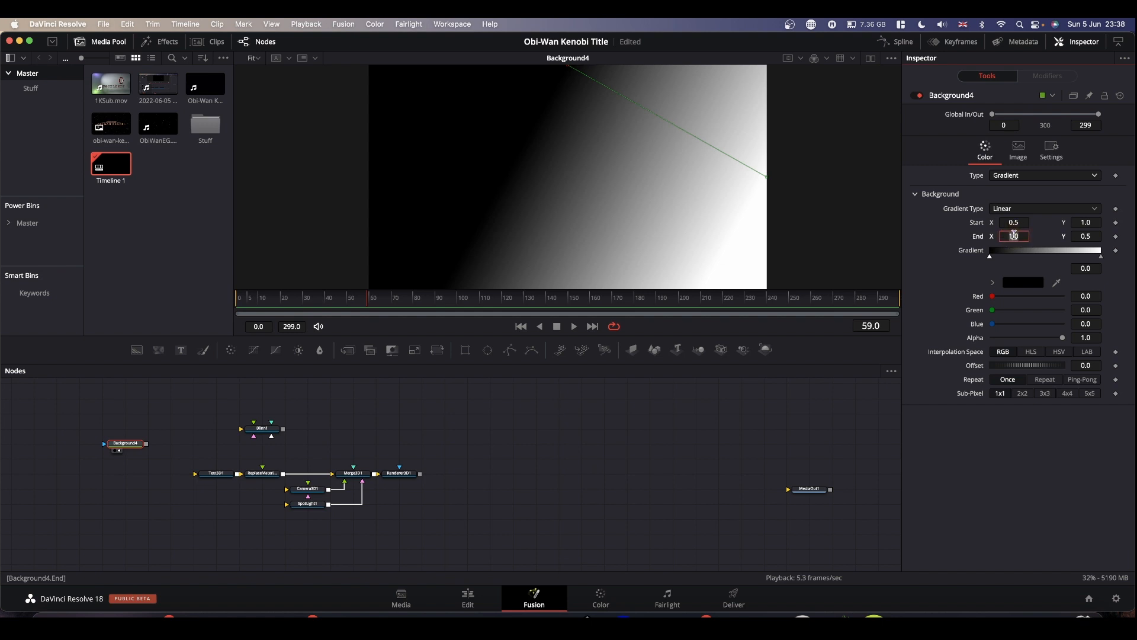
text(.5)
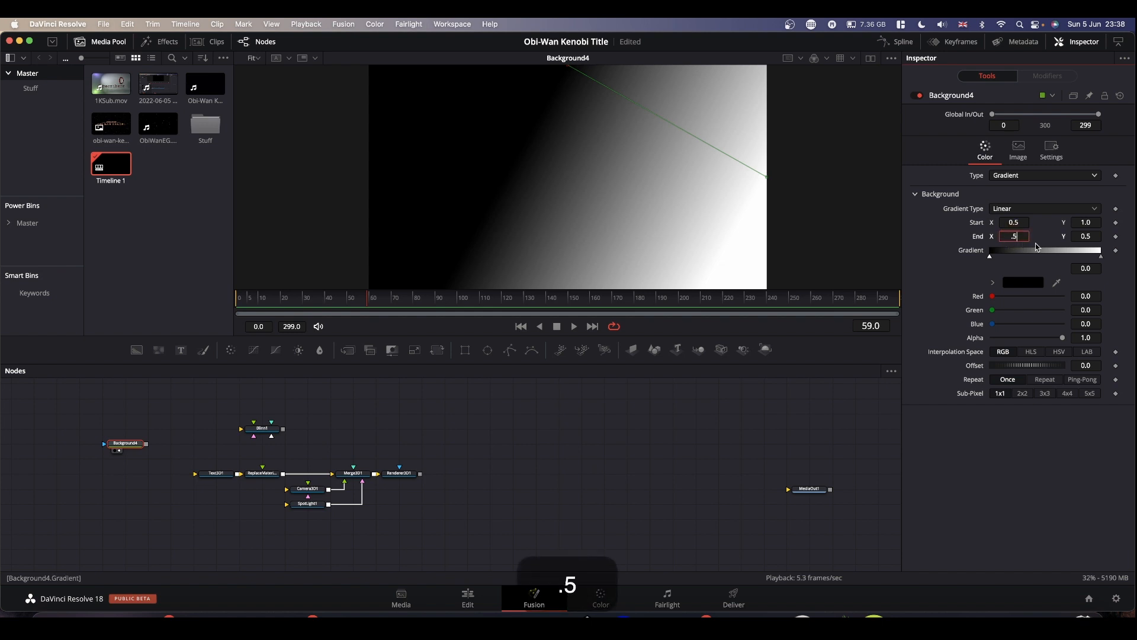
click(1091, 236)
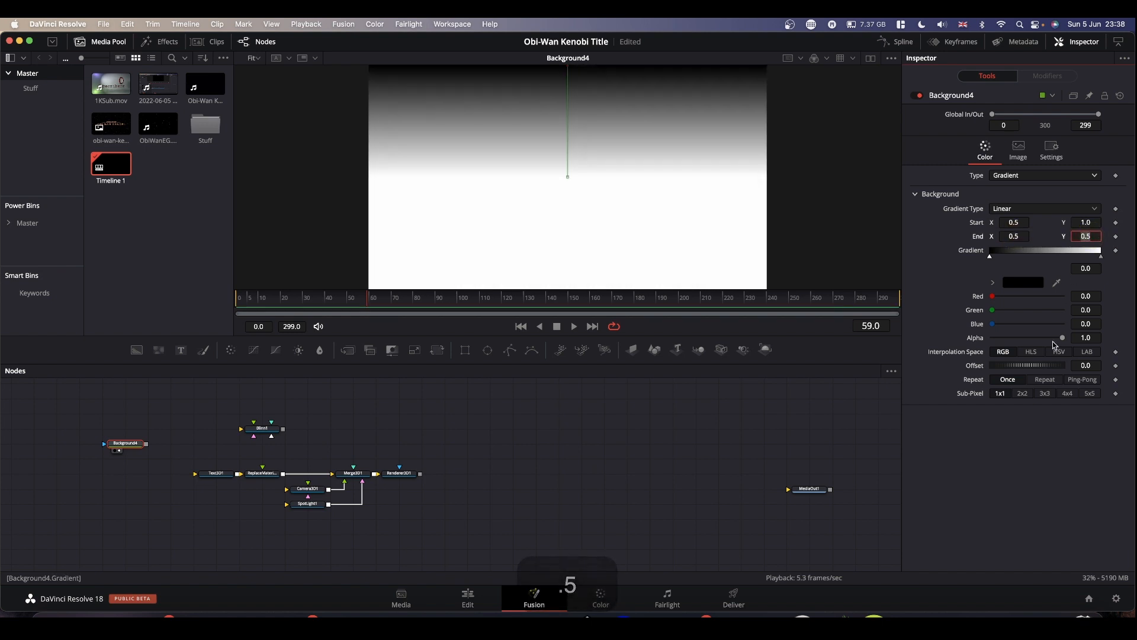
text(0)
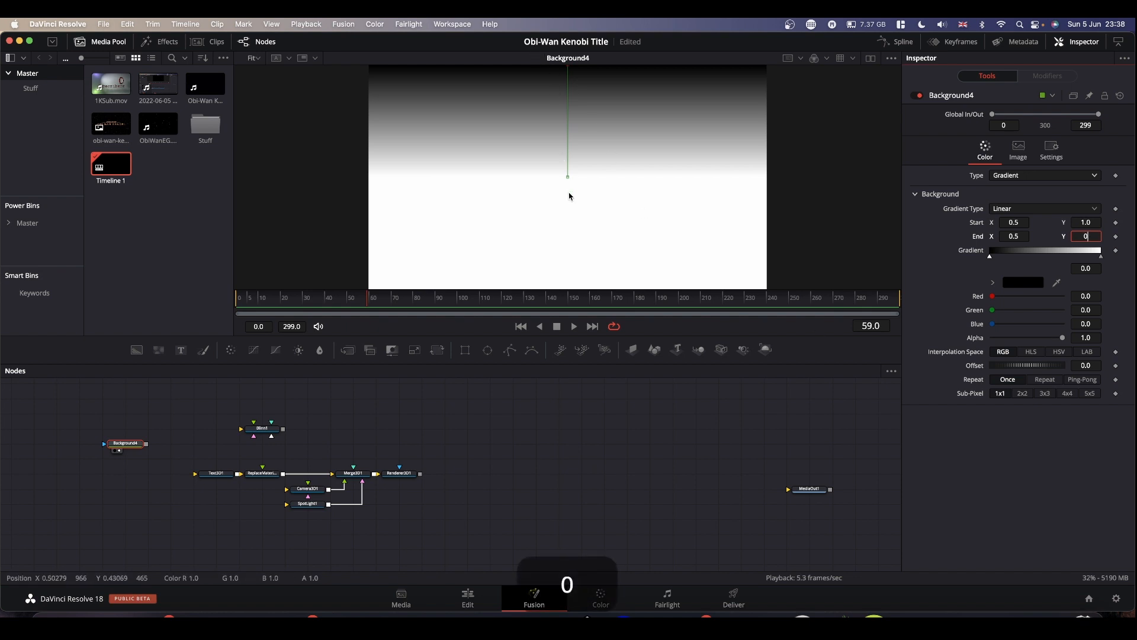
key(Return)
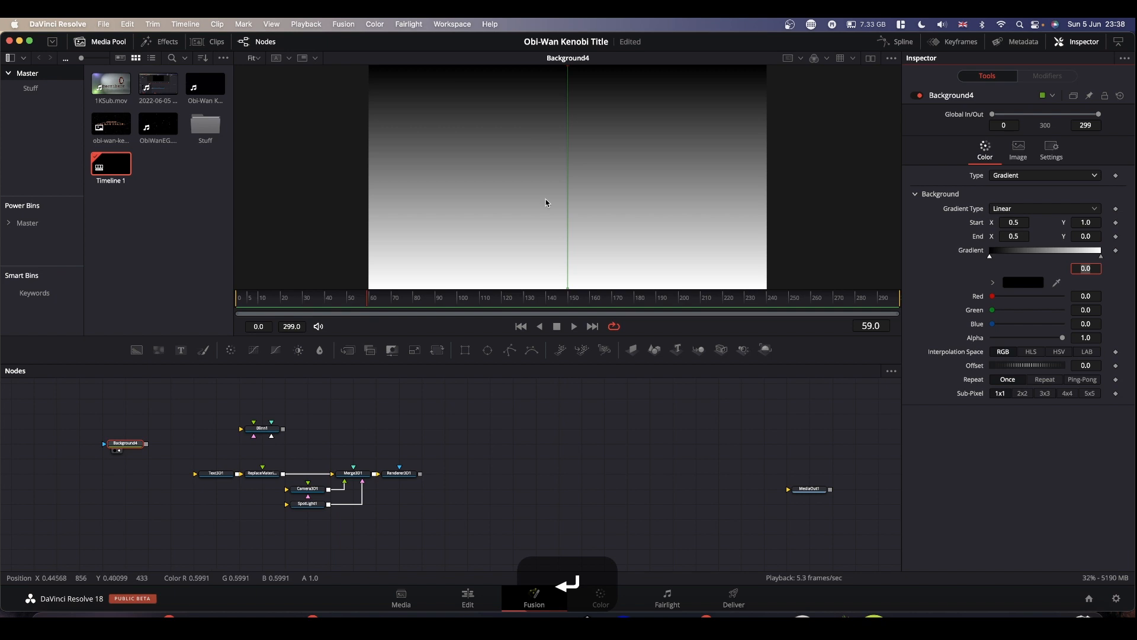
- Bring the Obi-Wan Kenobi logo image into the composition and show it in a second viewer next to the gradient background
key(super+shift+z)
key(super+shift+z)
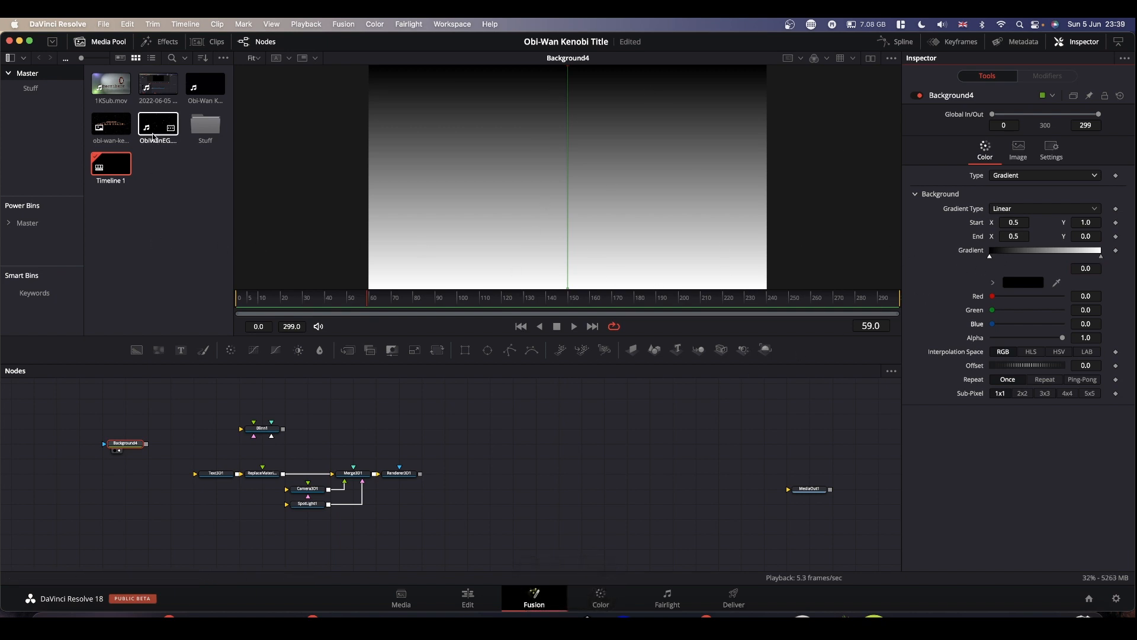
drag(109, 131, 350, 199)
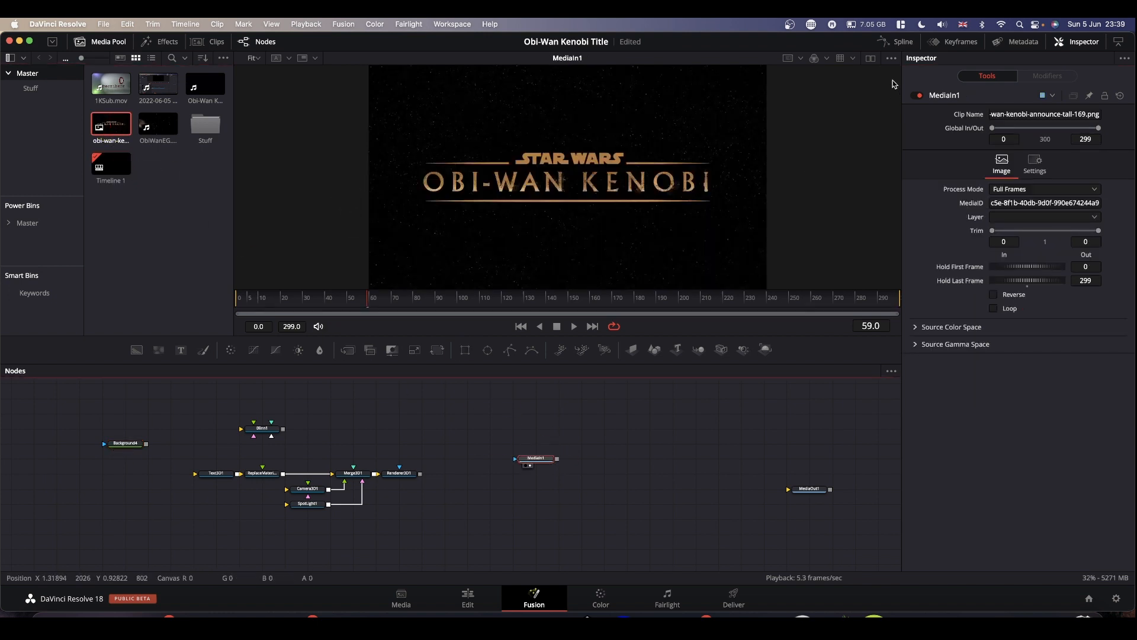
click(870, 60)
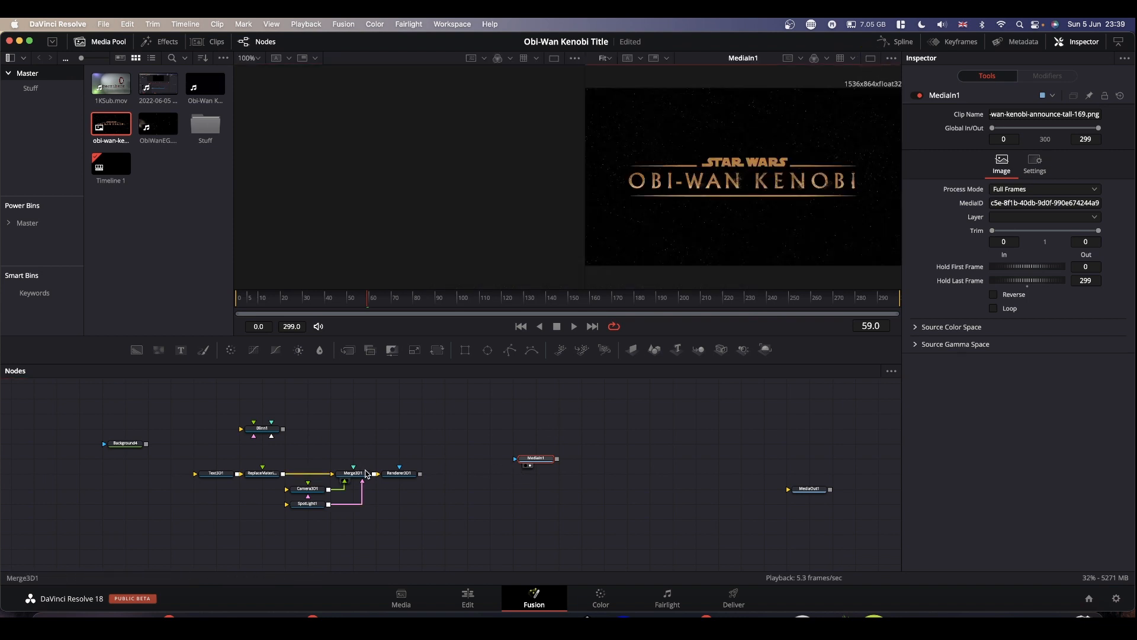
click(254, 437)
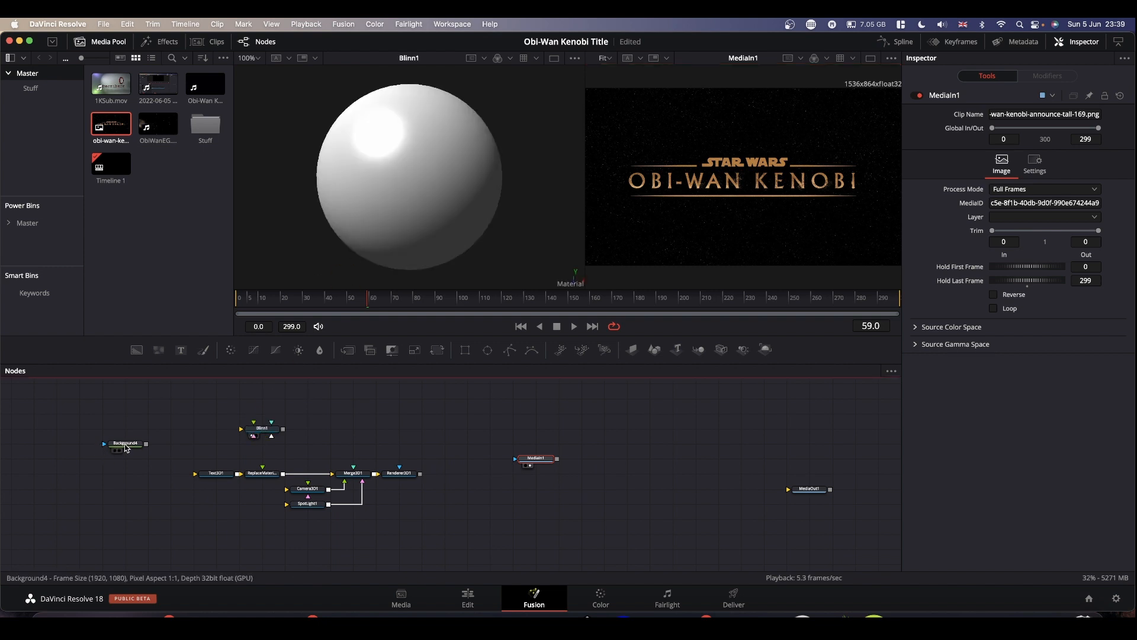
drag(124, 443, 396, 198)
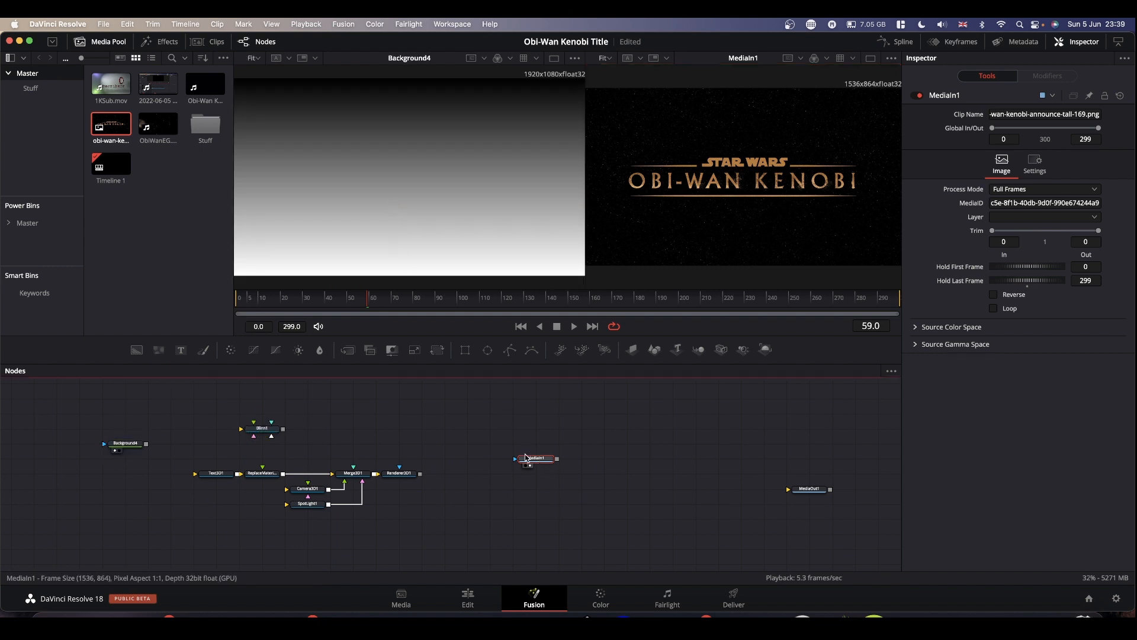
- Sample the gradient's start colour from darker gold and end colour from lighter gold in the reference logo, and move the Background node nearer the Blinn node
click(126, 448)
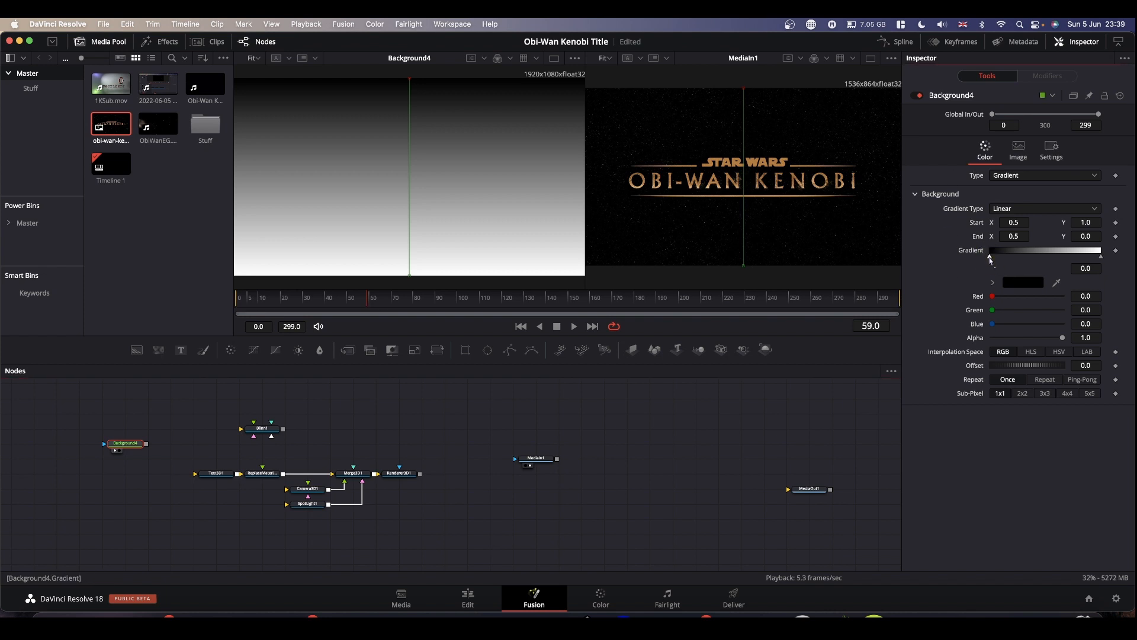
drag(1059, 284, 825, 170)
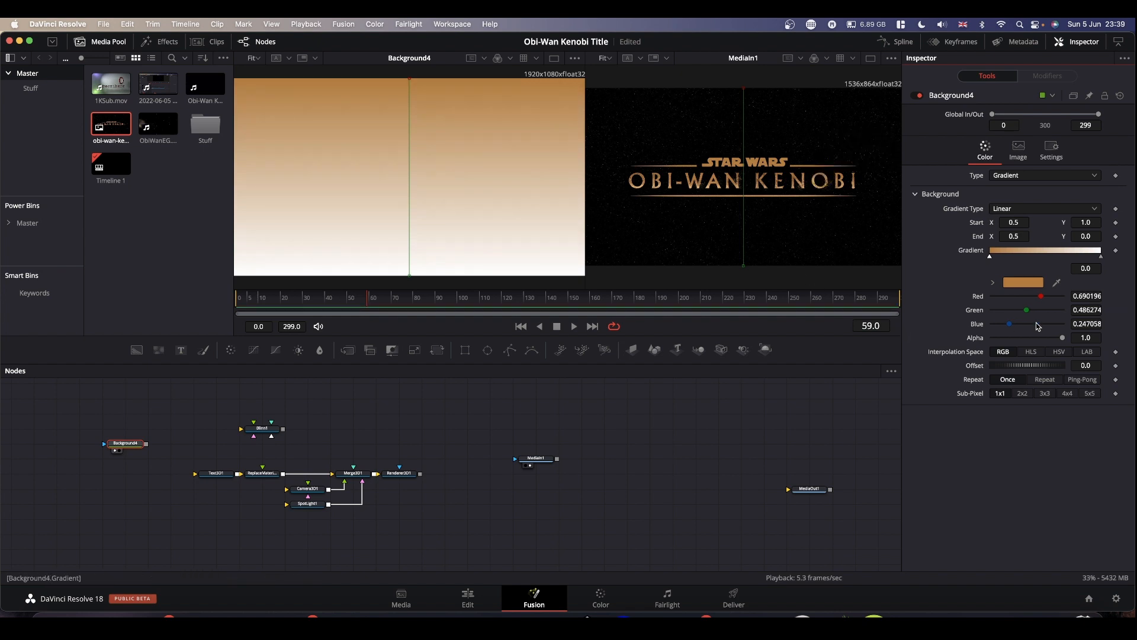
click(1102, 258)
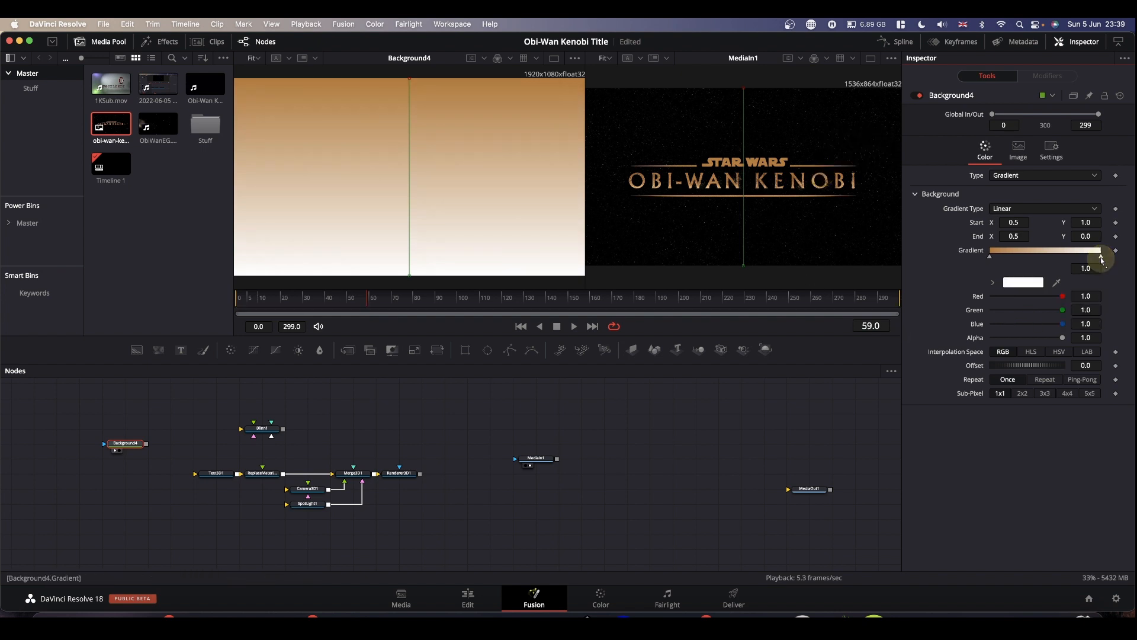
drag(1059, 287, 769, 183)
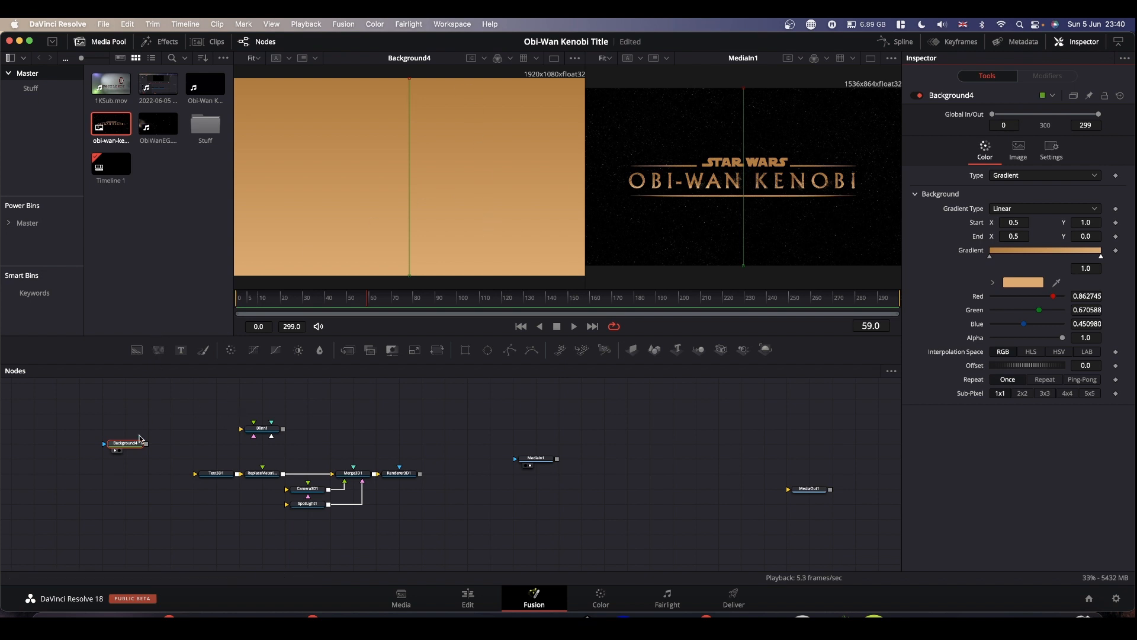
drag(138, 442, 190, 415)
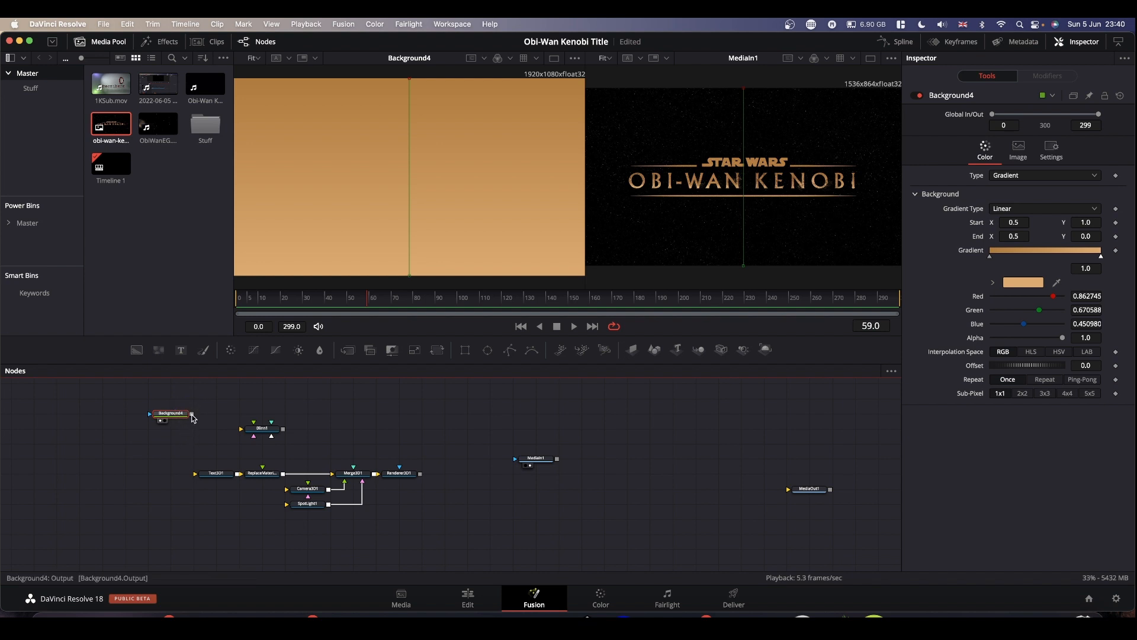
- Connect the gradient Background to the Blinn node as its Diffuse Color Material and show the Blinn in the first viewer
drag(191, 416, 266, 431)
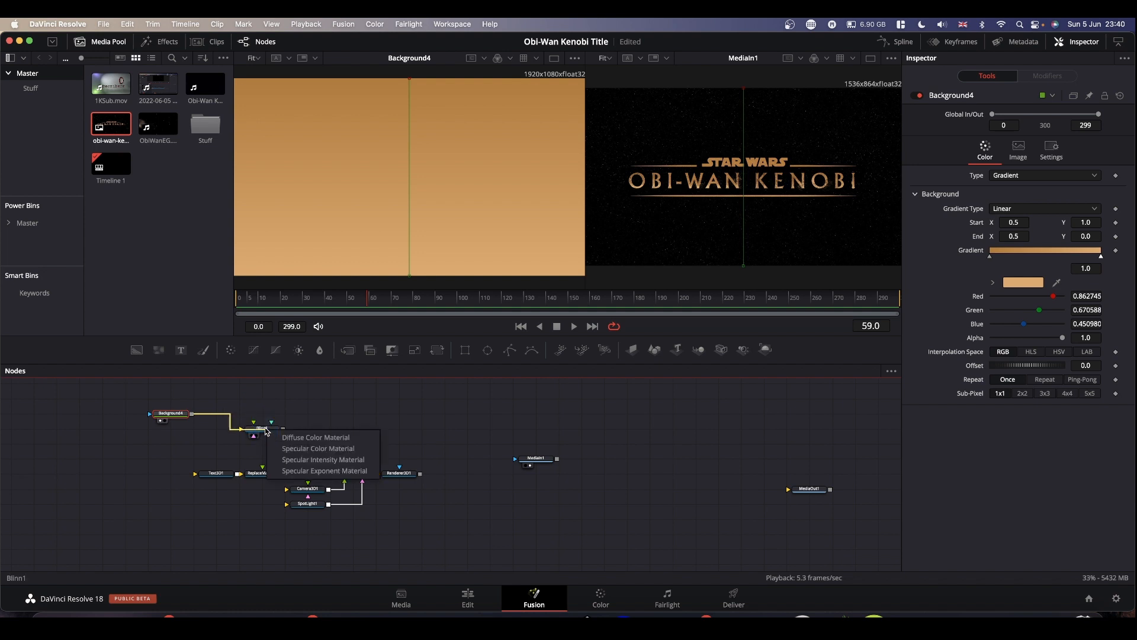
click(329, 439)
drag(265, 429, 382, 206)
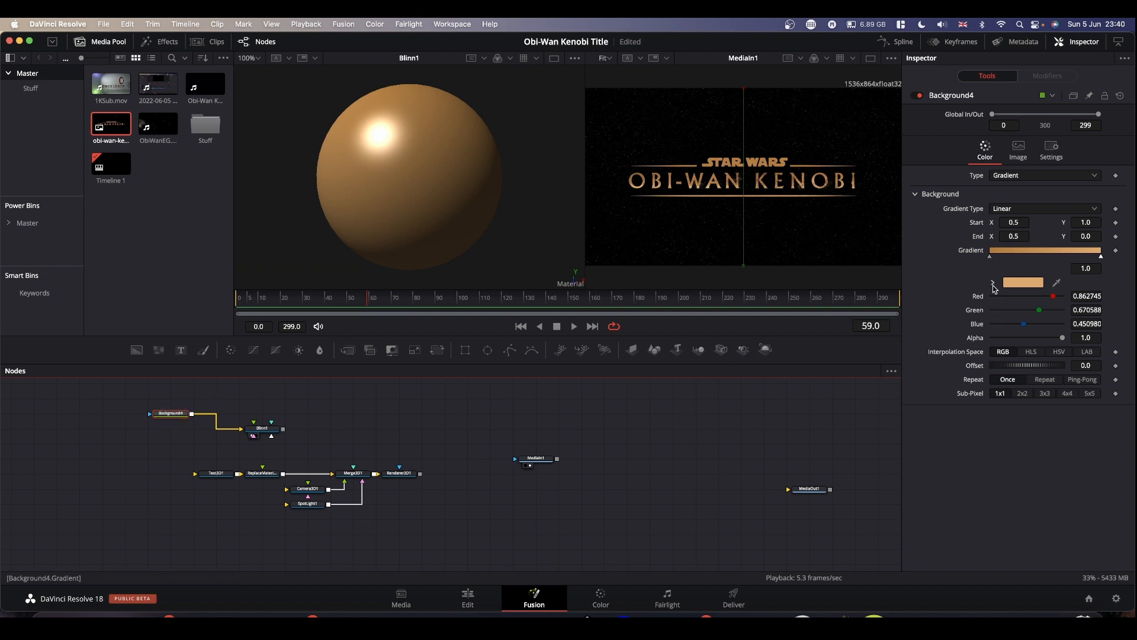
- Darken the start colour of the Background gradient to an HSV value of about 0.415
click(990, 256)
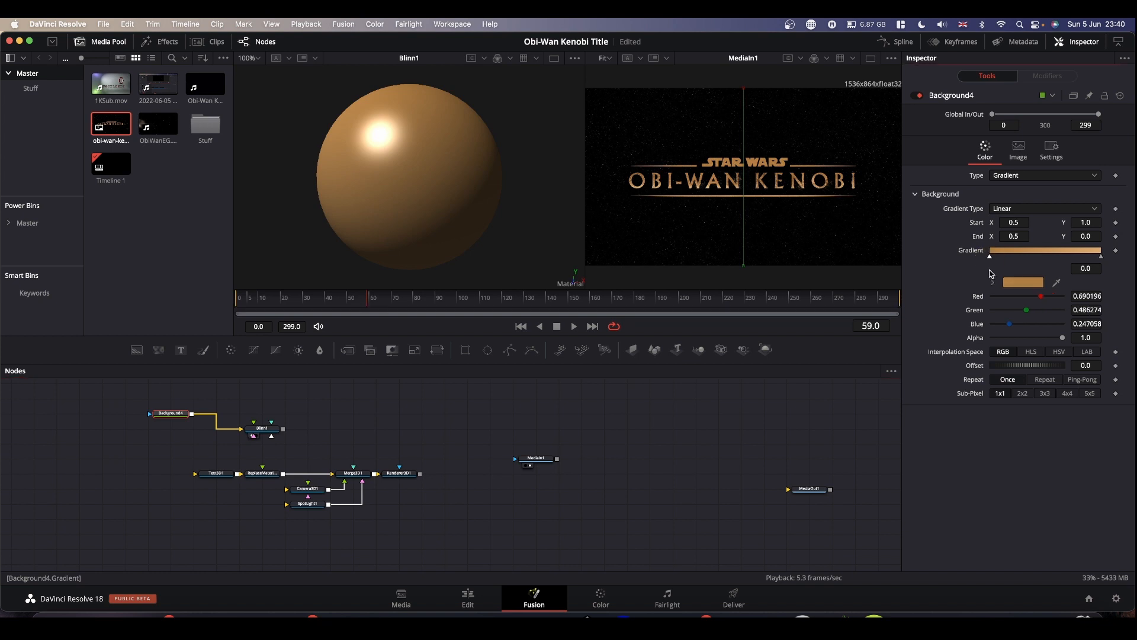
click(992, 283)
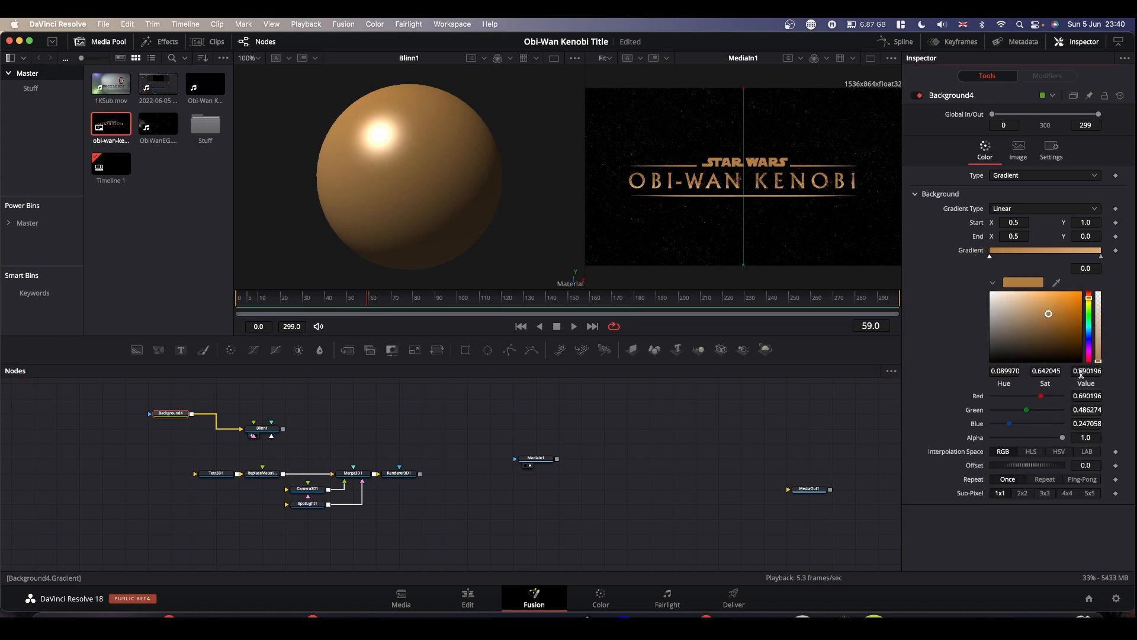
drag(1093, 372, 940, 368)
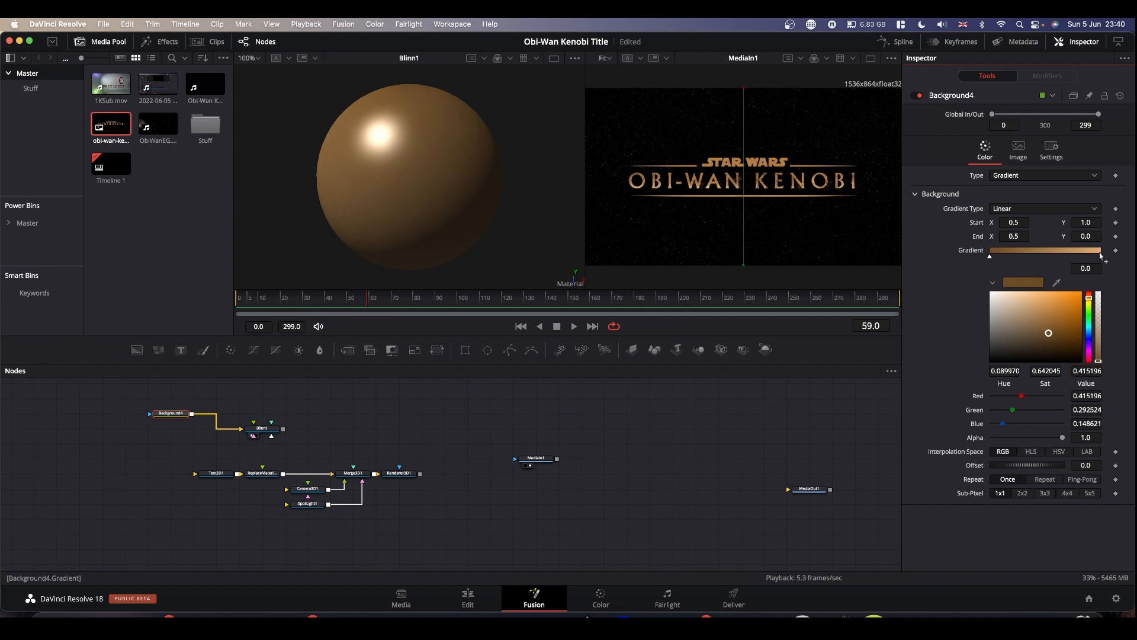
- Make the gradient's end colour a yellower, brighter gold with hue 0.12, saturation 0.488 and value 0.945
click(1102, 256)
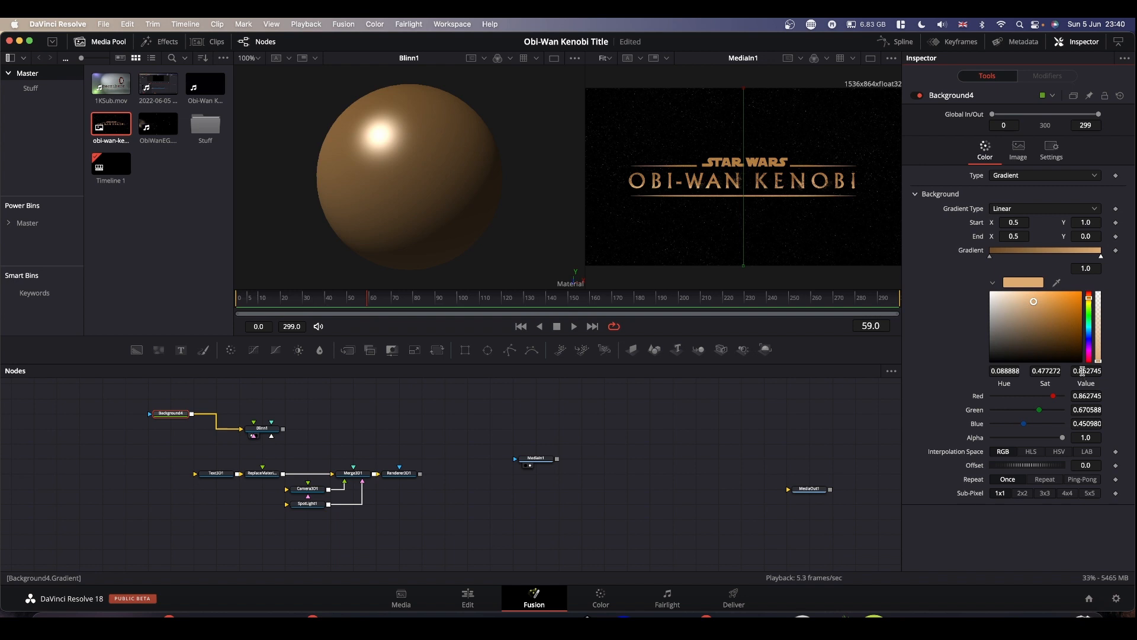
drag(1083, 371, 488, 375)
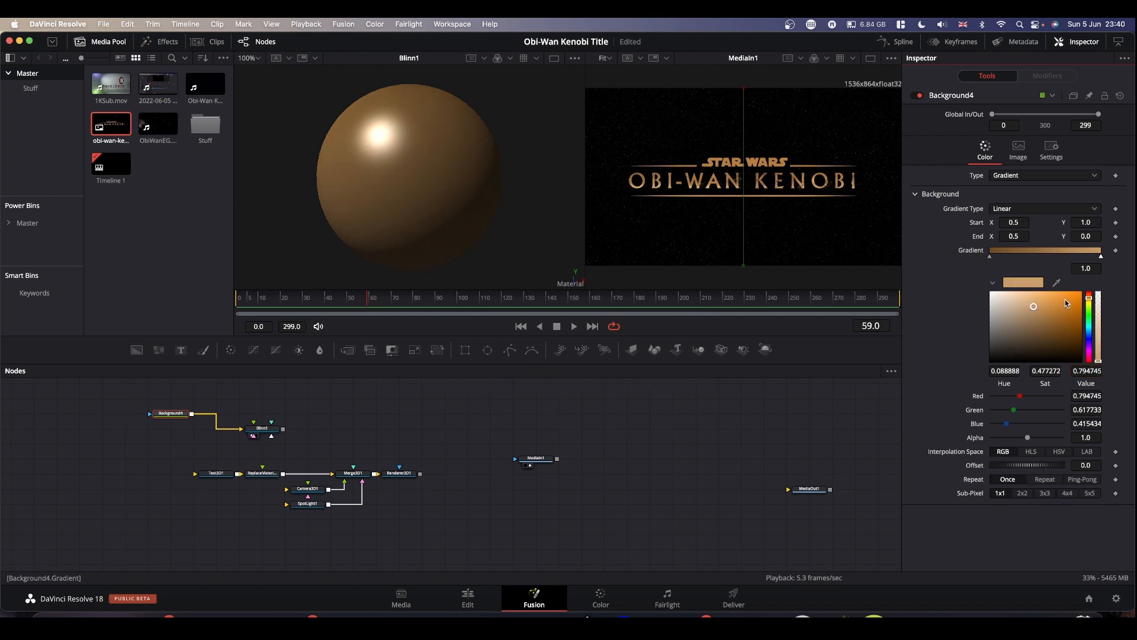
click(1093, 301)
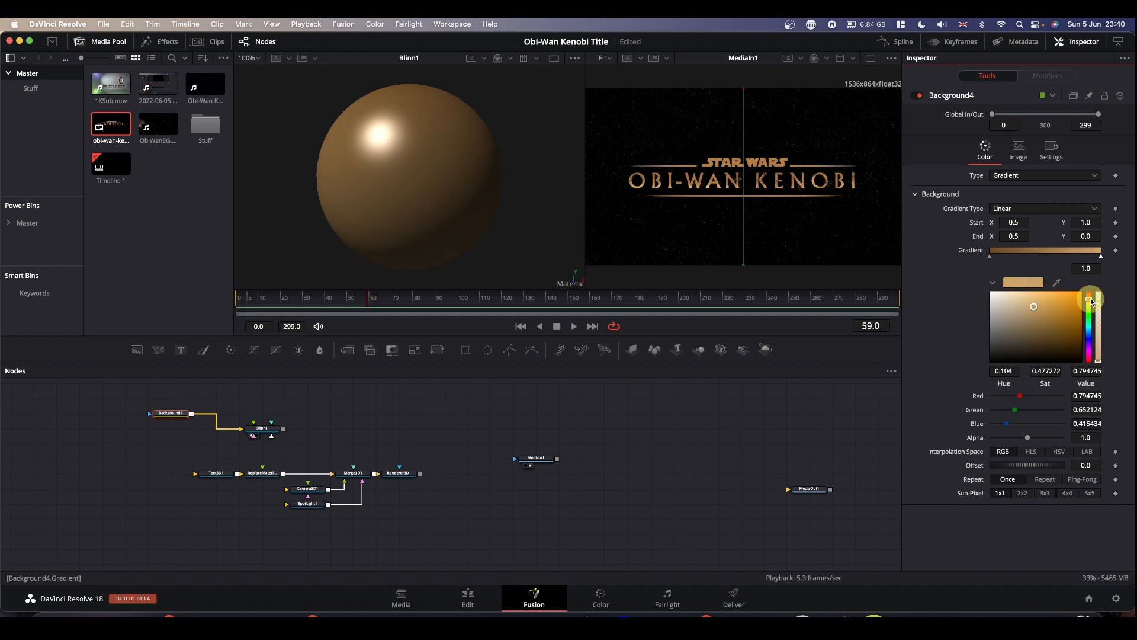
drag(1091, 303, 1037, 300)
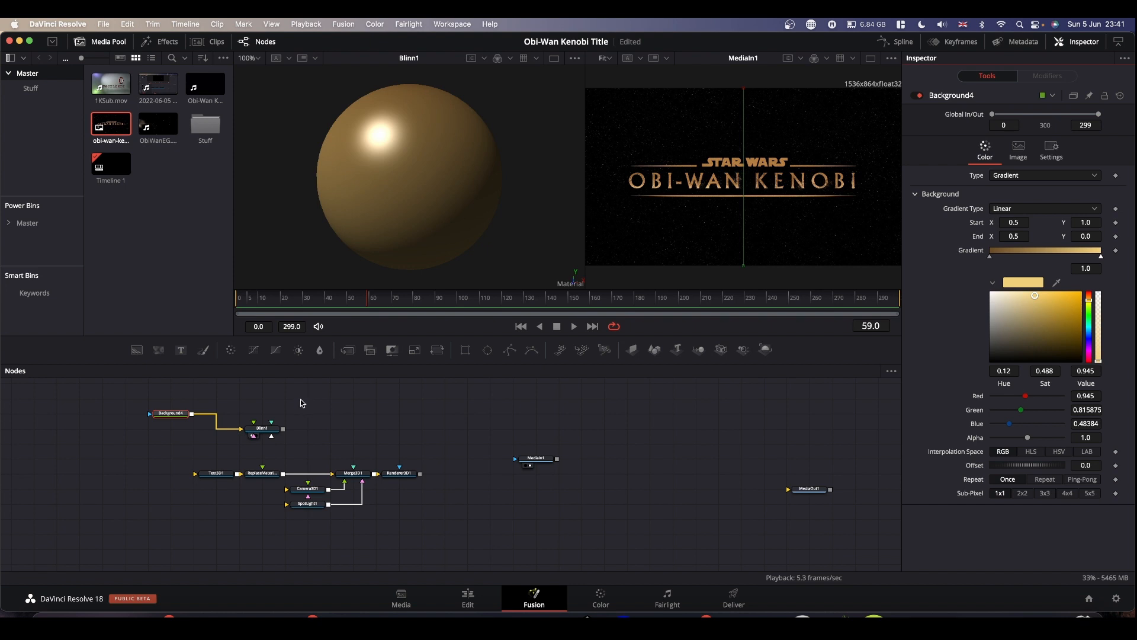
- Align the Blinn with the Background and add a viewed FastNoise with detail 5.04, contrast 1.51, brightness -0.16 and scale 50
drag(269, 432, 270, 416)
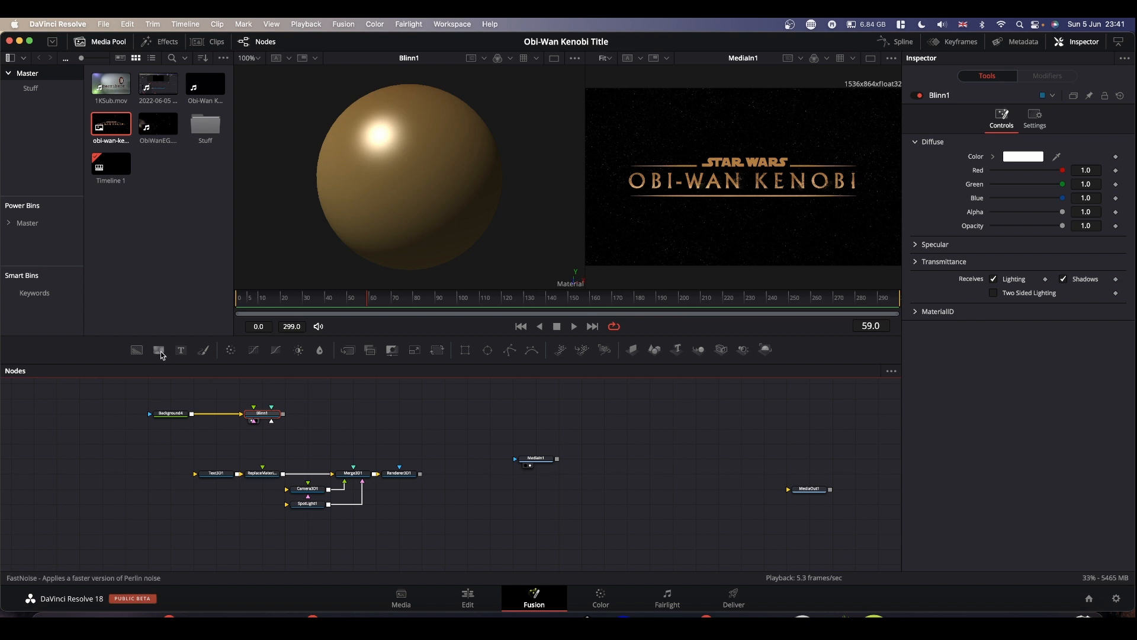
drag(160, 354, 217, 401)
key(1)
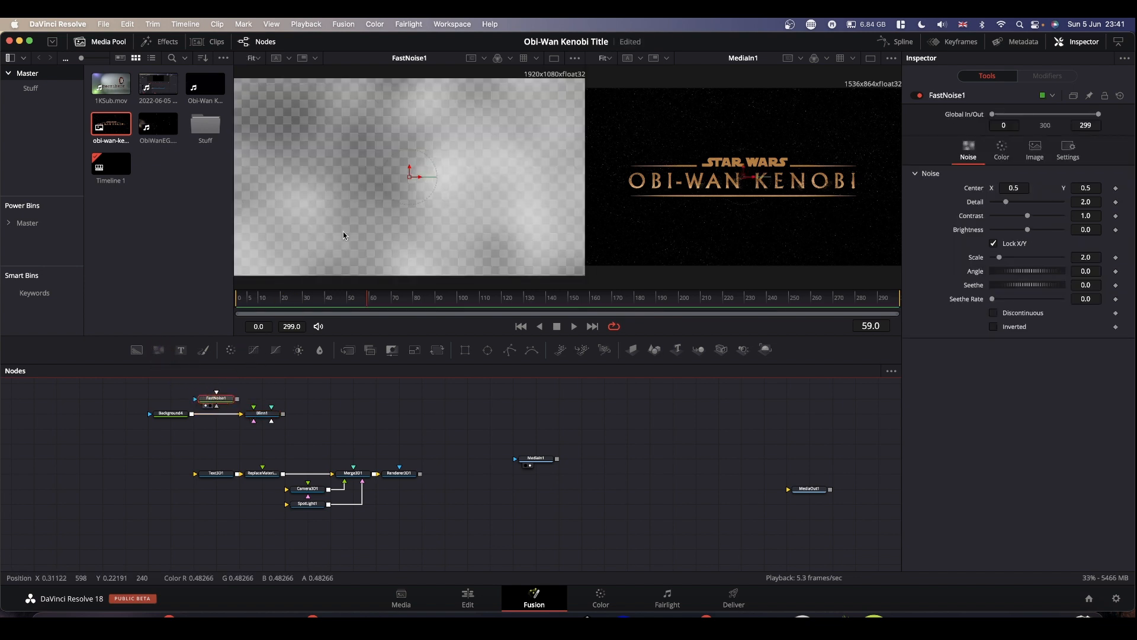
drag(1007, 204, 1097, 251)
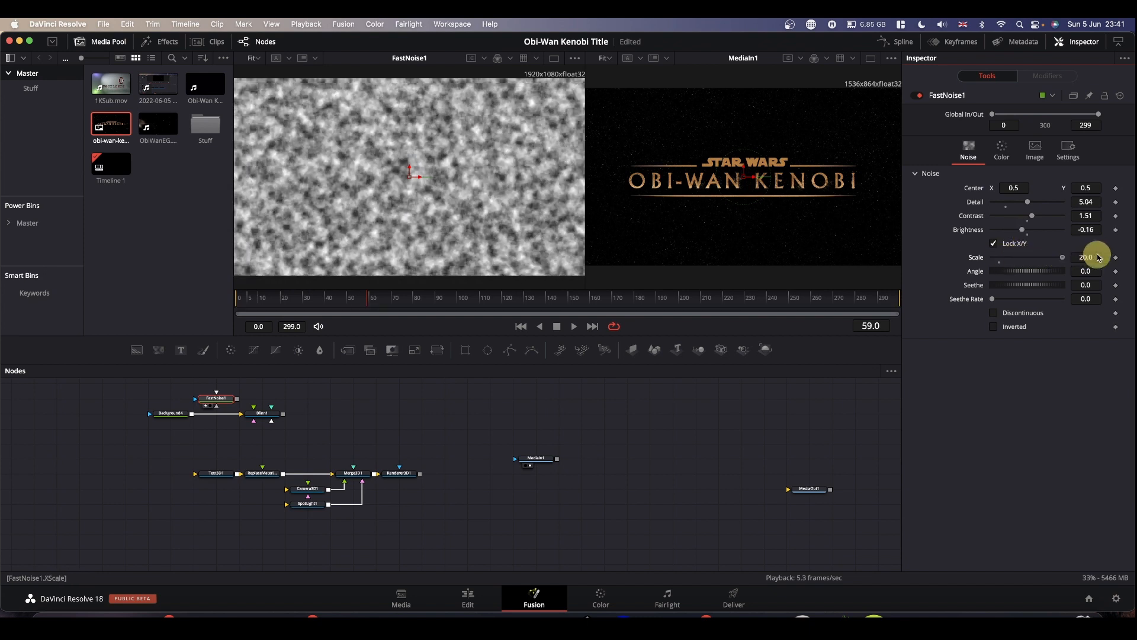
click(1085, 257)
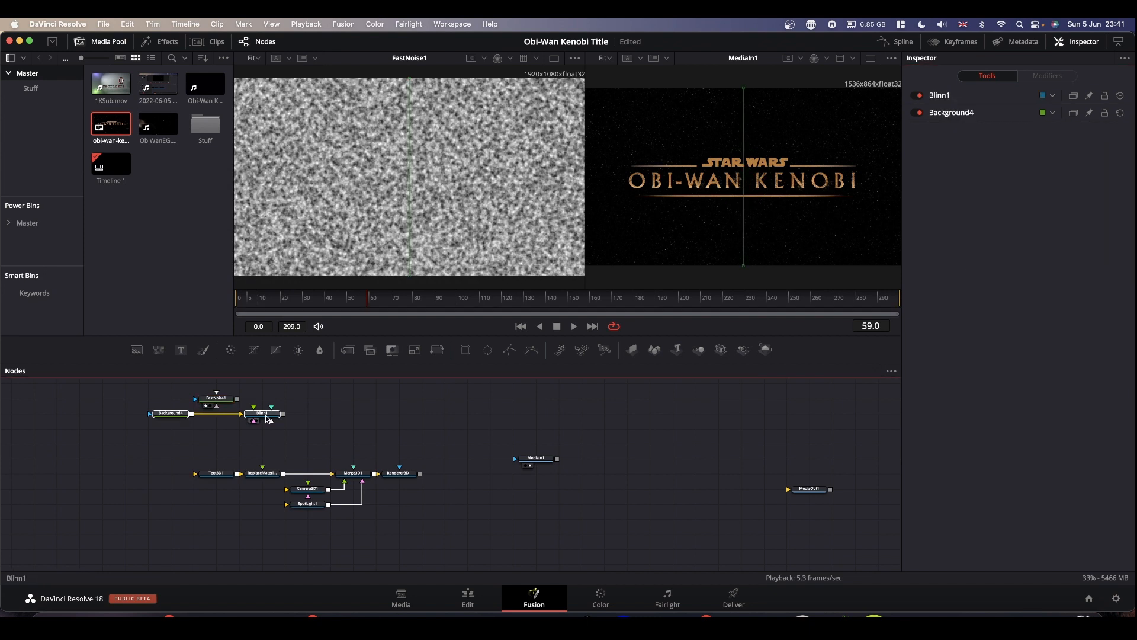
- Lower the Background and Blinn nodes, place FastNoise above the Background, and add a Create Bump Map node after FastNoise
drag(266, 414, 269, 450)
drag(216, 398, 172, 398)
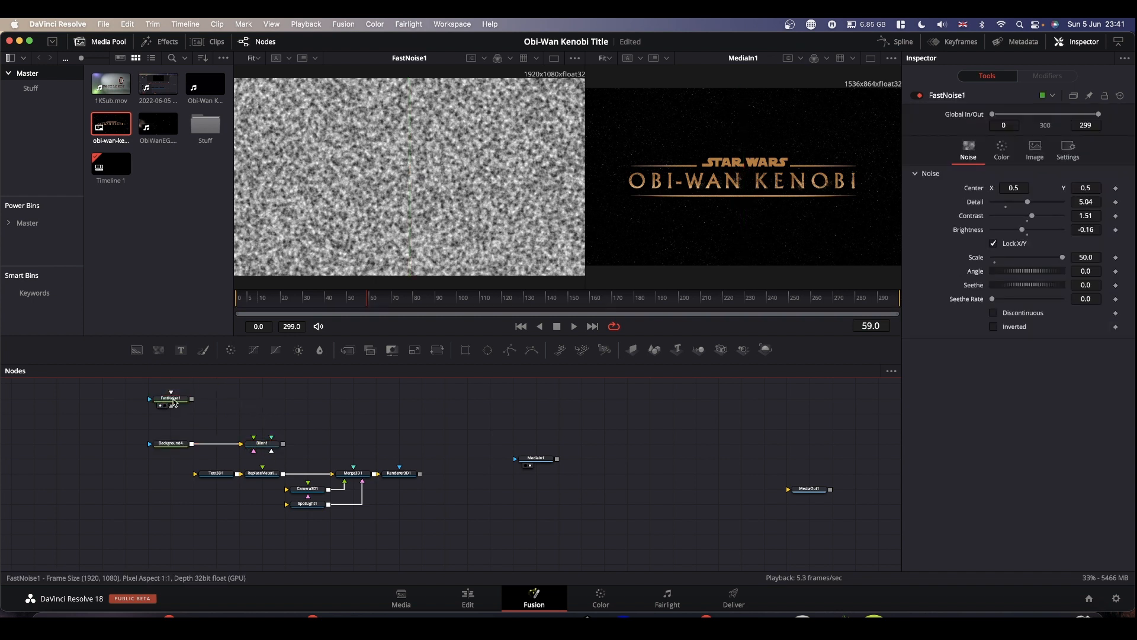
click(172, 399)
key(shift+space)
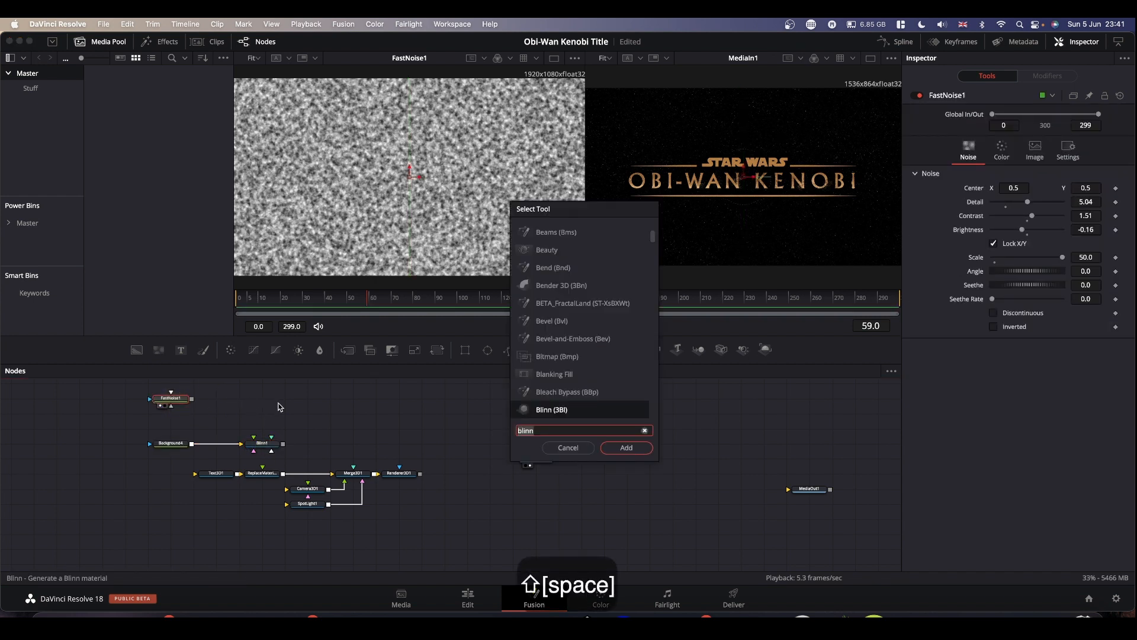
text(creat)
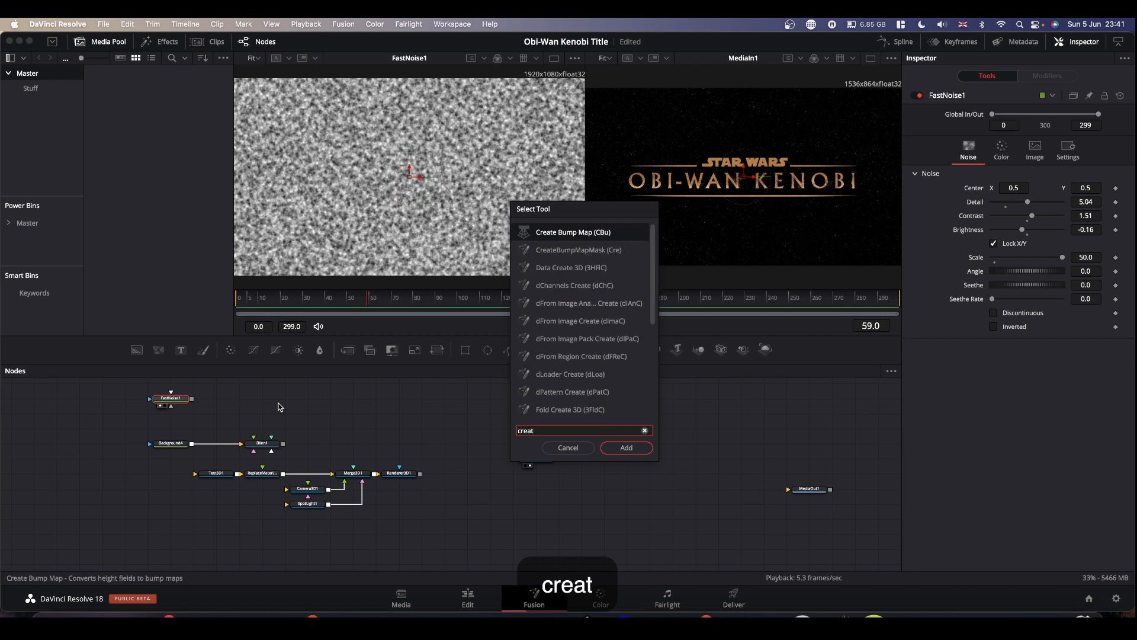
text(e)
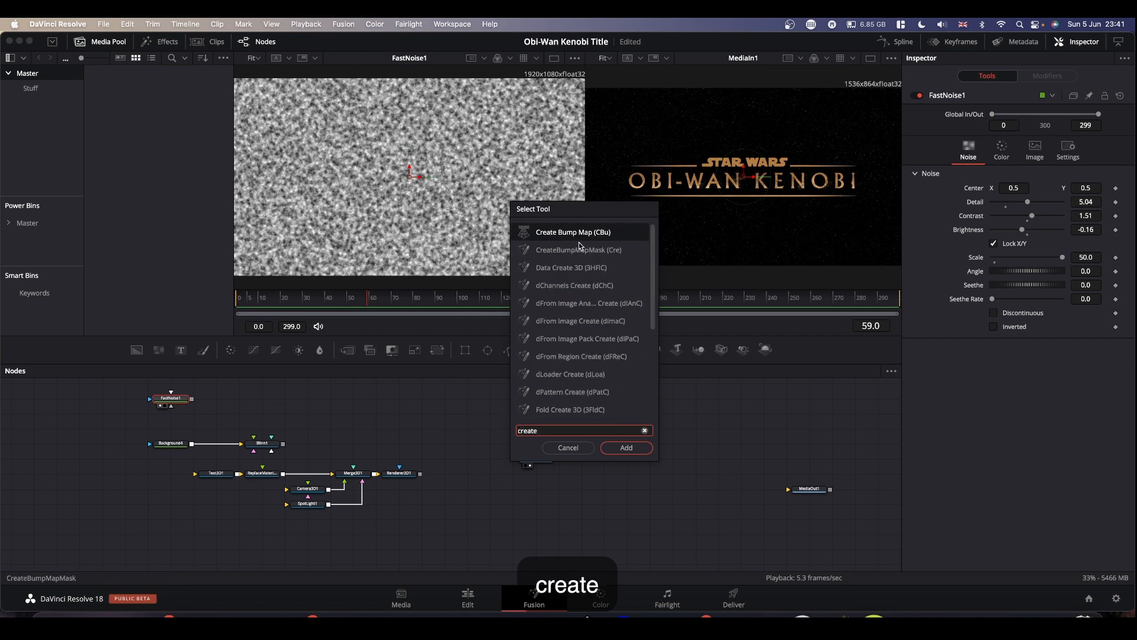
click(583, 233)
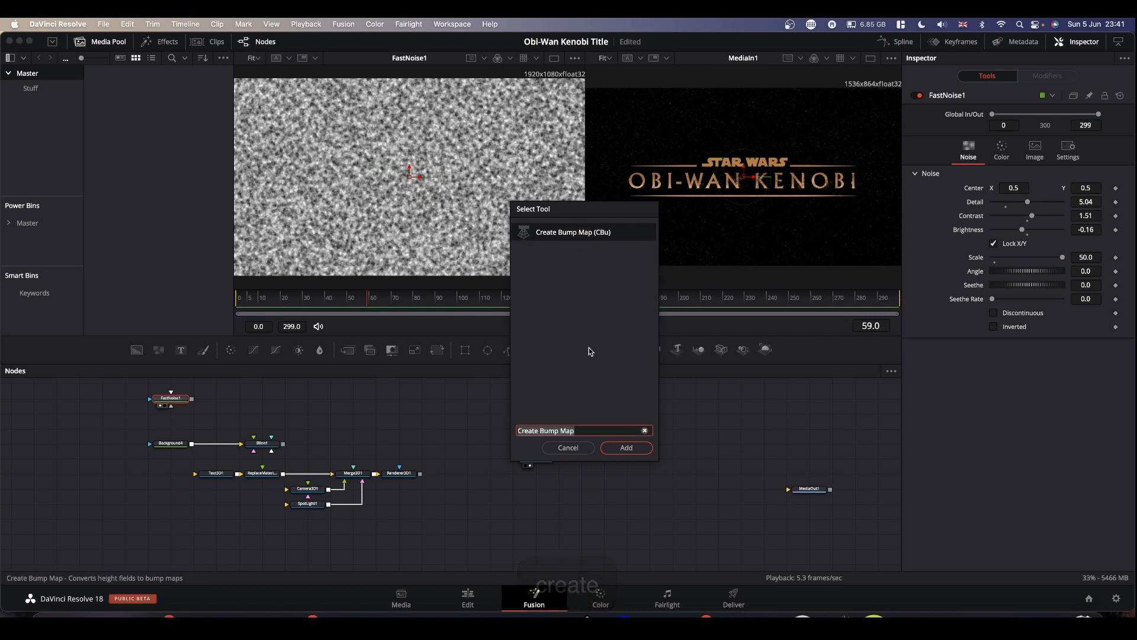
click(626, 447)
- Show the Create Bump Map node in the first viewer and set its Height Scale to 3.15
drag(216, 398, 378, 211)
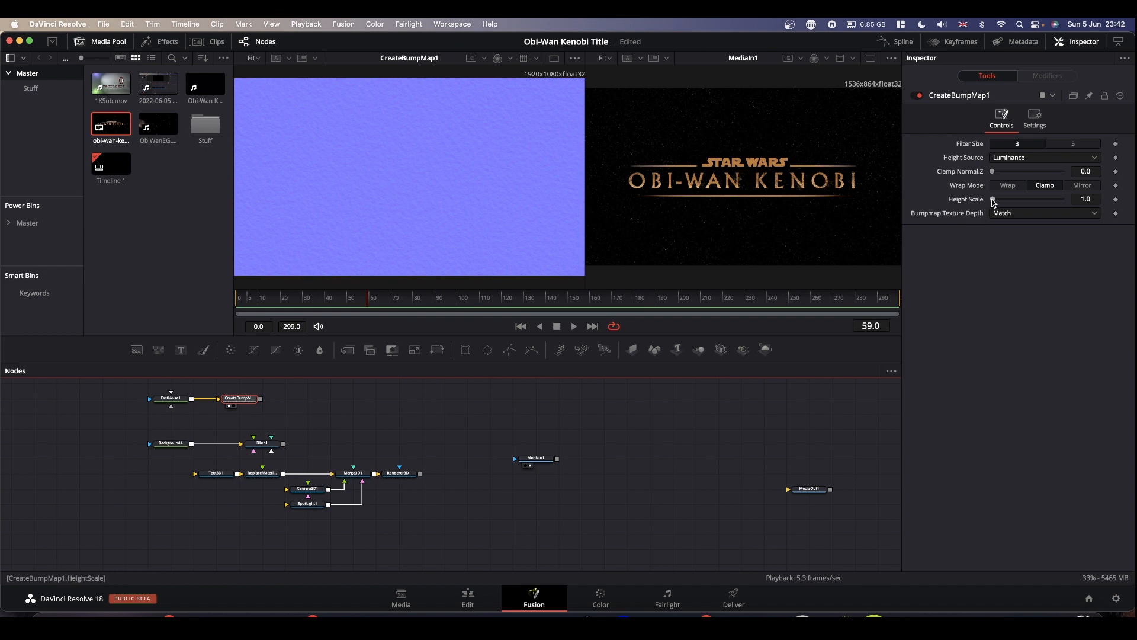
drag(994, 201, 996, 203)
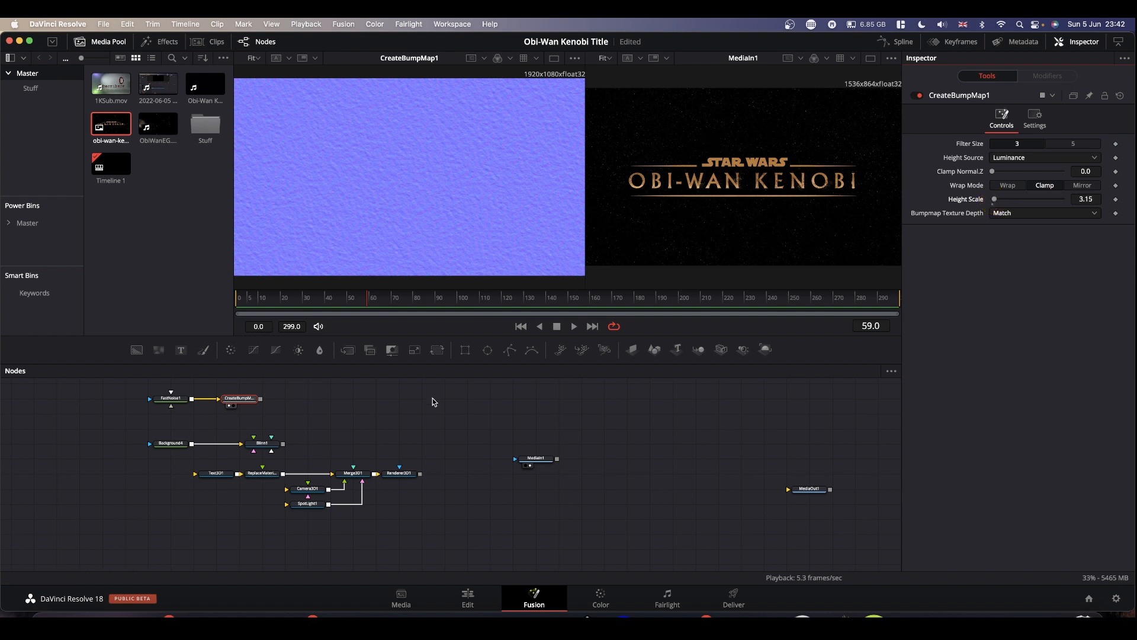
- Add a BumpMap material node after Create Bump Map, show it in the first viewer and set its Height Scale to 9.45
click(238, 403)
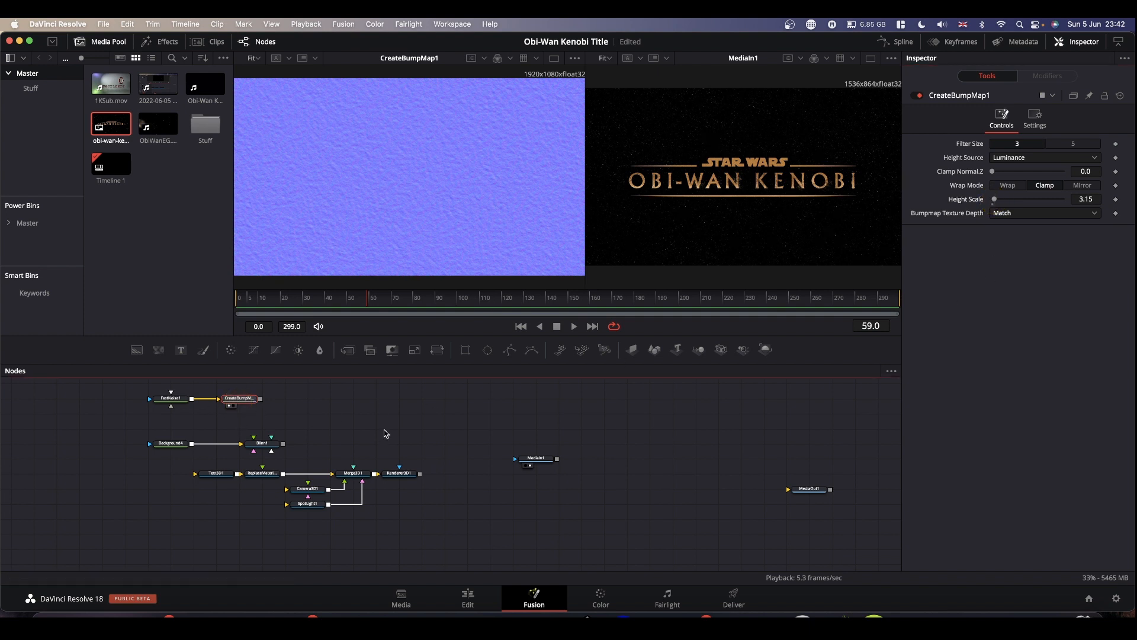
key(shift+space)
text(bump)
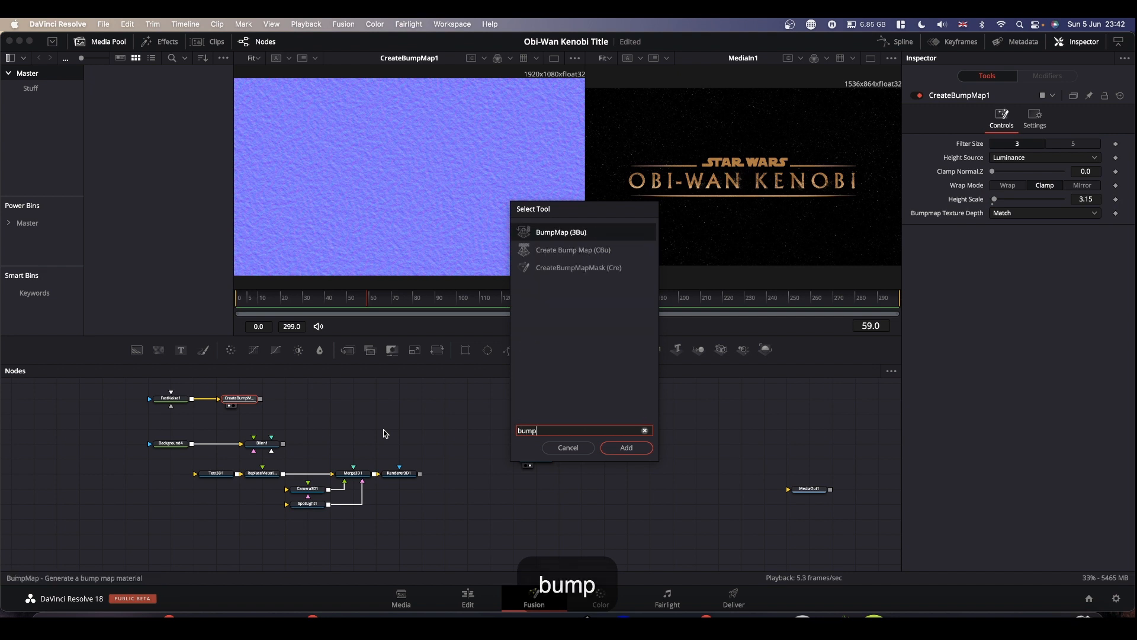
key(Return)
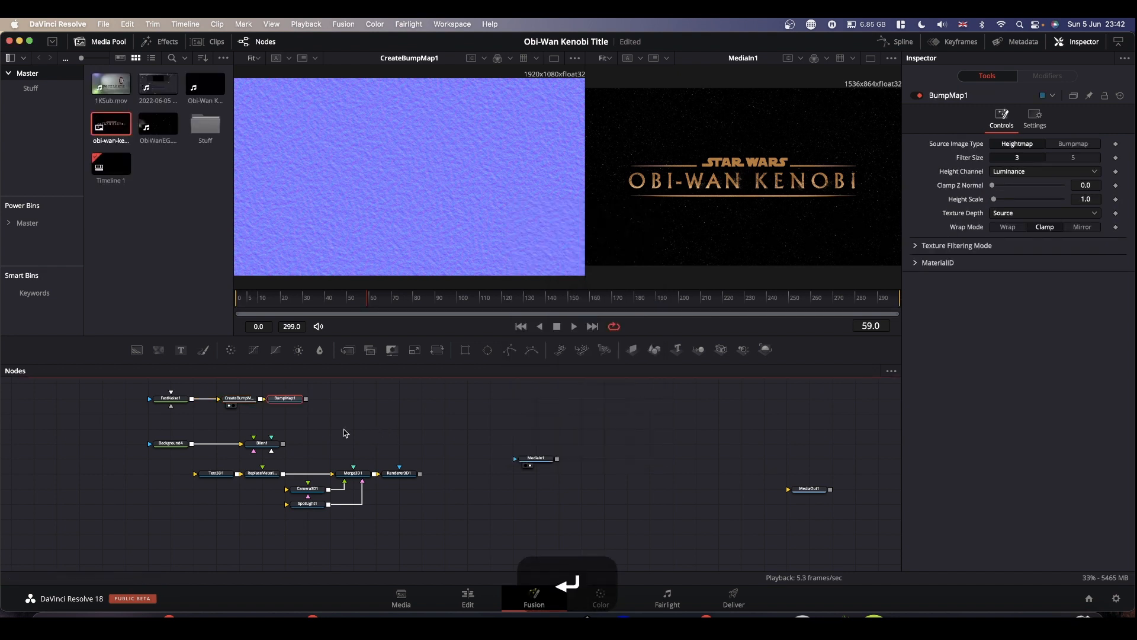
drag(285, 398, 405, 213)
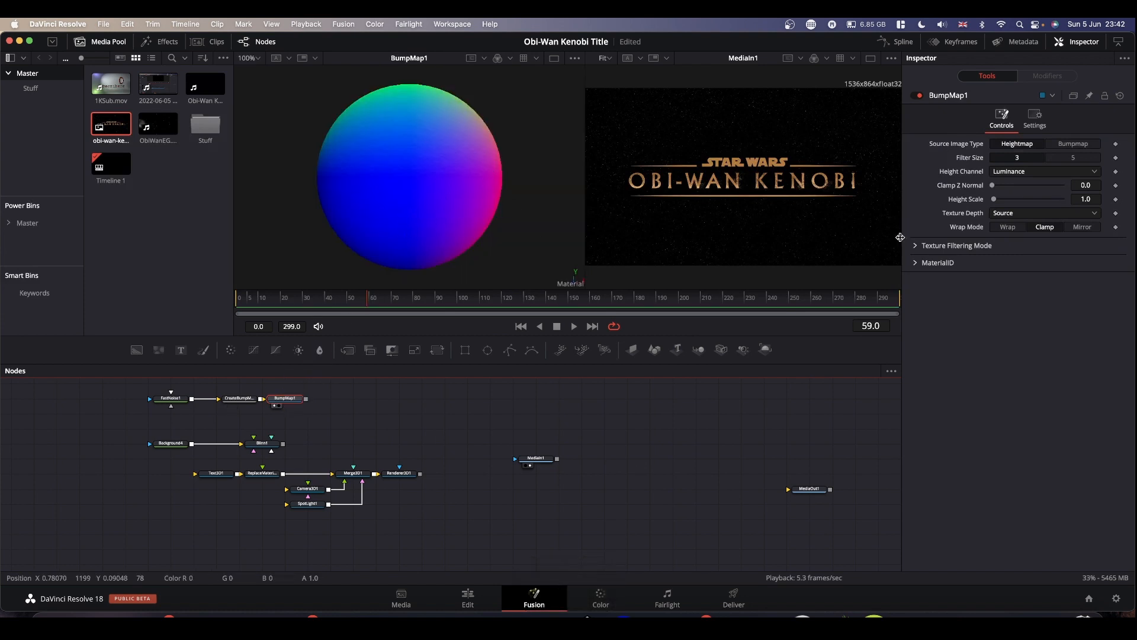
drag(995, 202, 1005, 204)
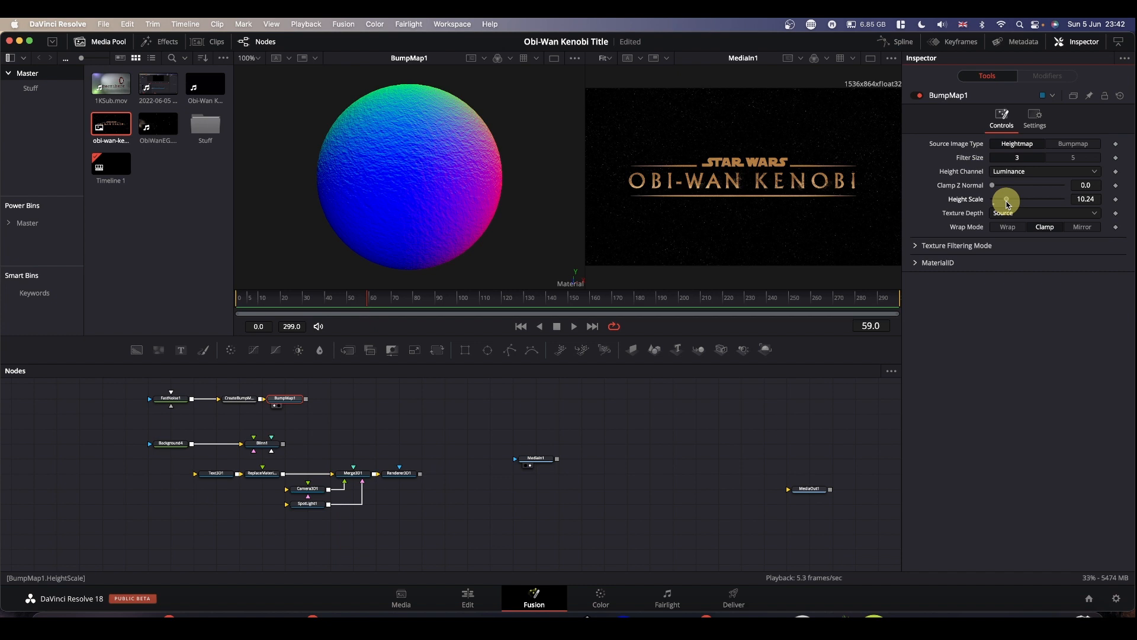
drag(1007, 204, 1005, 204)
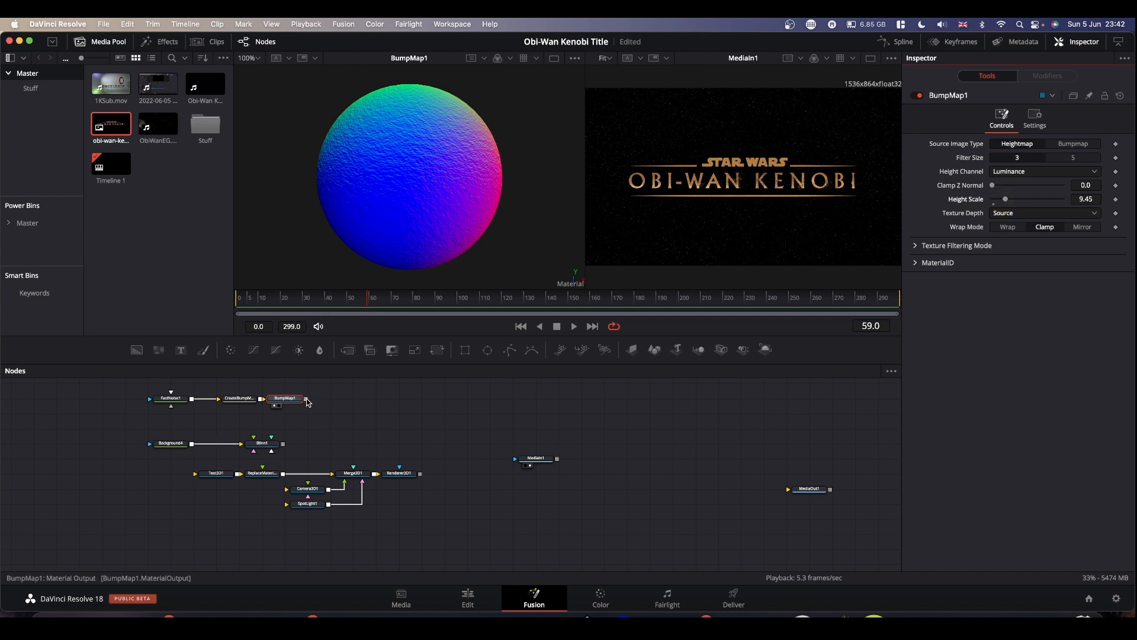
- Connect the BumpMap to the Blinn as its Bumpmap Material and feed the Blinn into the Replace Material node
drag(307, 401, 263, 447)
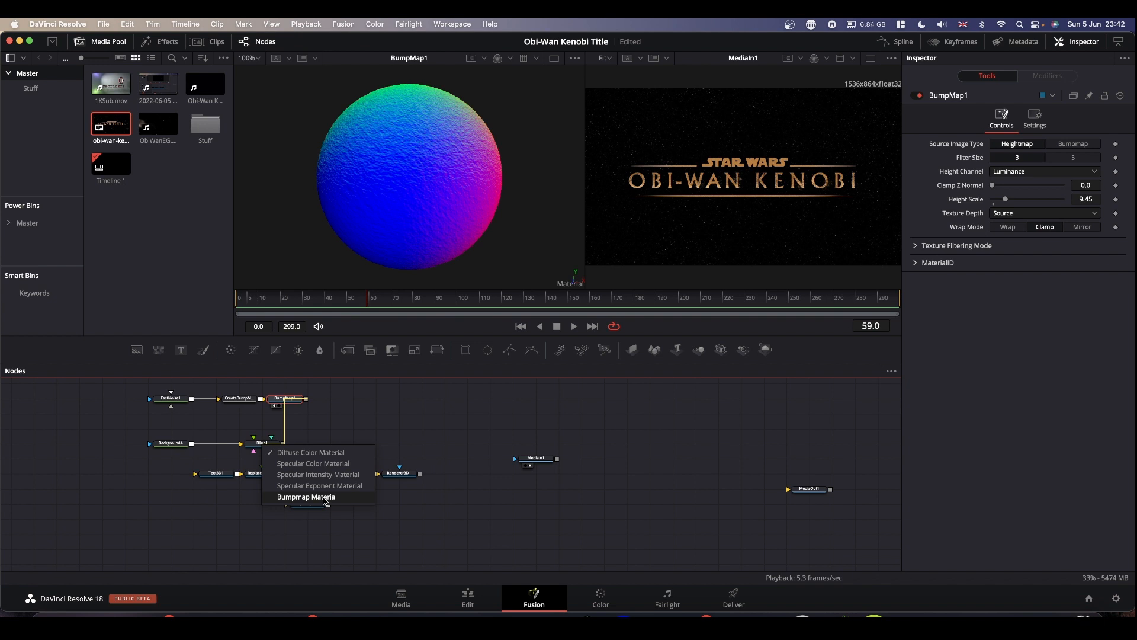
click(325, 501)
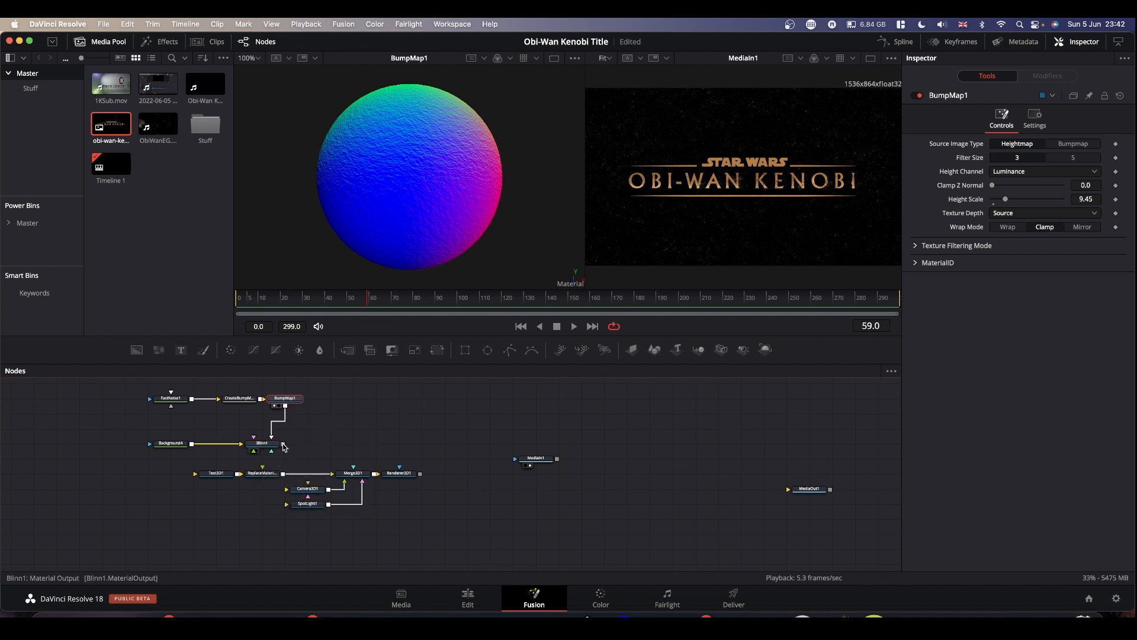
drag(283, 443, 261, 474)
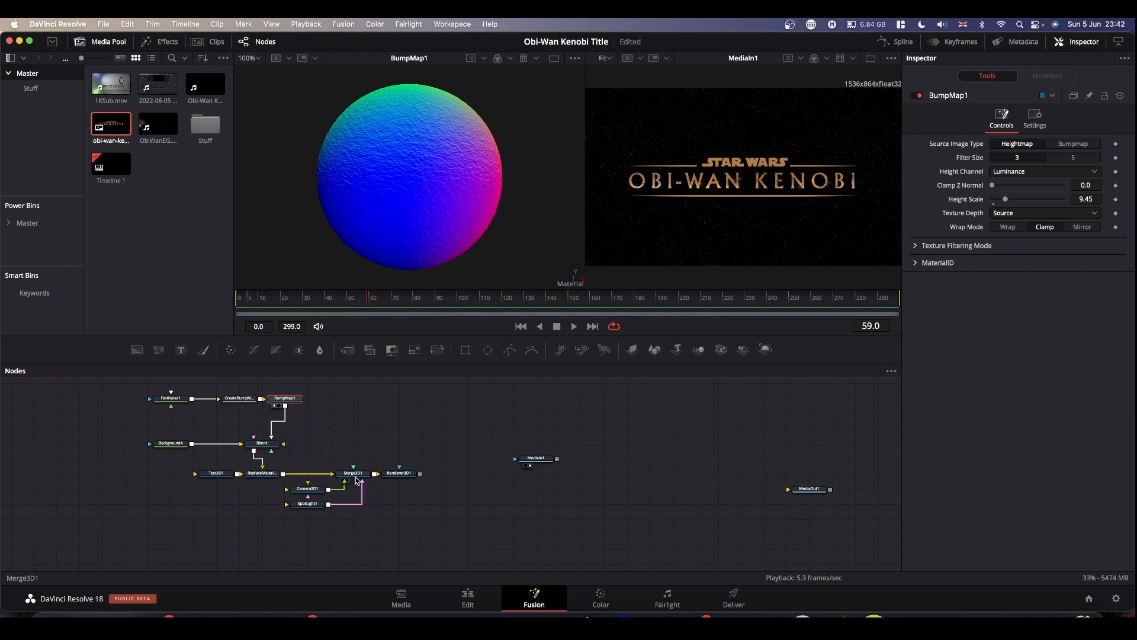
- Show Merge3D in the second viewer and examine the gold bump texture on the 3D title letters up close
drag(356, 476, 687, 177)
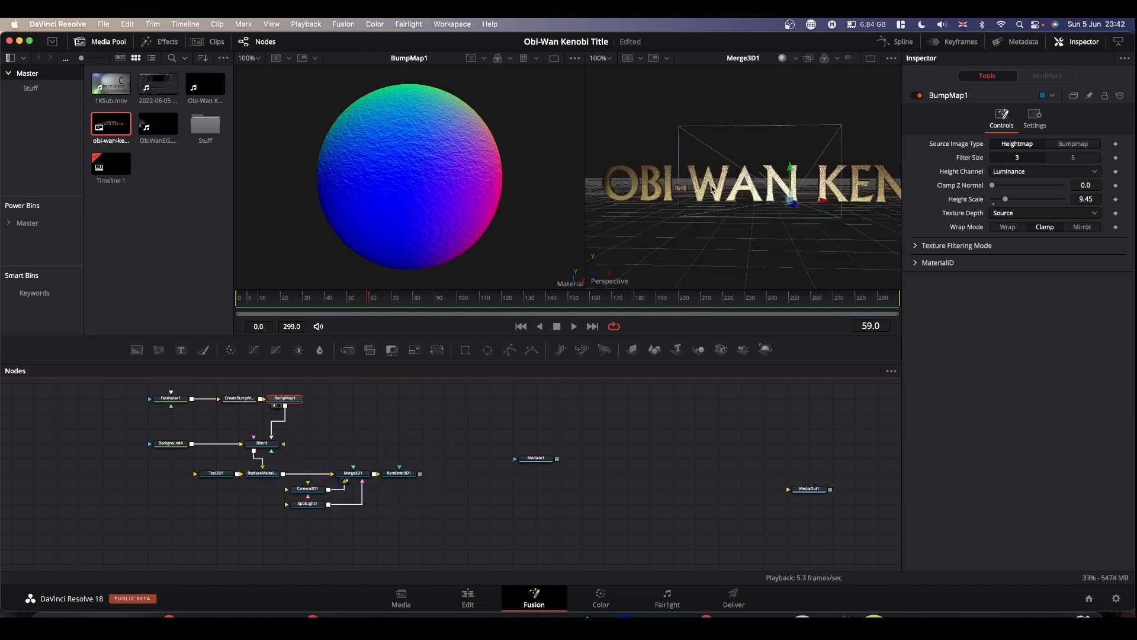
scroll(703, 189, up, 3)
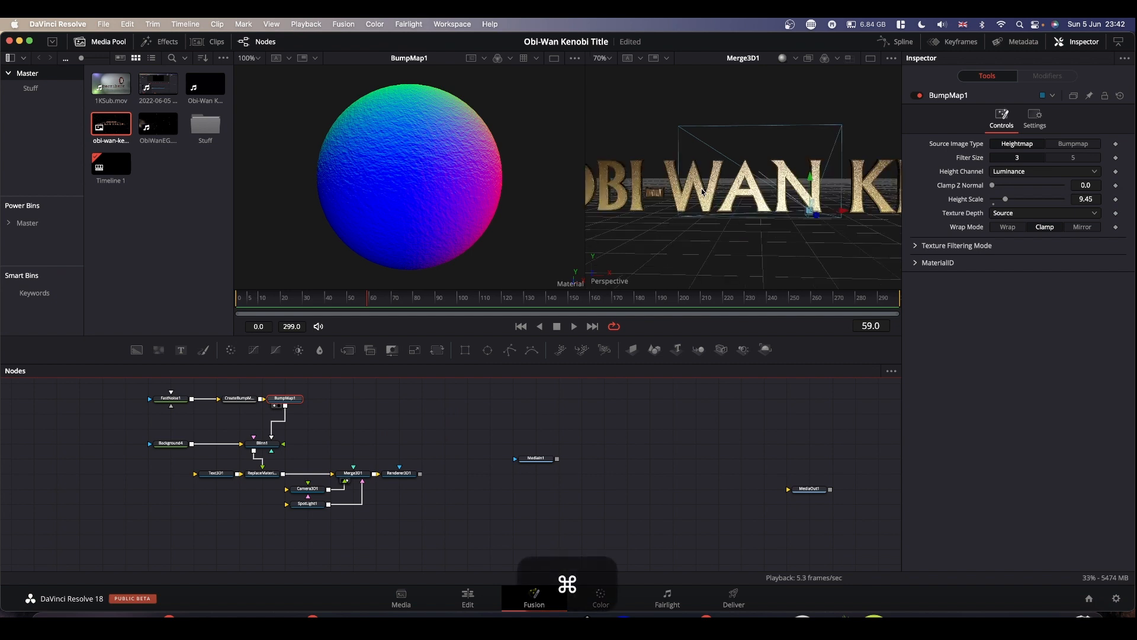
scroll(703, 193, up, 3)
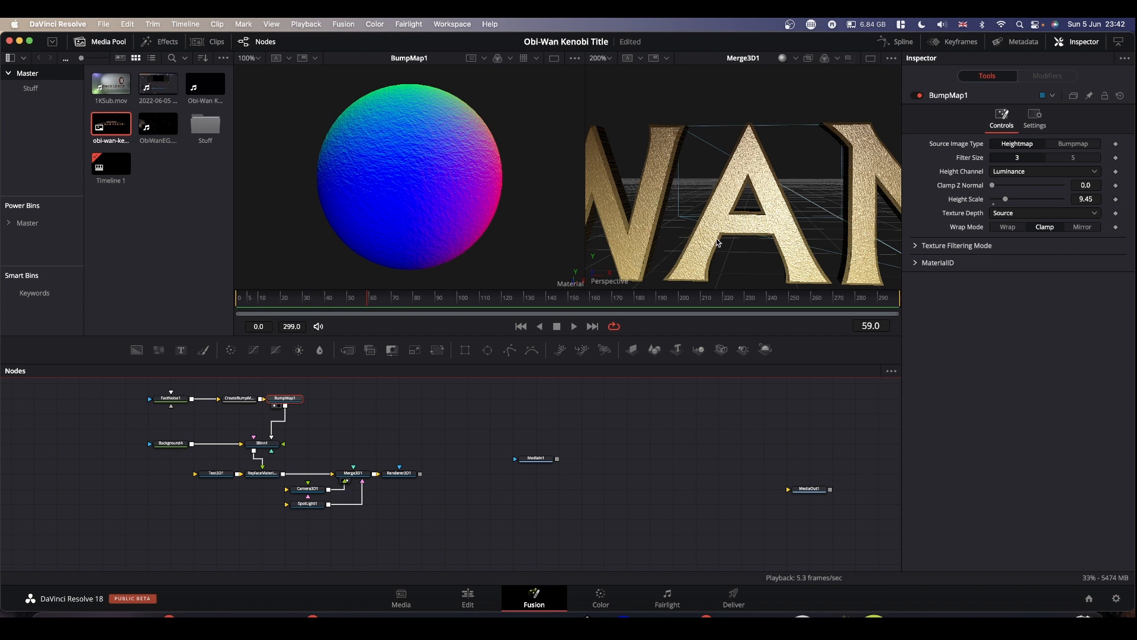
scroll(744, 242, down, 5)
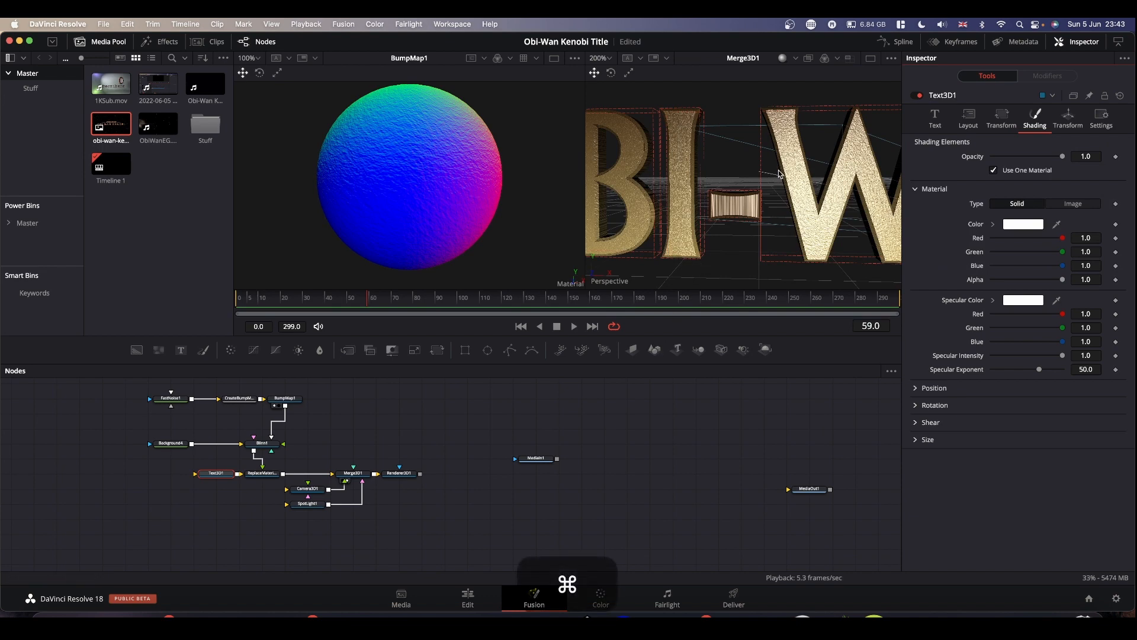
scroll(733, 216, down, 3)
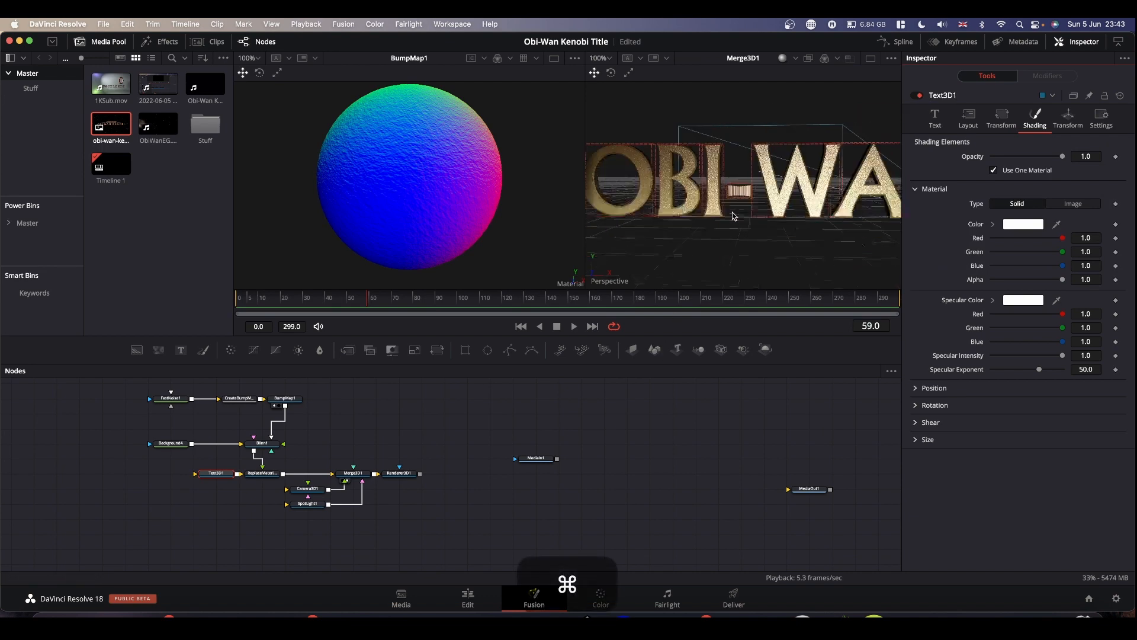
scroll(732, 216, down, 3)
scroll(788, 190, down, 3)
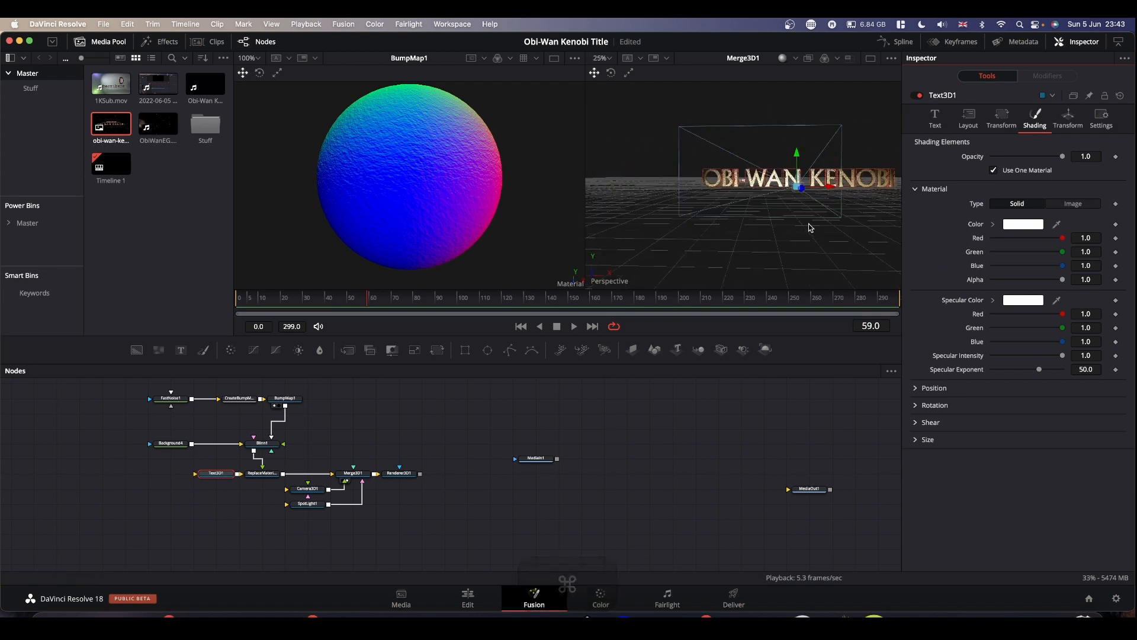
- Show the Renderer3D in the first viewer and enable its Lighting and Shadows
drag(823, 226, 770, 240)
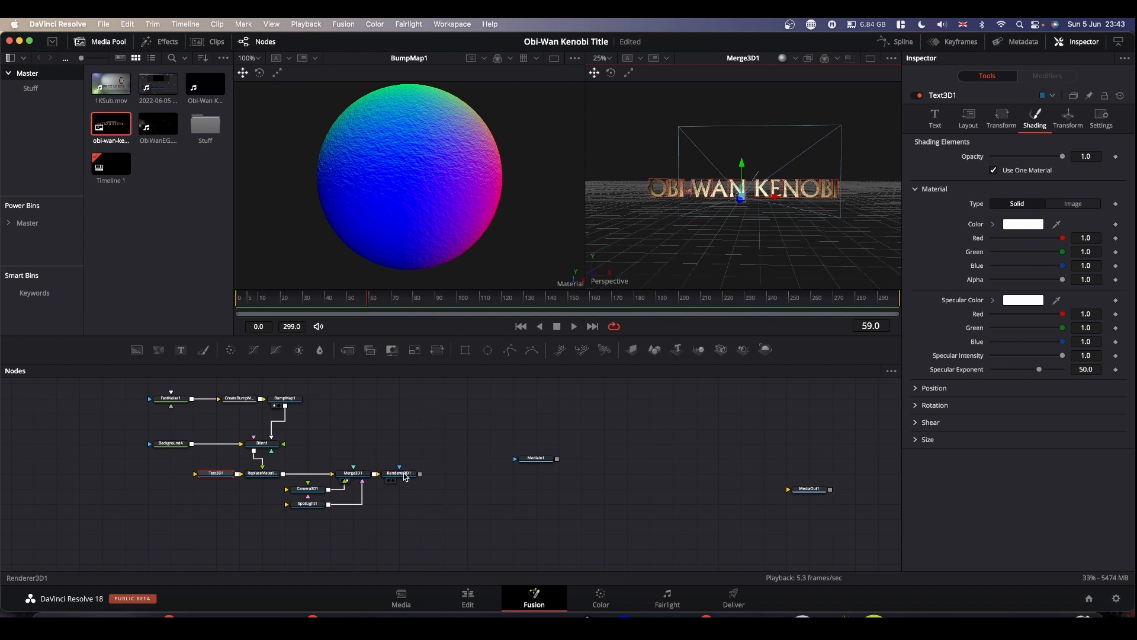
drag(404, 477, 409, 198)
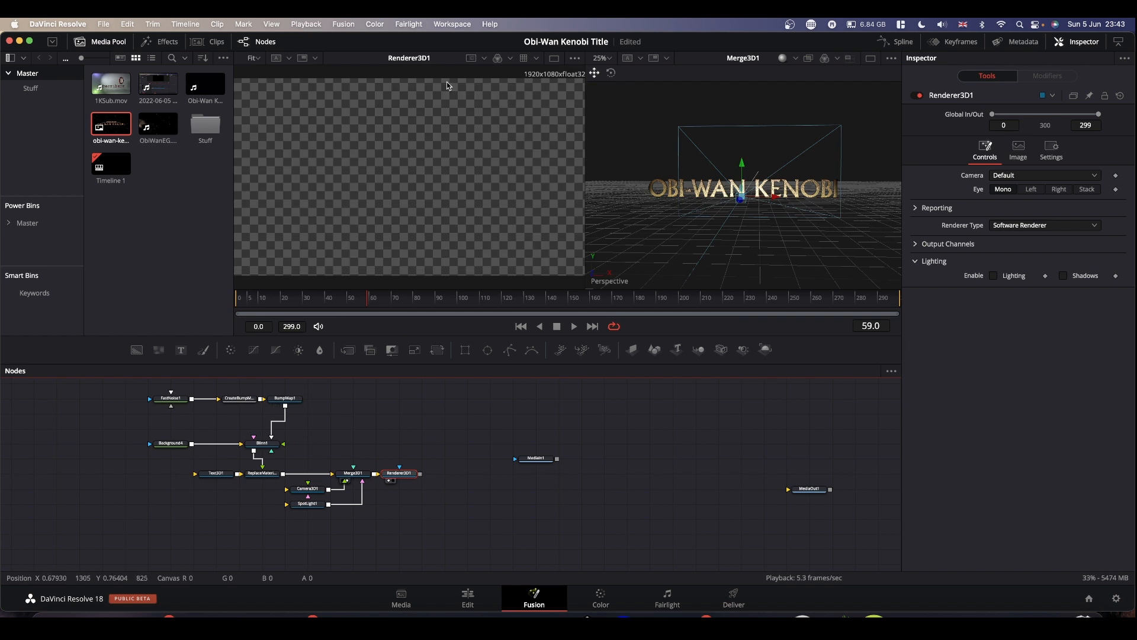
click(993, 276)
click(1063, 276)
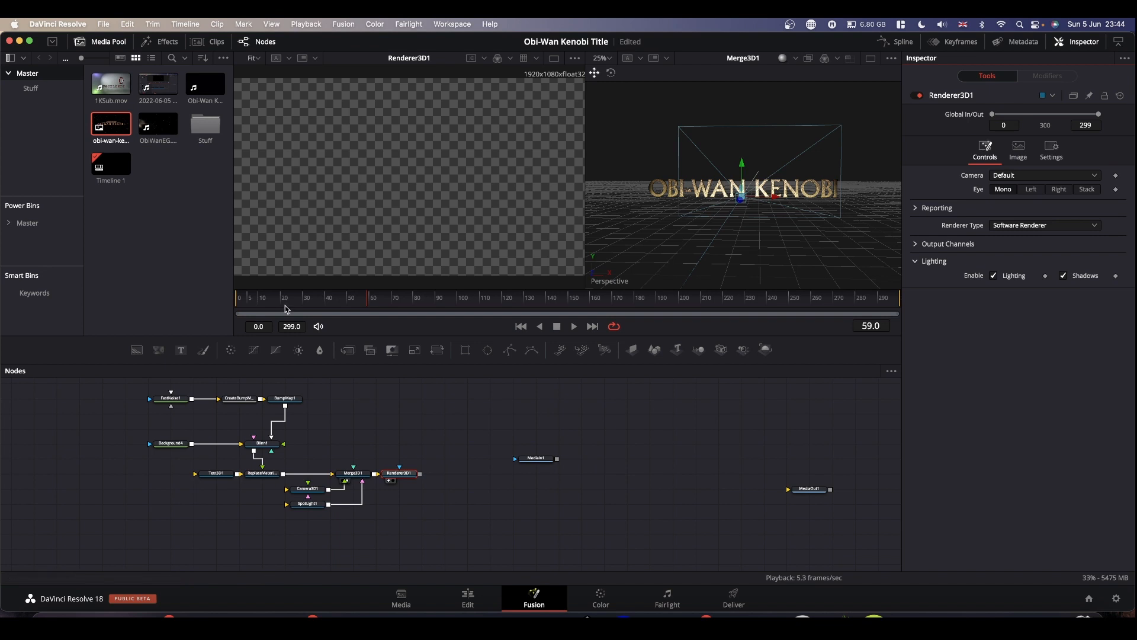
- Pull Camera3D back from the title by setting its Z translation to 11.18
click(309, 490)
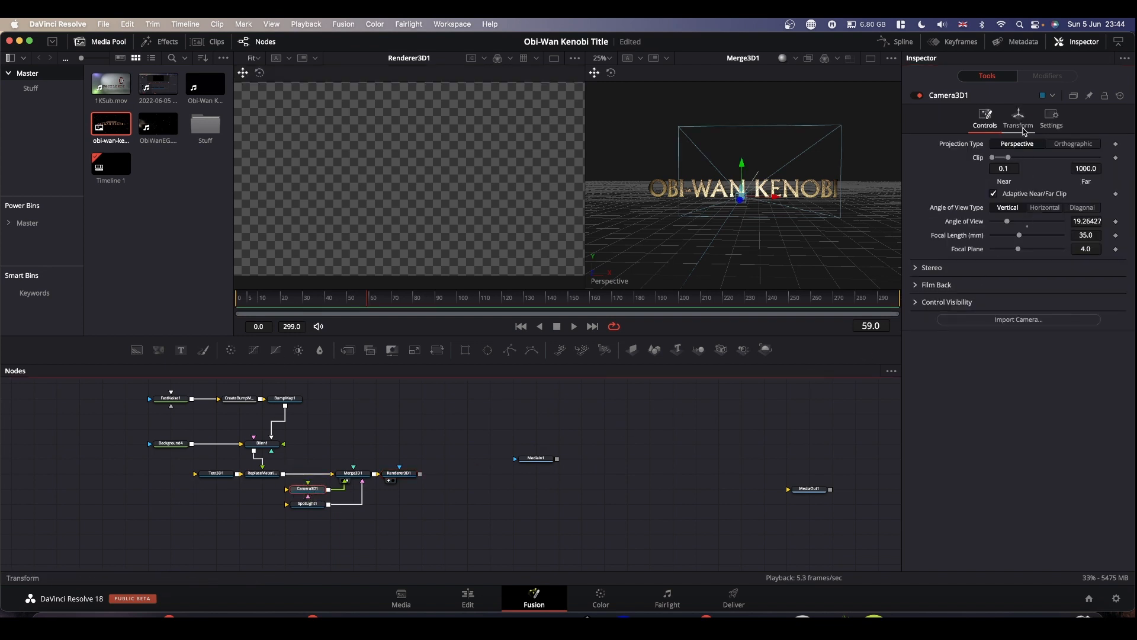
click(1019, 122)
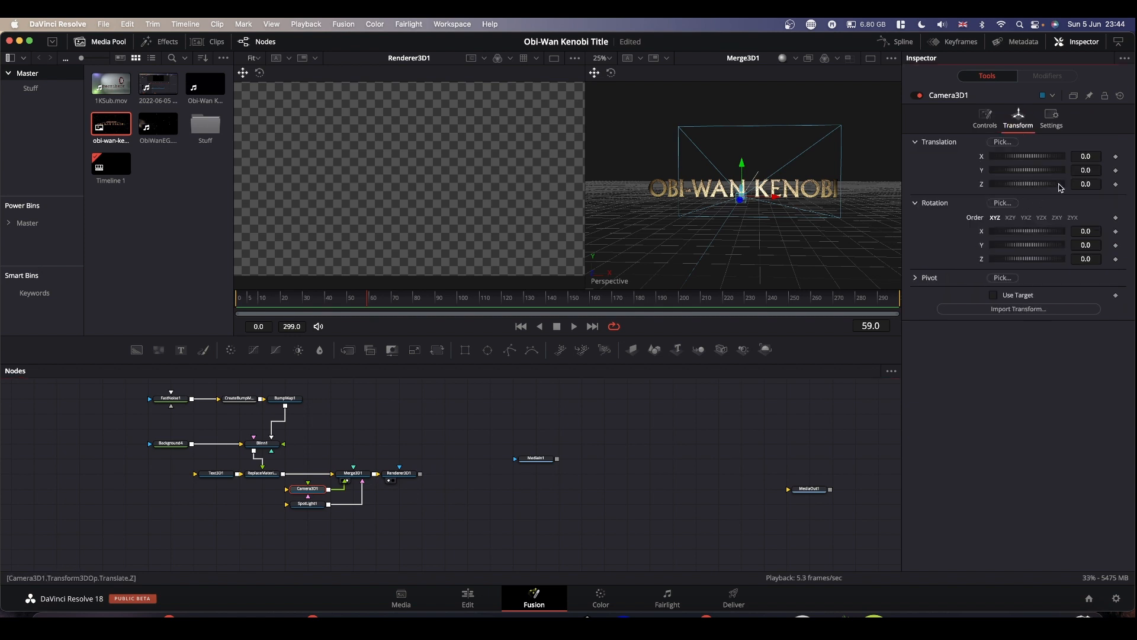
drag(1083, 183, 588, 176)
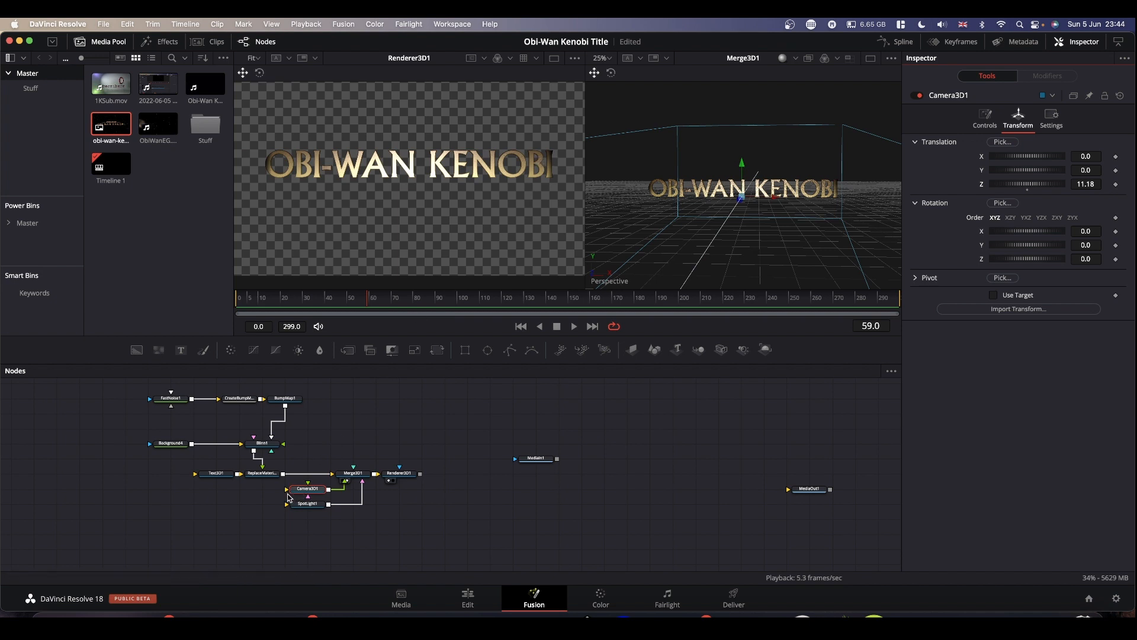
- Reposition the spotlight with a Z translation of 7.49 and a Y translation of 2.986
click(305, 504)
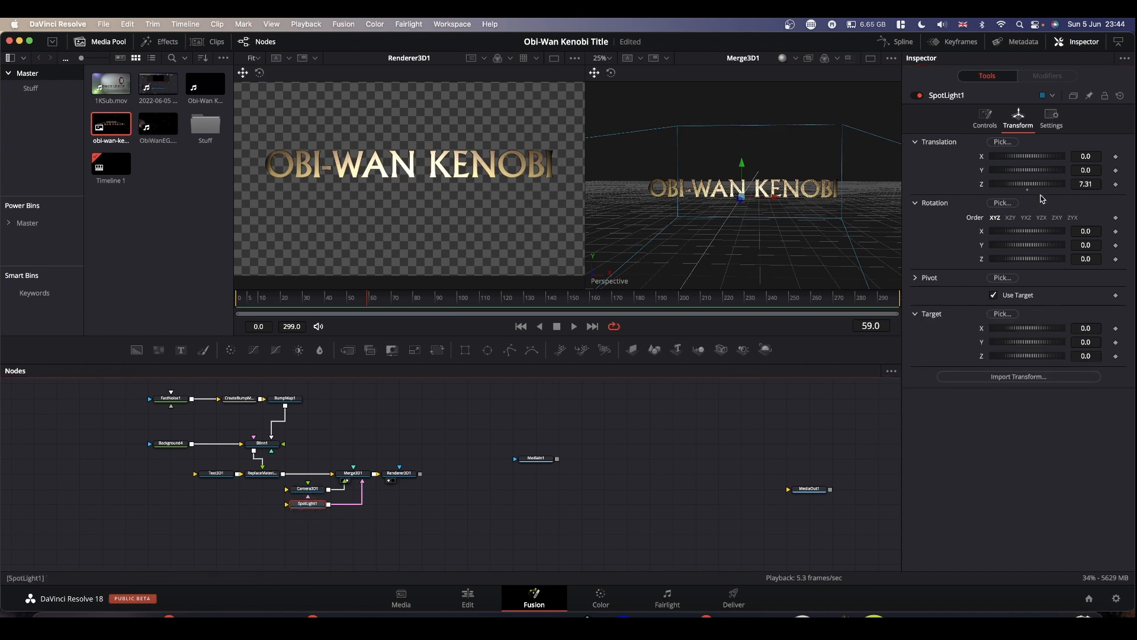
drag(1085, 185, 1089, 185)
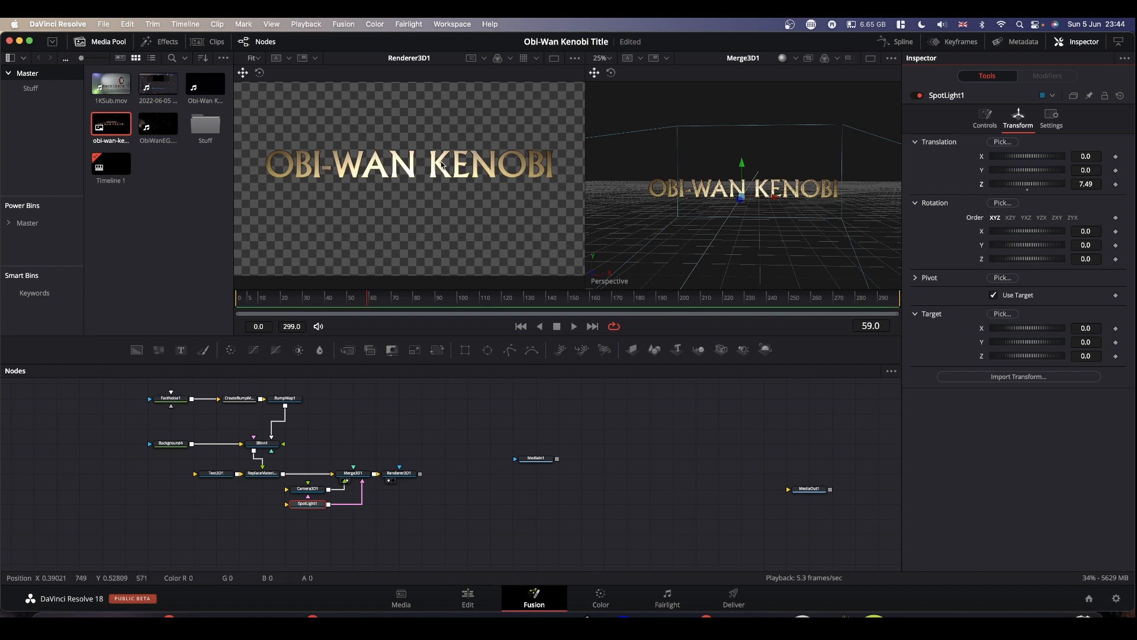
click(314, 505)
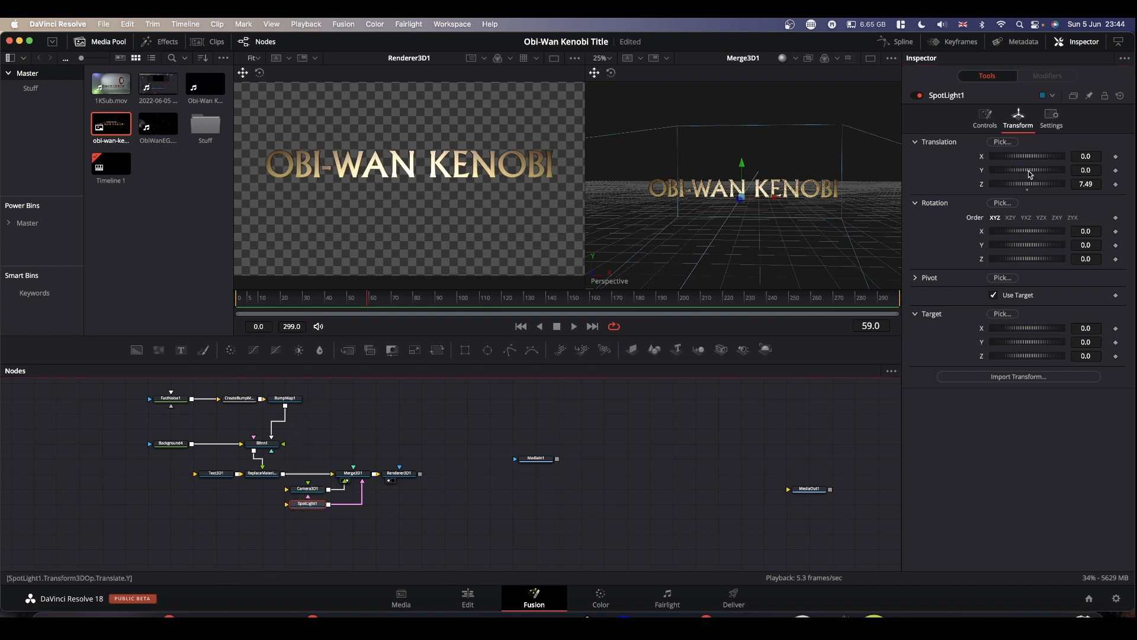
drag(1044, 172, 1087, 173)
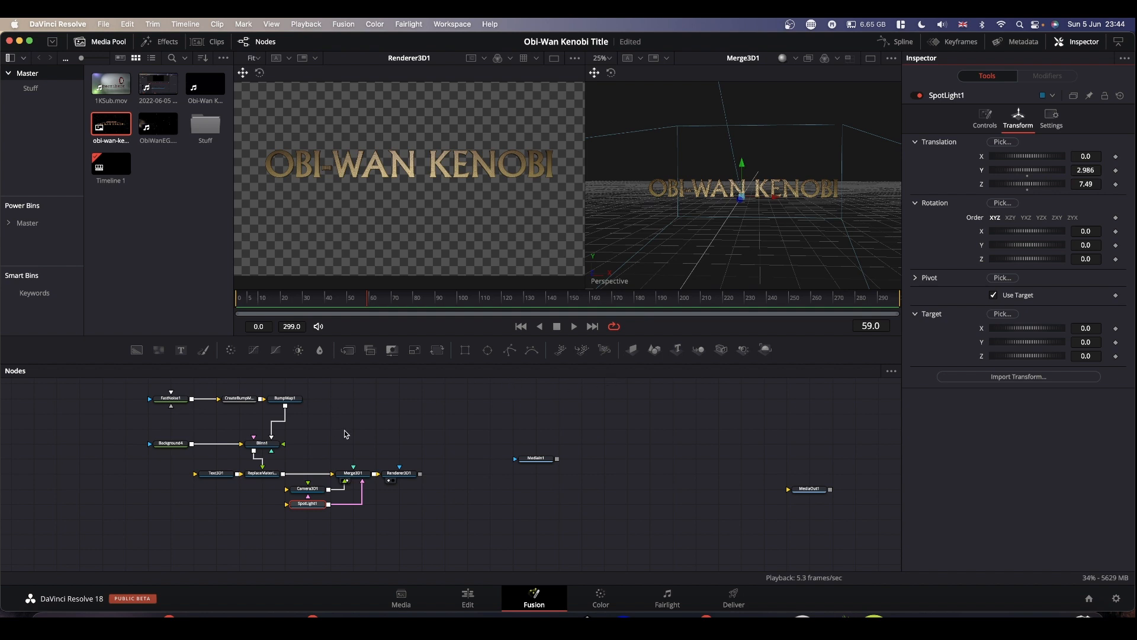
- Set the Blinn material's specular Intensity to 0.48 and Exponent to 91.7
click(262, 443)
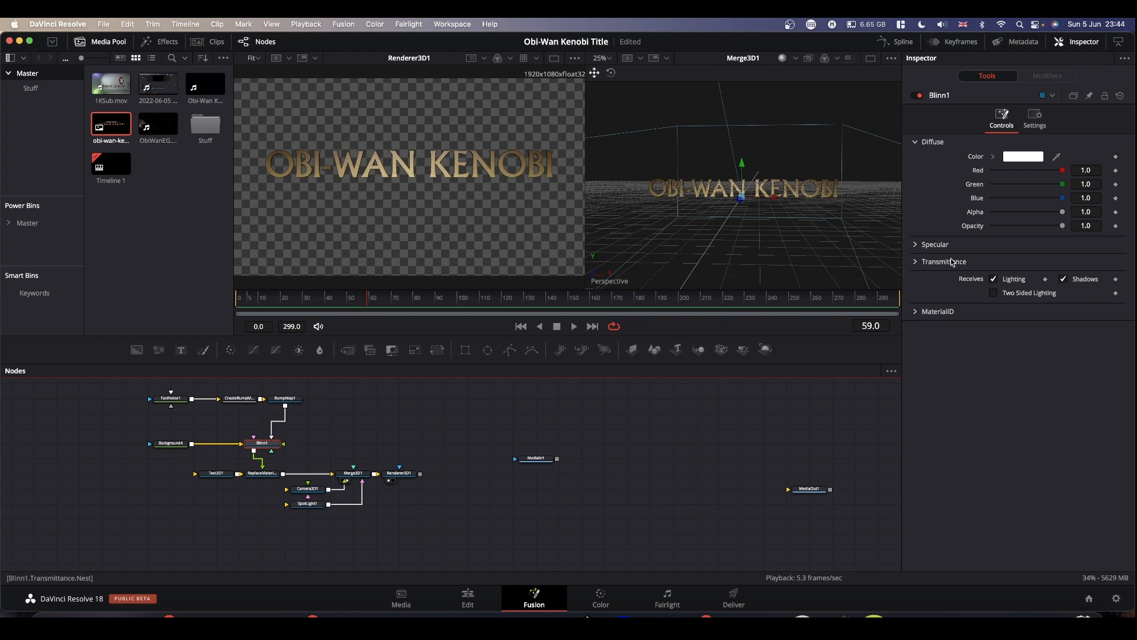
click(916, 245)
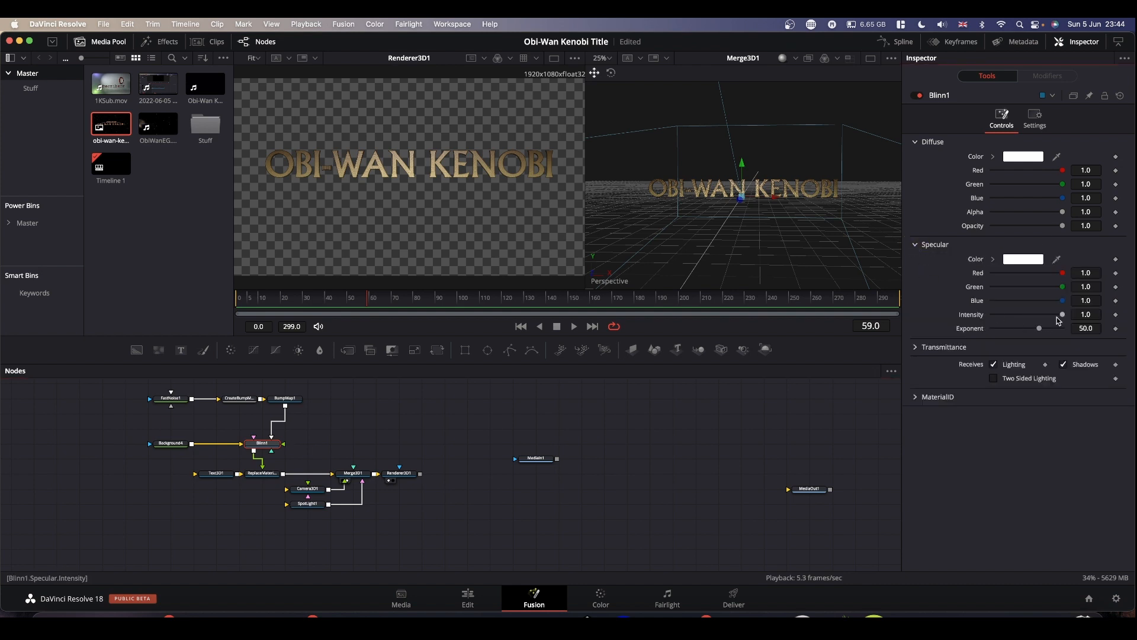
mouse_move(1064, 318)
mouse_down()
mouse_move(1008, 328)
mouse_move(1061, 330)
mouse_up()
drag(1061, 331, 1026, 314)
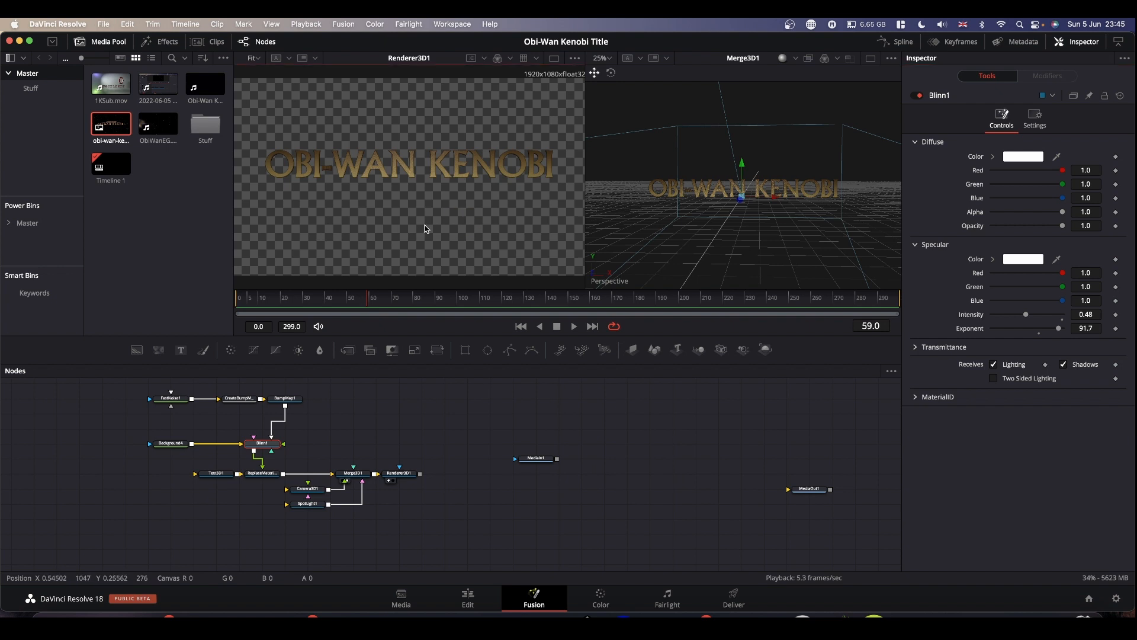
- Display guides in the first viewer and set the camera's translation to 0.214 in Y and 11.42 in Z
key(super+g)
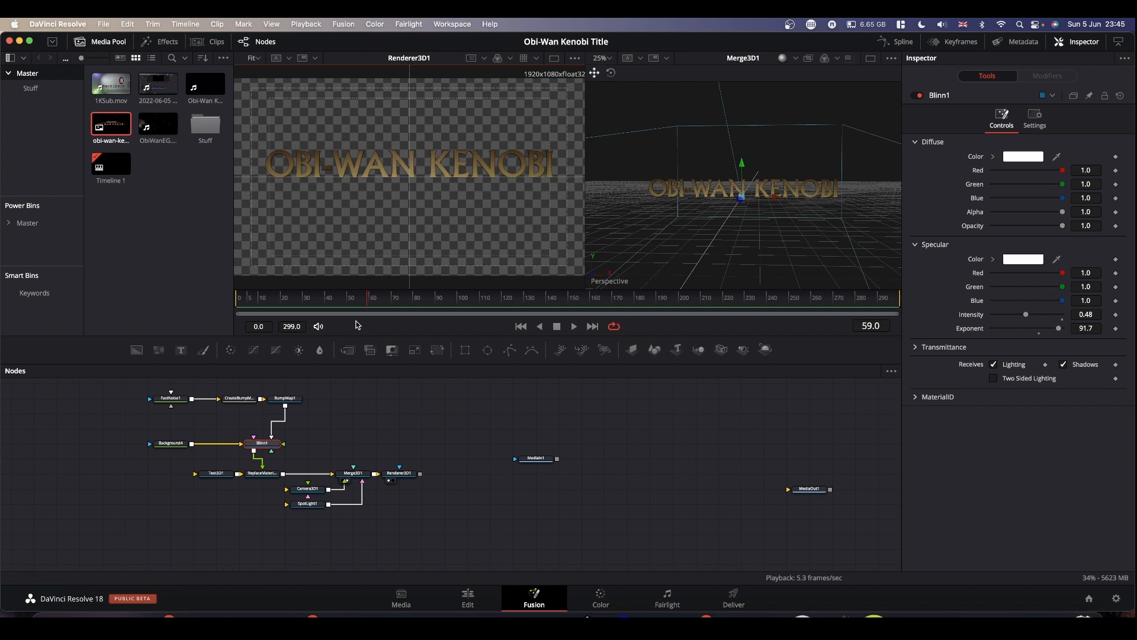
click(310, 491)
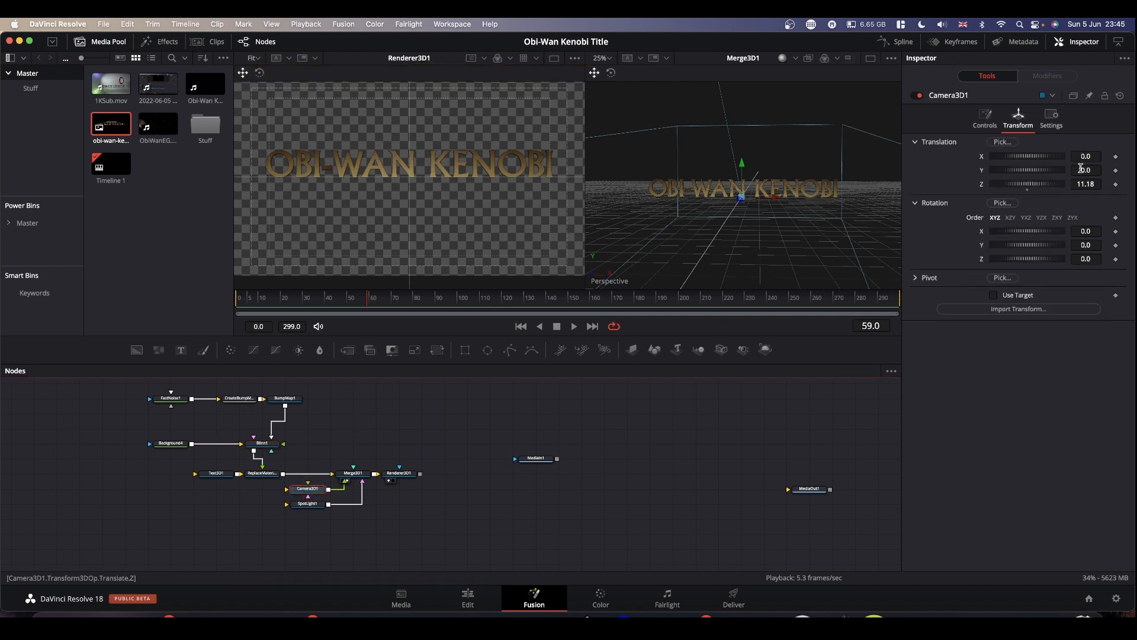
drag(1082, 170, 643, 170)
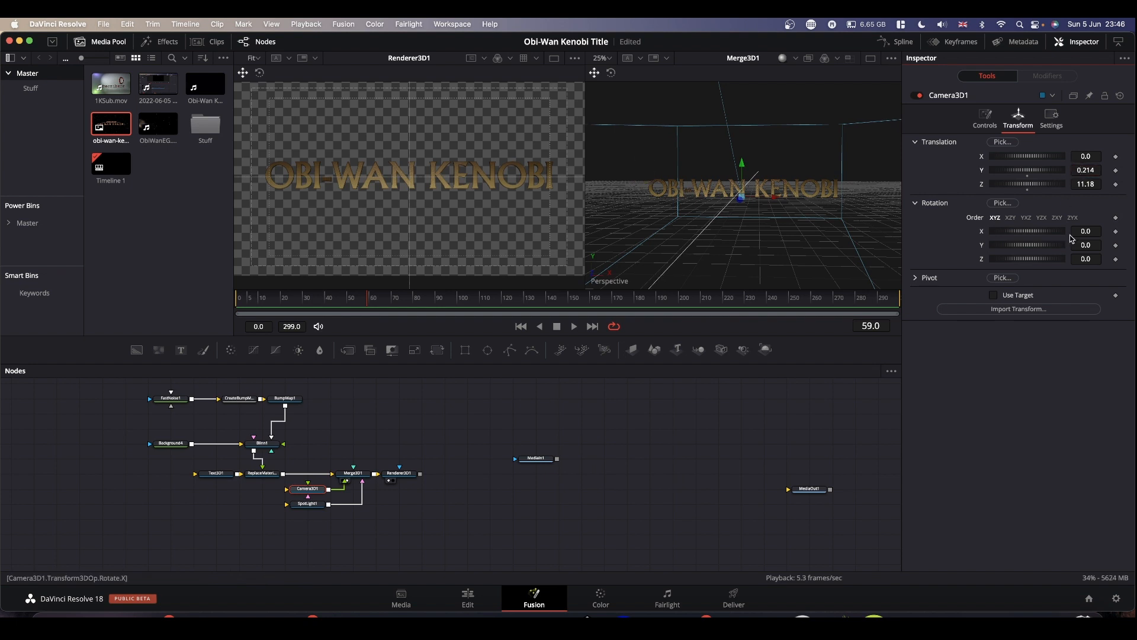
drag(1087, 184, 1100, 185)
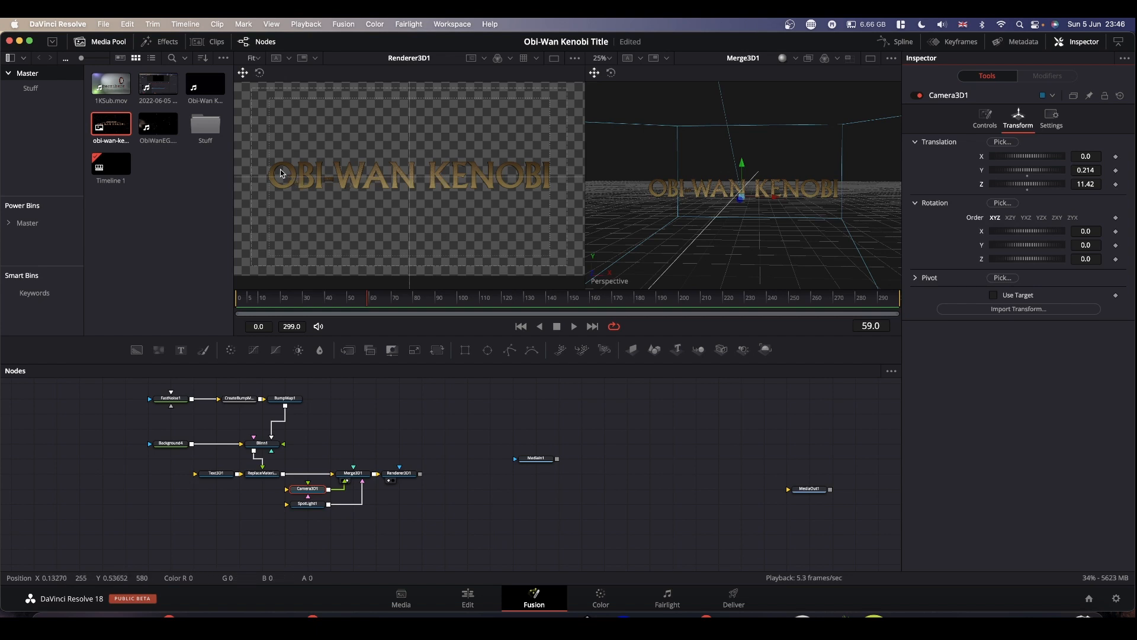
- Set the camera's Focal Length to 14 mm and move it closer with a Z translation of 4.61
click(985, 119)
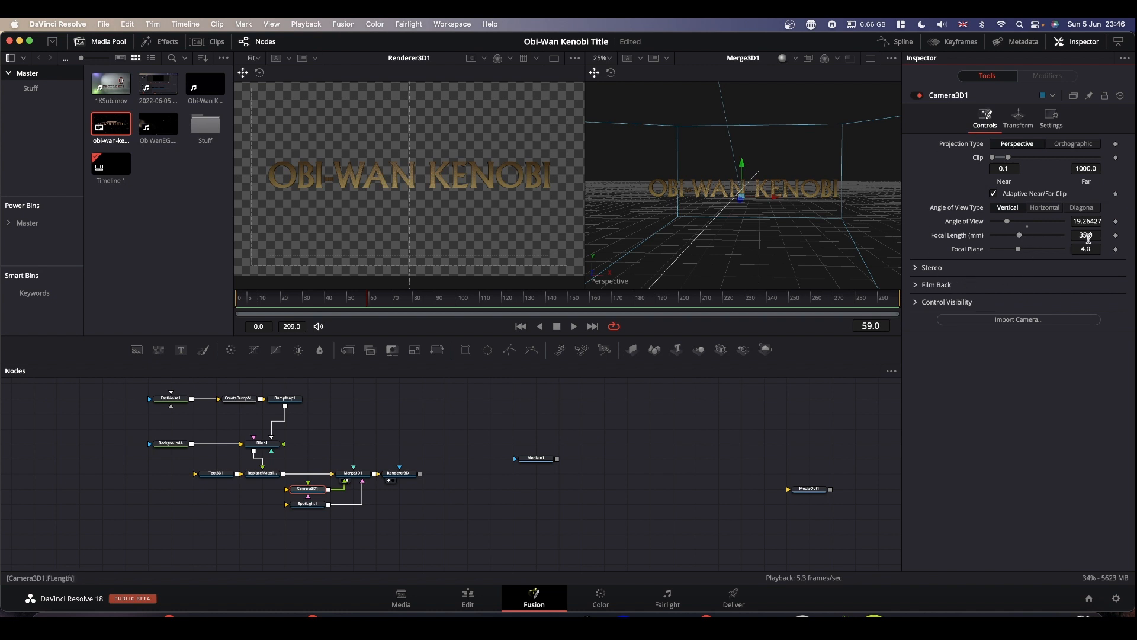
mouse_move(1088, 238)
mouse_down()
mouse_move(1071, 235)
mouse_move(1088, 235)
mouse_up()
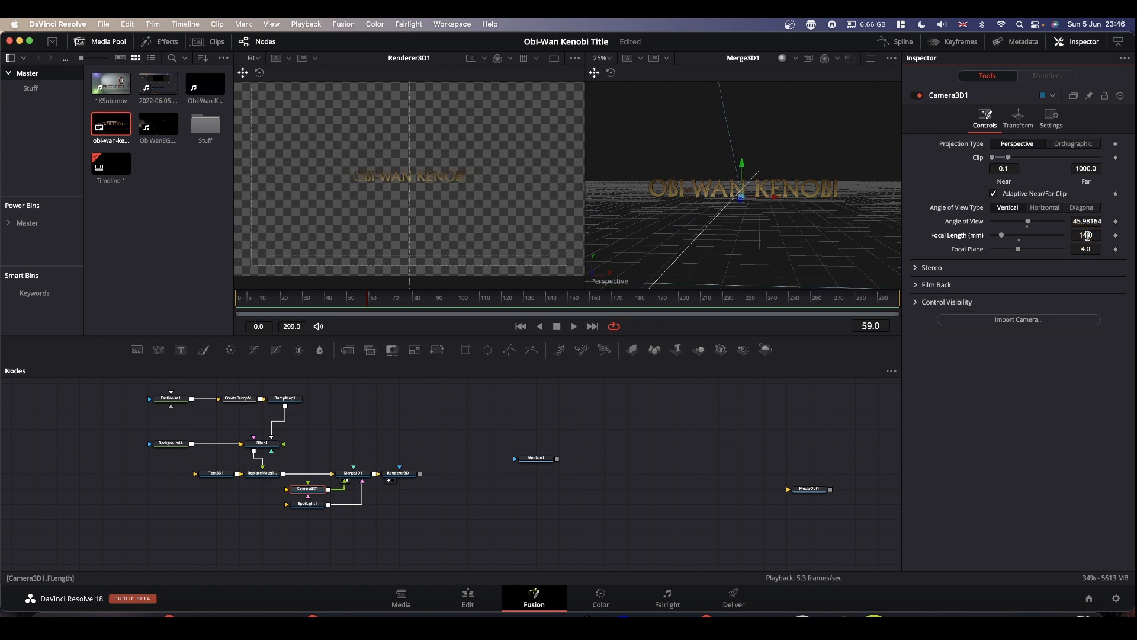
click(1018, 118)
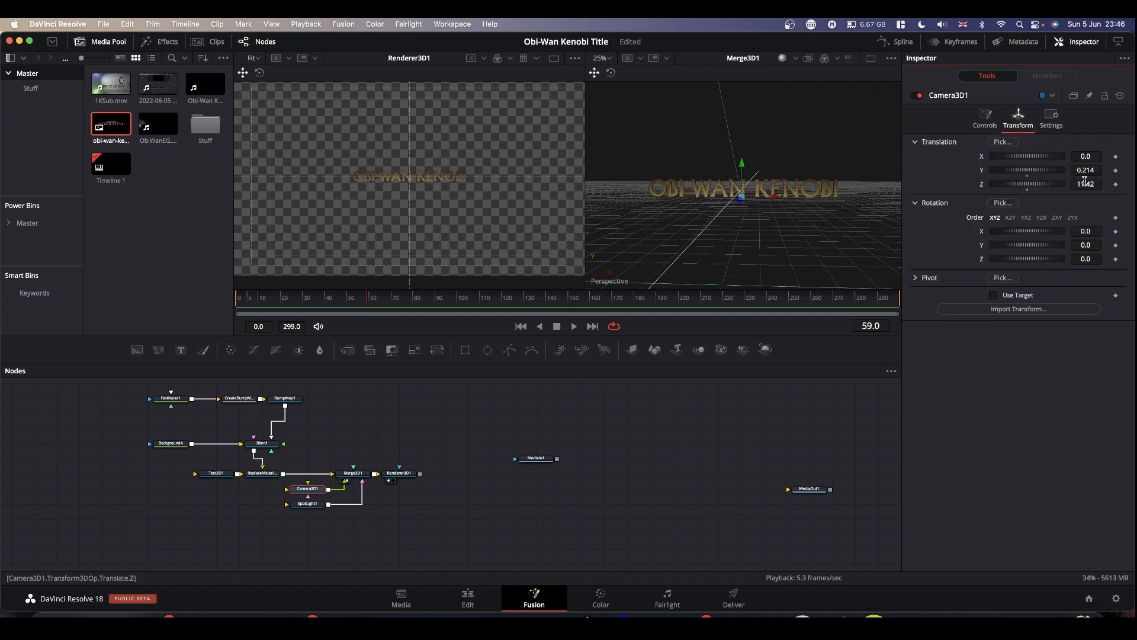
drag(1089, 184, 711, 200)
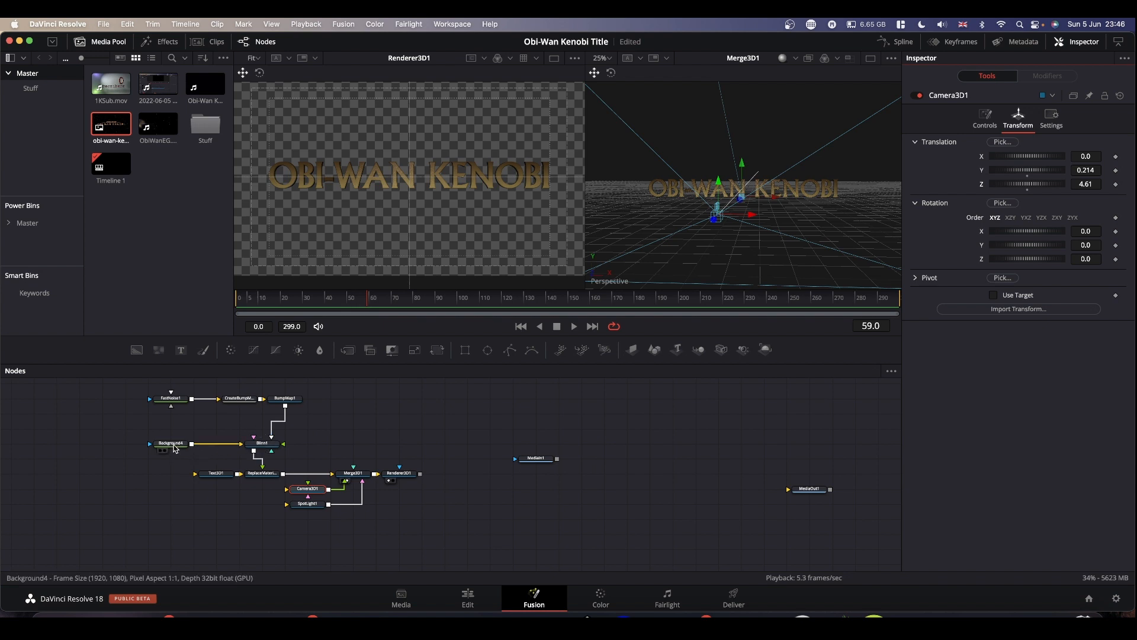
- Tidy the node graph by moving the Background and bump map nodes closer to the Blinn and MediaIn nearer to MediaOut
drag(175, 449, 220, 449)
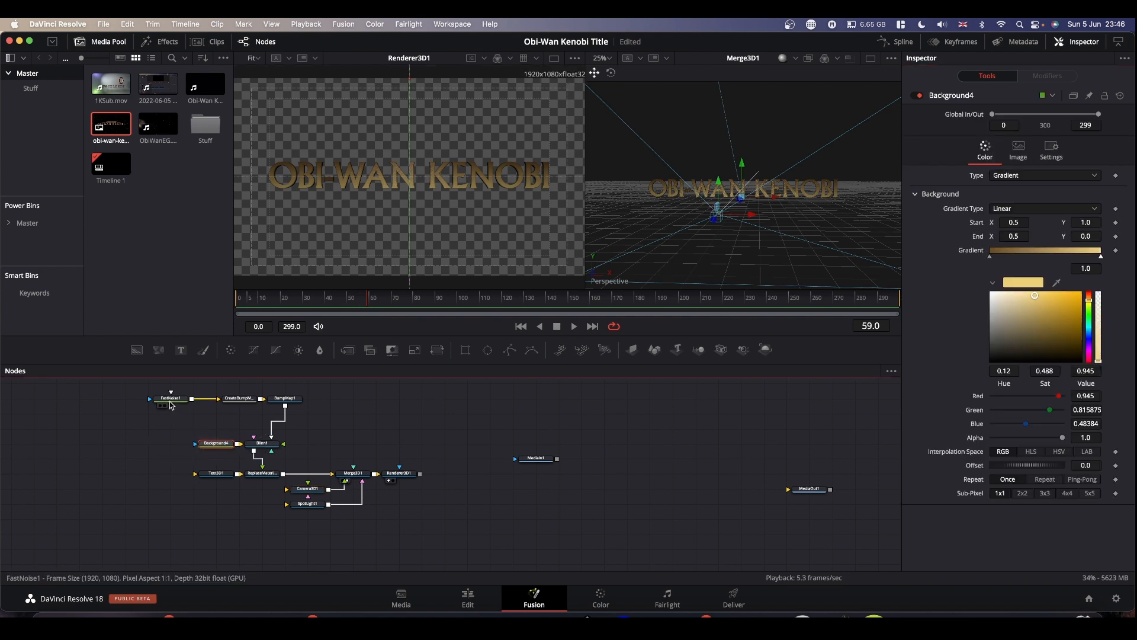
drag(172, 406, 275, 402)
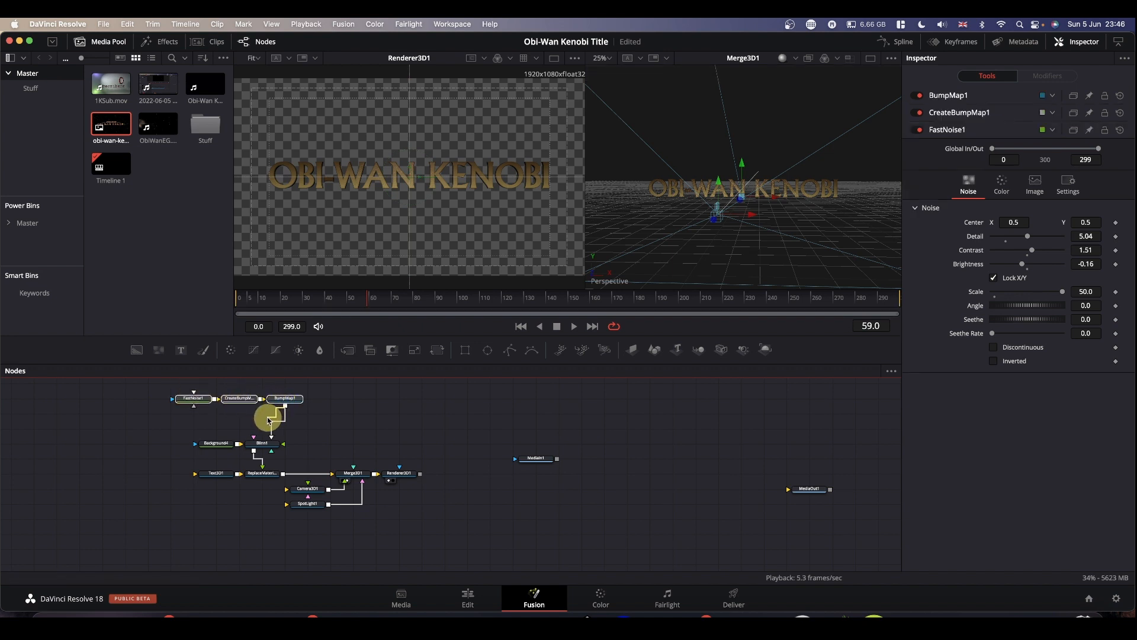
drag(284, 396, 260, 426)
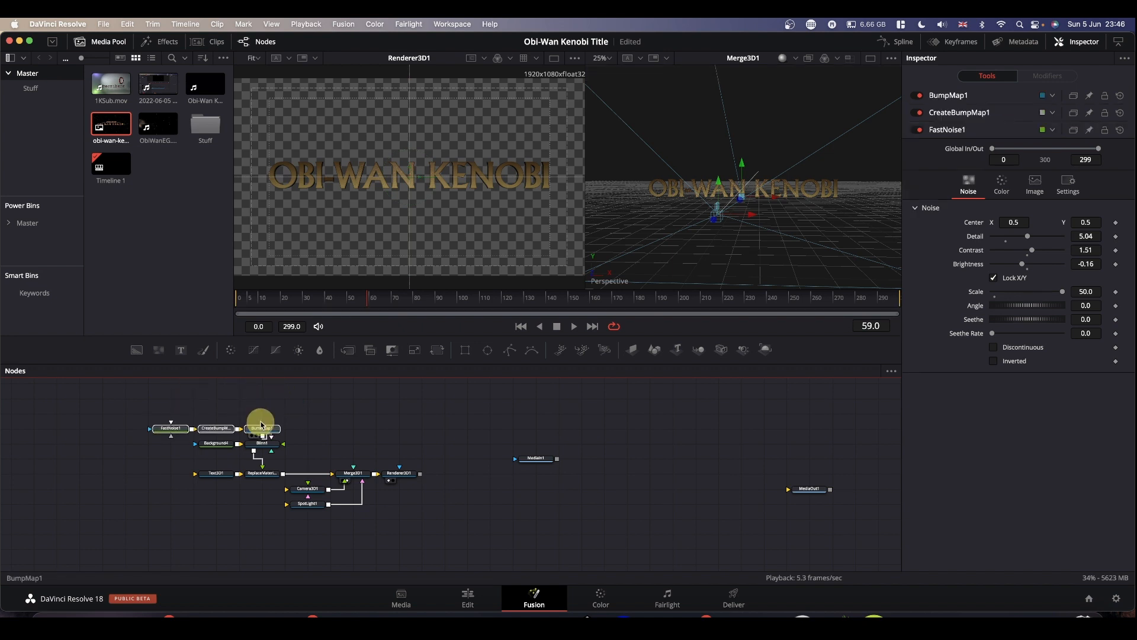
click(261, 425)
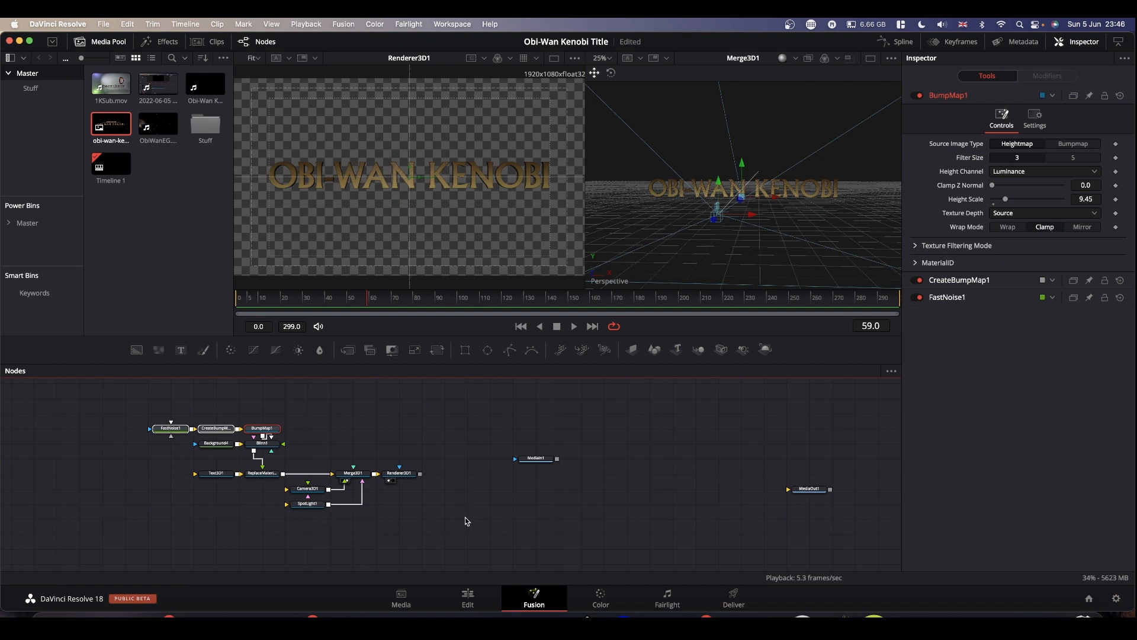
drag(584, 459, 704, 458)
- Group all the 3D title nodes from FastNoise to Renderer3D and rename the group Obi_Text
drag(109, 400, 465, 536)
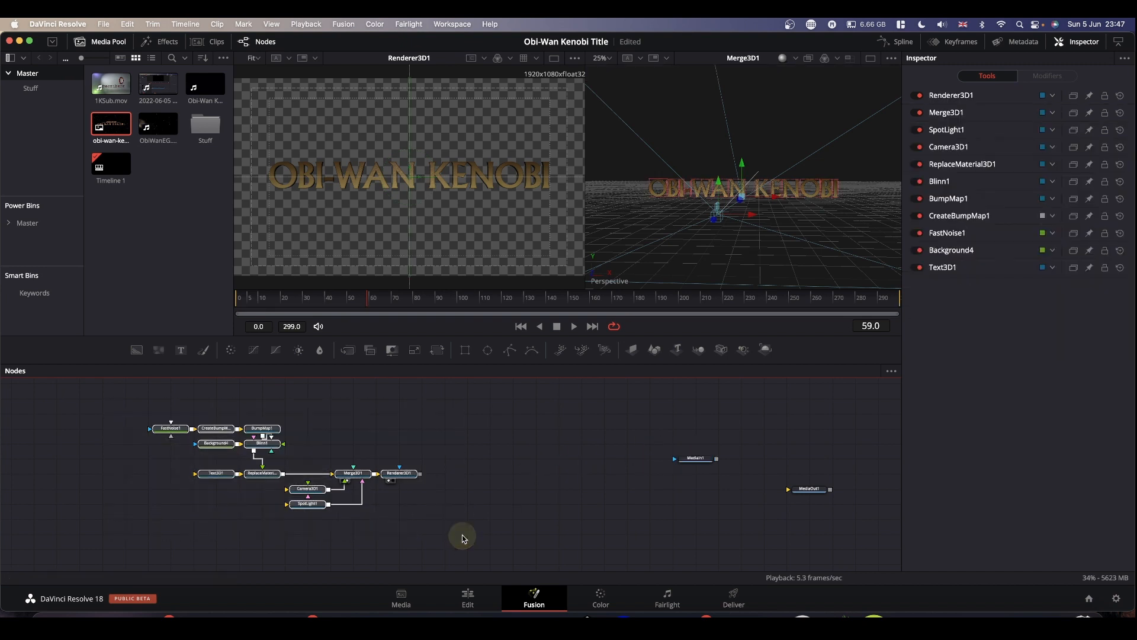
key(super+g)
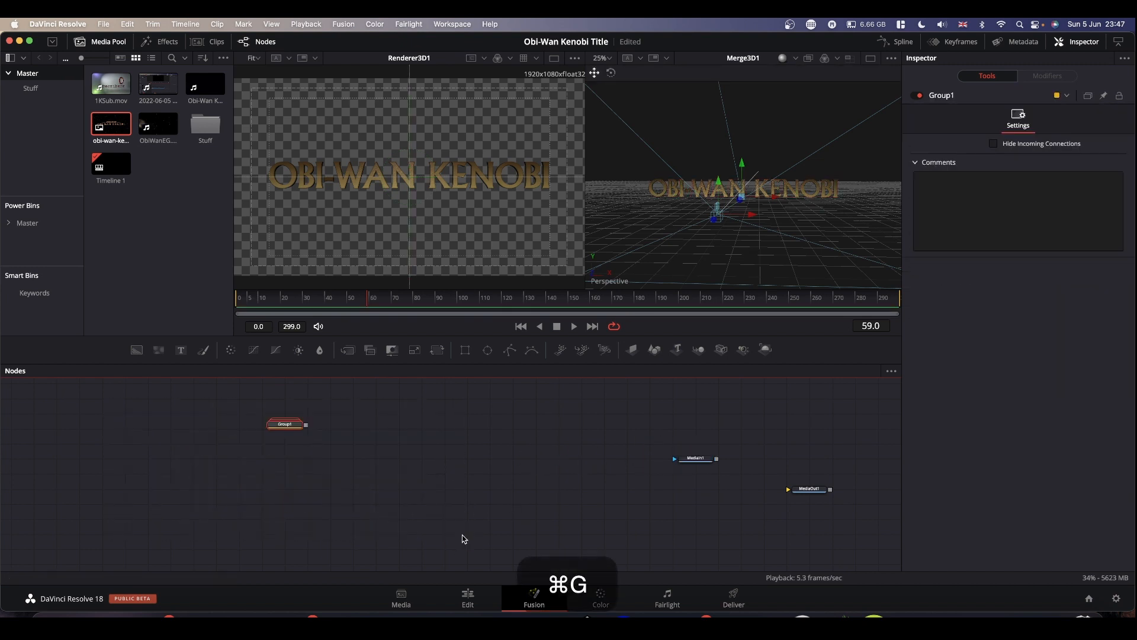
key(F2)
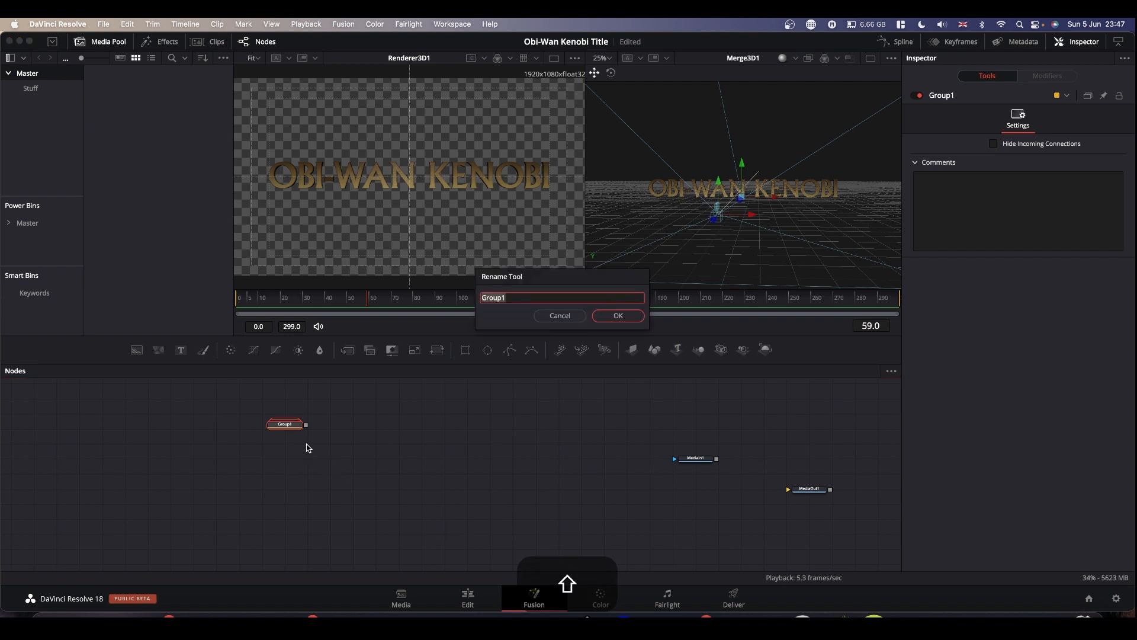
text(Obi)
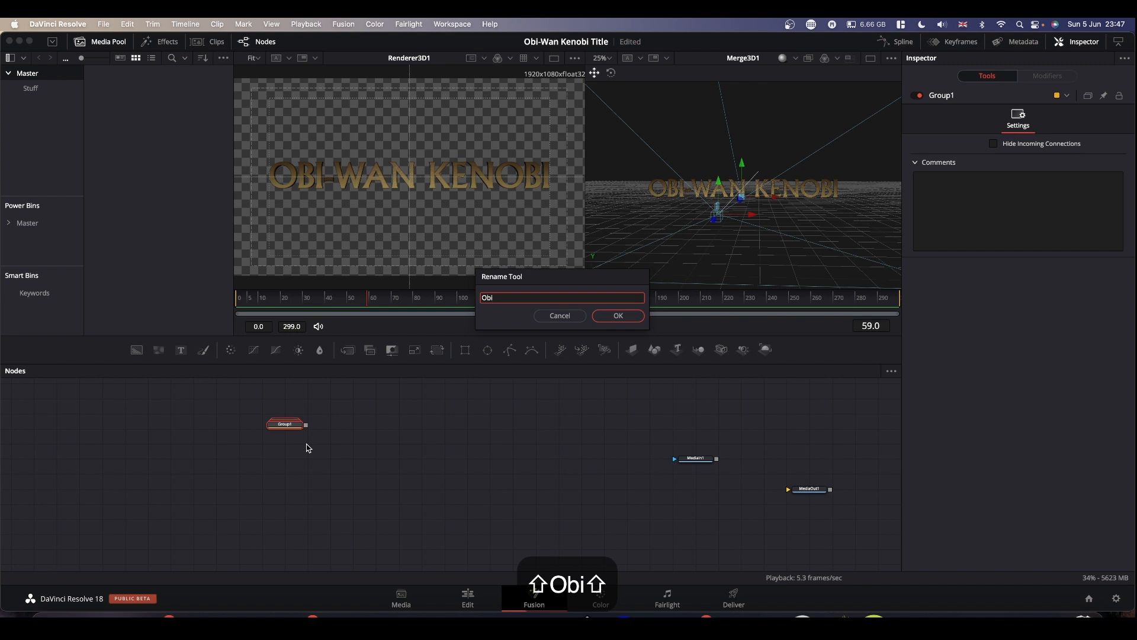
text(_Text)
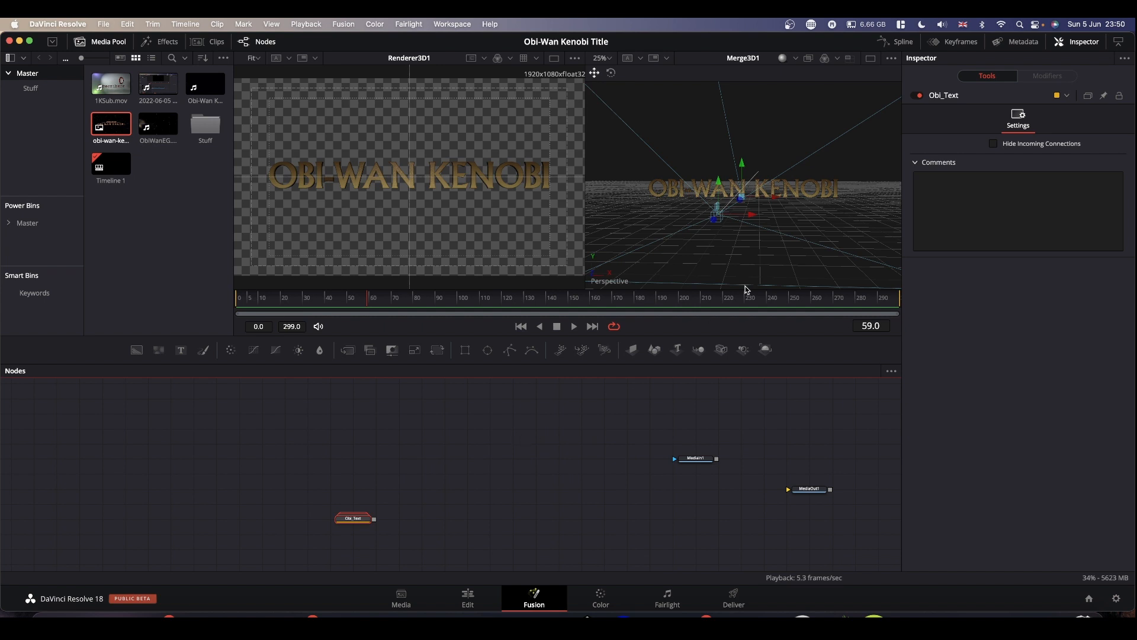
- Switch to a single viewer and show the Obi_Text group in it
click(870, 59)
drag(354, 519, 589, 225)
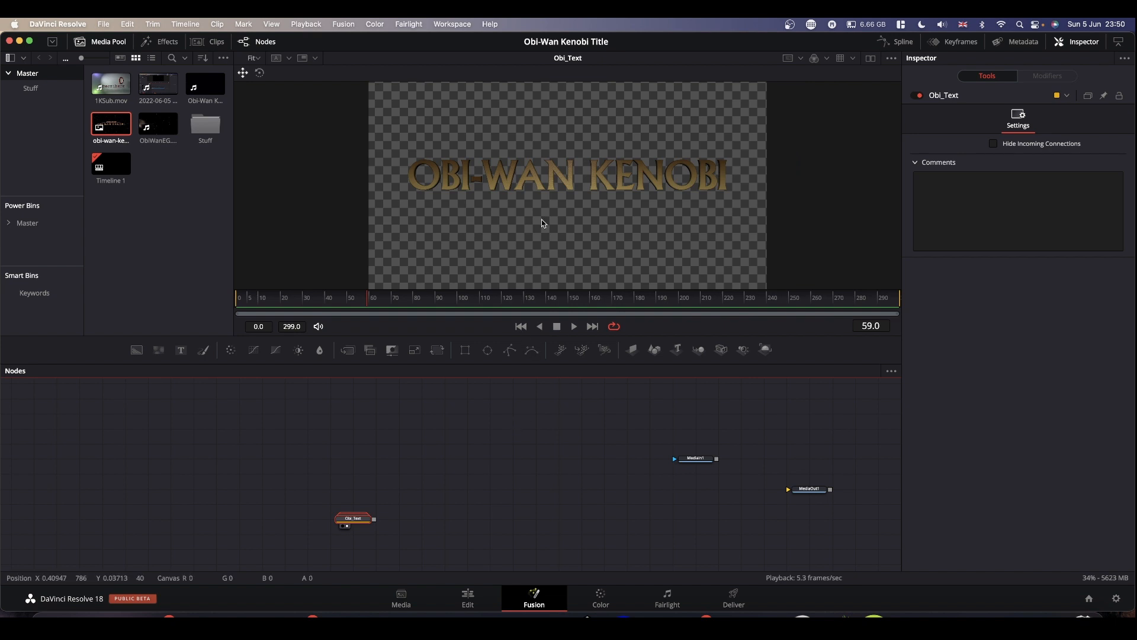
scroll(553, 186, up, 1)
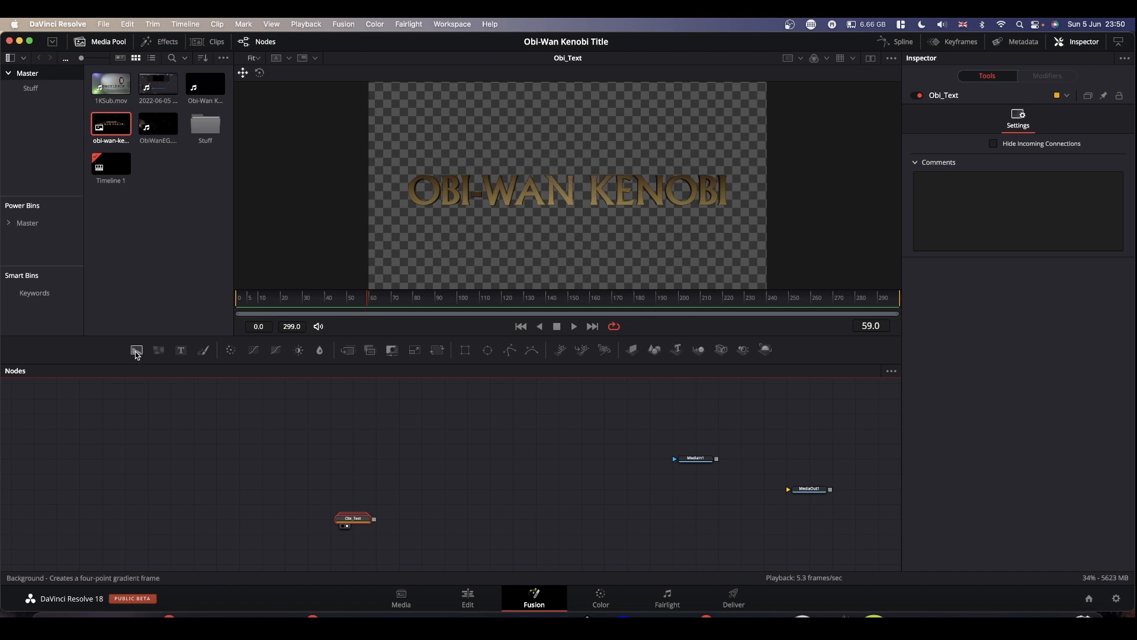
- Add a Background node and show it in the first of two viewers with that viewer's guides hidden
drag(136, 350, 178, 428)
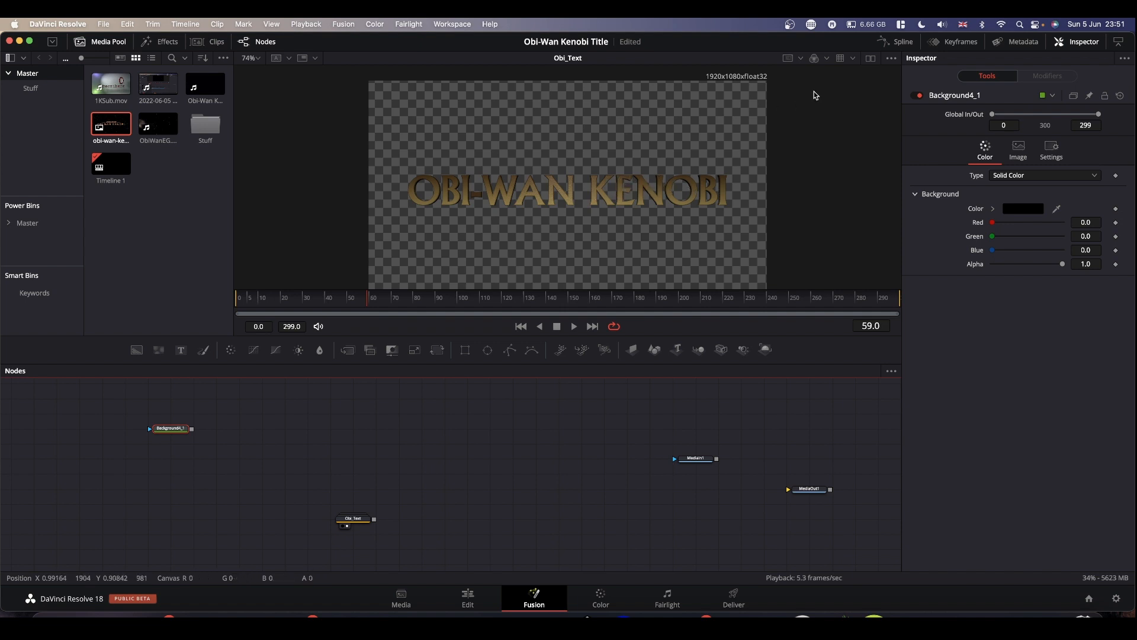
click(866, 60)
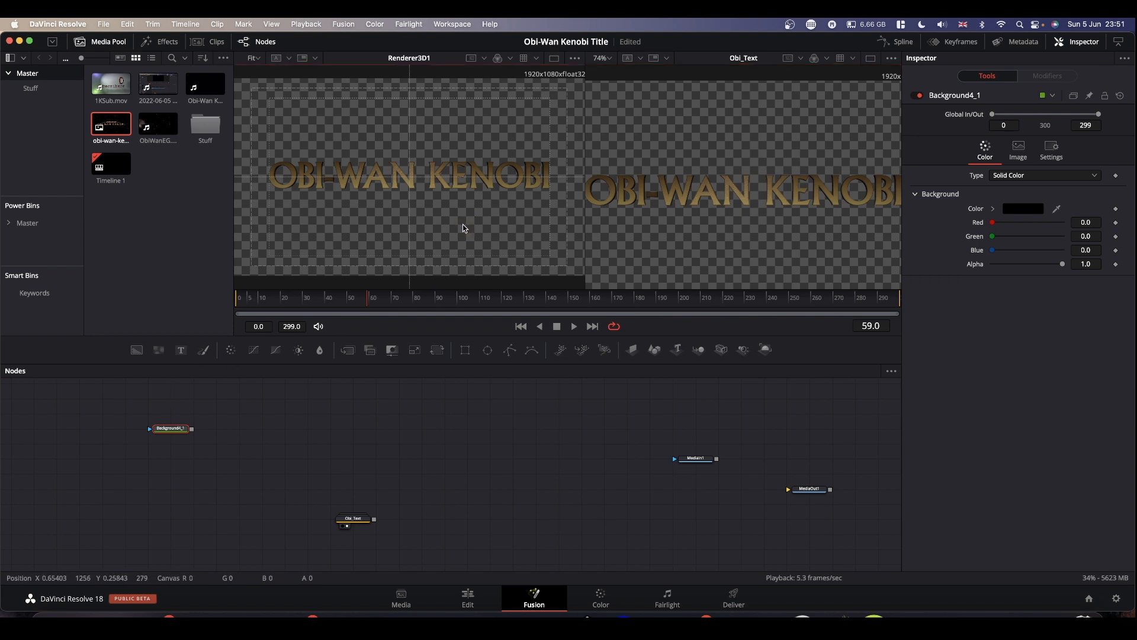
key(super)
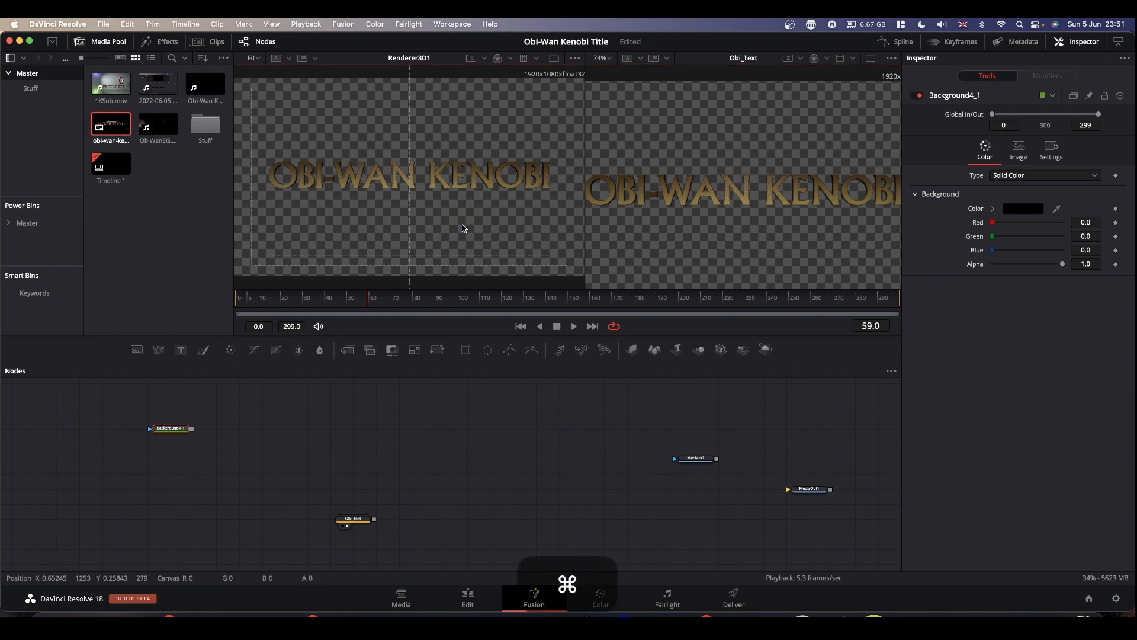
key(super+g)
drag(169, 430, 368, 231)
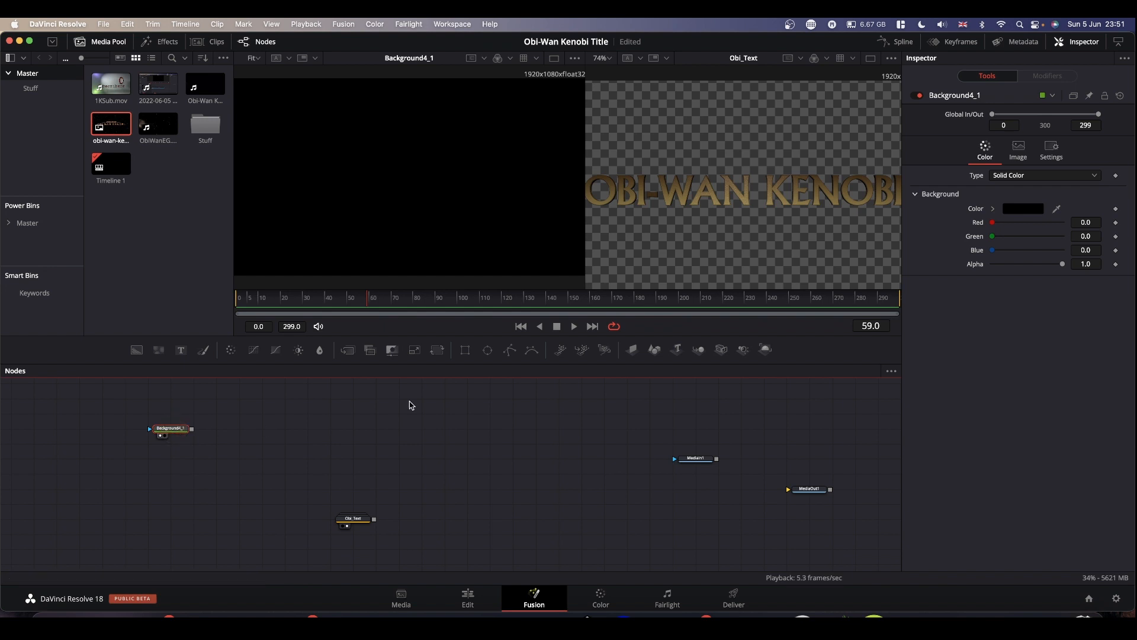
- Sample a dark brown from the title text for the new Background and mask it with a Rectangle of Width 0.5 and Height 0.014
drag(1058, 211, 859, 175)
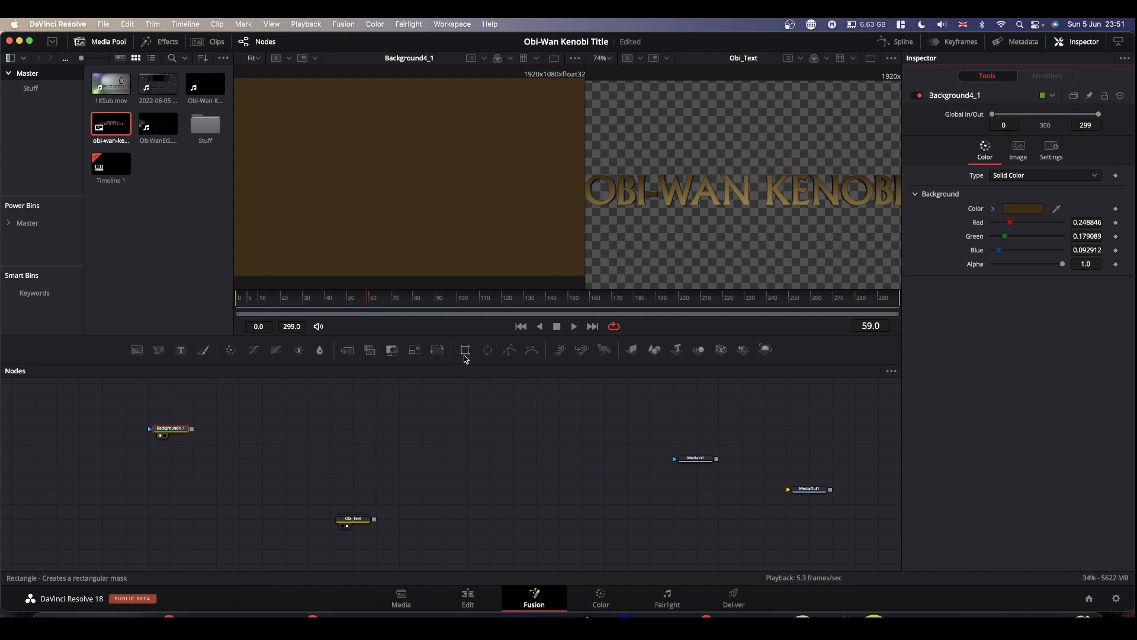
drag(465, 354, 165, 431)
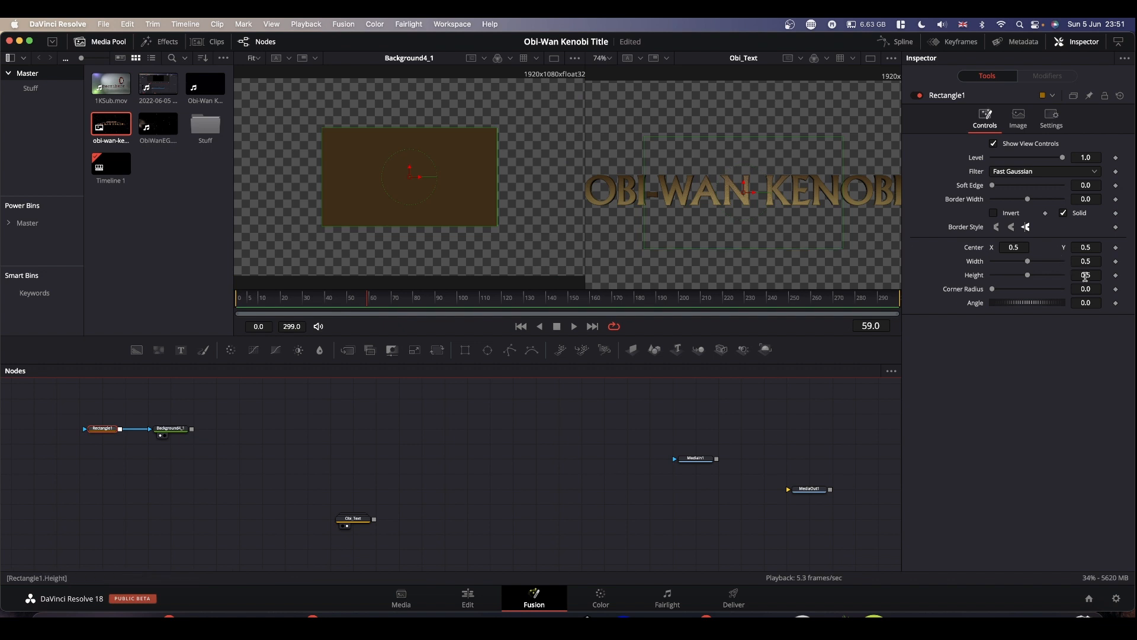
drag(1089, 261, 1031, 261)
double_click(1025, 262)
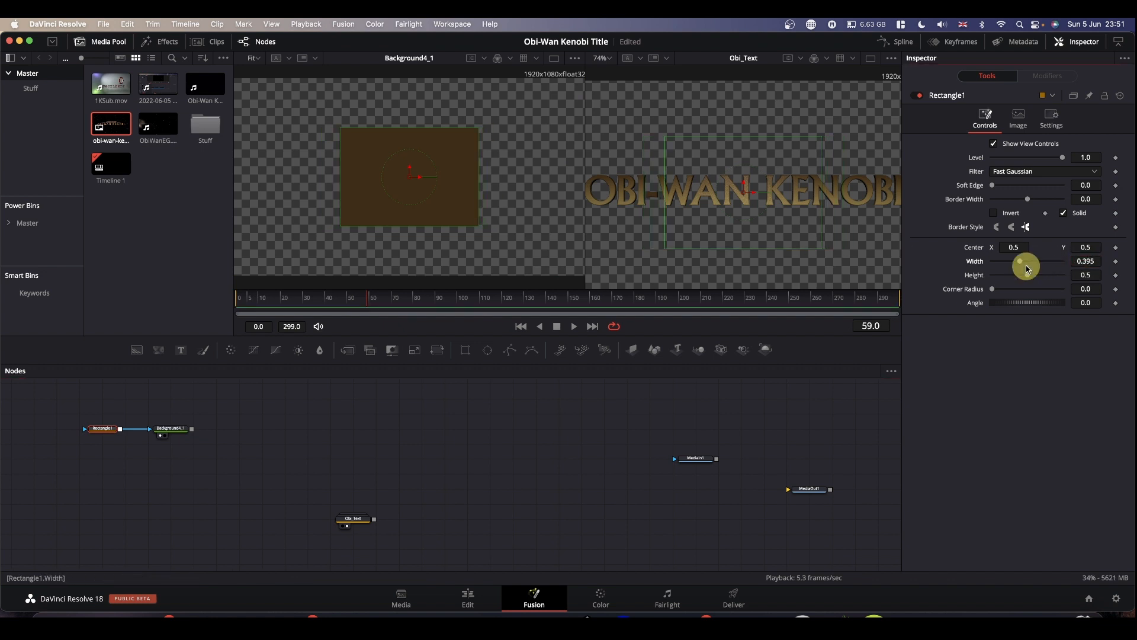
drag(1093, 275, 823, 270)
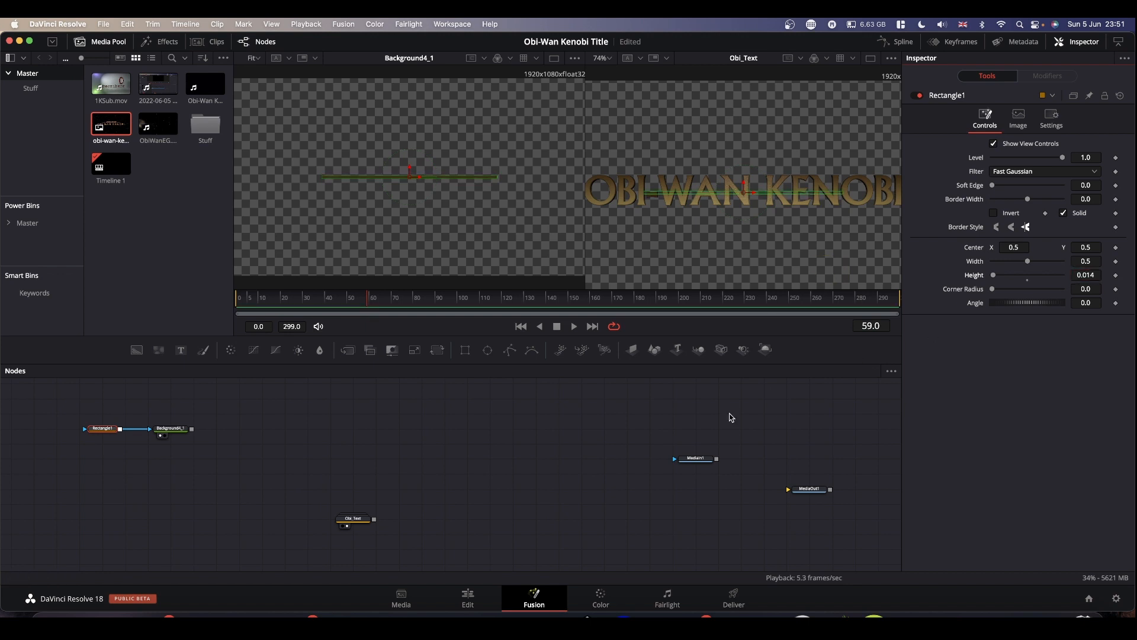
- Merge the brown bar over Obi_Text, view the Merge, and place the bar above the title with its rectangle's Center Y at 0.61
drag(356, 520, 241, 474)
drag(191, 430, 792, 191)
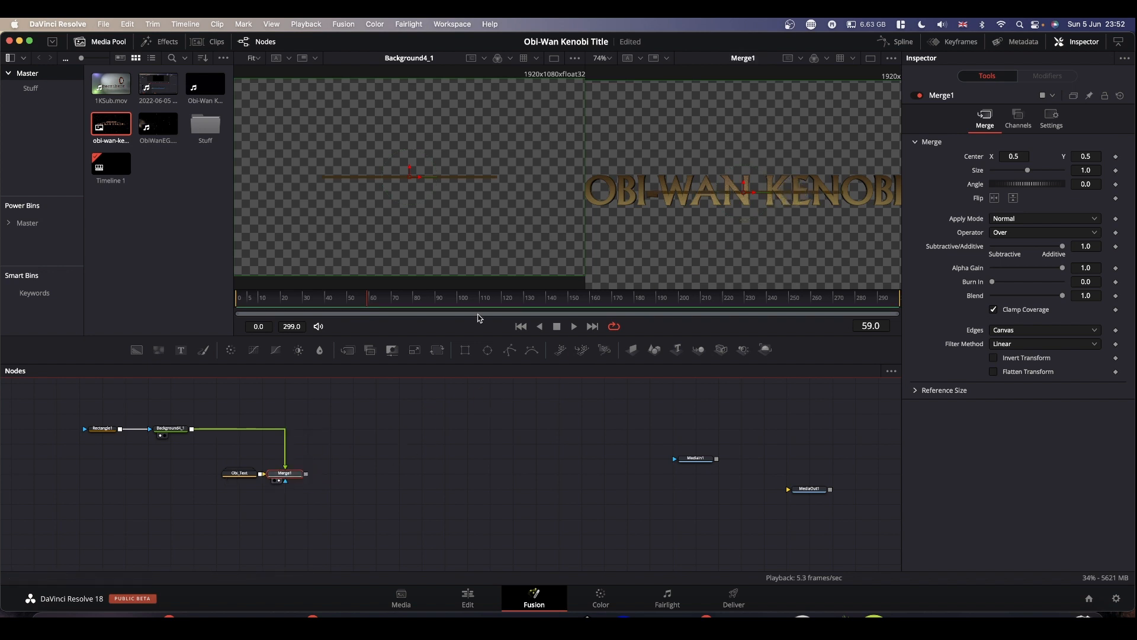
click(106, 427)
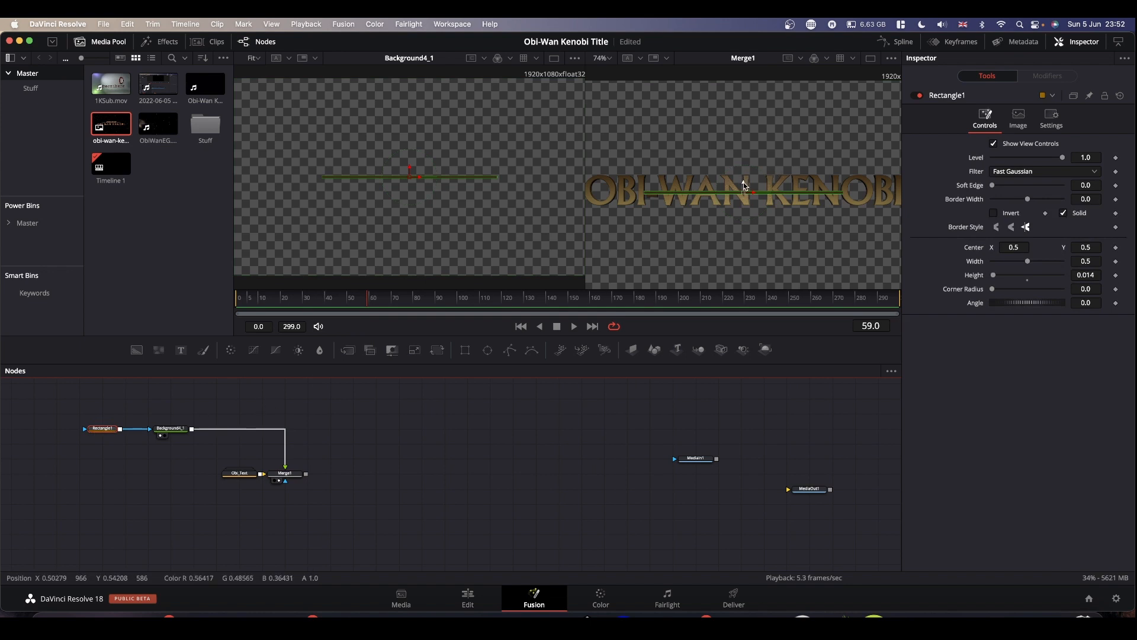
drag(745, 186, 744, 158)
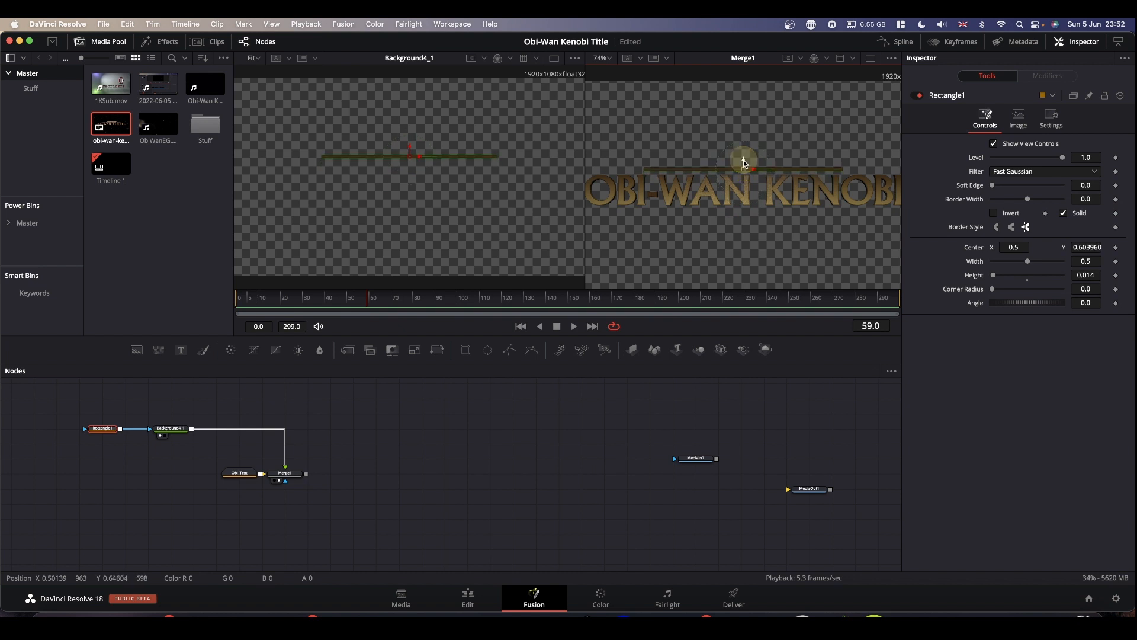
click(1093, 247)
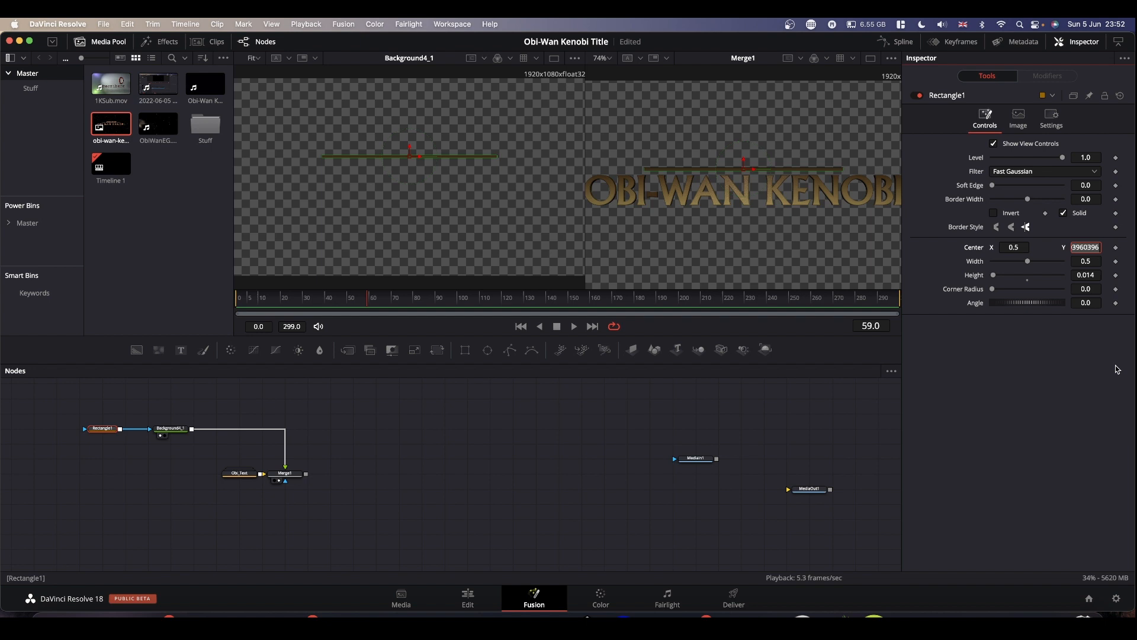
text(.6)
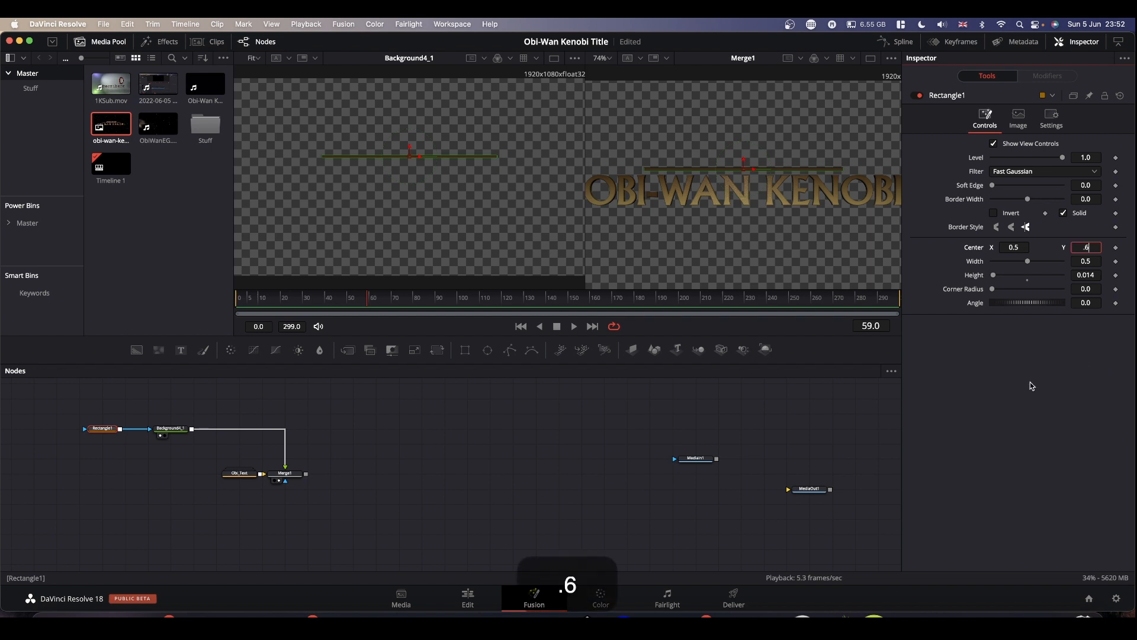
key(Return)
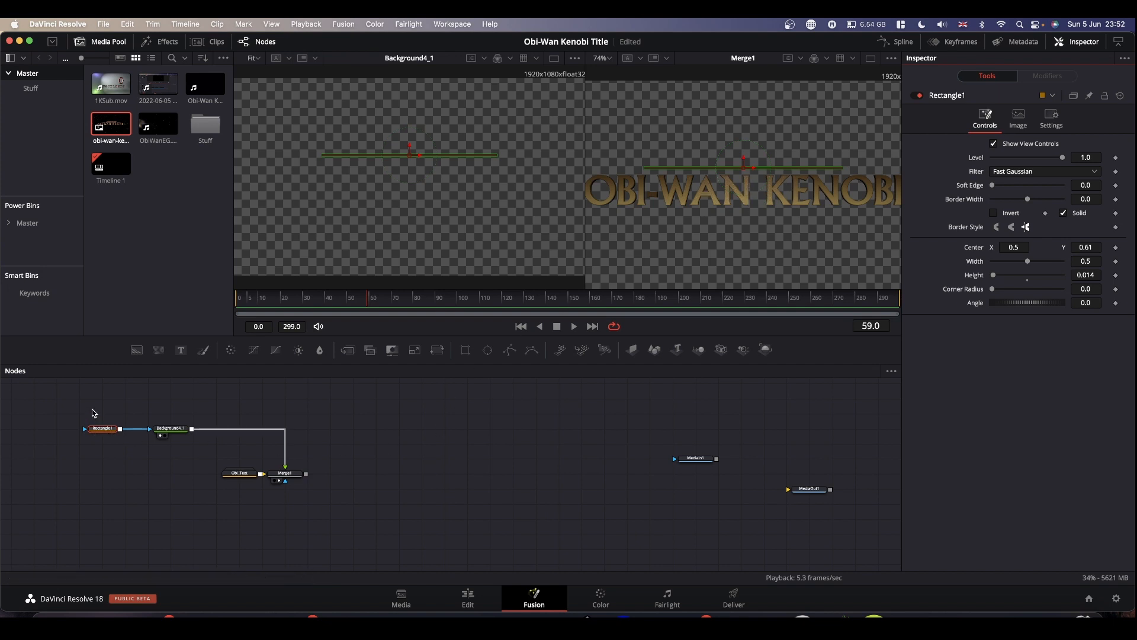
- Duplicate the Rectangle and Background pair of the bar and merge the copy with the original bar
drag(71, 403, 192, 471)
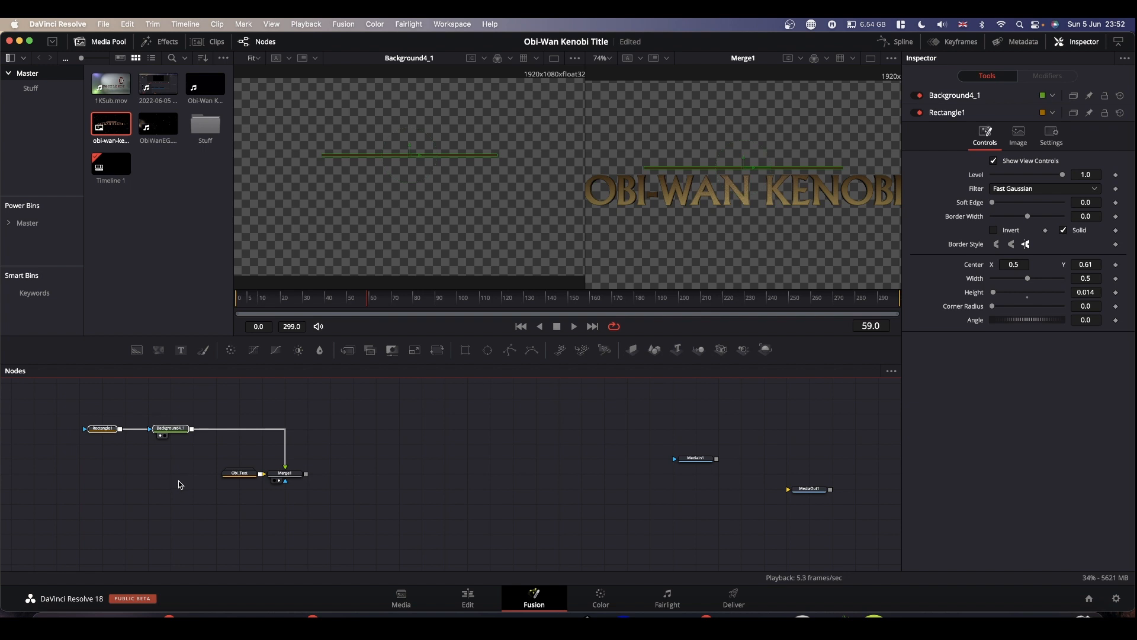
key(super+c)
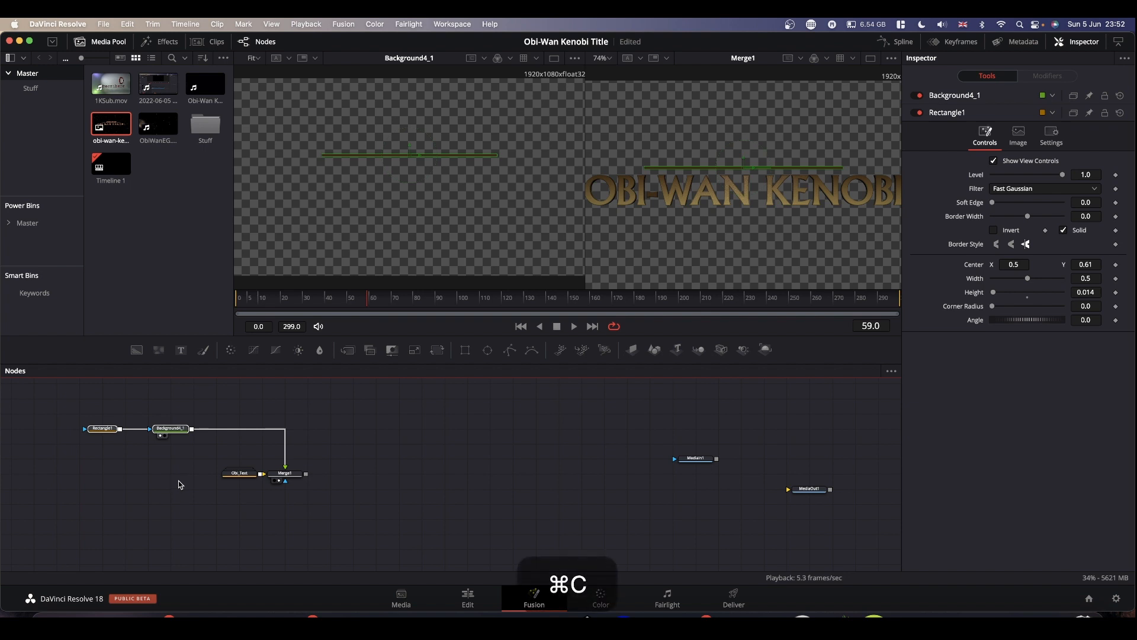
key(super+v)
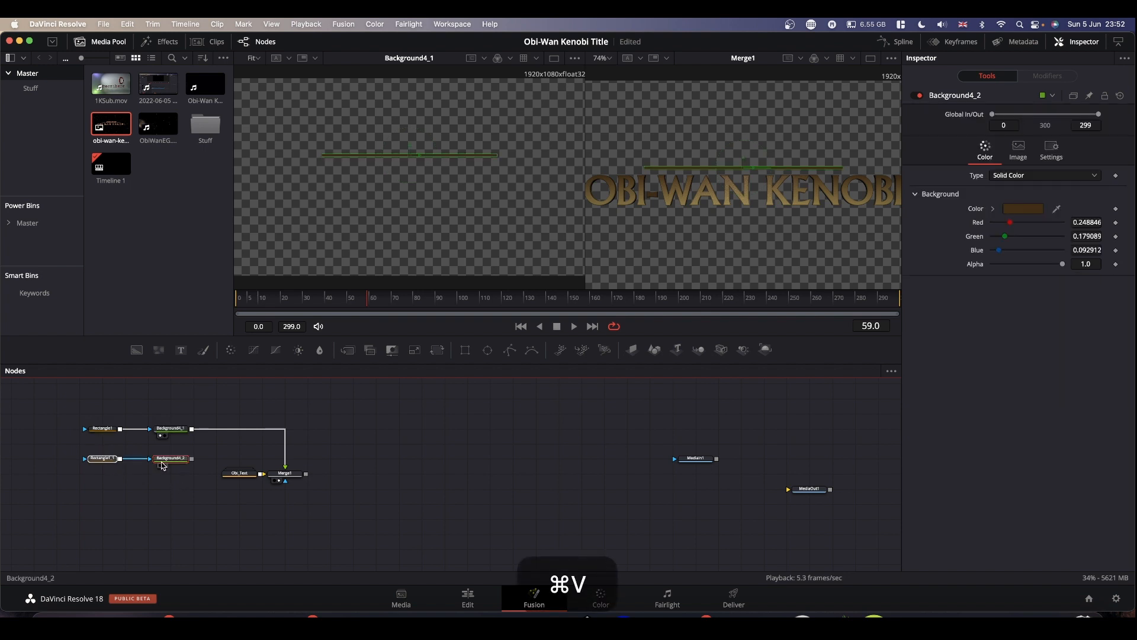
drag(191, 435, 291, 476)
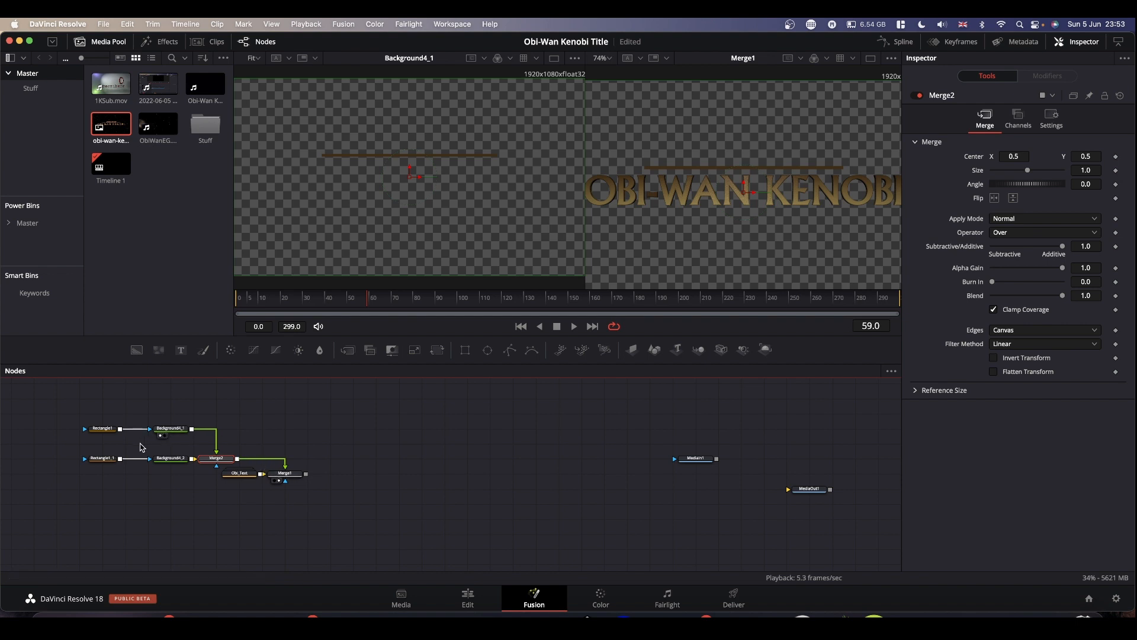
- Place the duplicated bar below the title by setting its rectangle's Center Y to 0.39
click(102, 458)
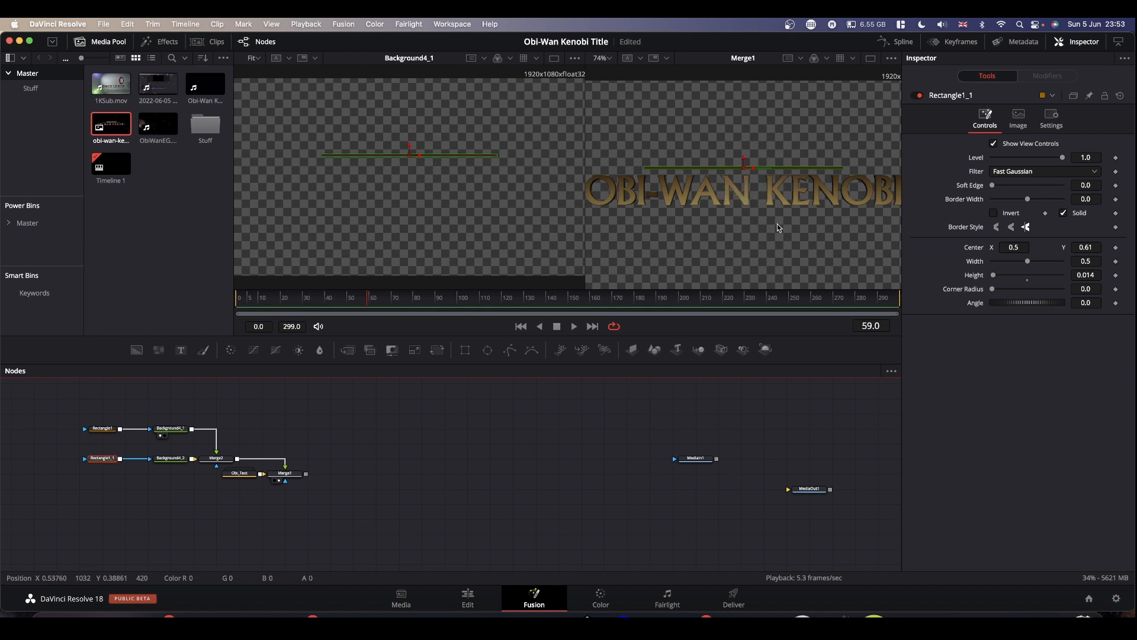
click(1096, 246)
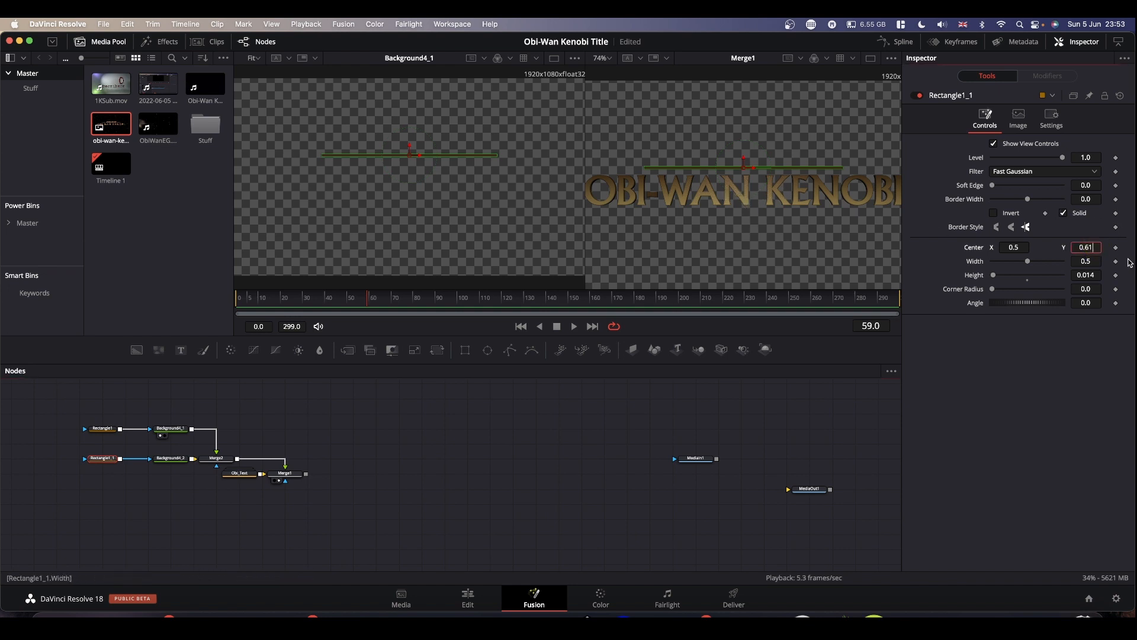
key(BackSpace)
key(BackSpace)
text(36)
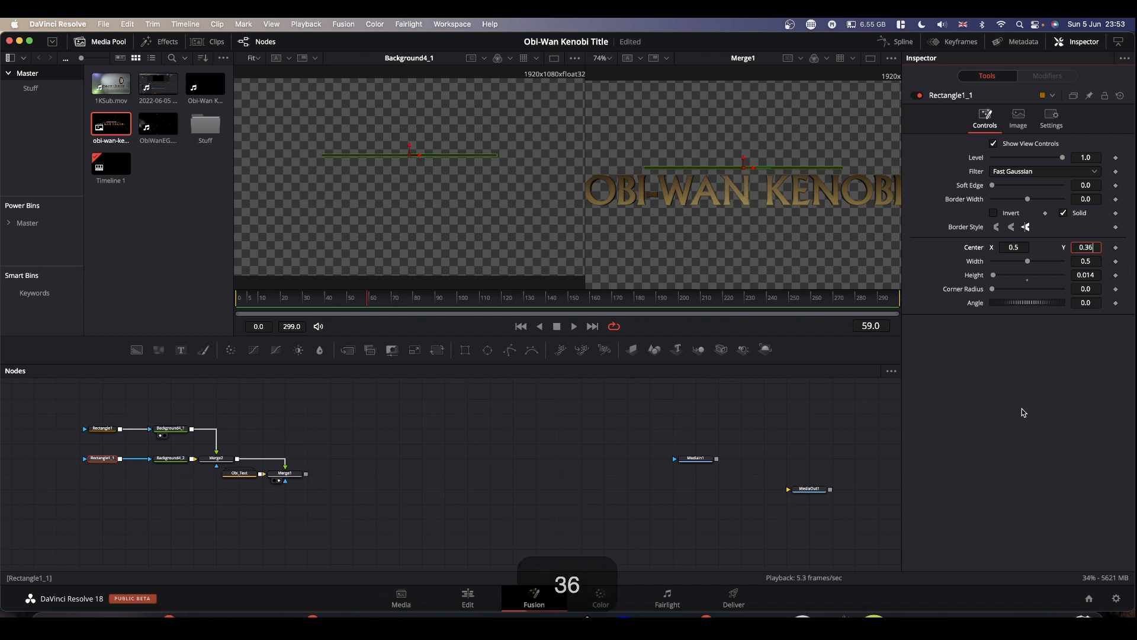
key(Return)
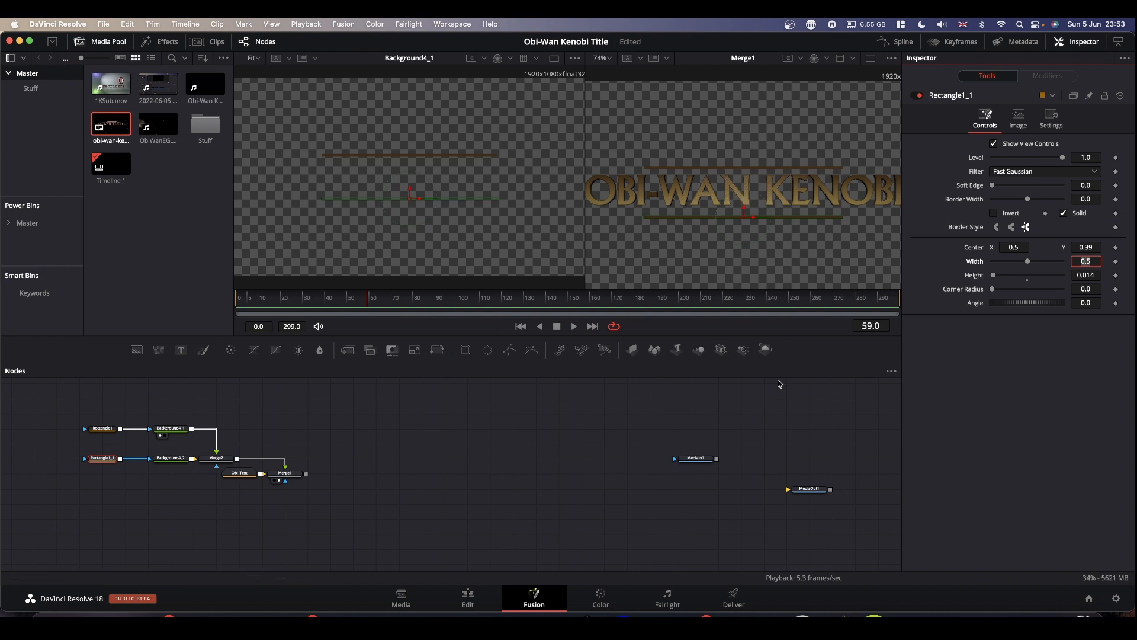
click(784, 399)
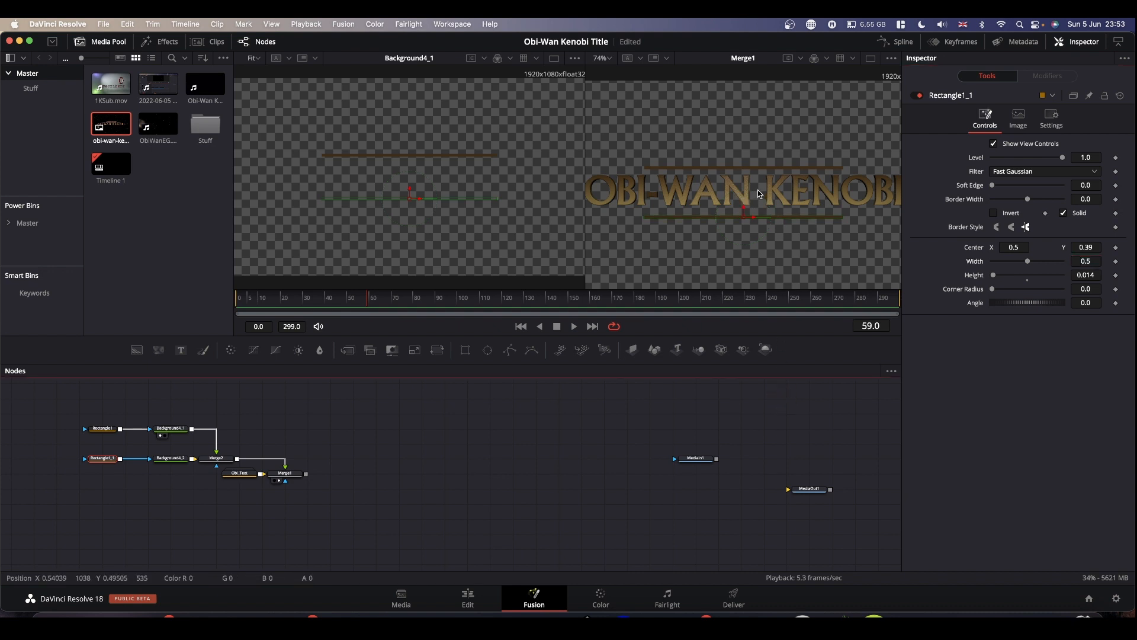
click(778, 439)
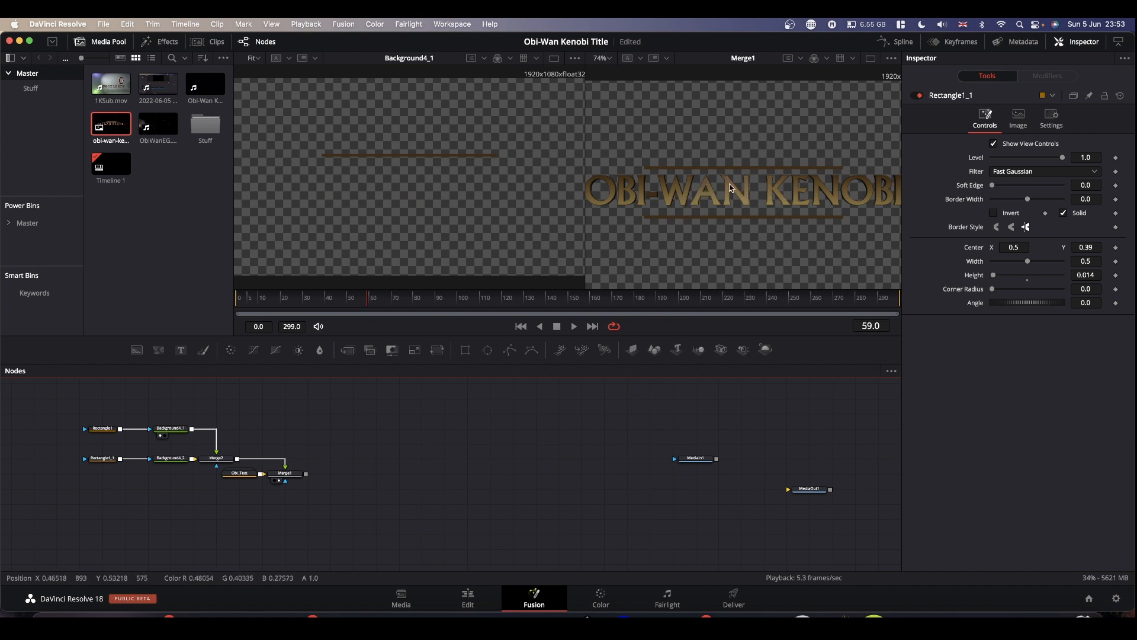
- Open the Obi_Text group, set the camera's Y translation to 0.232 to centre the title between the bars, and collapse the group
double_click(241, 477)
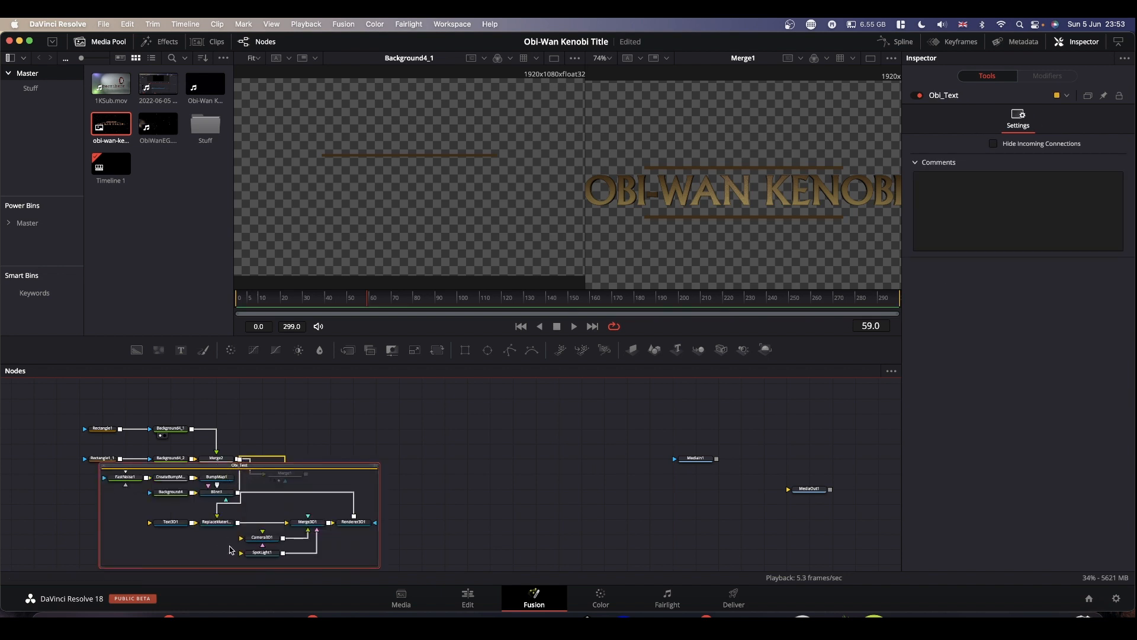
click(261, 539)
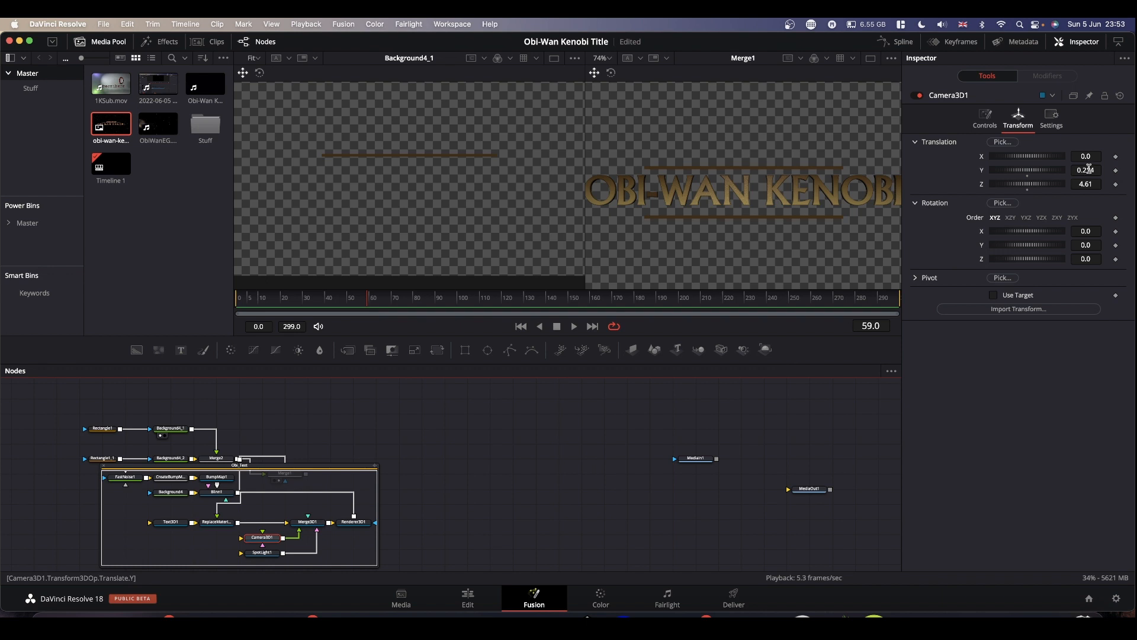
mouse_move(1089, 170)
mouse_down()
mouse_move(1058, 170)
mouse_move(1107, 171)
mouse_move(1088, 172)
mouse_move(1097, 172)
mouse_up()
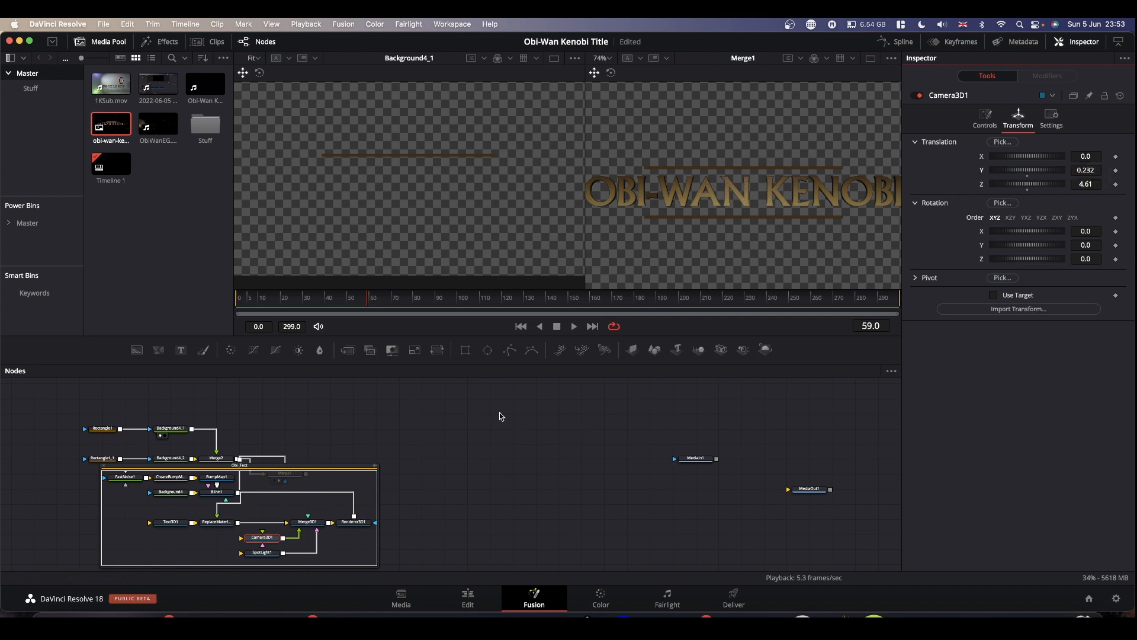
click(104, 469)
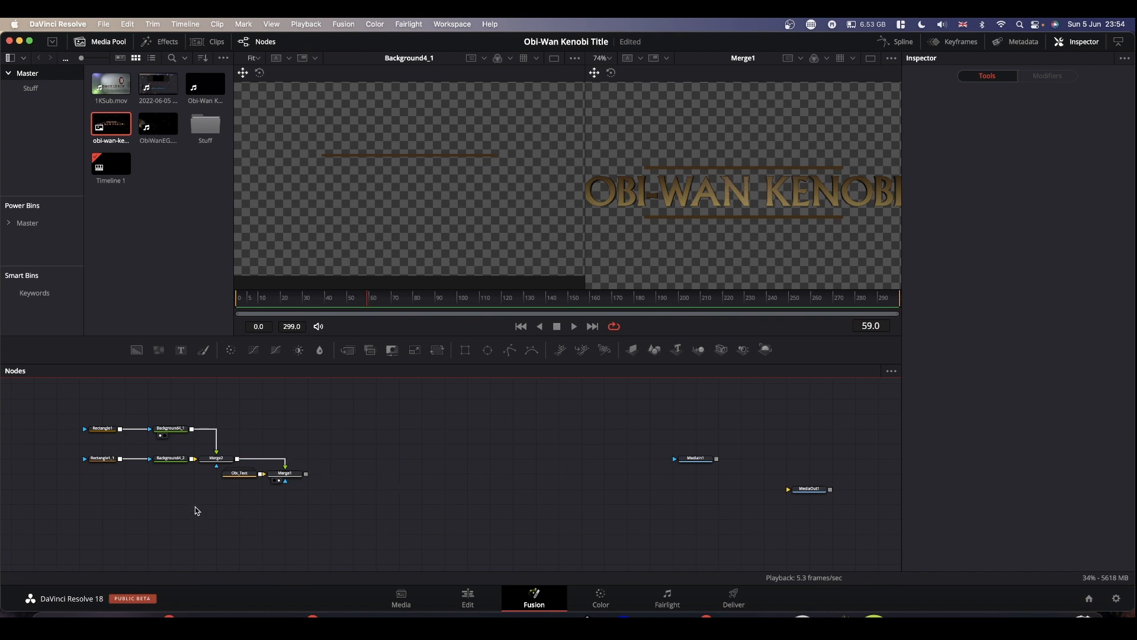
- Move the Merge and Obi_Text nodes away to make room and add a Blur after each bar's Background node
drag(195, 508, 323, 436)
drag(233, 460, 348, 463)
click(176, 430)
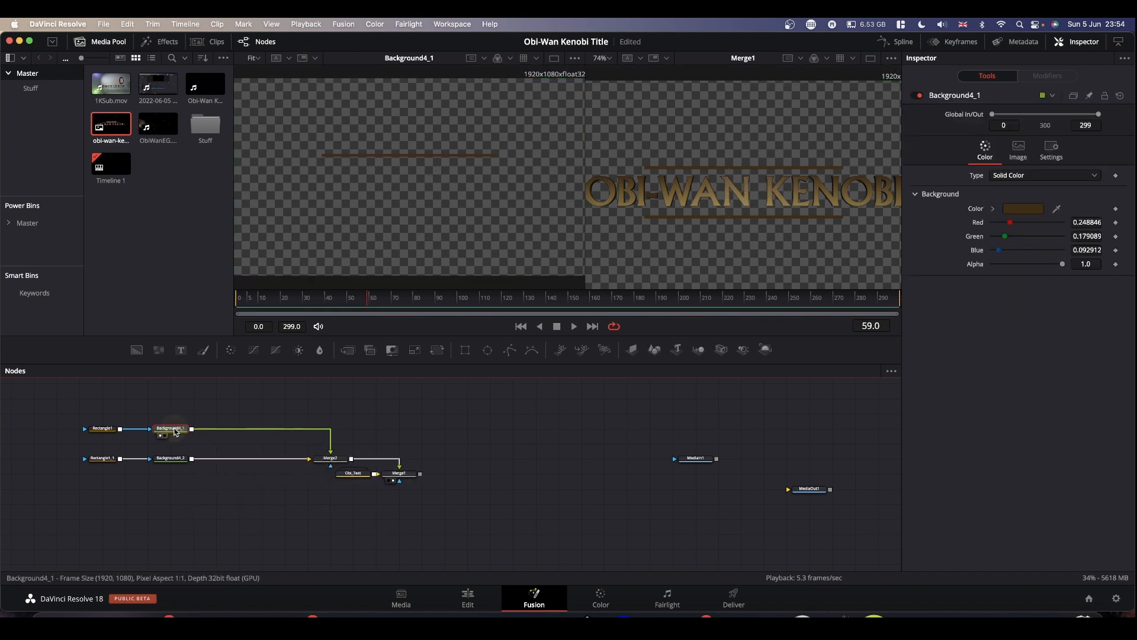
click(320, 349)
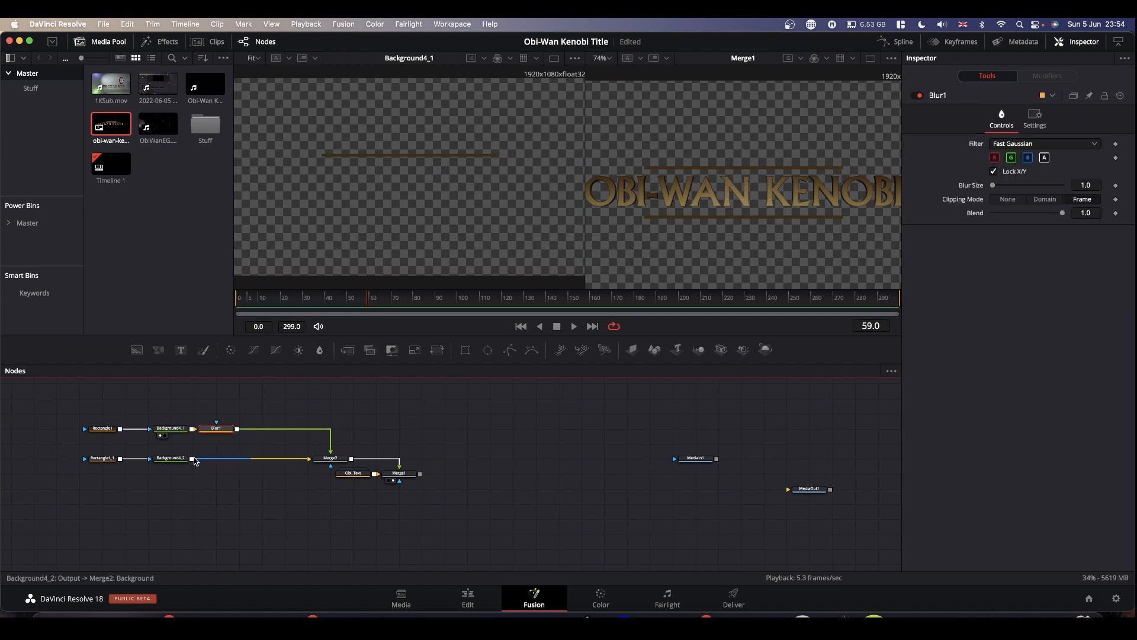
click(171, 458)
click(319, 350)
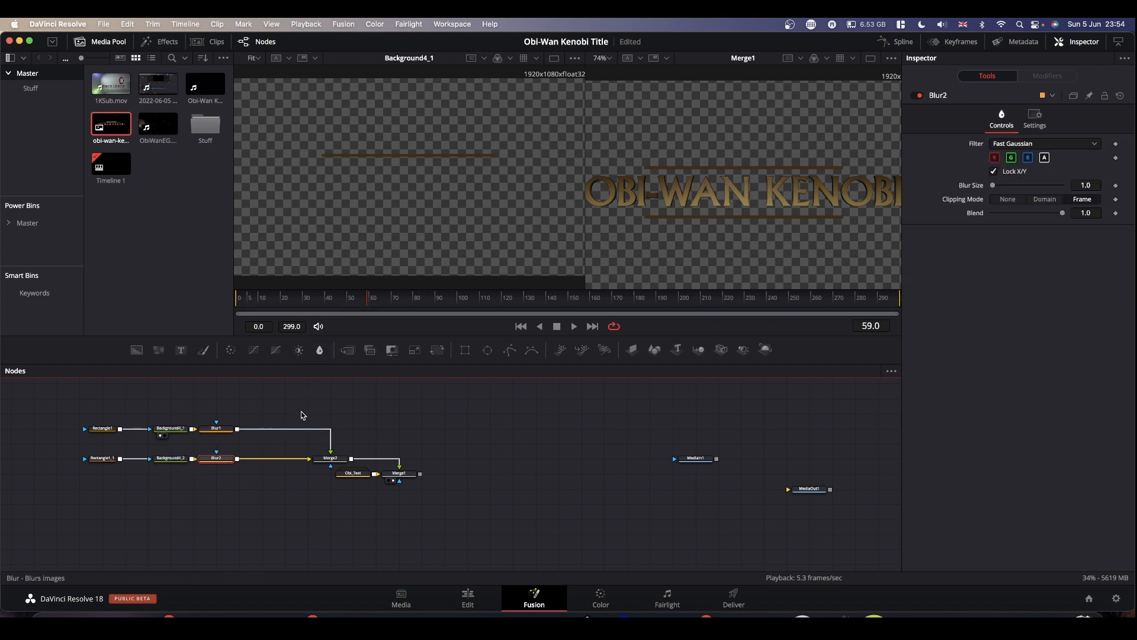
- Unlock X/Y on the upper bar's Blur and set X Blur Size to 100 and Y Blur Size to 0
click(216, 428)
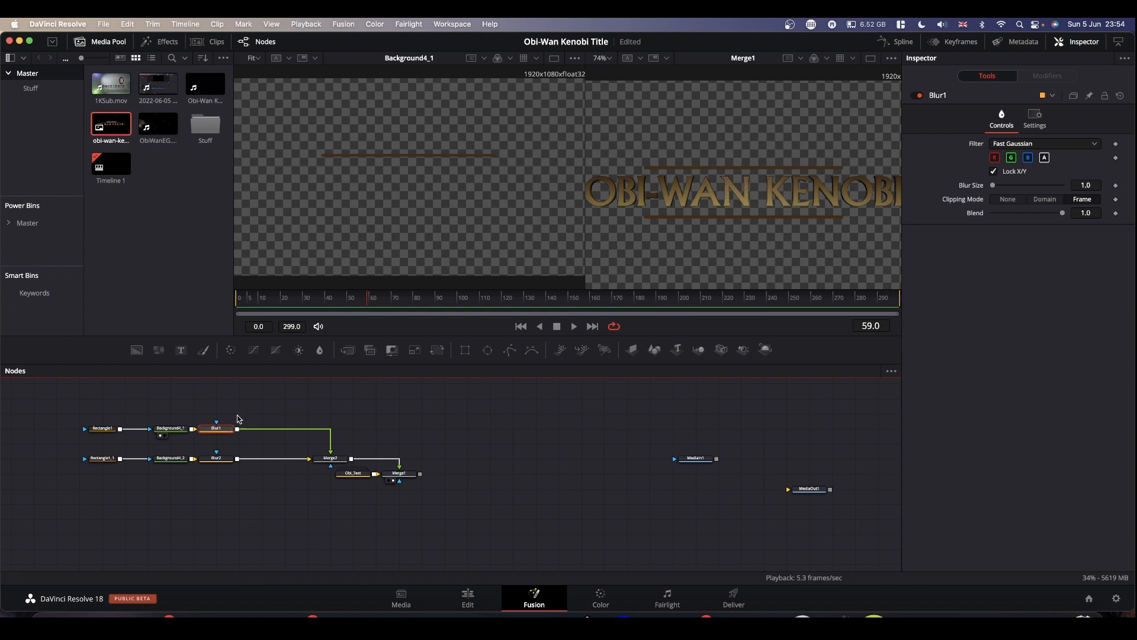
click(994, 171)
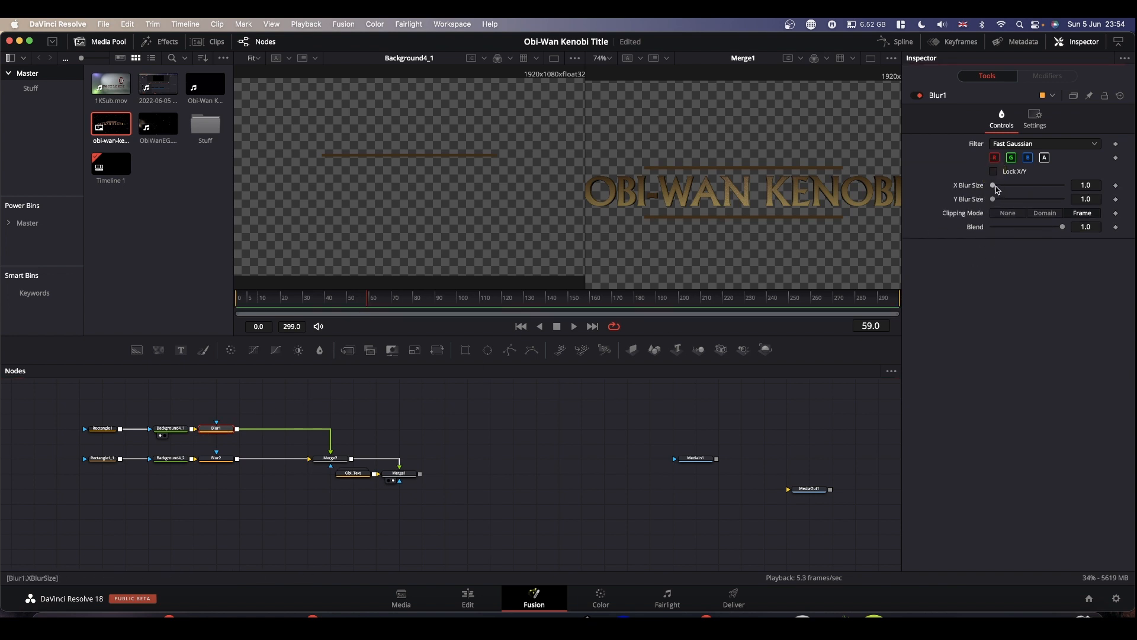
drag(995, 186, 1110, 179)
drag(995, 202, 989, 199)
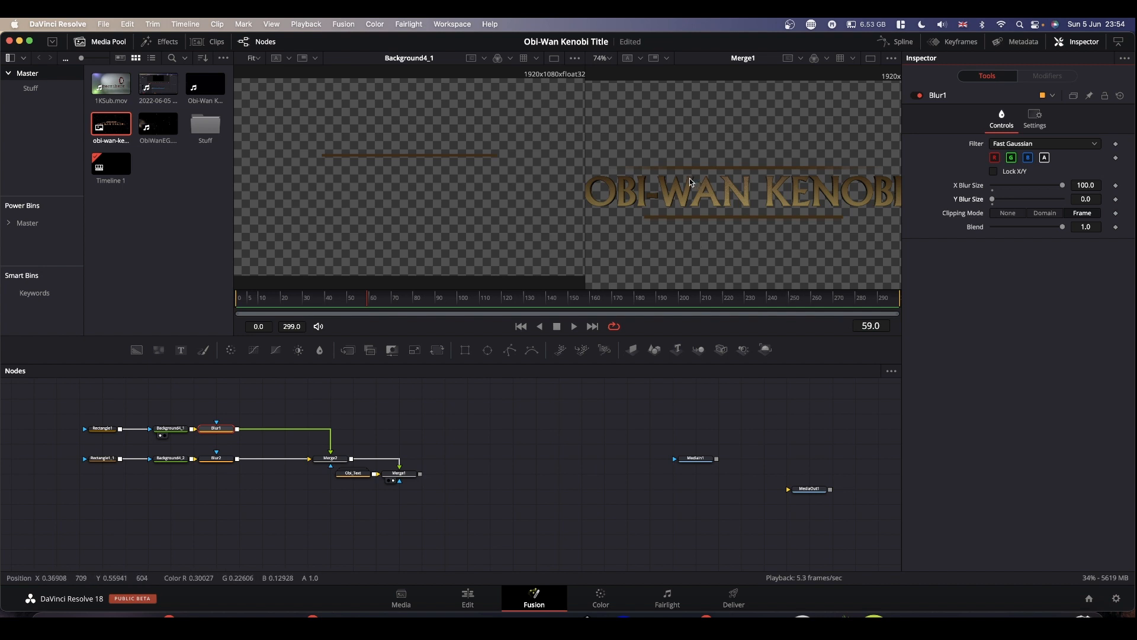
key(alt)
scroll(656, 178, up, 6)
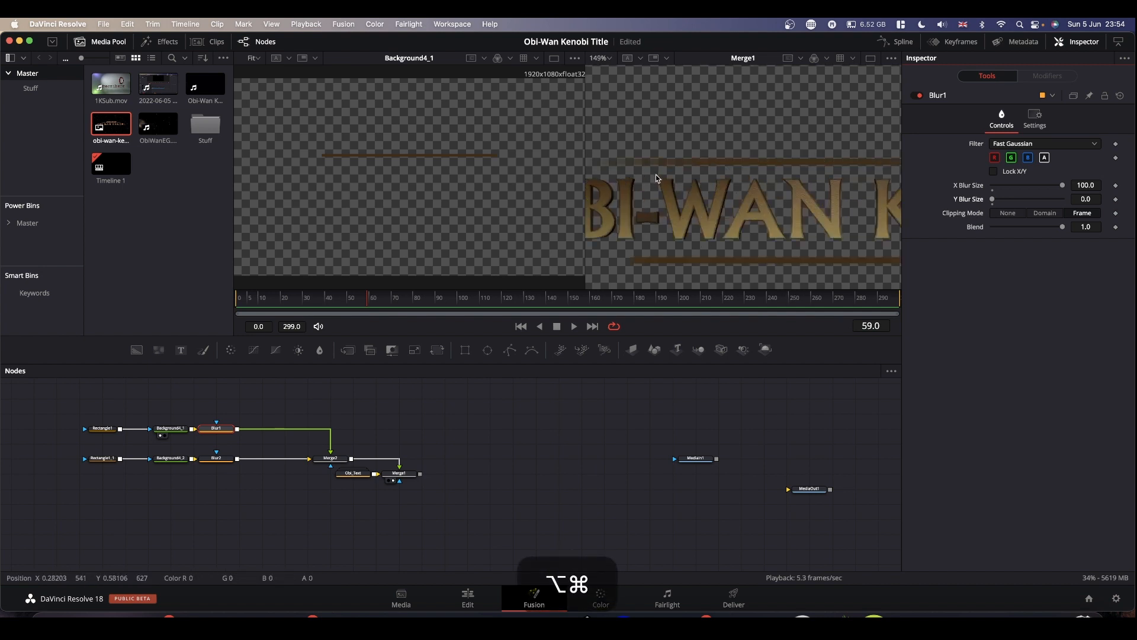
- Widen the upper bar by setting its rectangle's Width to 0.65
drag(644, 187, 820, 187)
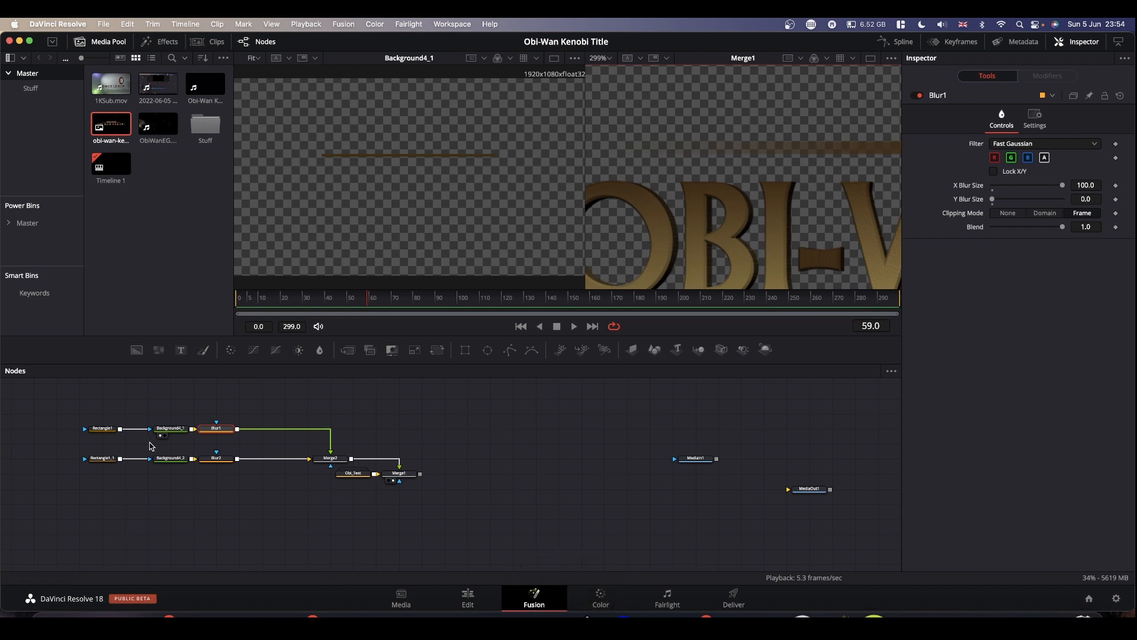
click(104, 432)
scroll(716, 198, down, 2)
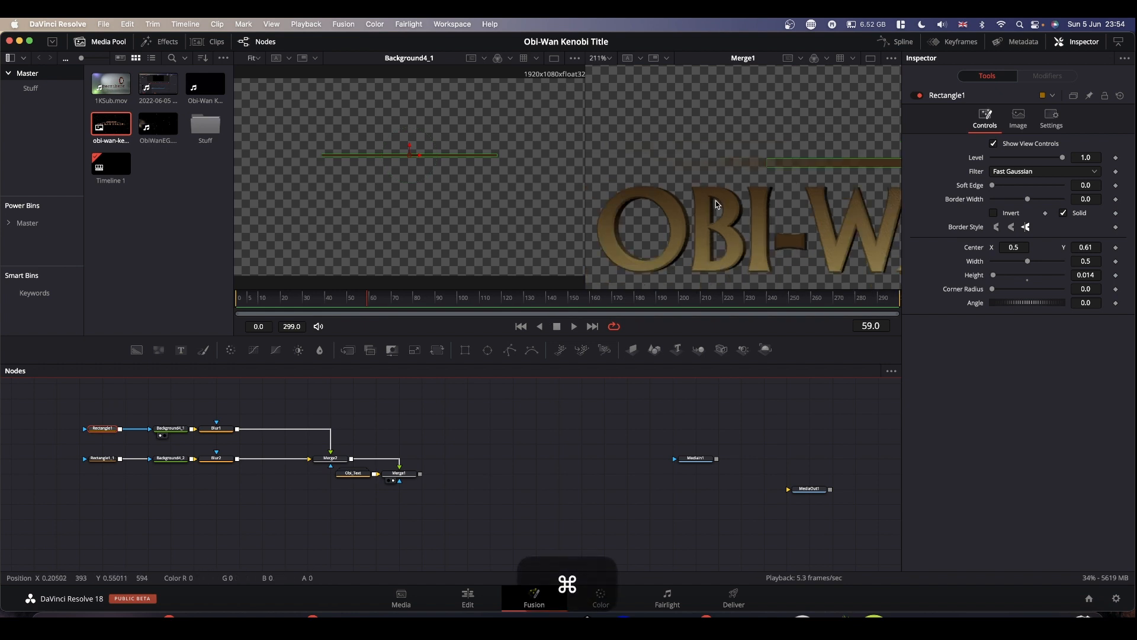
scroll(716, 200, down, 1)
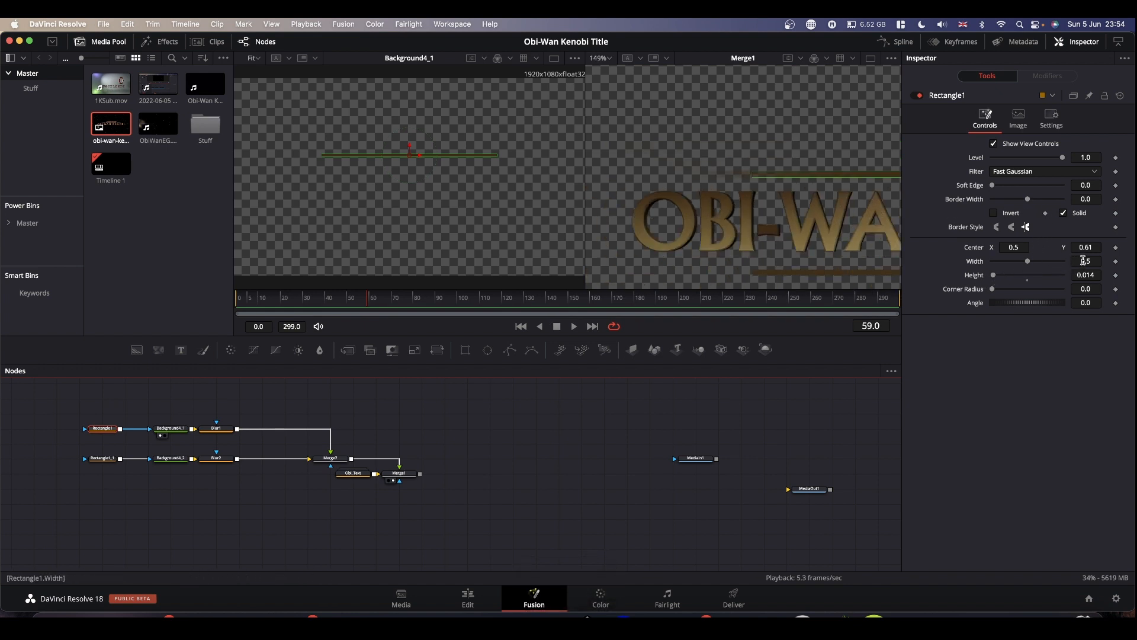
drag(1083, 260, 613, 259)
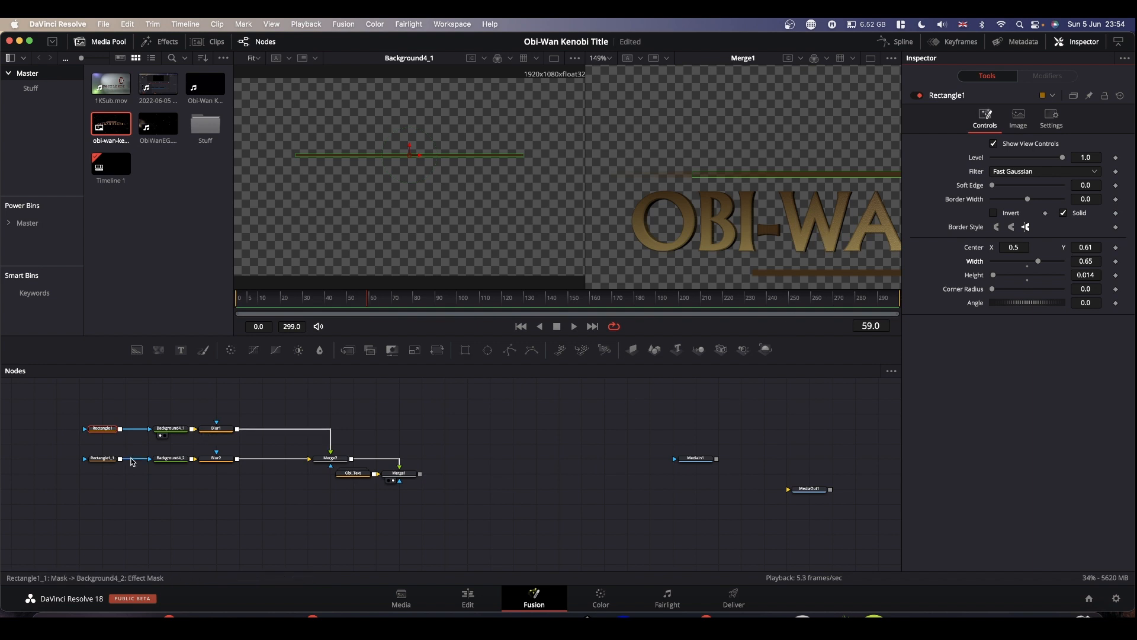
- Unlock X/Y on the lower bar's Blur and set X Blur Size to 100 and Y Blur Size to 0
click(217, 459)
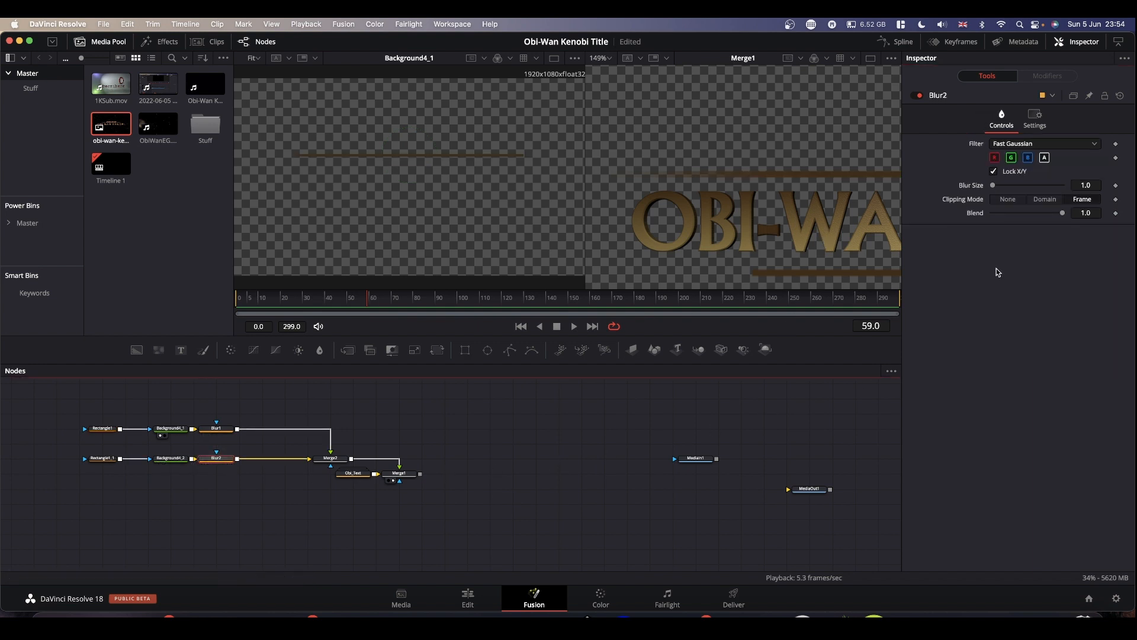
click(996, 173)
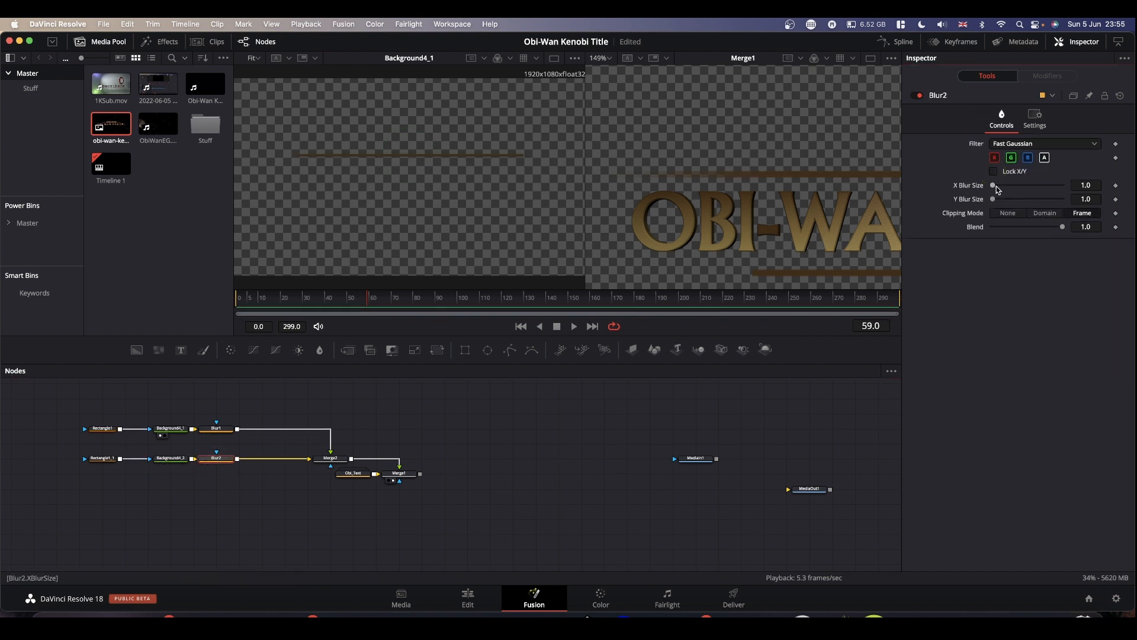
drag(993, 186, 1130, 182)
drag(994, 201, 907, 195)
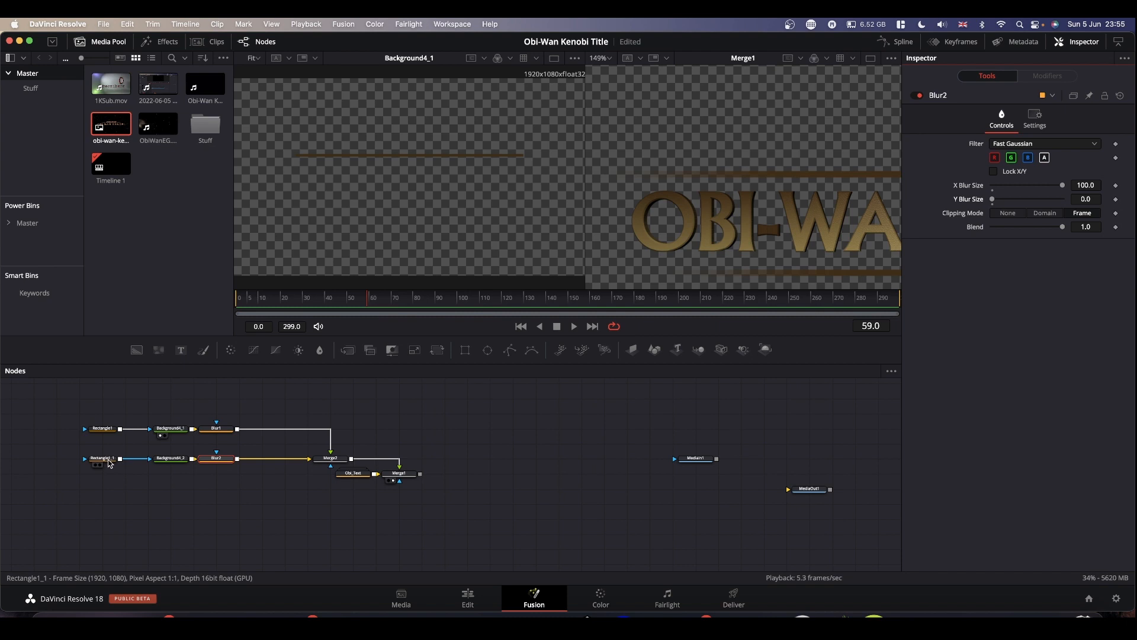
- Match the lower bar's length to the upper one by setting its rectangle's Width to 0.65
click(103, 429)
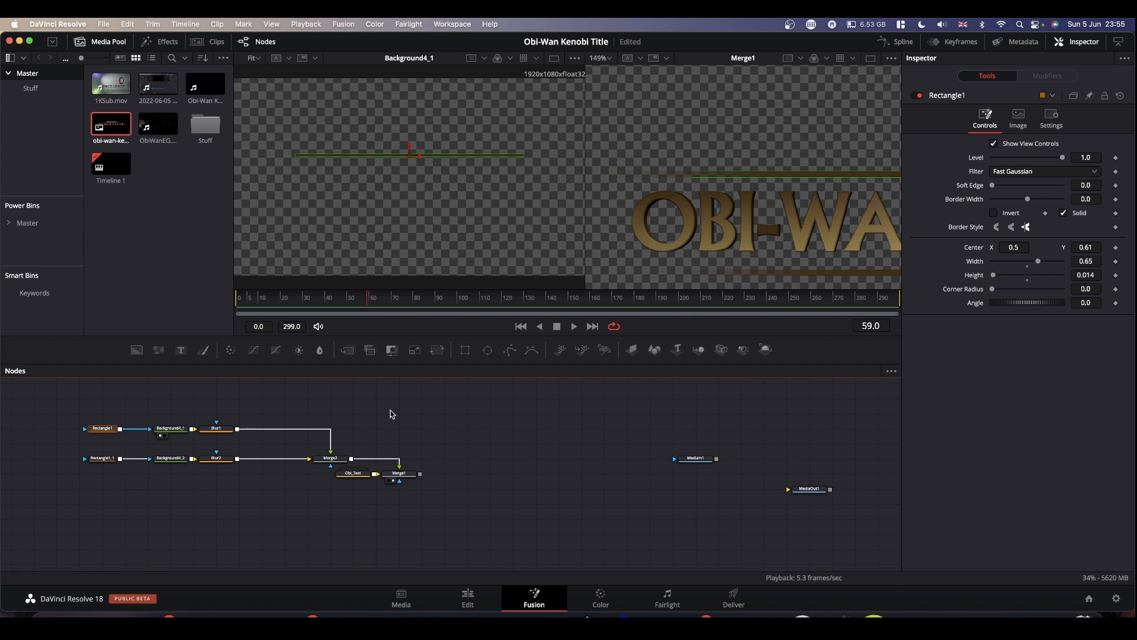
click(104, 458)
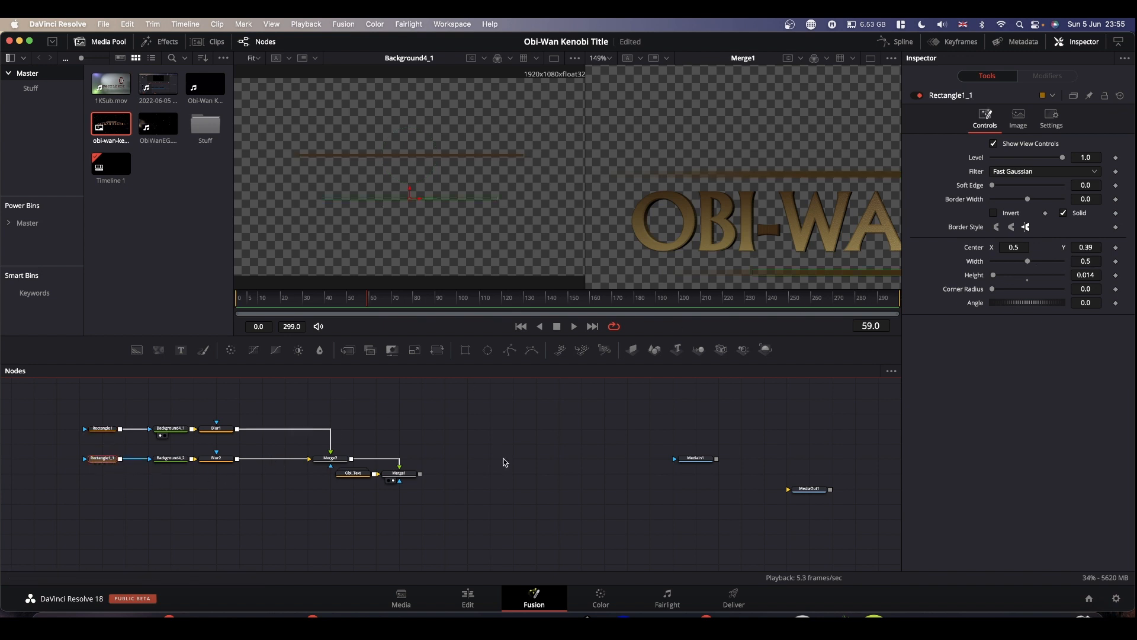
click(1093, 262)
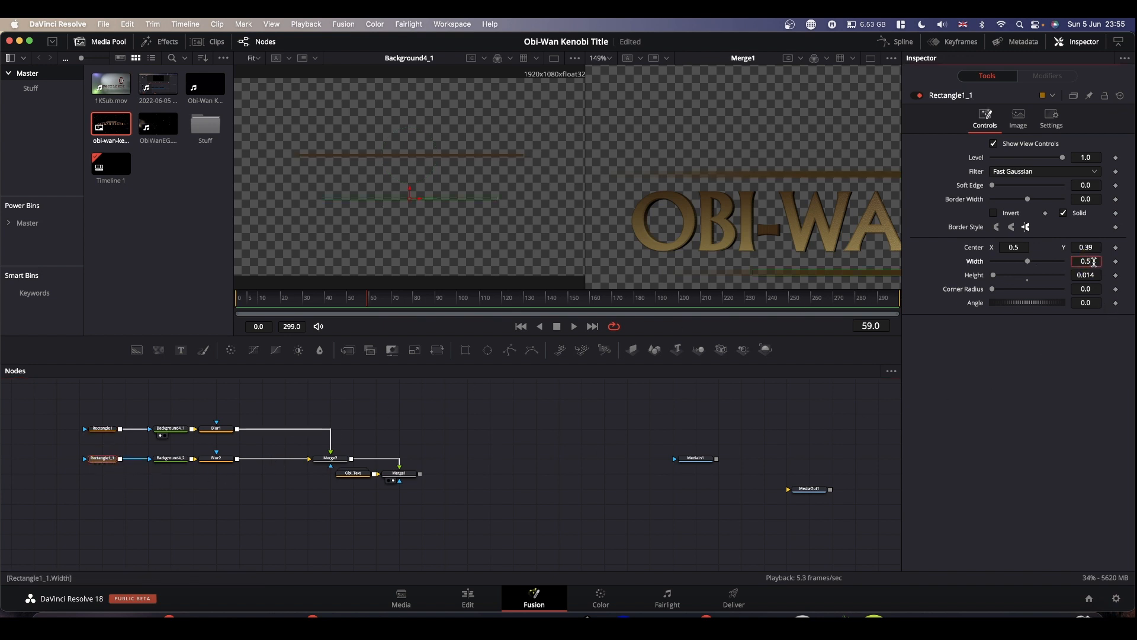
key(BackSpace)
text(65)
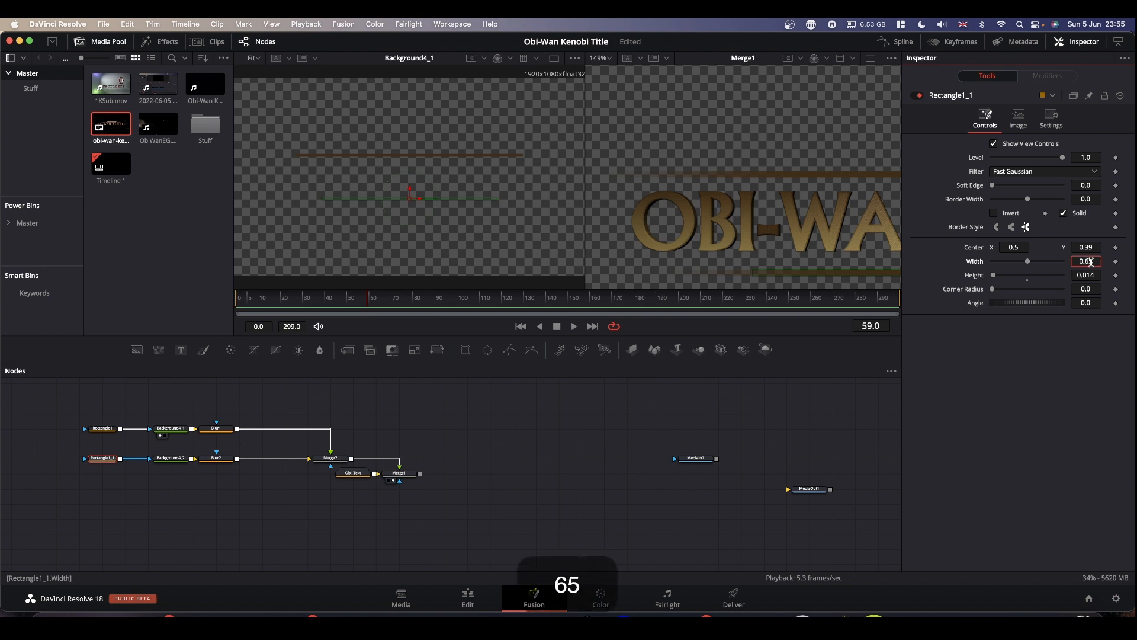
key(Return)
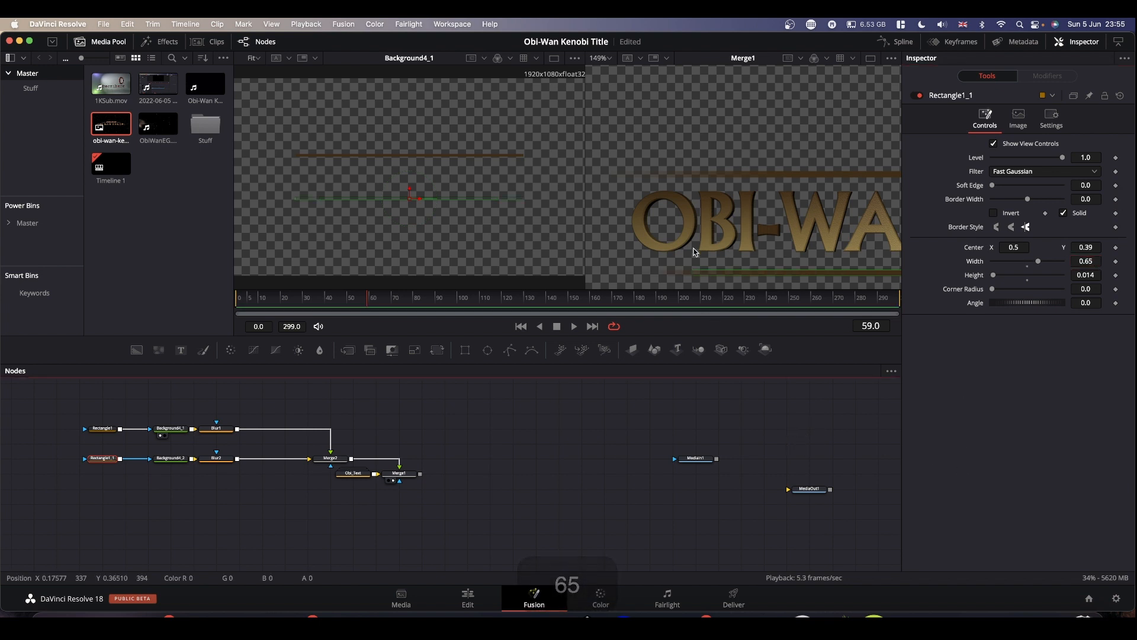
key(super)
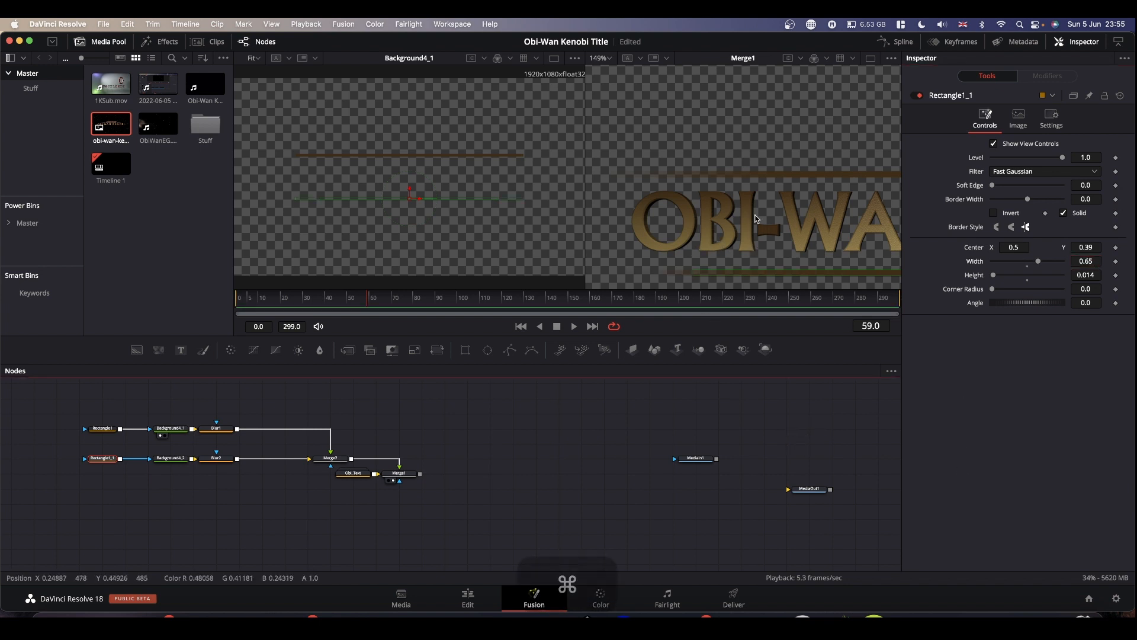
- Fit the Merge1 viewer to the frame and spread the Merge2, Obi_Text and Merge1 nodes apart to open space between them
click(610, 59)
click(604, 68)
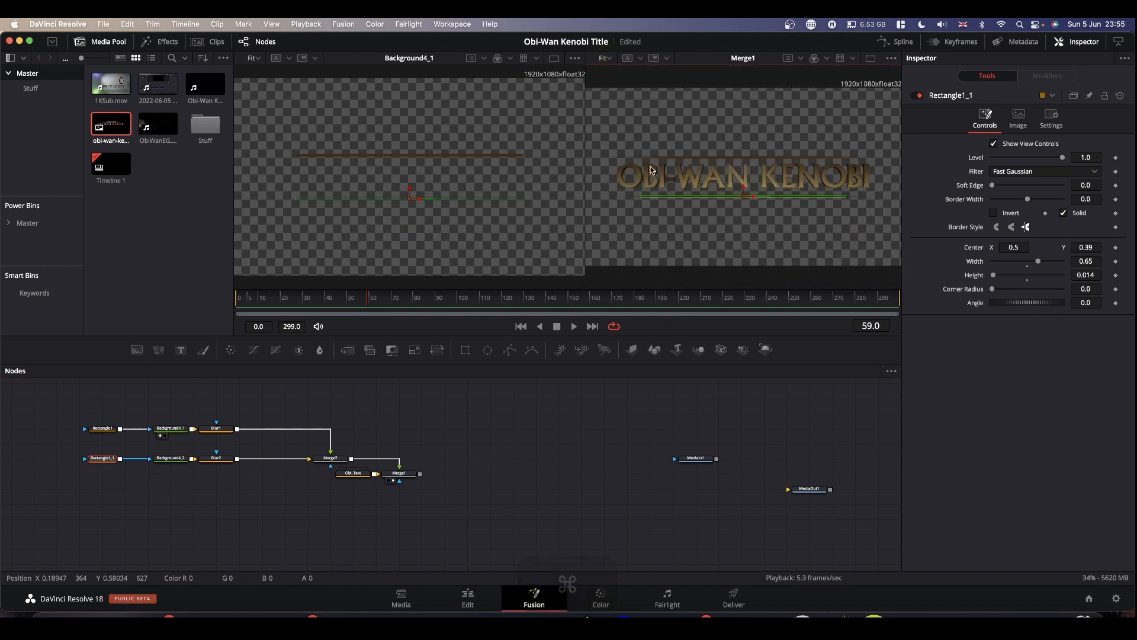
click(744, 411)
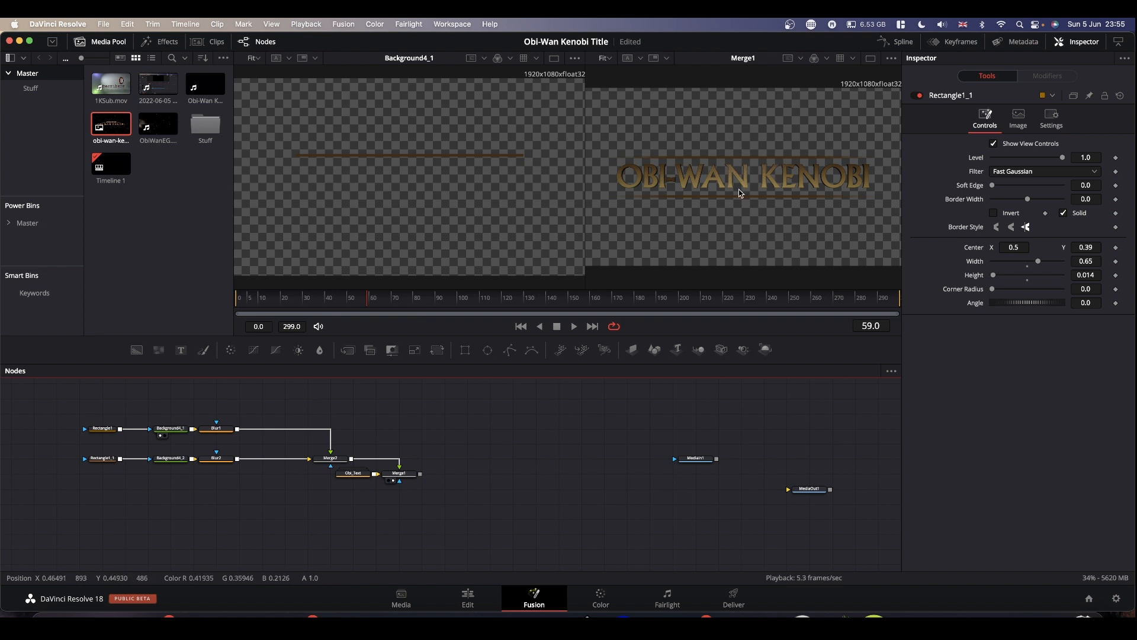
click(301, 462)
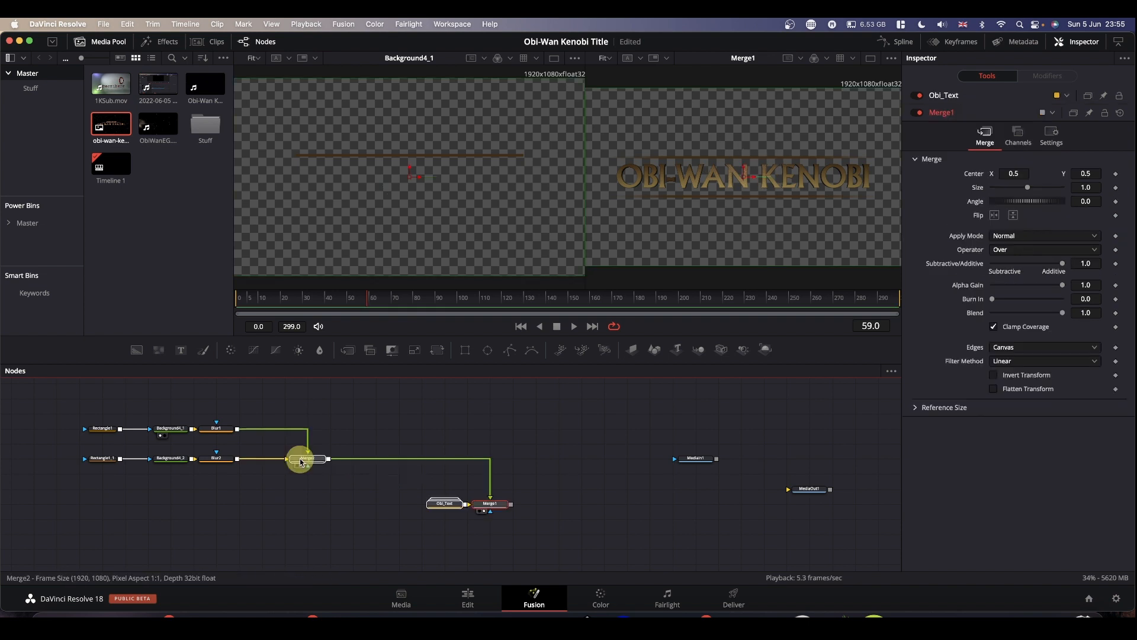
drag(301, 462, 296, 462)
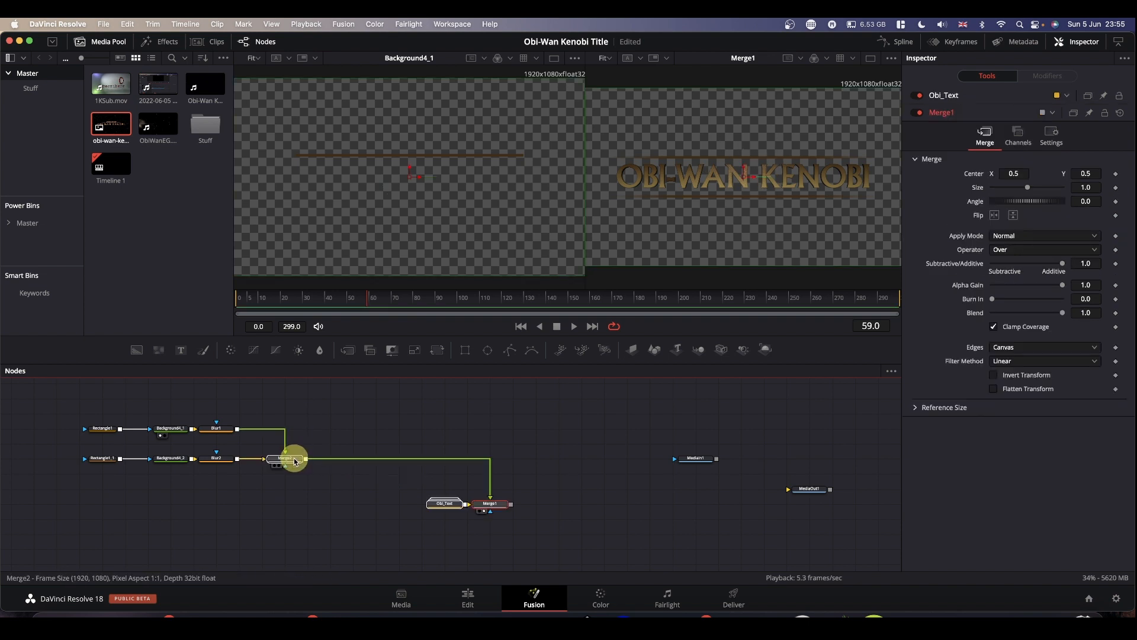
click(297, 462)
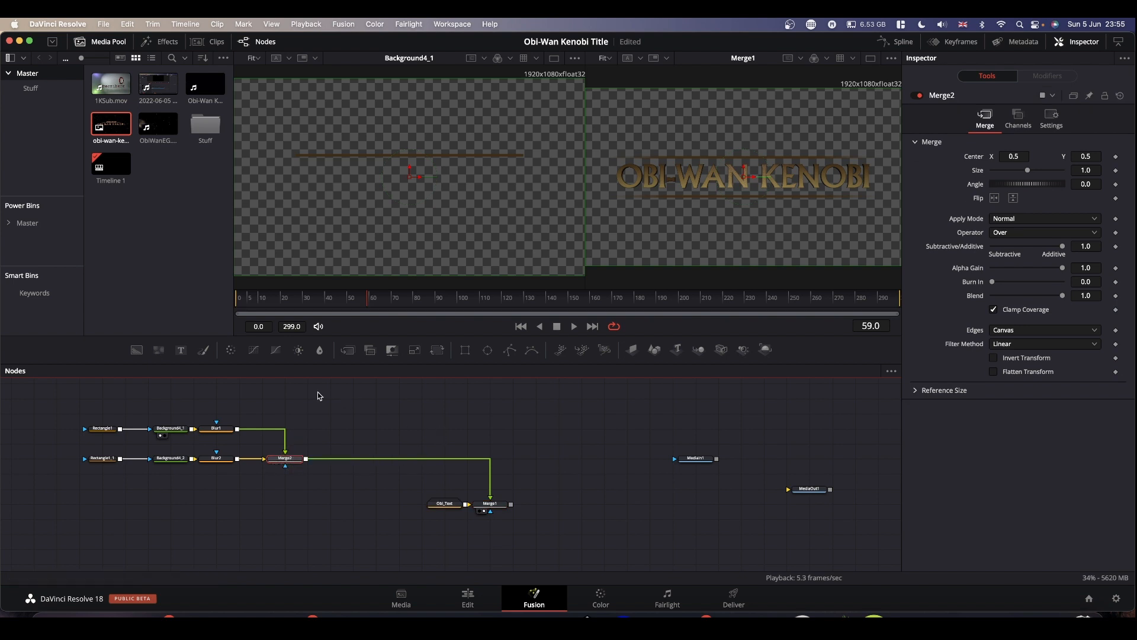
- Add a new text node above the line to Merge1 and enter "STAR WARS" as its text
drag(181, 349, 443, 415)
click(955, 211)
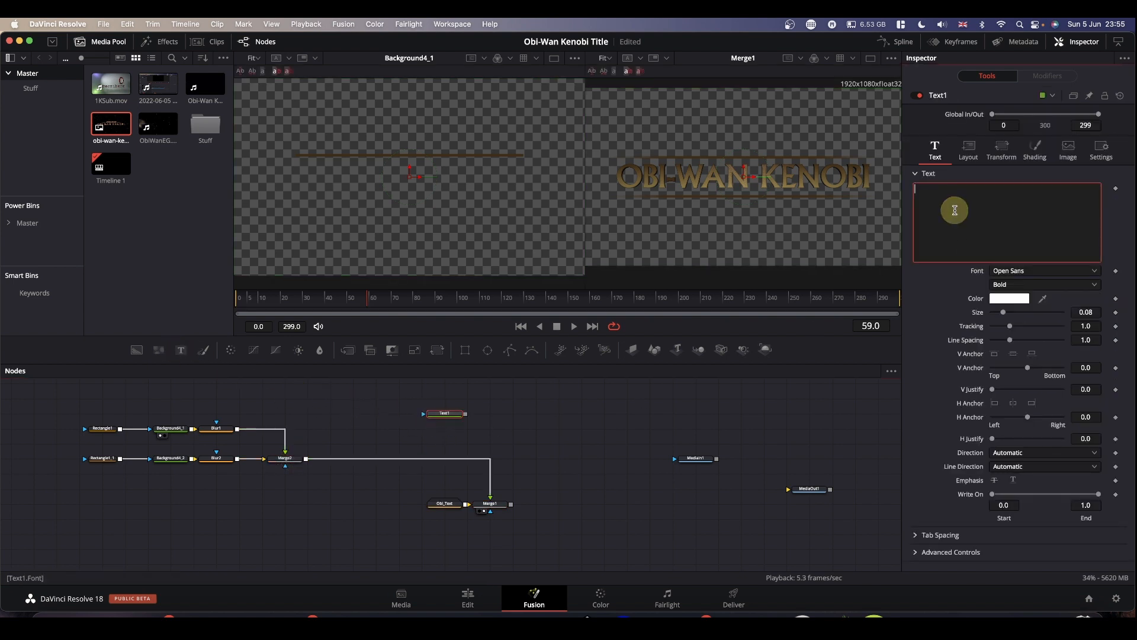
text(STAR)
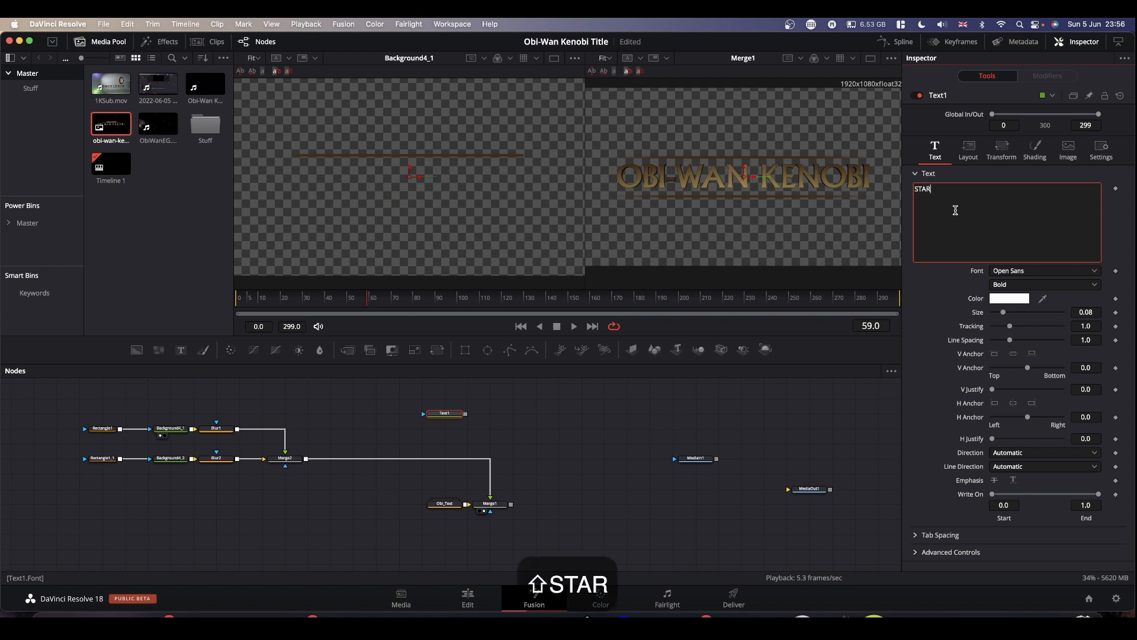
text( WAR)
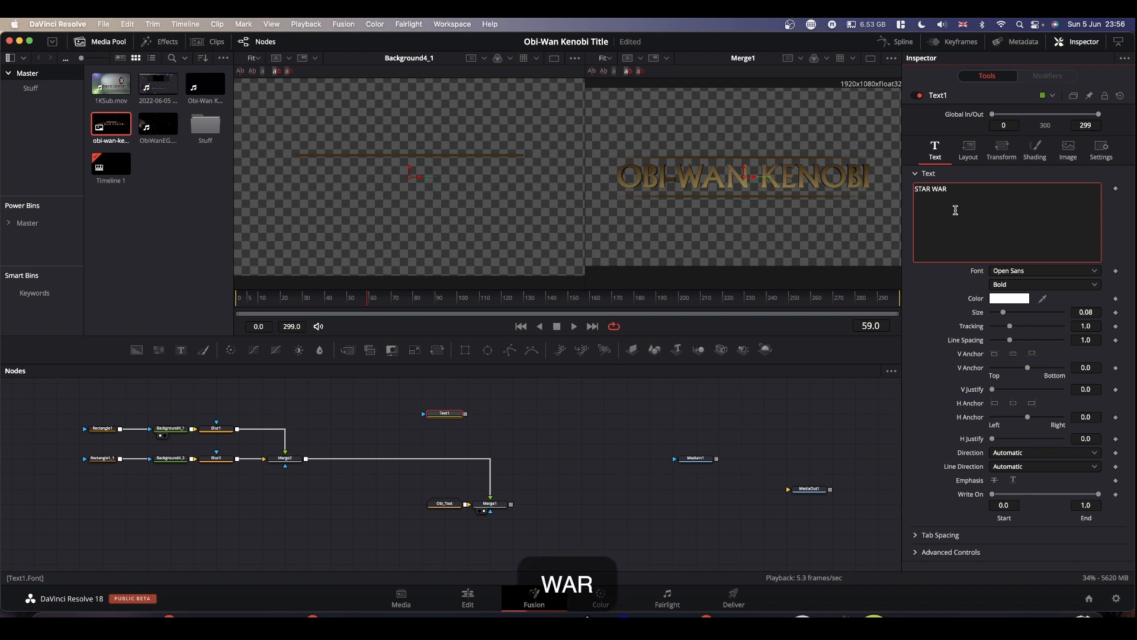
text(S)
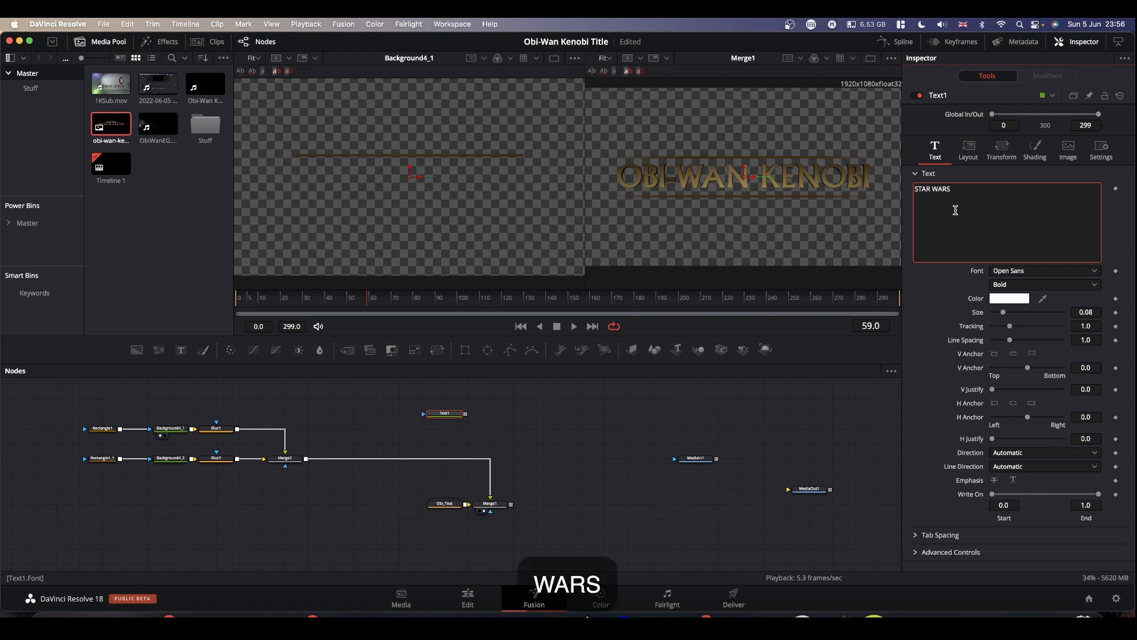
- Set the STAR WARS text's font to SF Distant Galaxy
click(1023, 272)
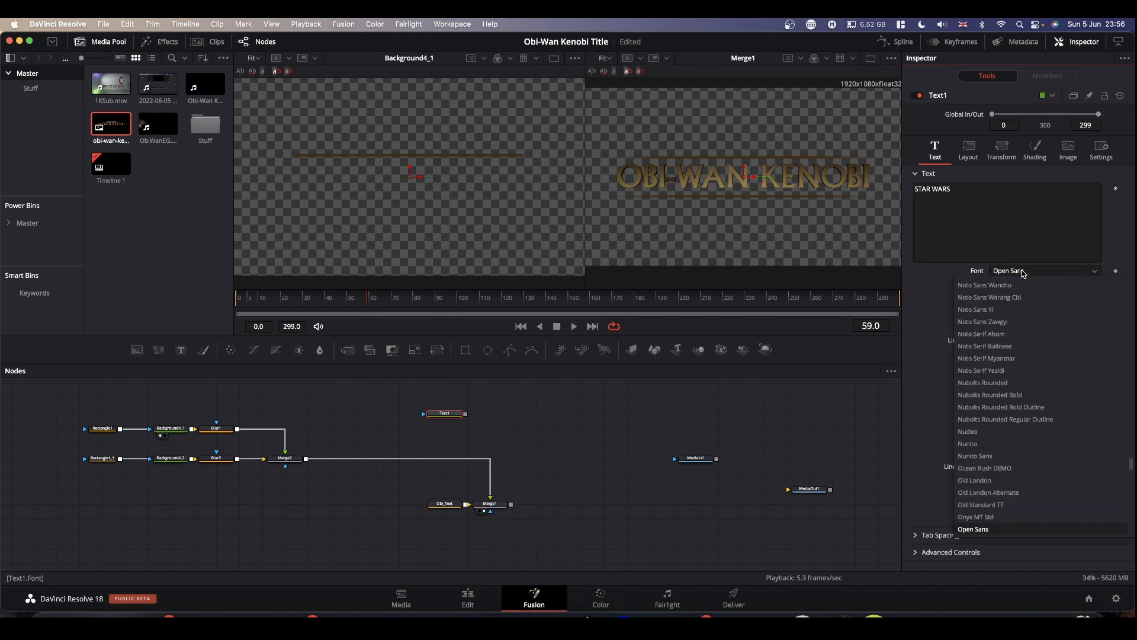
text(sf)
scroll(1005, 445, down, 5)
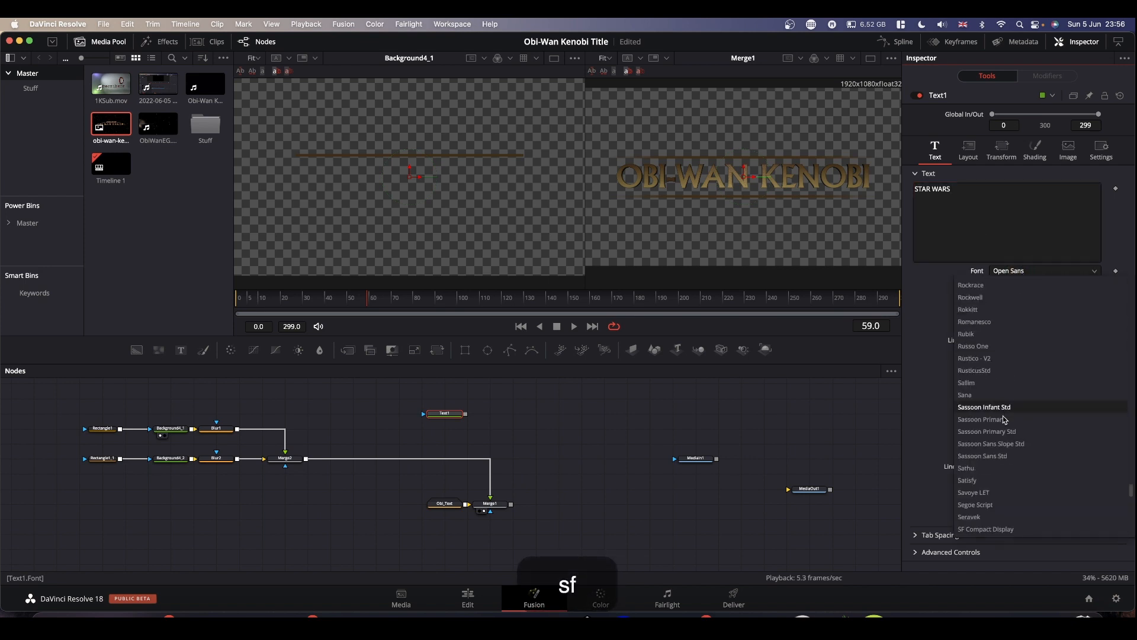
scroll(1005, 444, down, 2)
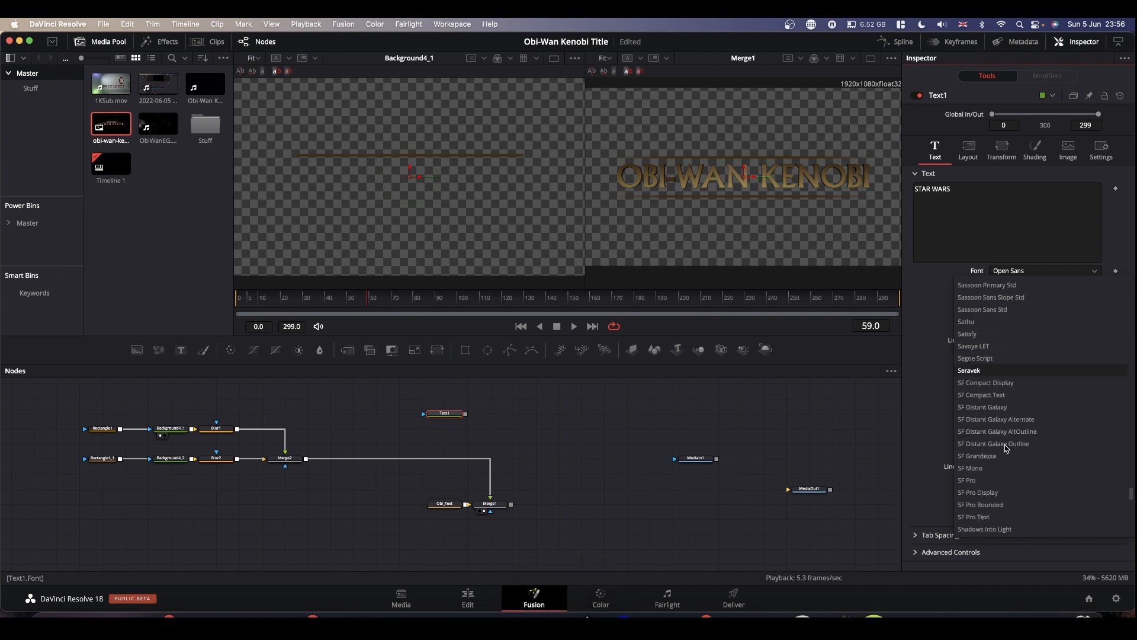
click(982, 407)
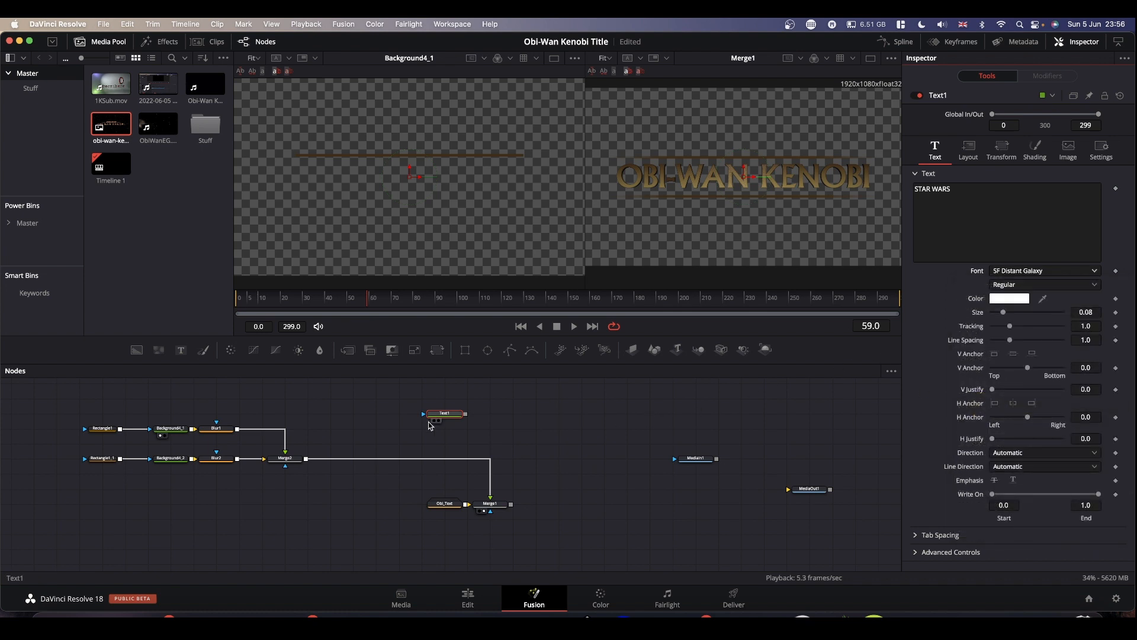
- Merge the STAR WARS text over the Merge2 output and reduce its size to 0.0568
drag(468, 417, 305, 459)
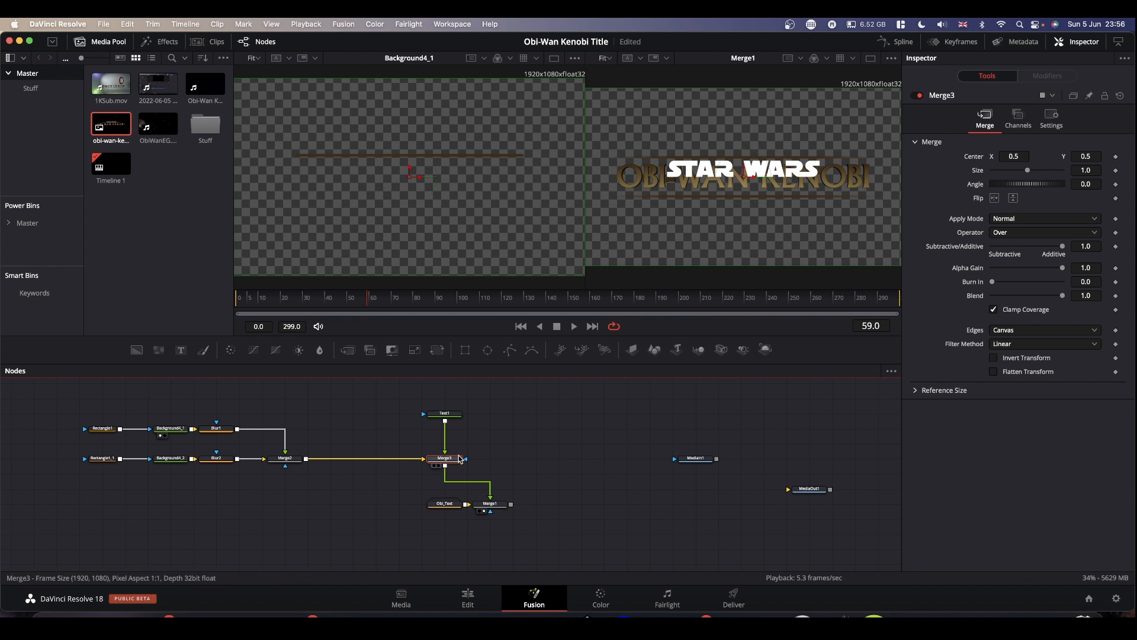
click(445, 413)
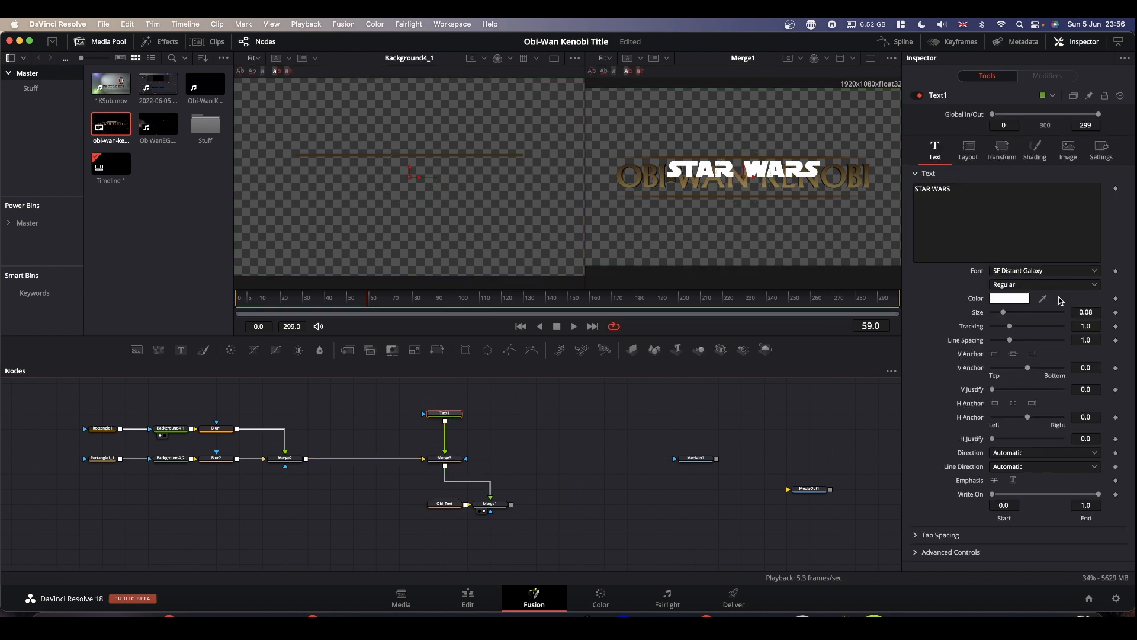
drag(1089, 312, 961, 311)
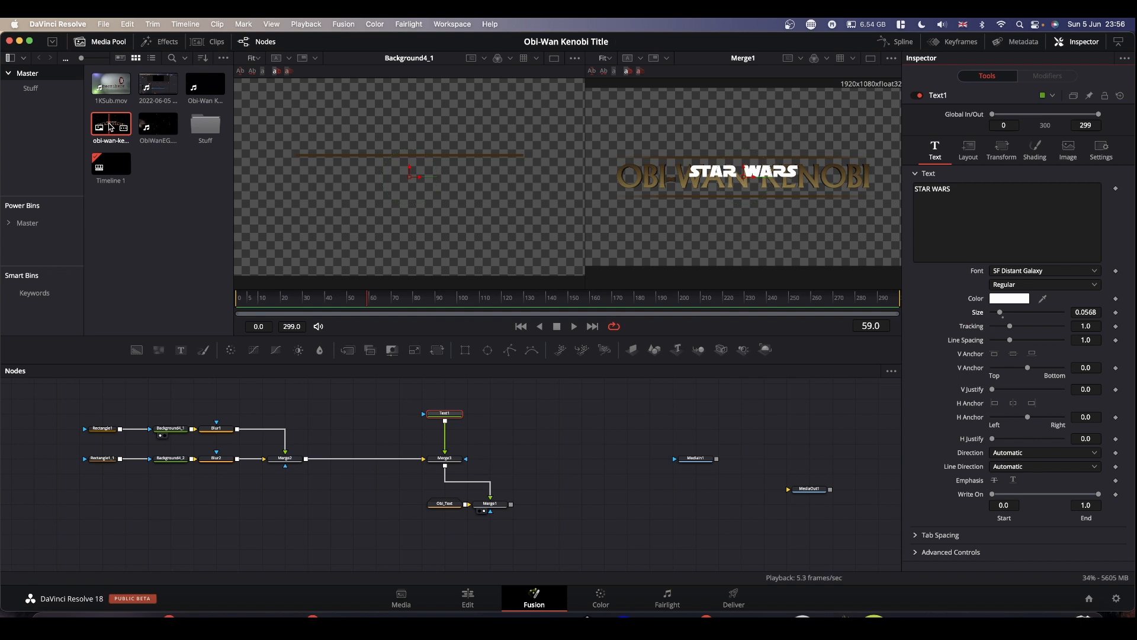
- Load the Obi-Wan Kenobi reference image for comparison and move the STAR WARS text up above the main title
drag(110, 126, 393, 172)
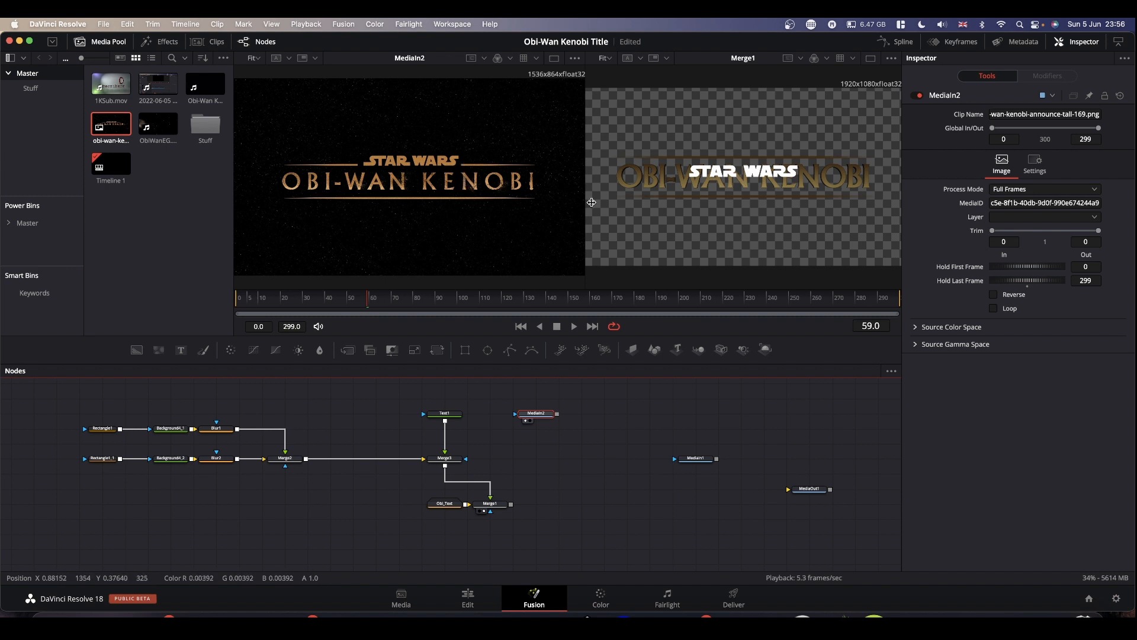
click(445, 413)
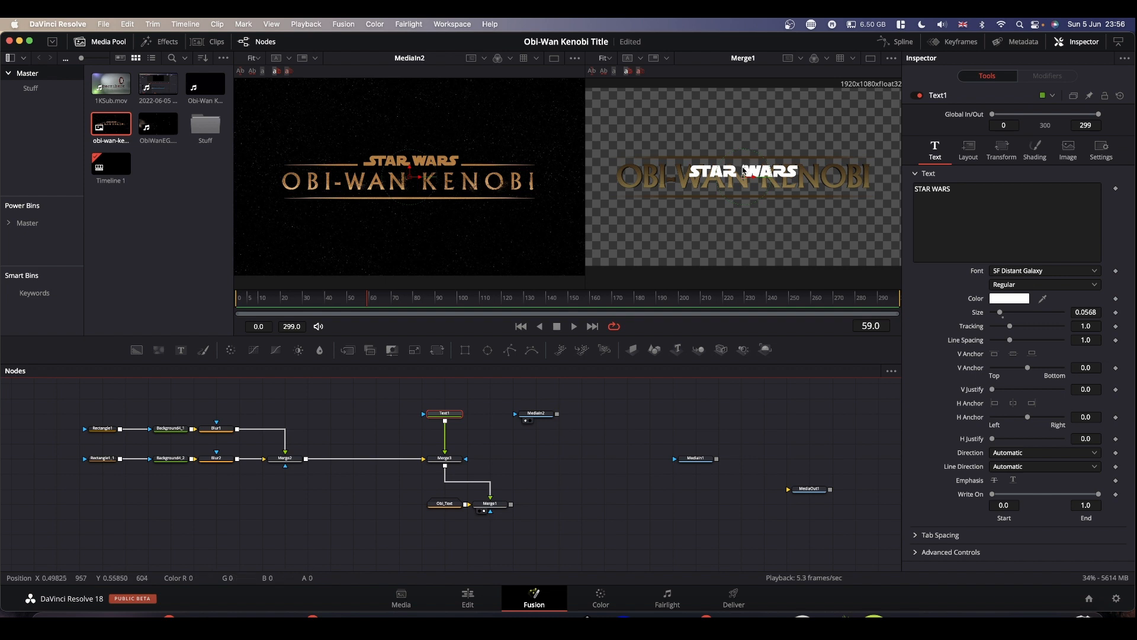
click(746, 168)
drag(745, 168, 745, 152)
scroll(745, 151, up, 4)
scroll(746, 152, down, 2)
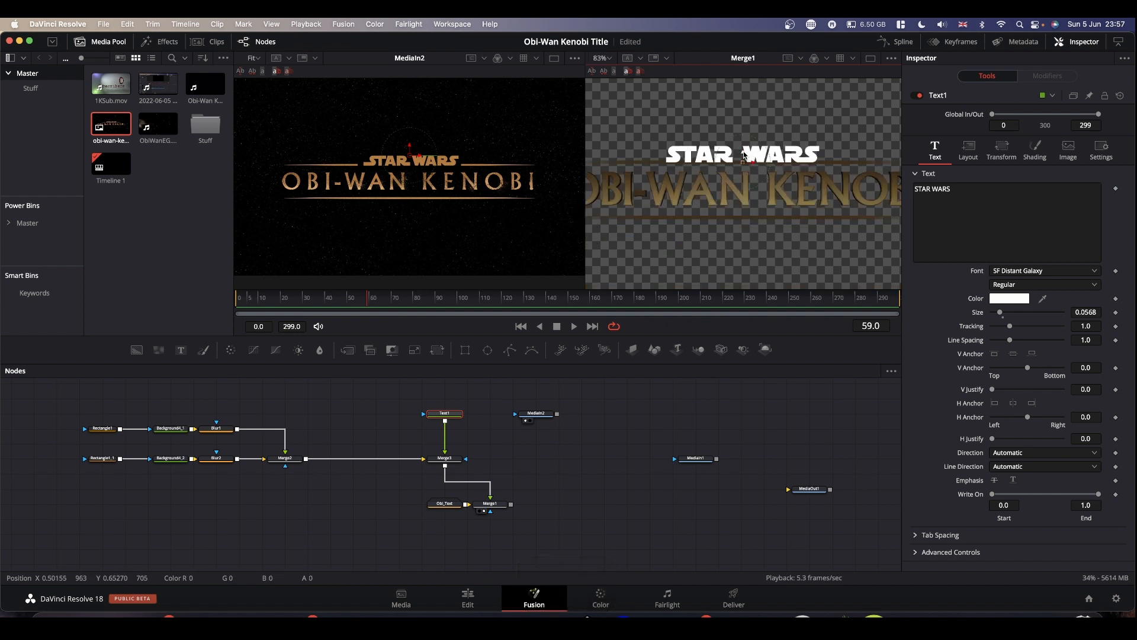
drag(744, 152, 744, 151)
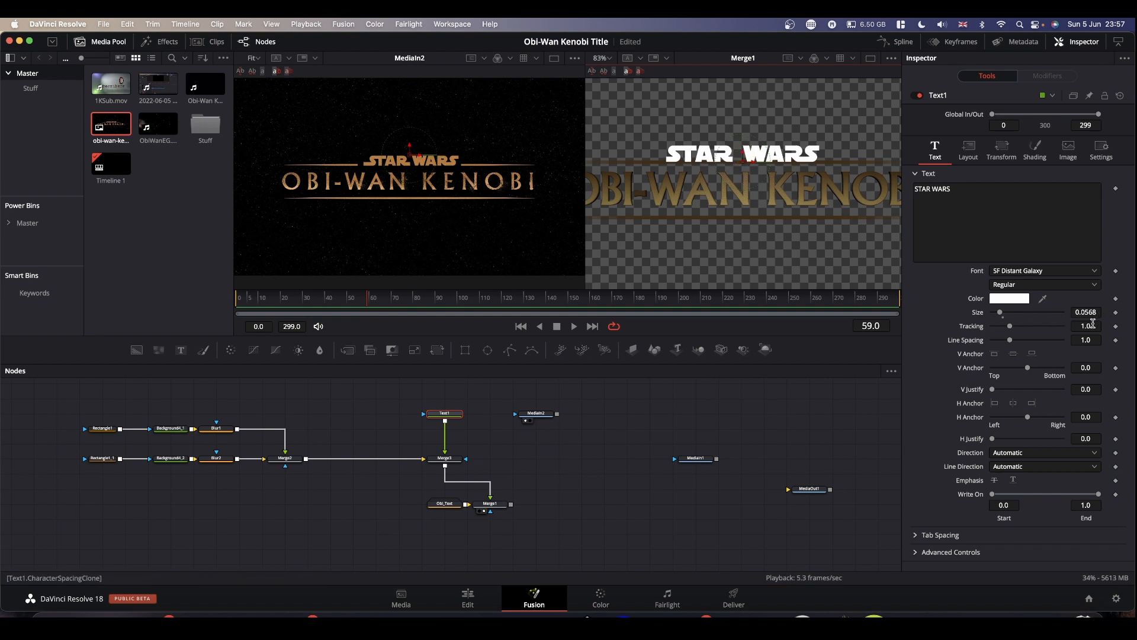
- Tighten the STAR WARS text's tracking to 0.87
drag(1093, 322, 1012, 313)
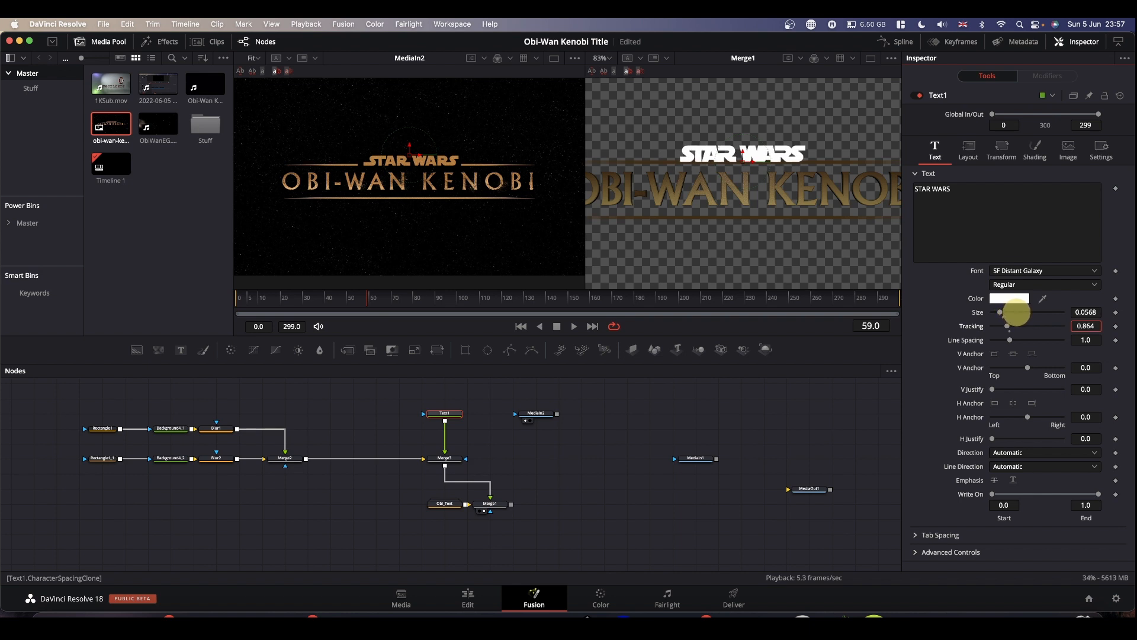
drag(1016, 312, 1021, 312)
drag(1020, 312, 1021, 312)
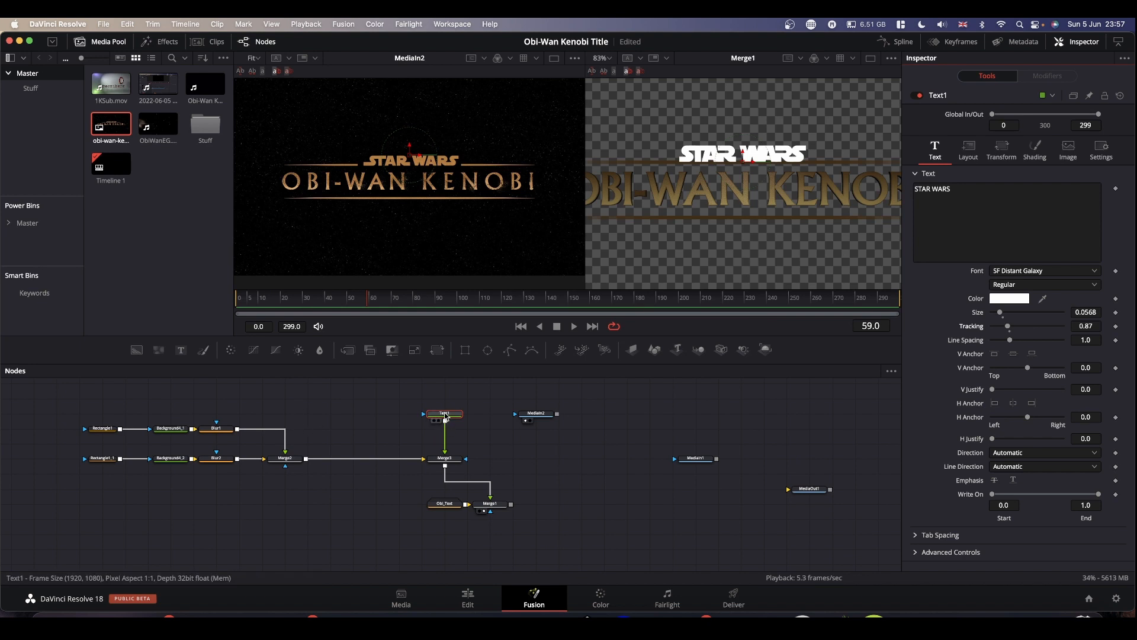
- Sample the STAR WARS text's colour from the brown line above the main title and turn off the Merge1 viewer's checker underlay
click(446, 414)
drag(1045, 300, 821, 155)
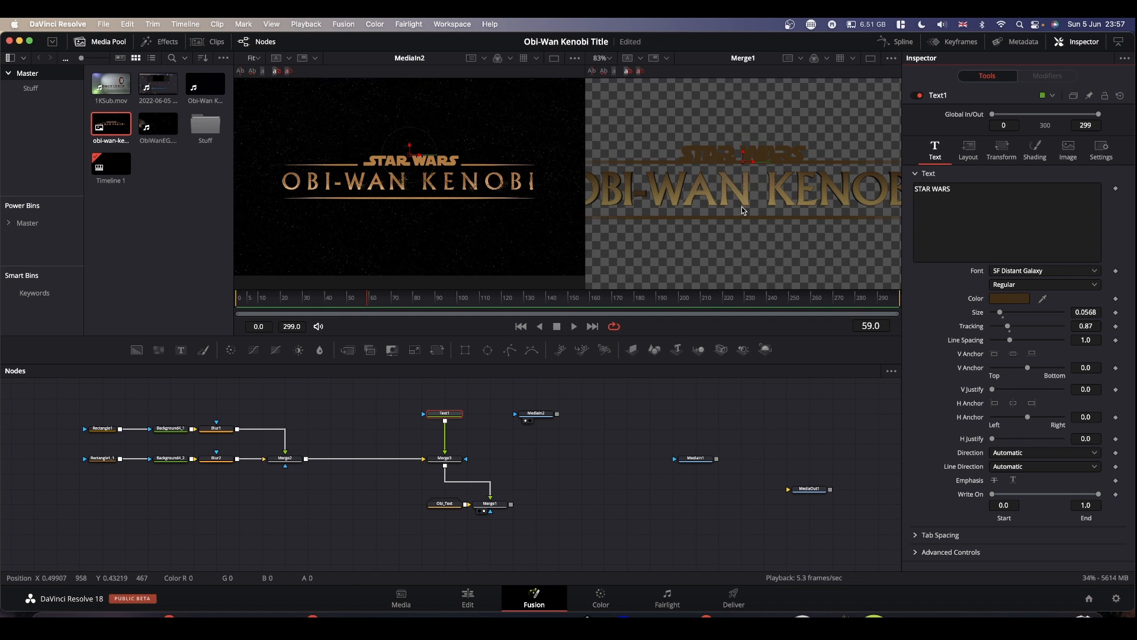
click(891, 59)
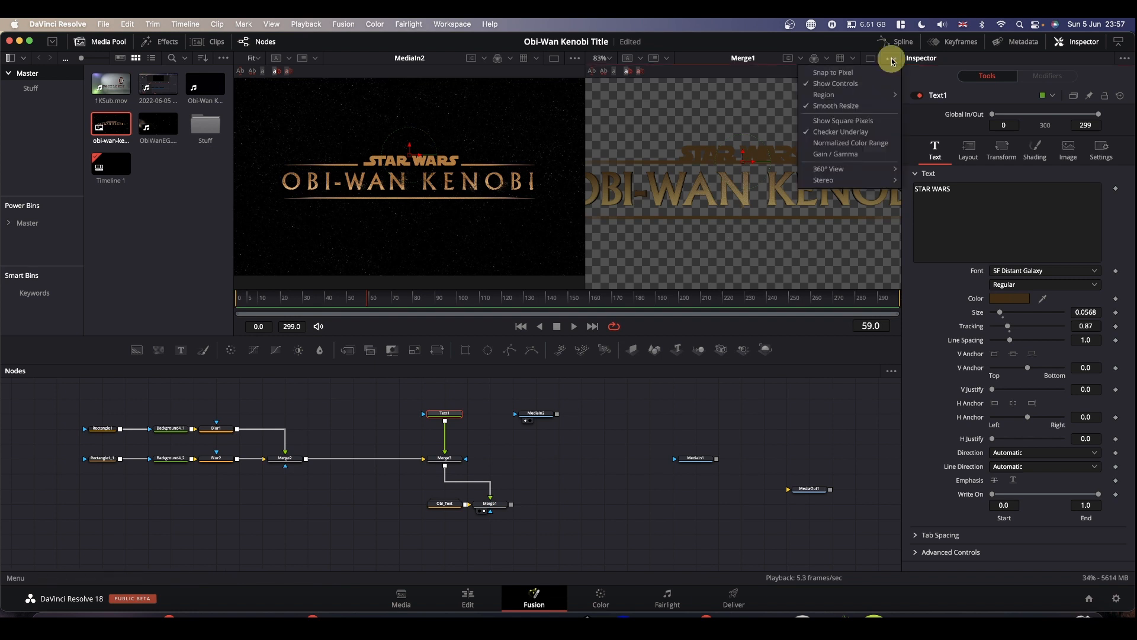
click(828, 136)
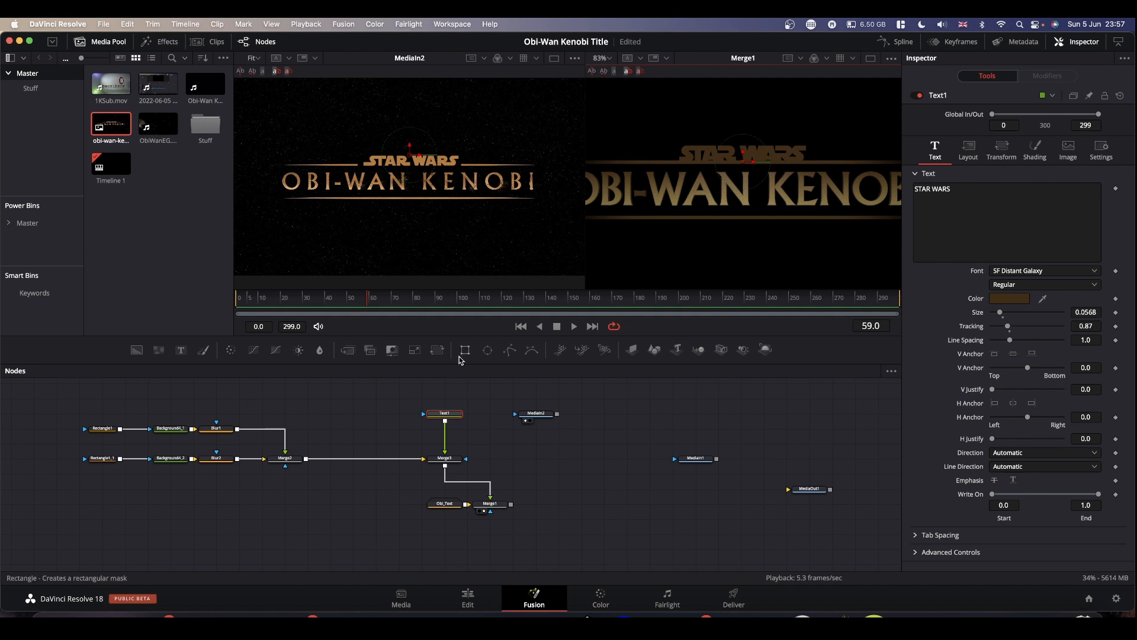
- Add a rectangle mask, connect it to Merge2's effect mask input and invert it
drag(465, 349, 289, 489)
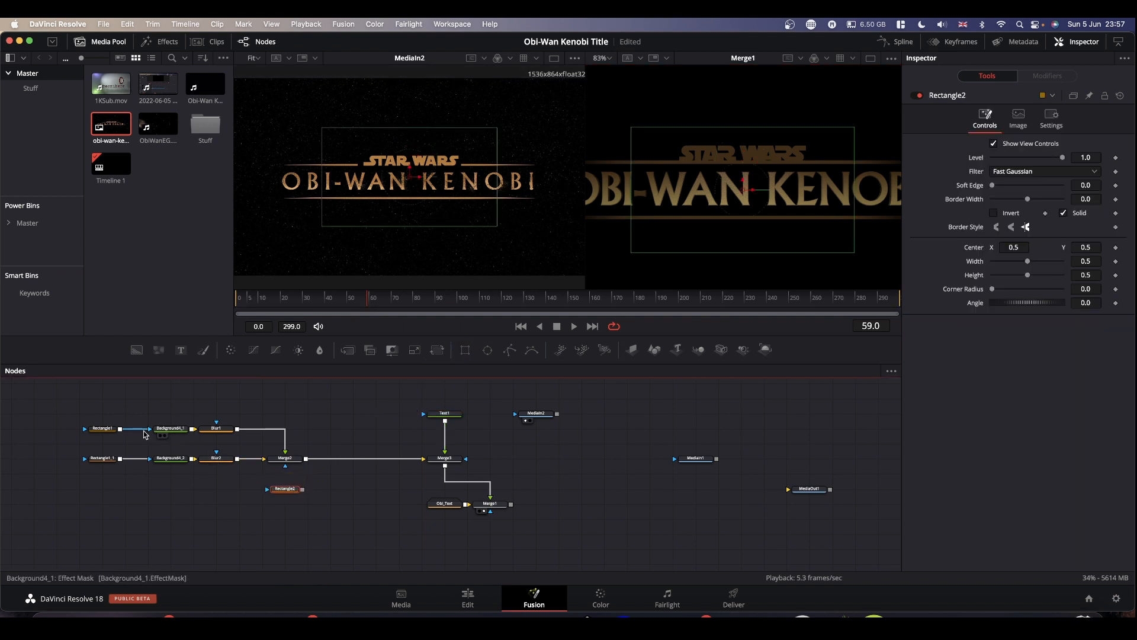
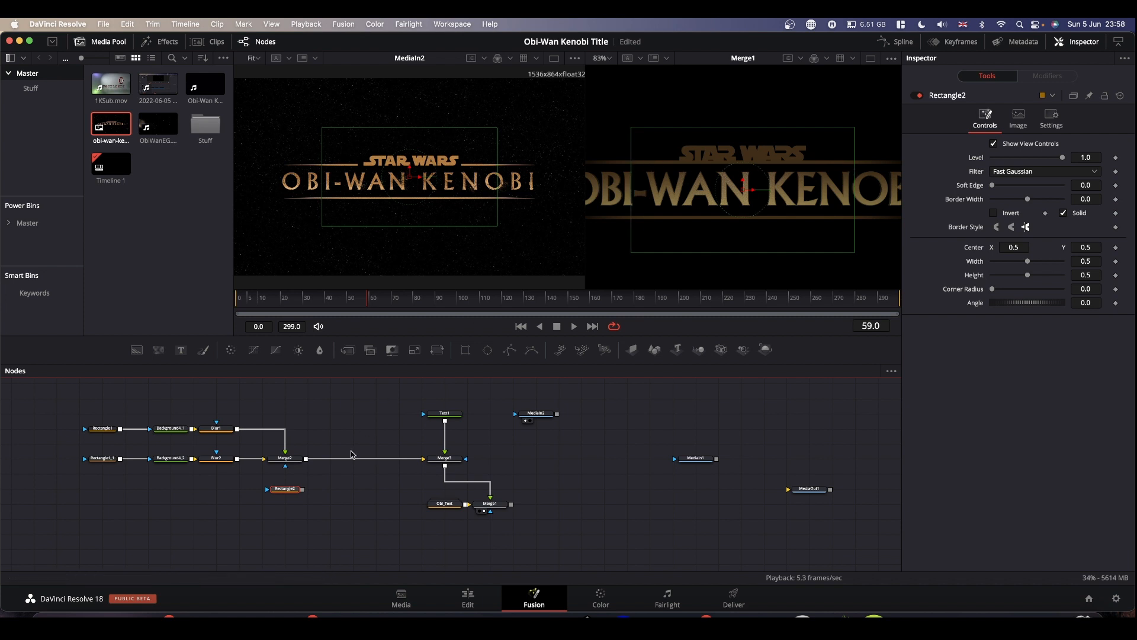
drag(303, 491, 285, 468)
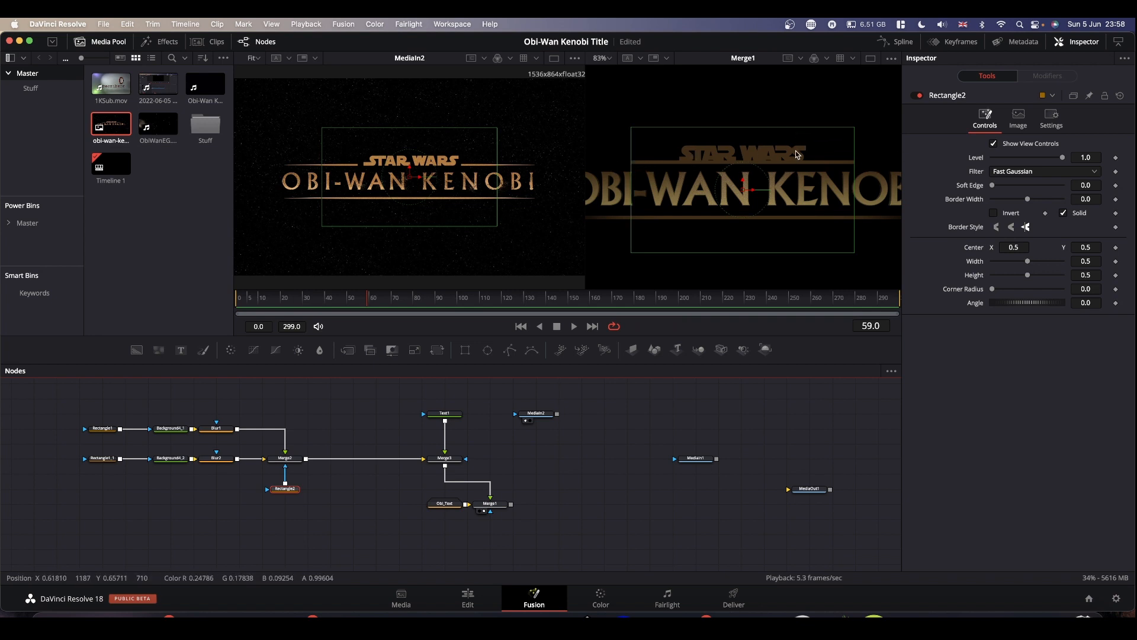
click(996, 213)
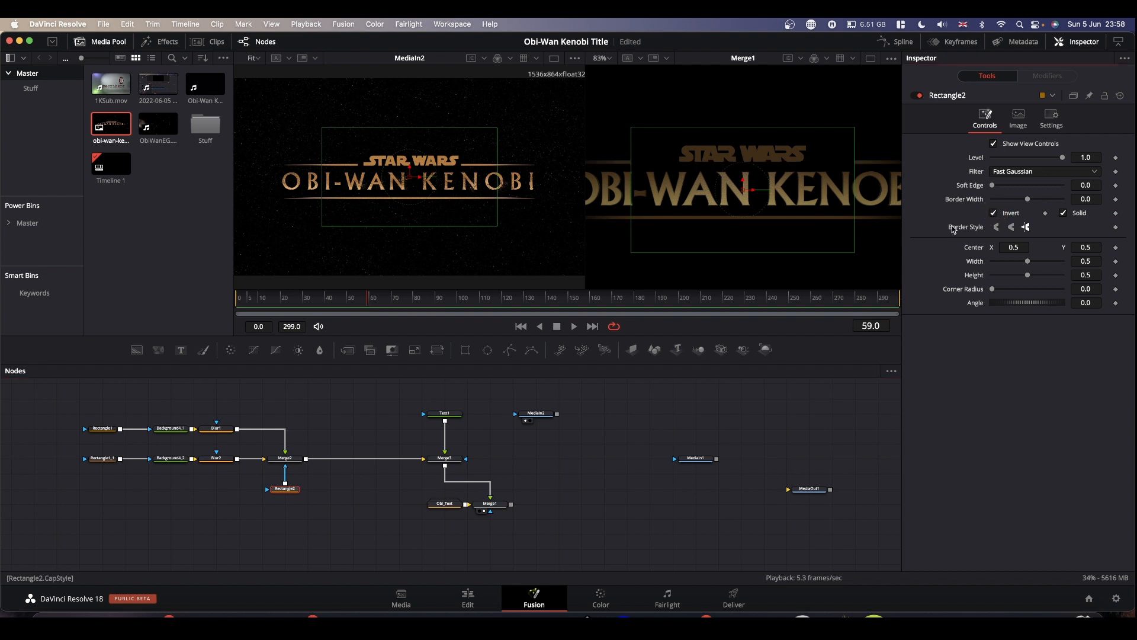
- Reshape the rectangle mask around the STAR WARS text with centre Y about 0.672, width about 0.321 and height about 0.165
drag(742, 178, 744, 138)
drag(757, 83, 758, 126)
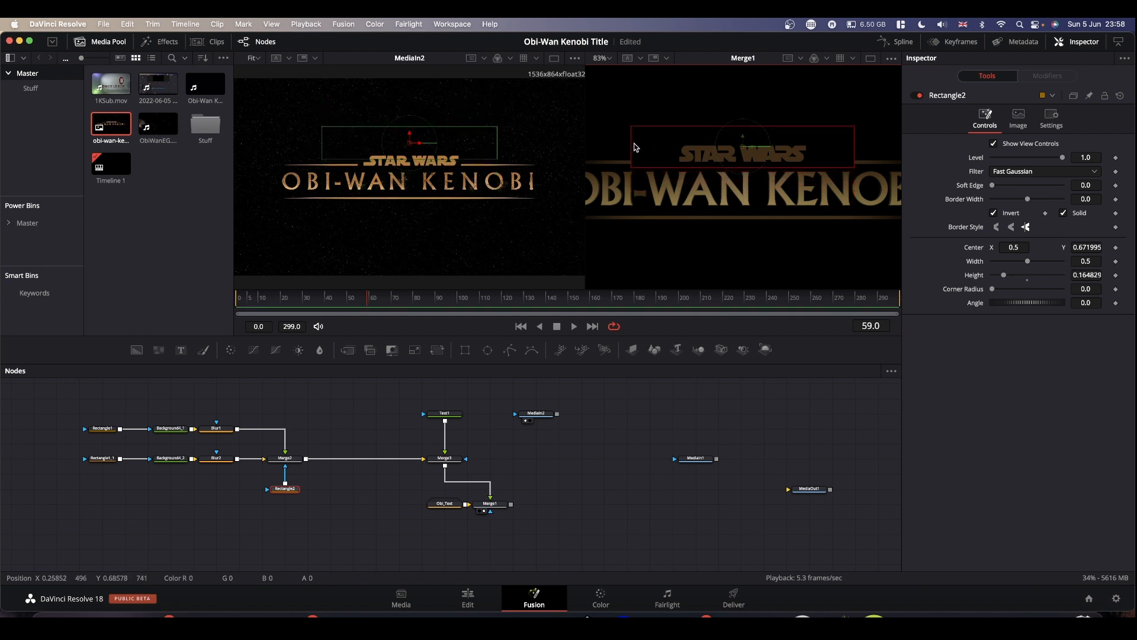
drag(633, 148, 672, 151)
click(761, 388)
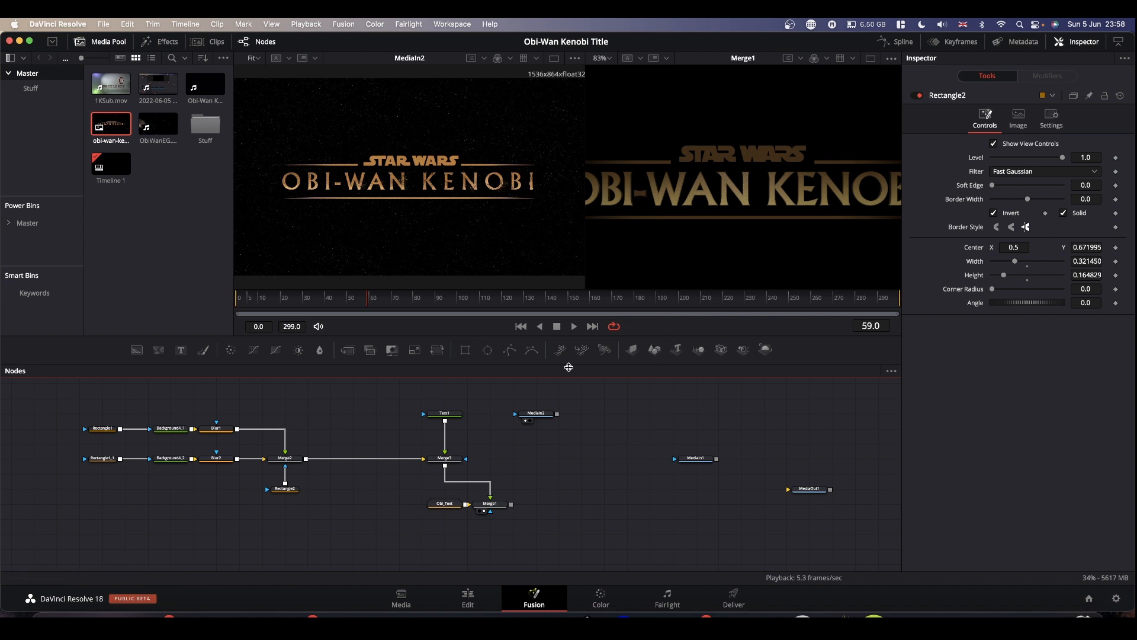
- Nudge the STAR WARS text down into the gap in the upper line and fit the Merge1 viewer to the frame
click(447, 417)
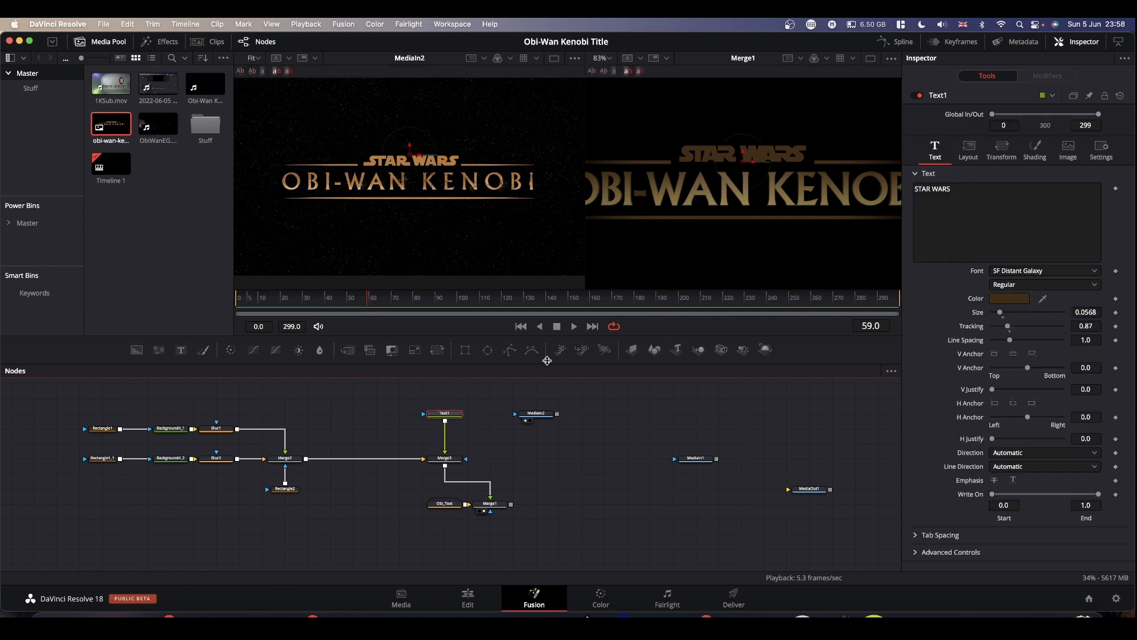
drag(754, 165, 742, 152)
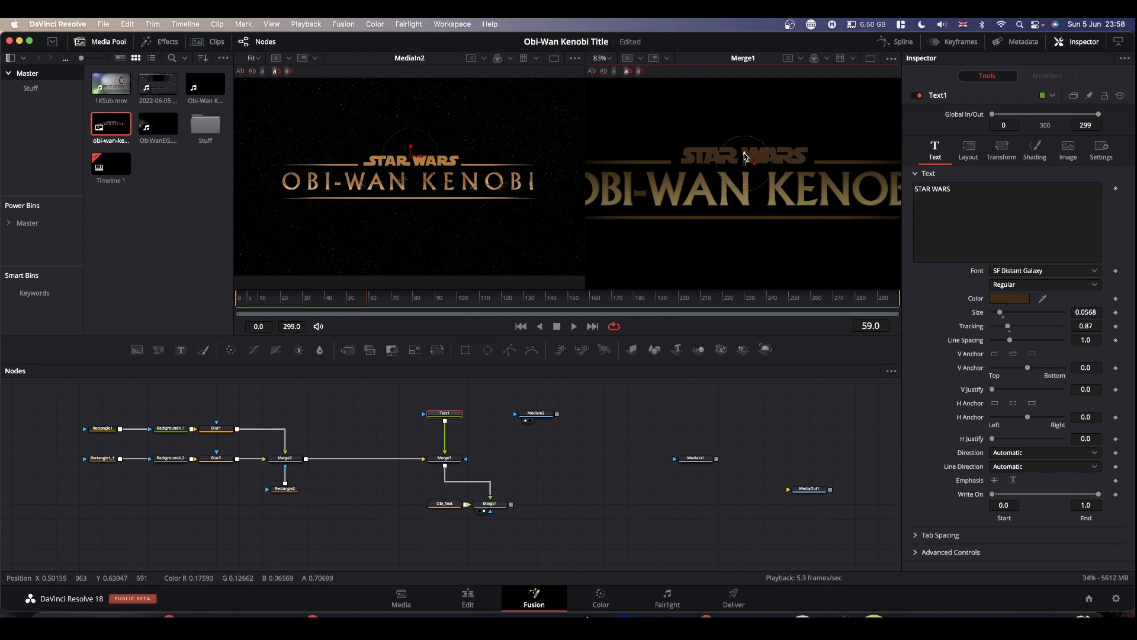
drag(744, 153, 745, 158)
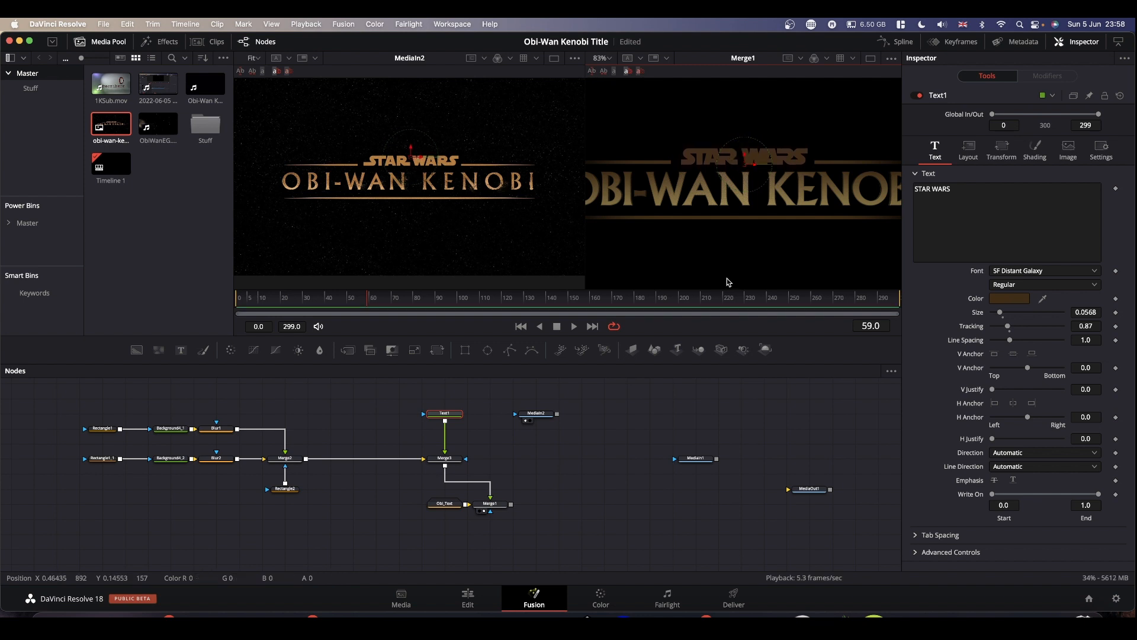
click(611, 59)
click(601, 73)
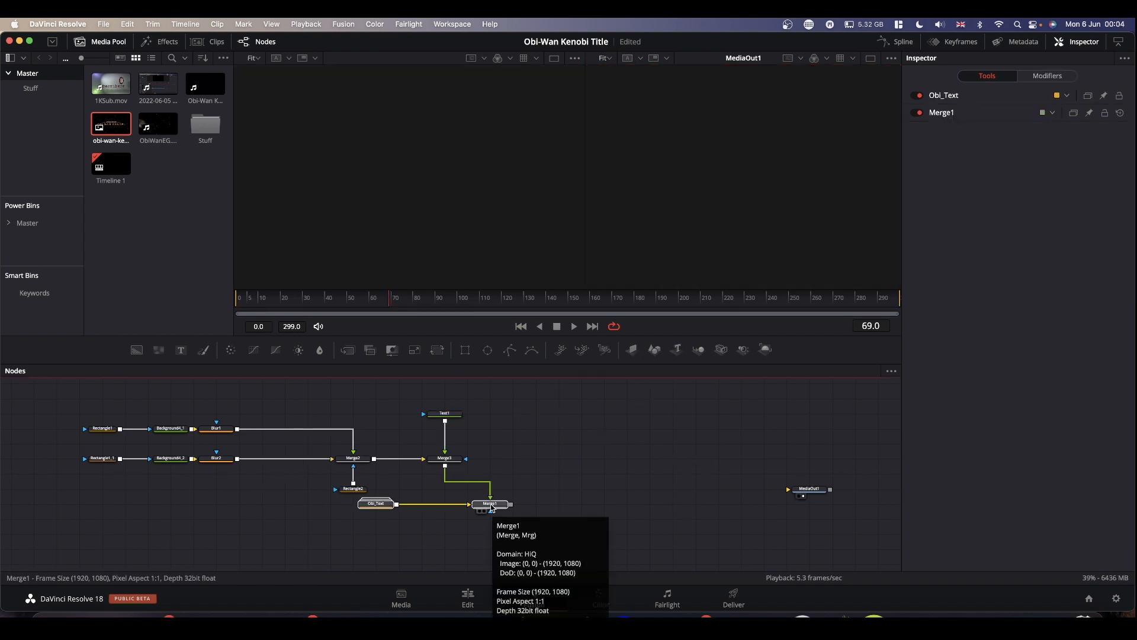
- Realign the Obi_Text and Merge1 nodes beneath Merge3 and show Merge1 in the second viewer
drag(488, 507, 446, 524)
click(447, 524)
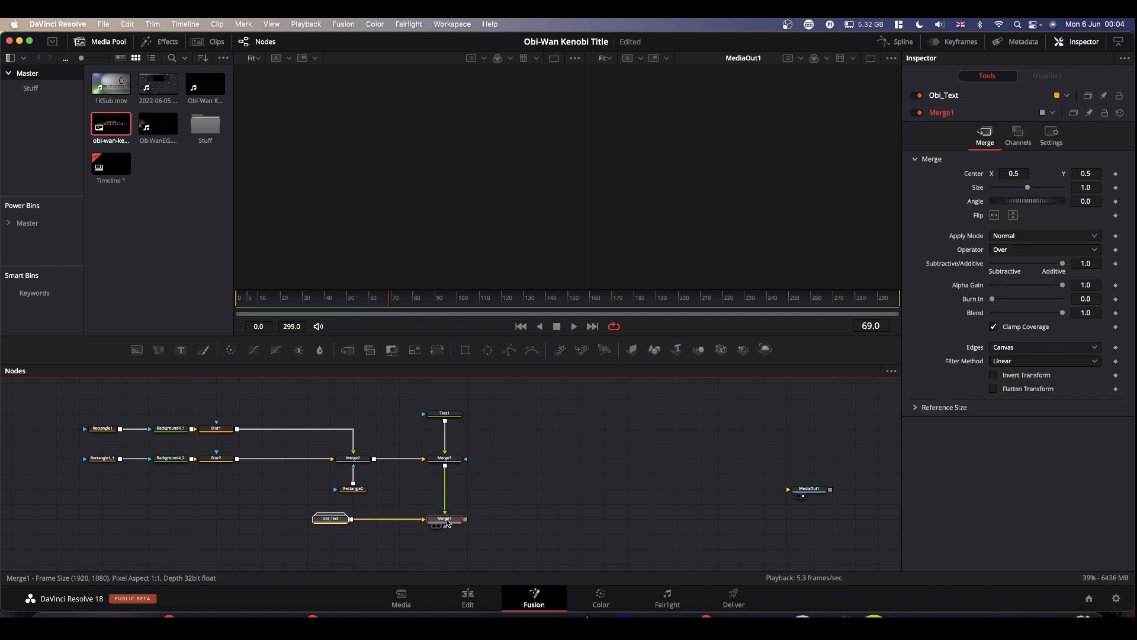
click(683, 240)
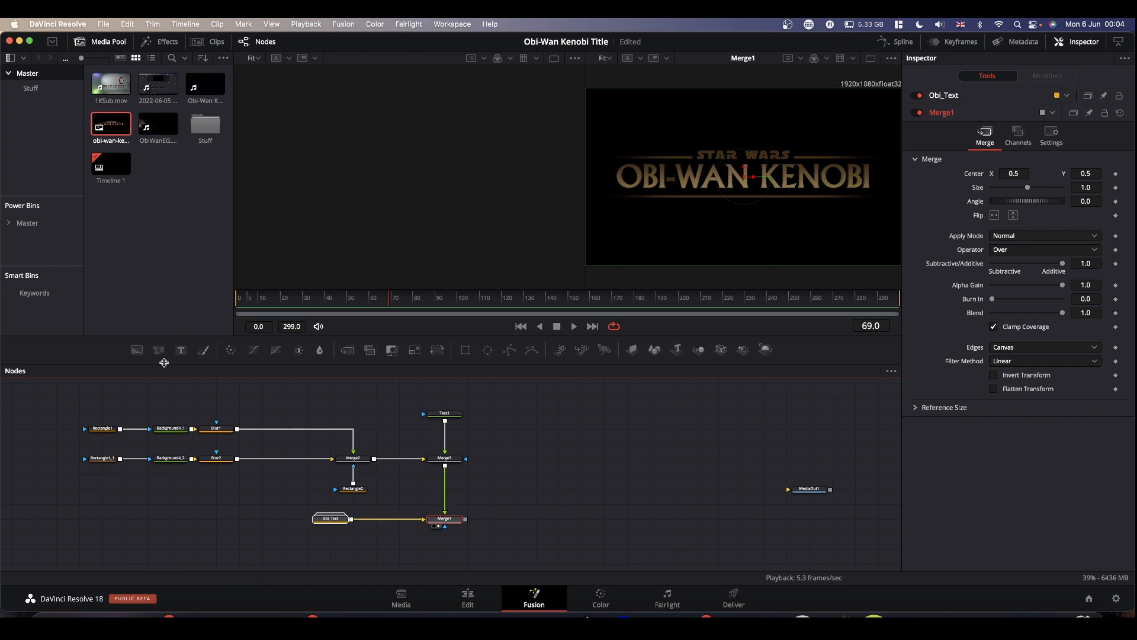
- Add a Background node beside Merge1, set its alpha to 0 and place it slightly lower than Merge1
drag(137, 350, 527, 517)
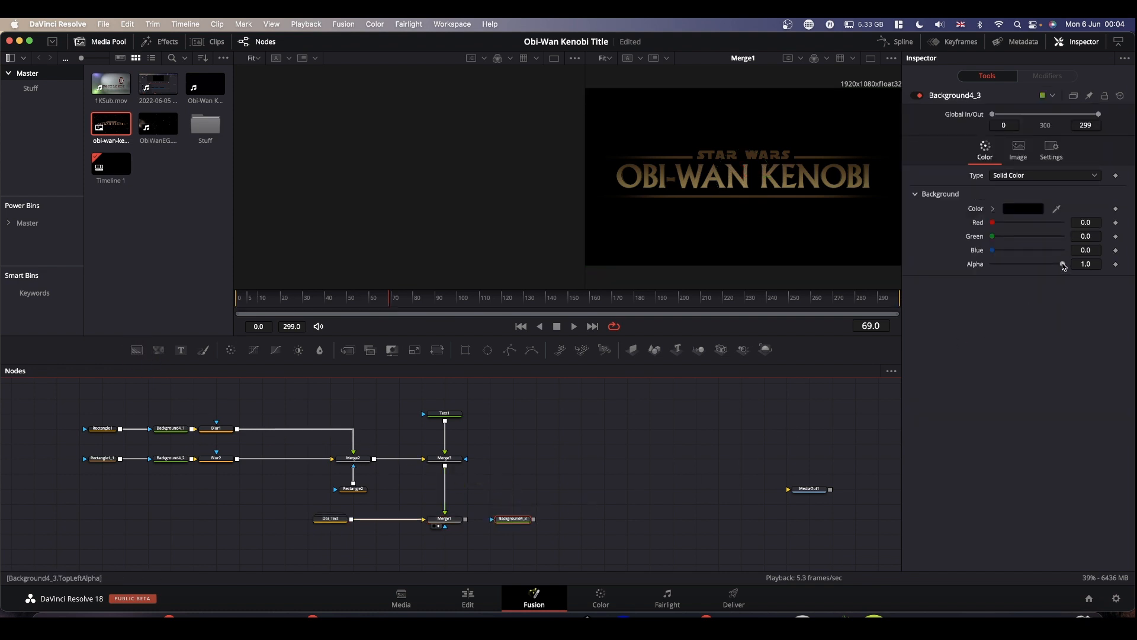
drag(1062, 263, 940, 263)
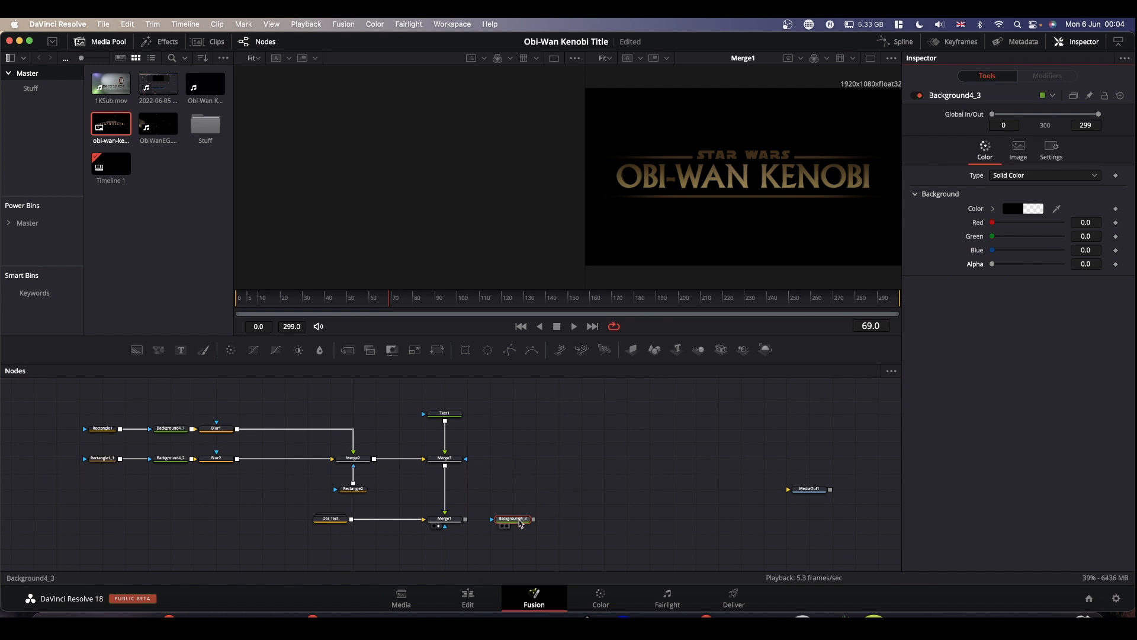
drag(513, 519, 514, 534)
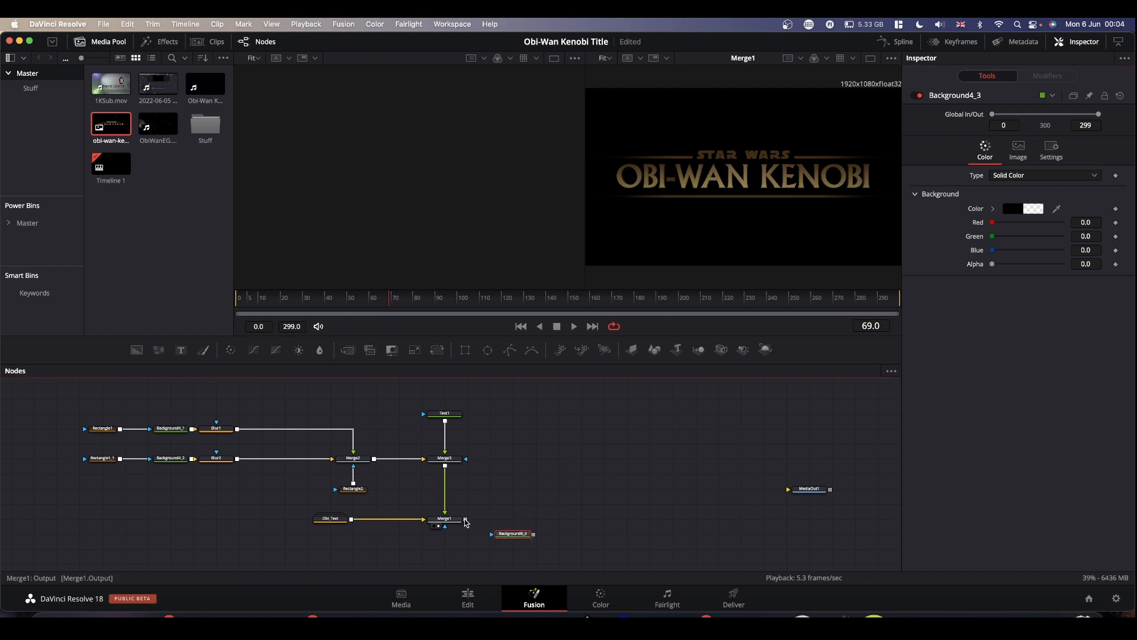
- Merge Merge1's output over the transparent background and show the new Merge4 in the first viewer
key(super+s)
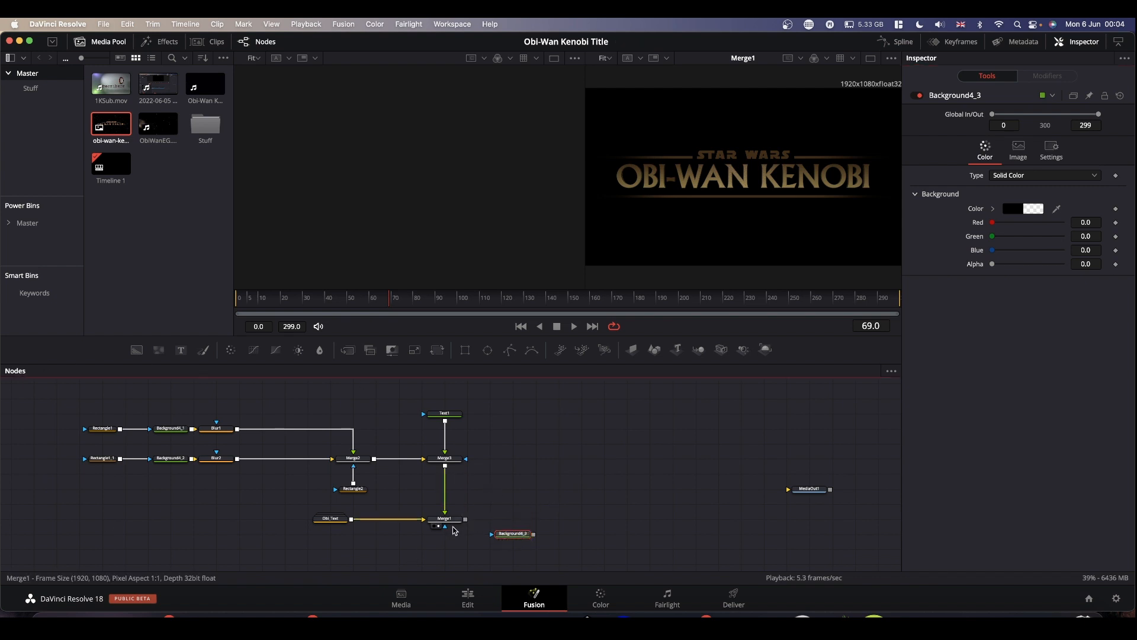
drag(466, 520, 536, 537)
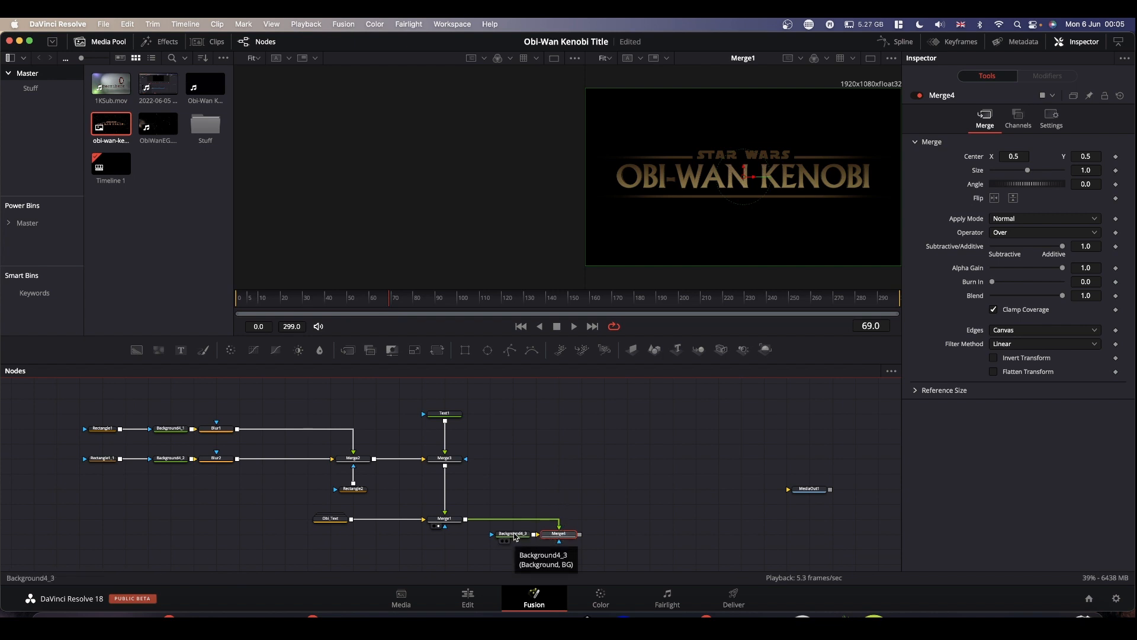
drag(515, 536, 449, 209)
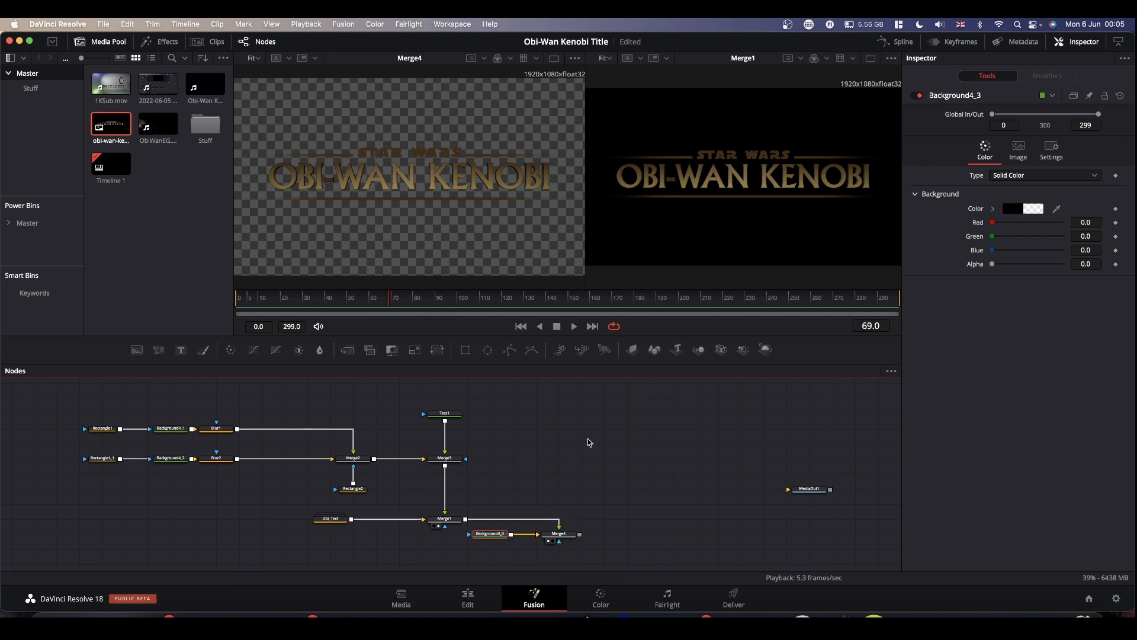
- Add a rectangle mask to Merge4, show Merge4 in the second viewer and invert the mask
scroll(589, 443, down, 2)
scroll(589, 443, down, 5)
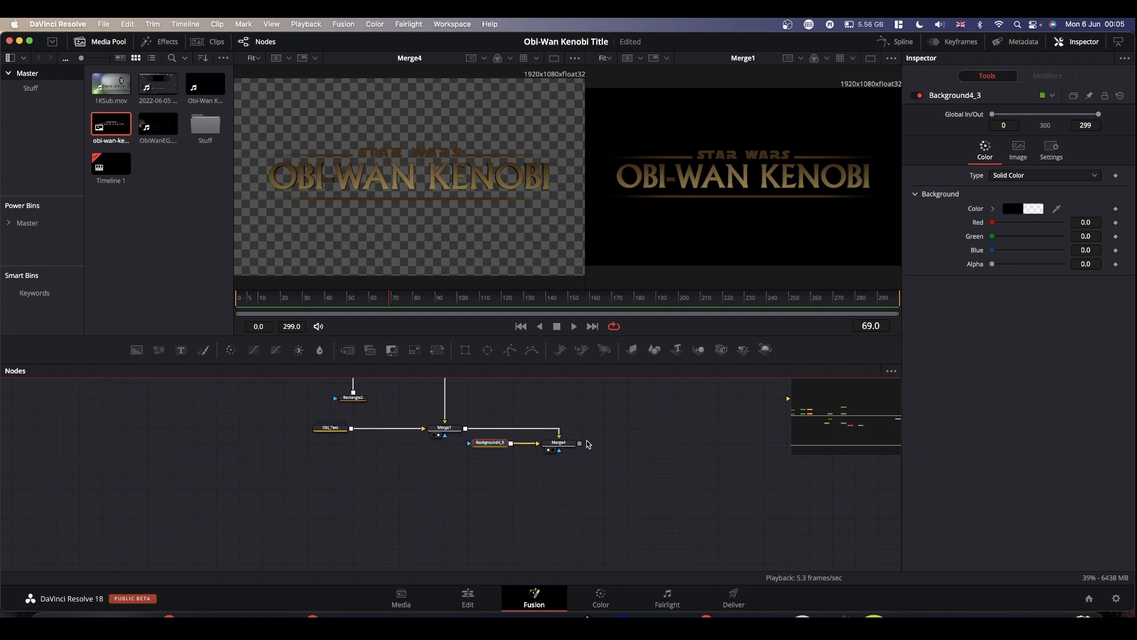
scroll(588, 443, up, 2)
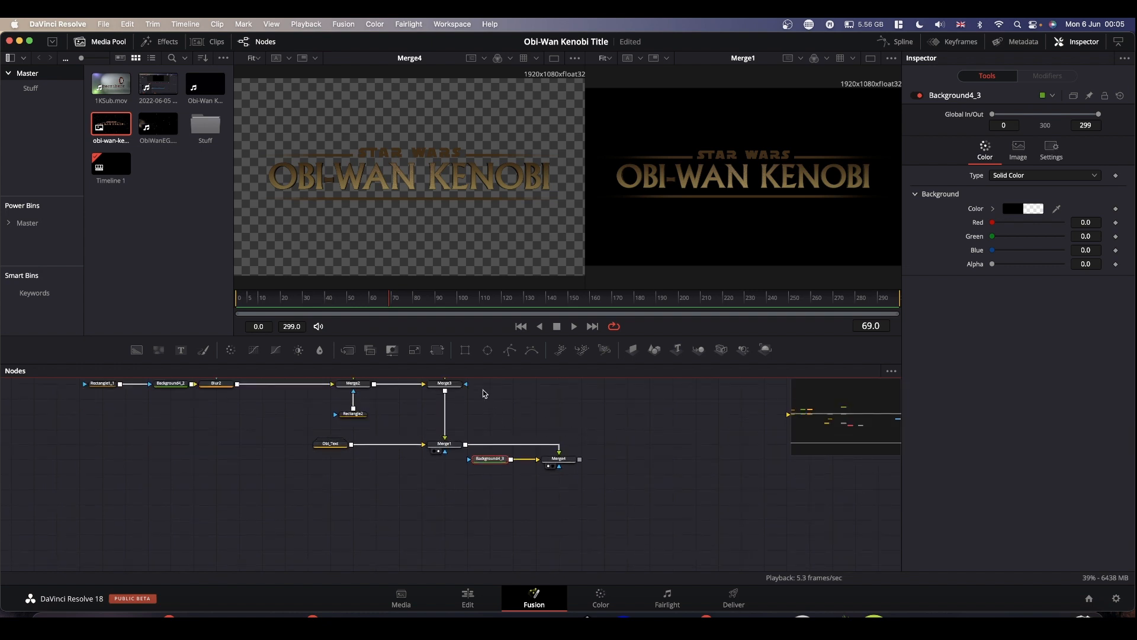
drag(465, 353, 559, 466)
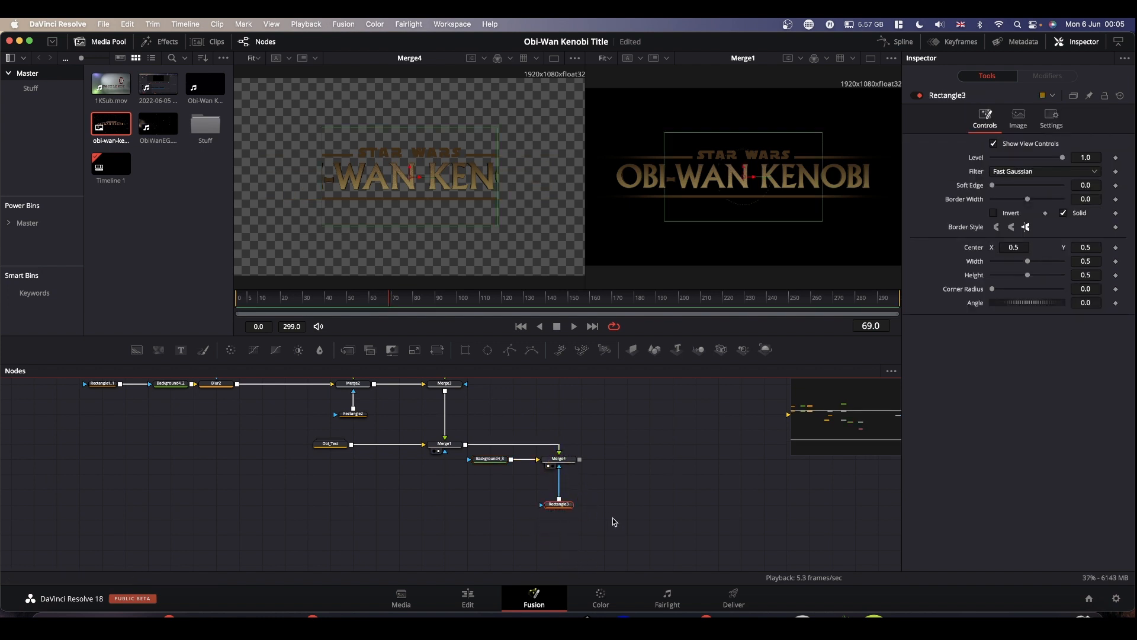
click(559, 459)
key(2)
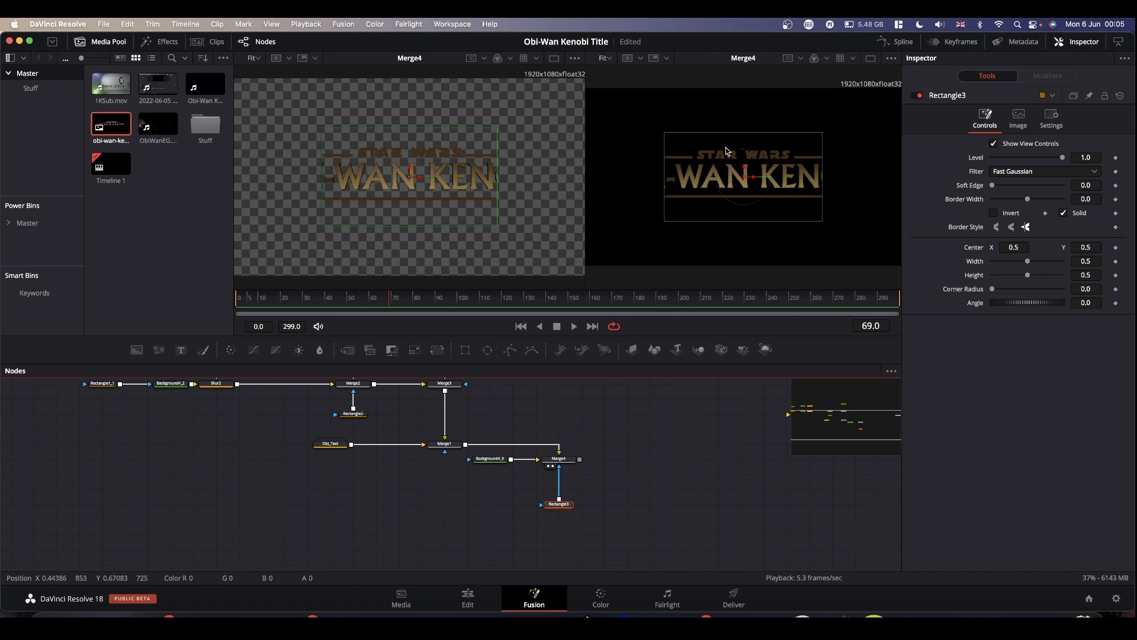
click(994, 214)
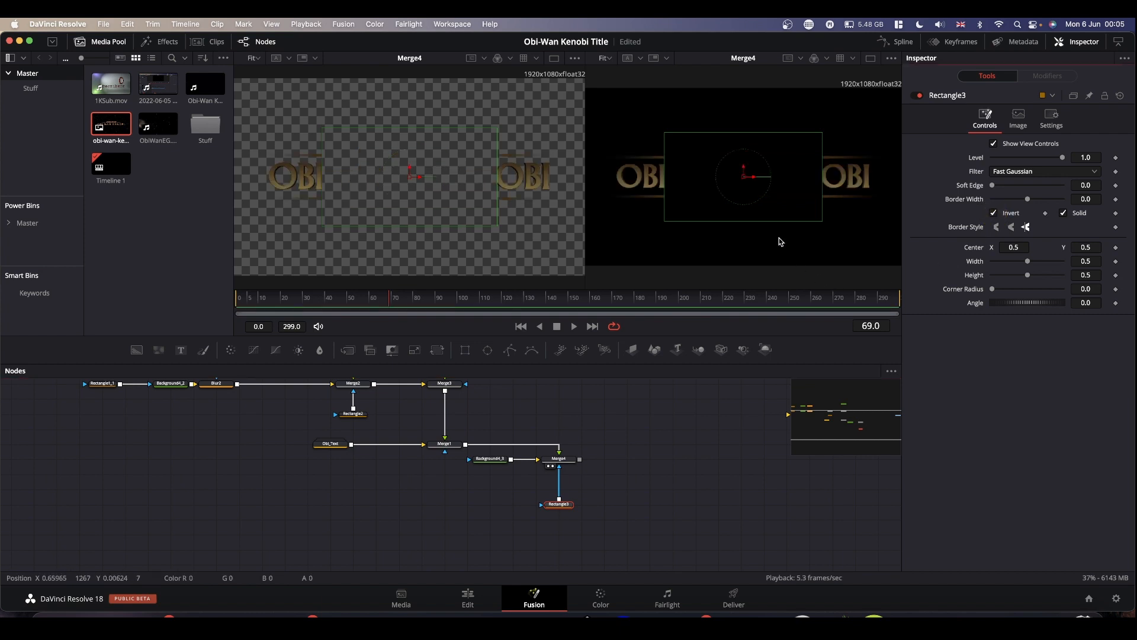
- Enlarge the inverted rectangle mask to width 0.89 and height 1.0 and move it sideways to centre X about 0.665
drag(767, 221, 767, 255)
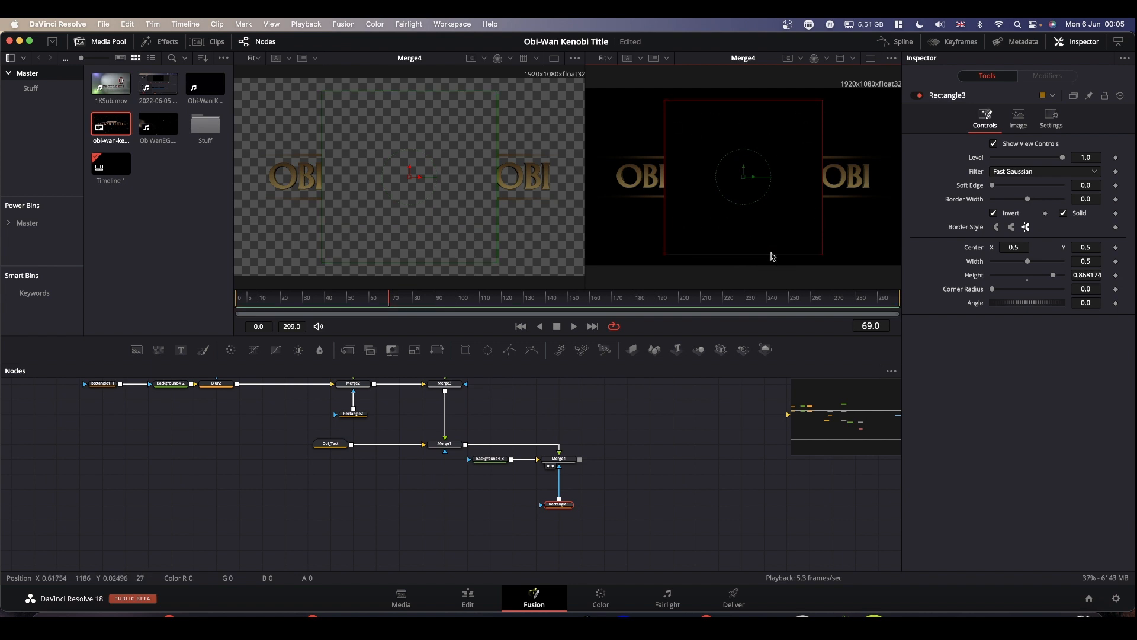
drag(769, 254, 804, 263)
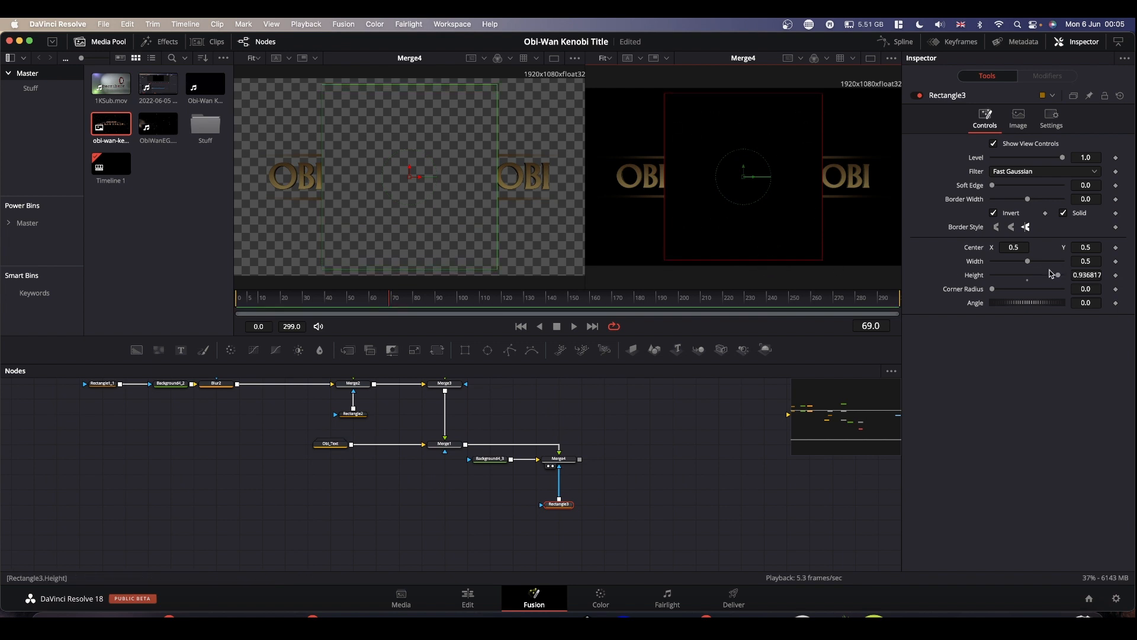
mouse_move(1059, 277)
mouse_down()
mouse_move(1092, 273)
mouse_move(1029, 261)
mouse_move(1054, 265)
mouse_up()
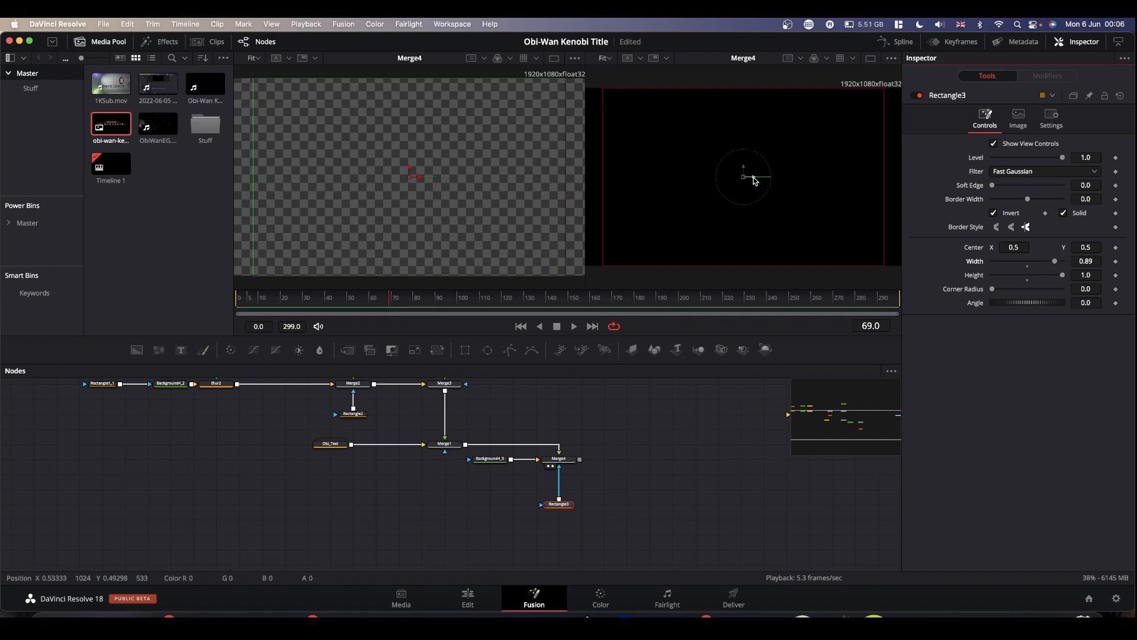
drag(753, 177, 823, 210)
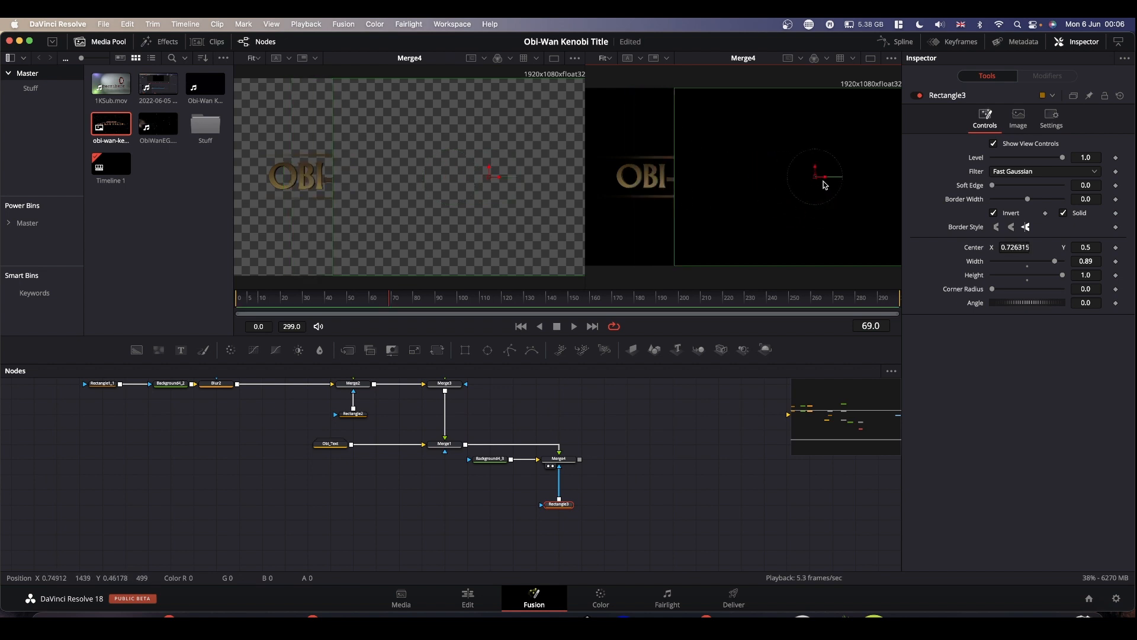
mouse_move(823, 180)
mouse_down()
mouse_move(782, 178)
mouse_move(861, 182)
mouse_move(806, 188)
mouse_up()
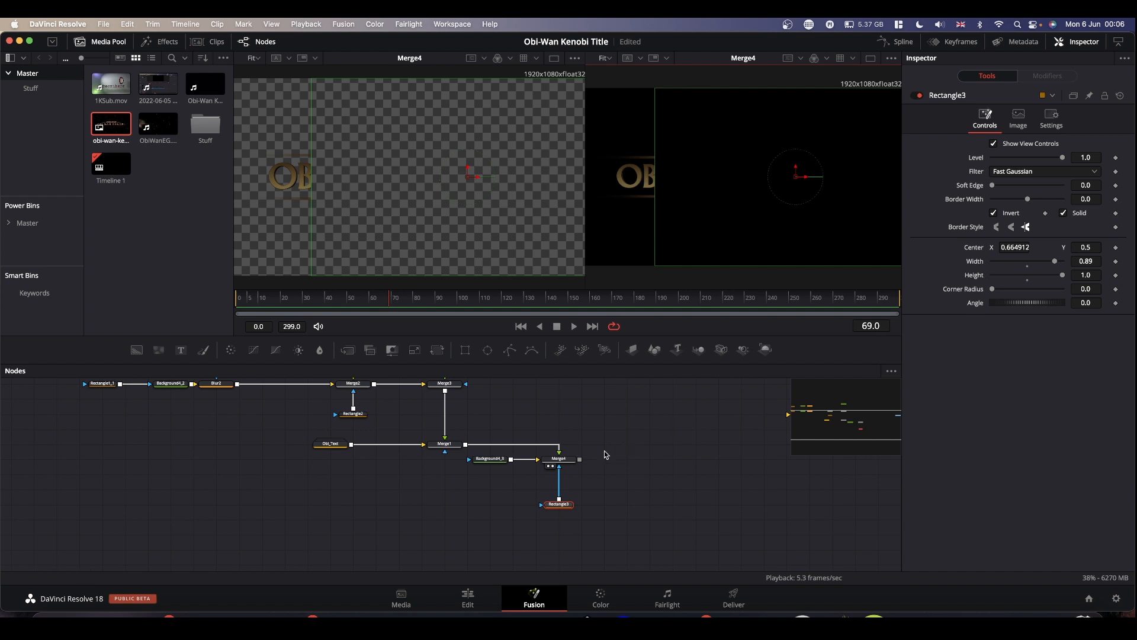
- Give the rectangle mask a soft edge of about 0.08, move its centre X to about 0.73 and view the mask alone
click(557, 507)
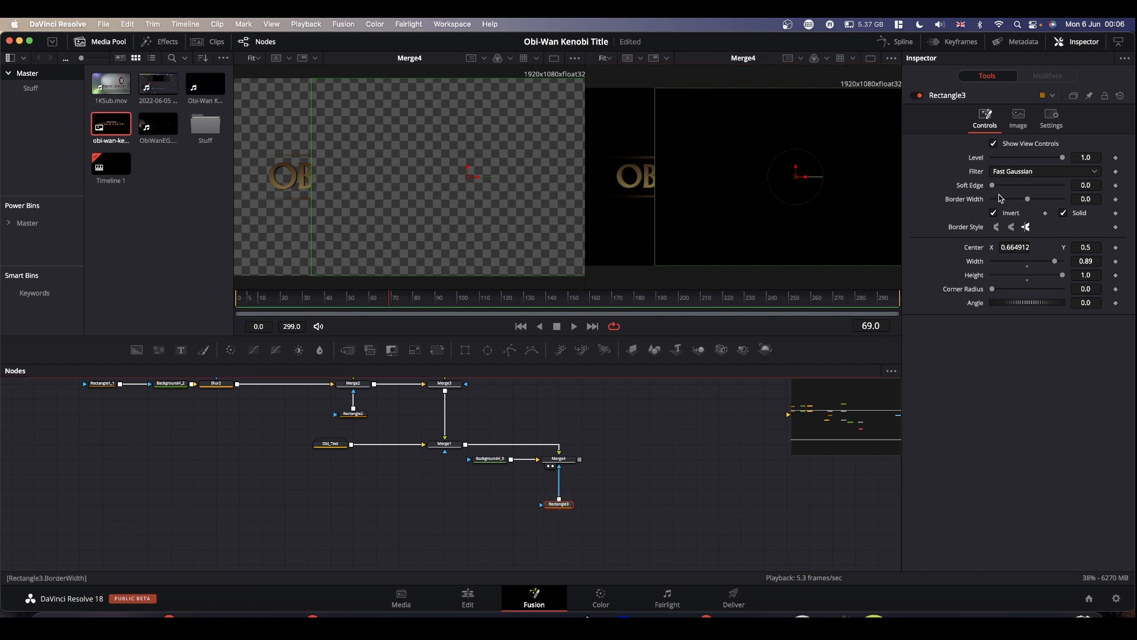
drag(994, 188, 1020, 187)
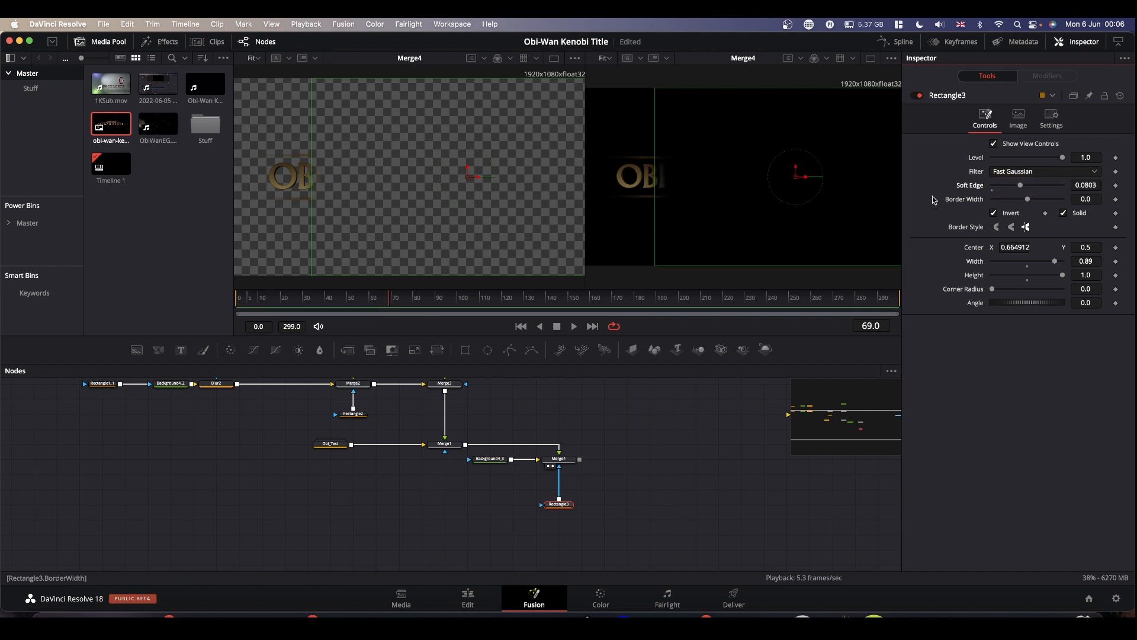
mouse_move(803, 176)
mouse_down()
mouse_move(855, 180)
mouse_move(817, 177)
mouse_up()
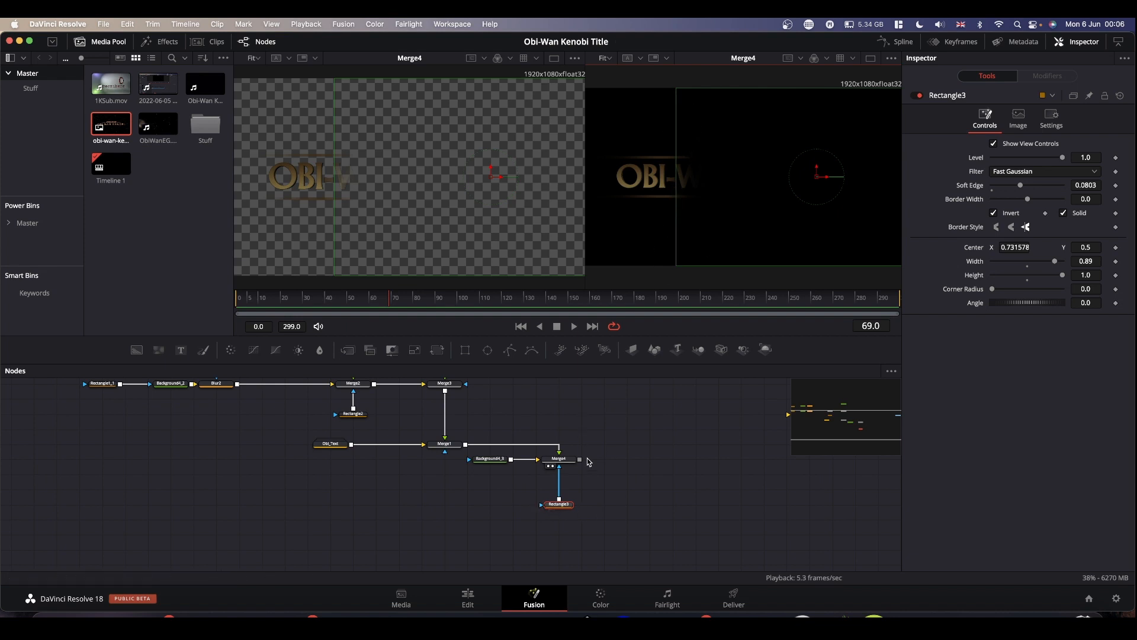
drag(561, 508, 482, 248)
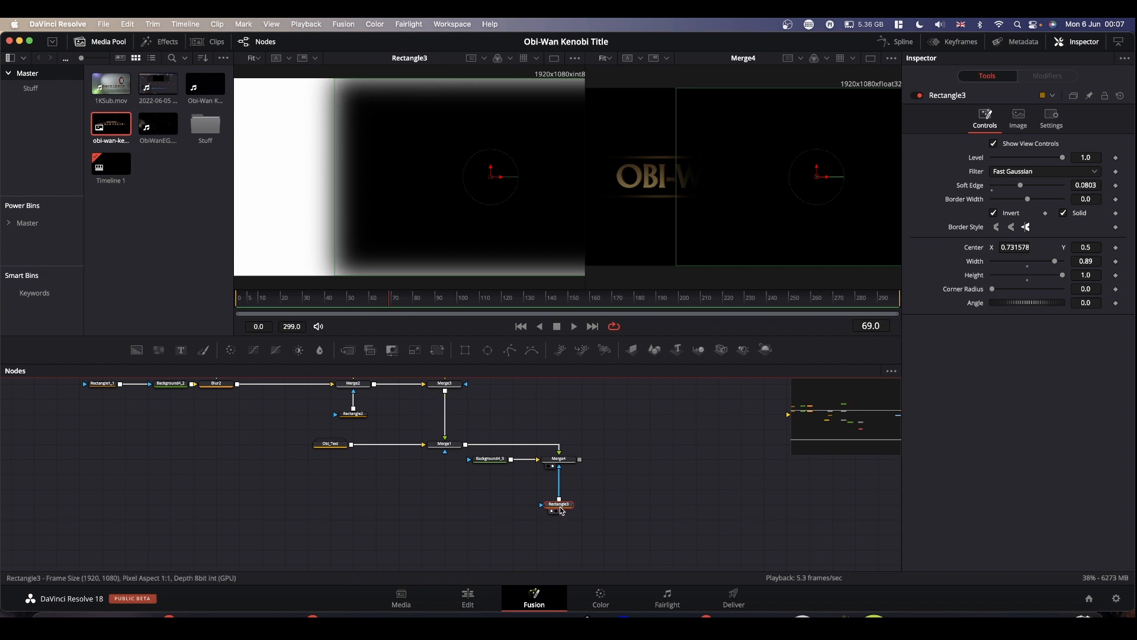
- Make room between Rectangle3 and Merge4 and add a Displace node to the composition
drag(560, 506, 560, 536)
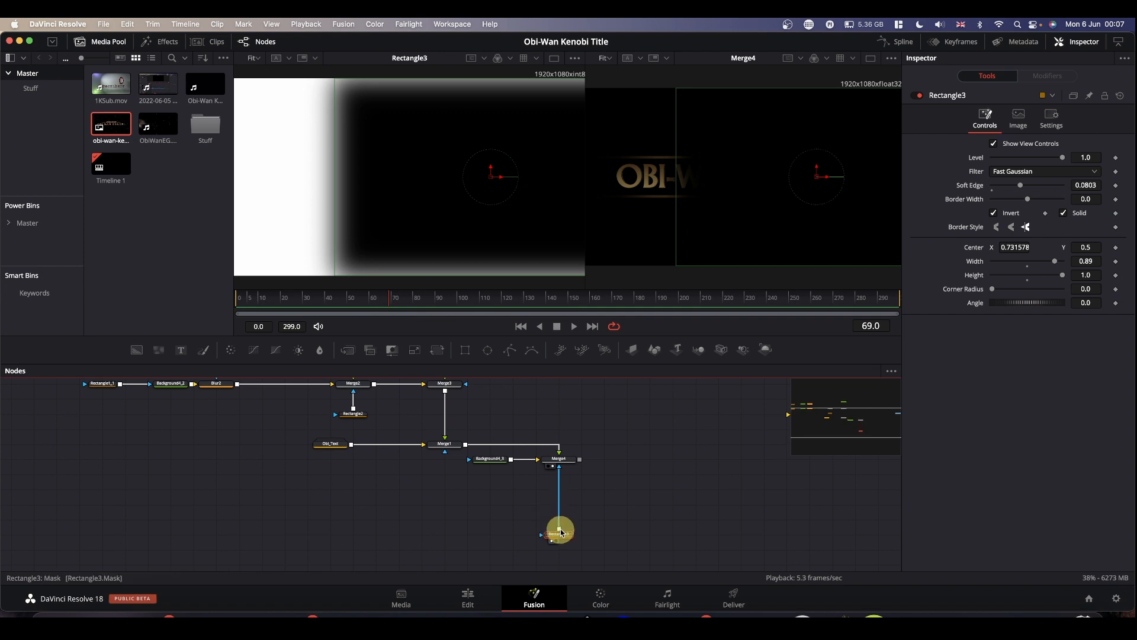
click(623, 487)
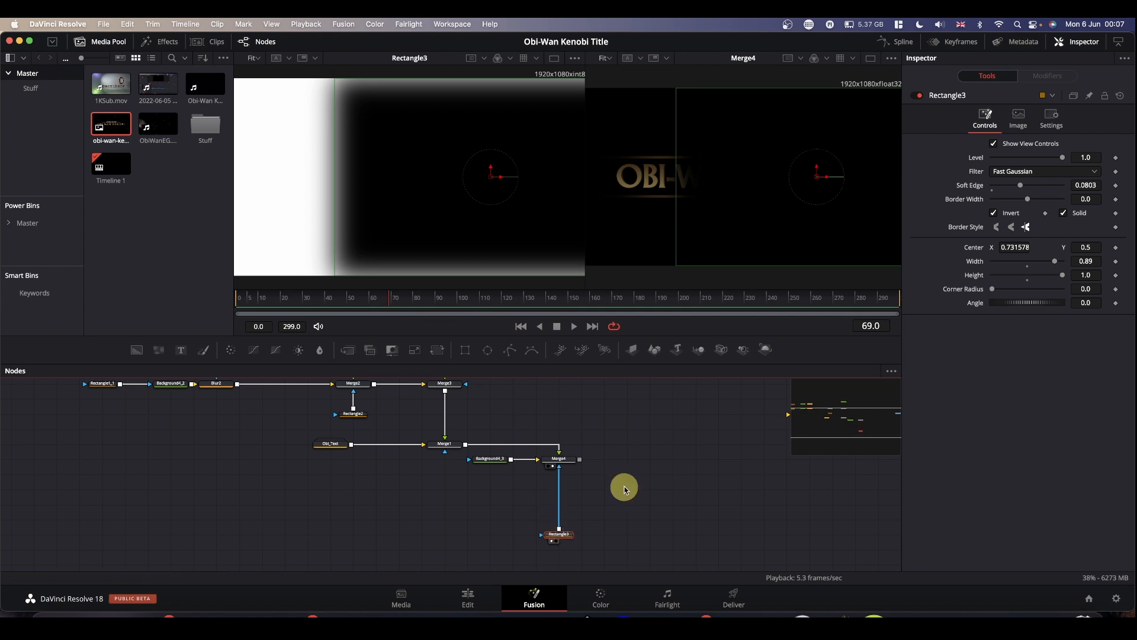
key(shift+space)
text(bump)
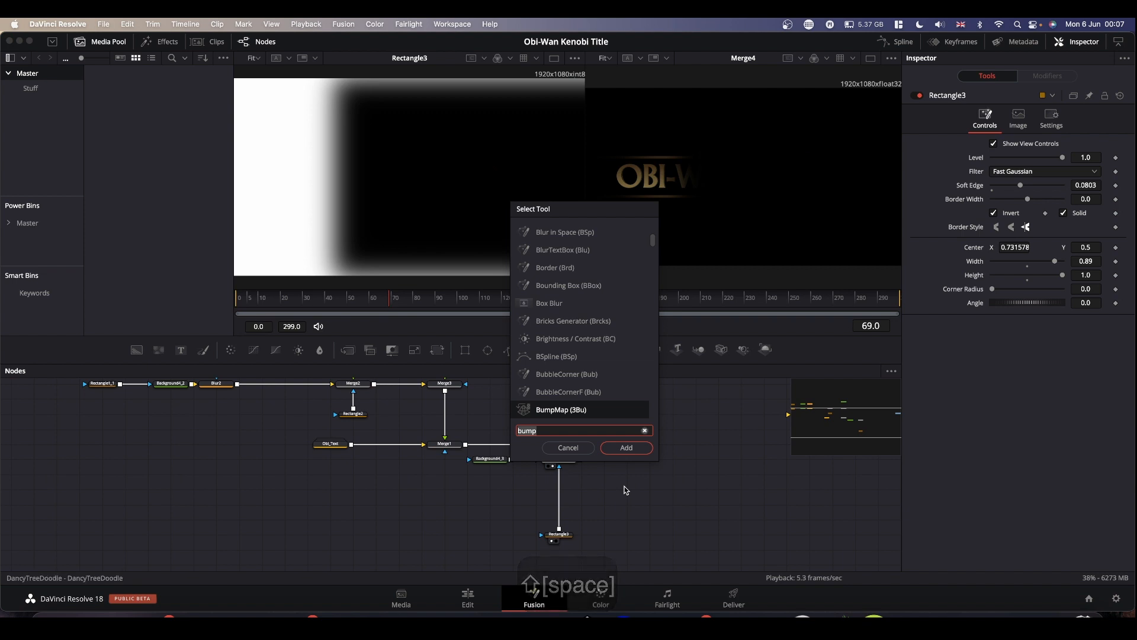
text(displace)
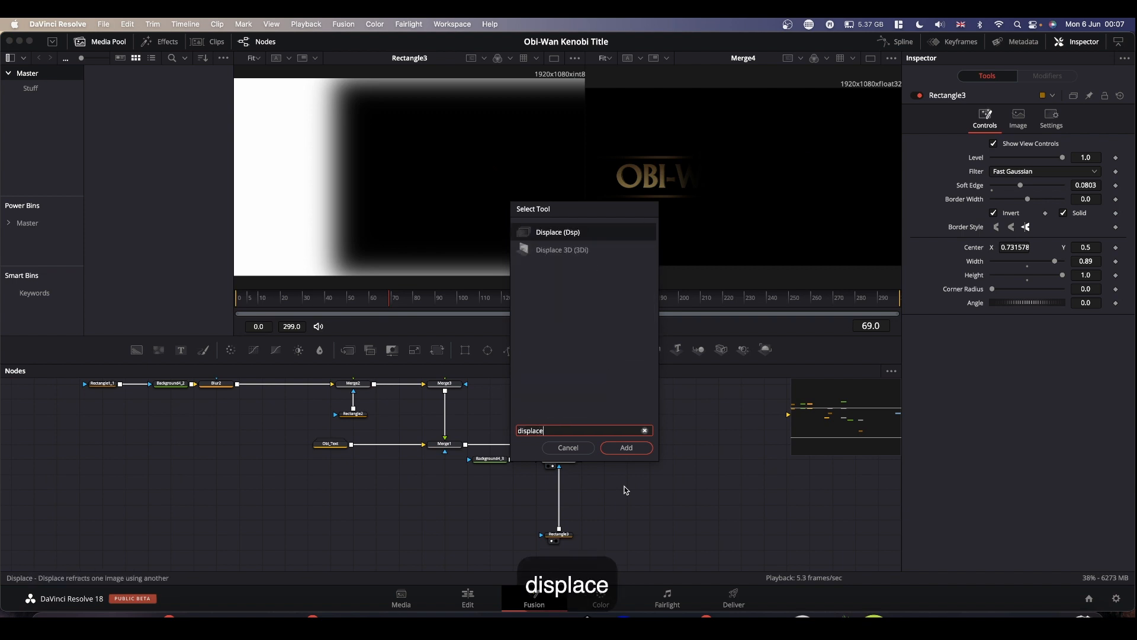
click(540, 231)
click(627, 449)
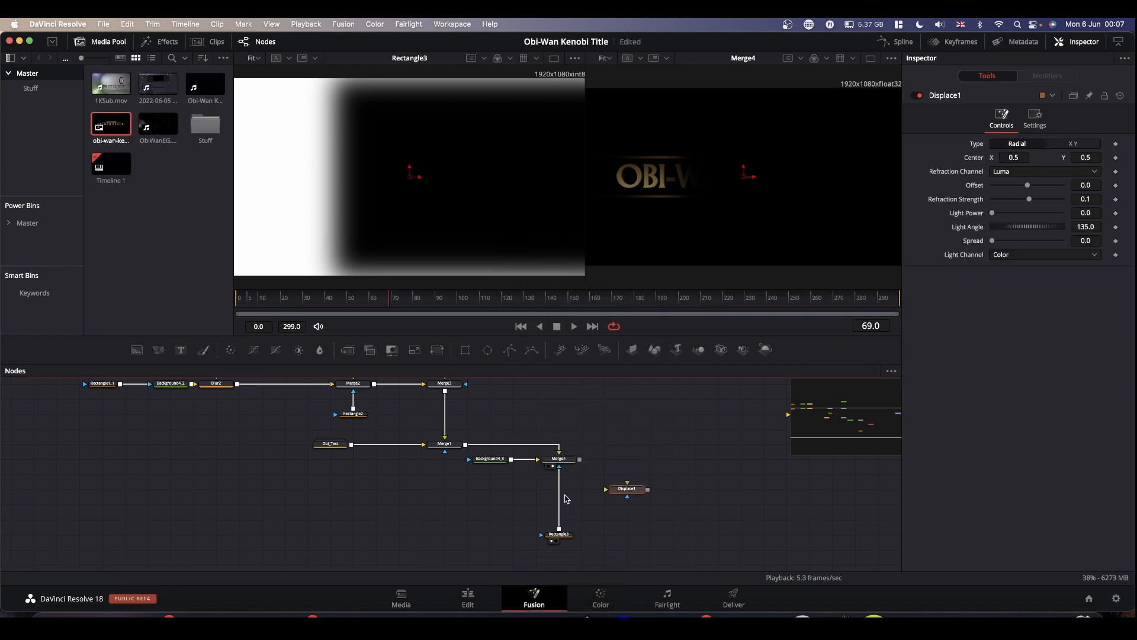
- Rewire Rectangle3 through the Displace node into Merge4's effect mask input
drag(560, 479, 546, 520)
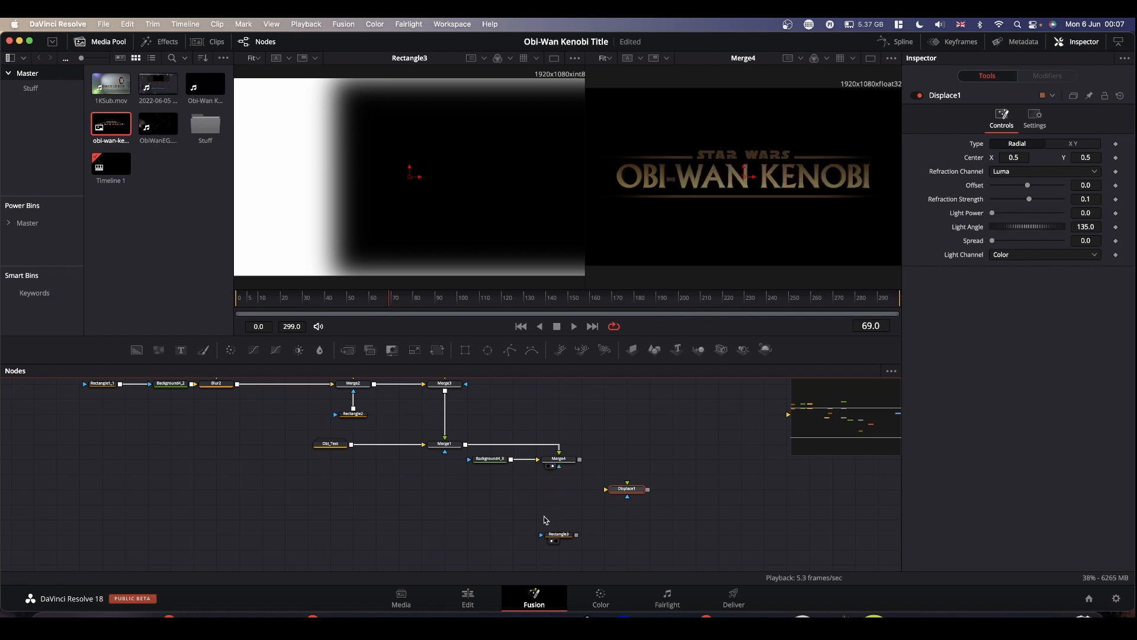
click(578, 537)
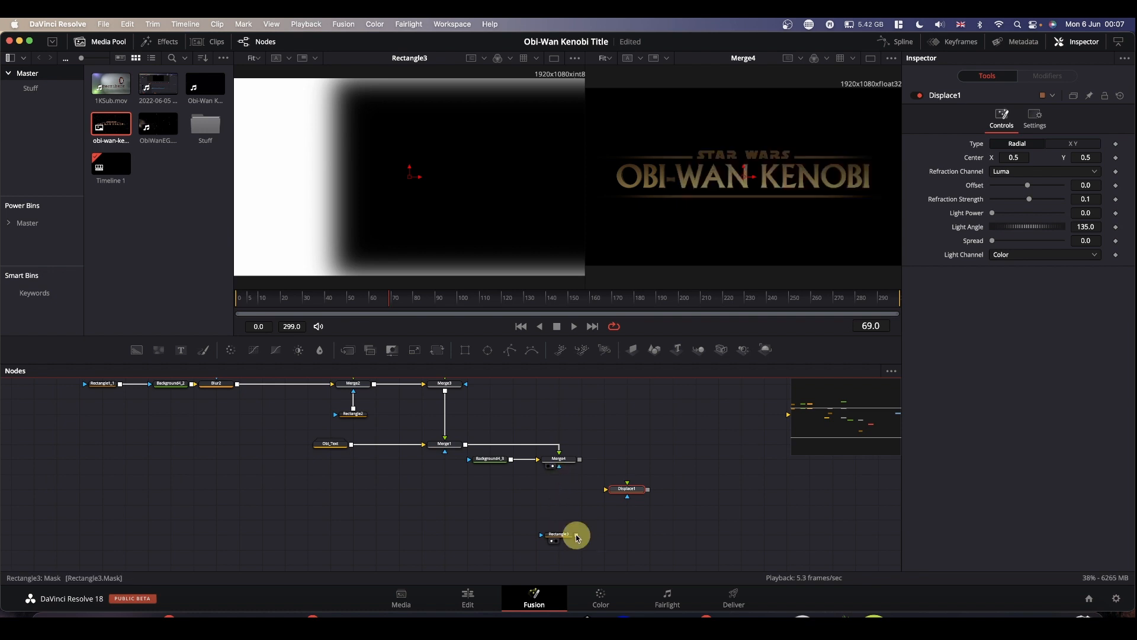
drag(579, 537, 560, 468)
click(581, 507)
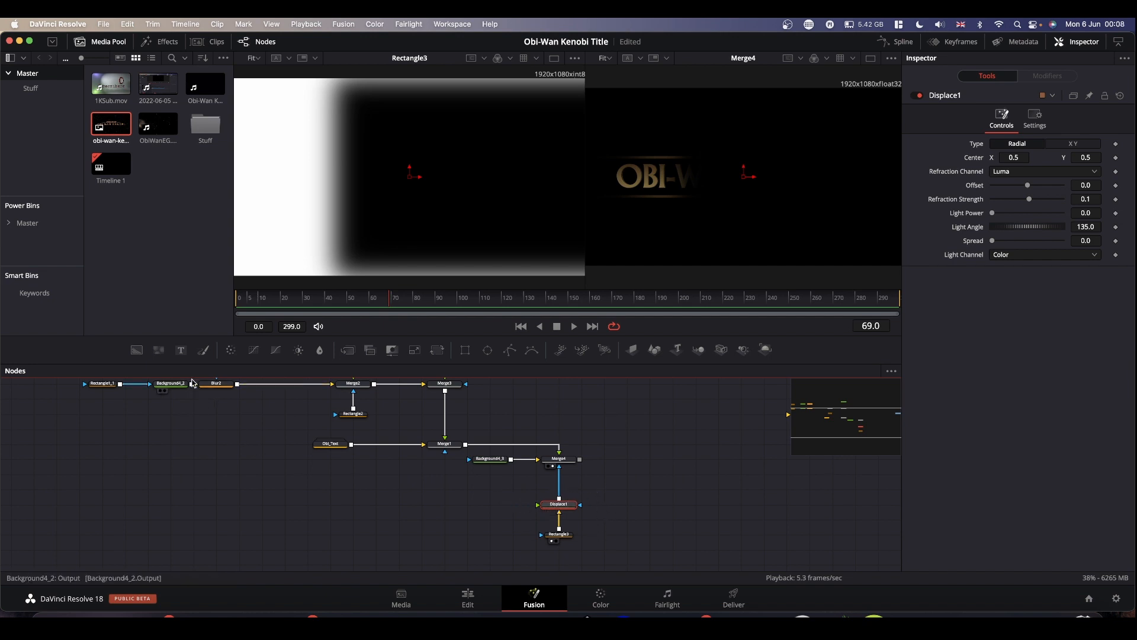
- Add a Fast Noise node feeding the Displace's foreground input, and view the noise and the Displace in separate viewers
drag(158, 353, 537, 508)
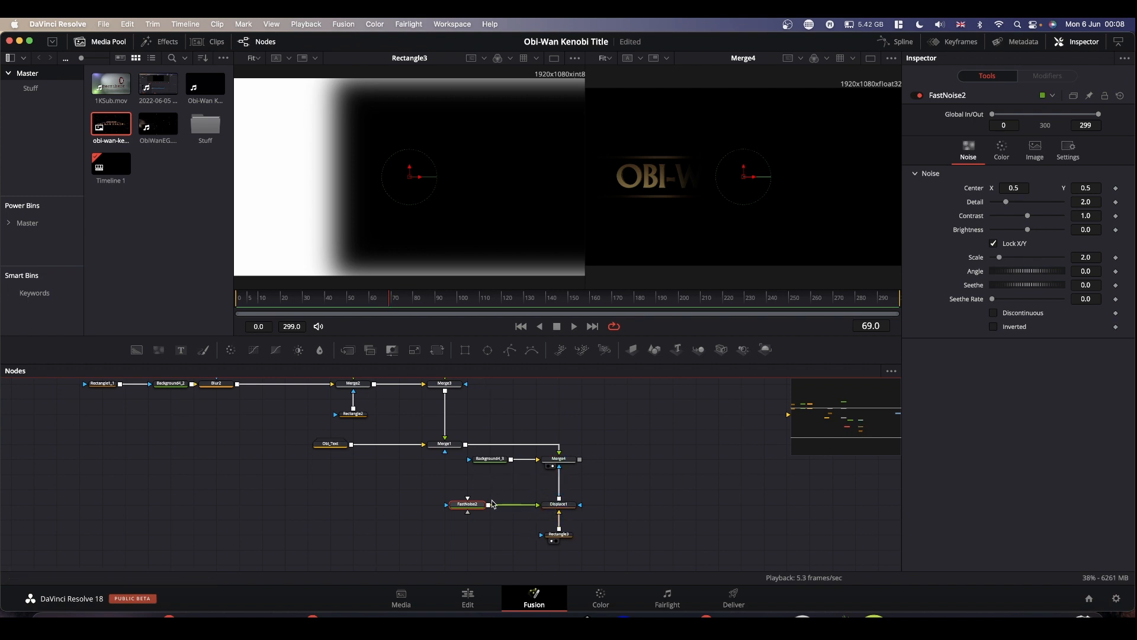
drag(480, 505, 758, 187)
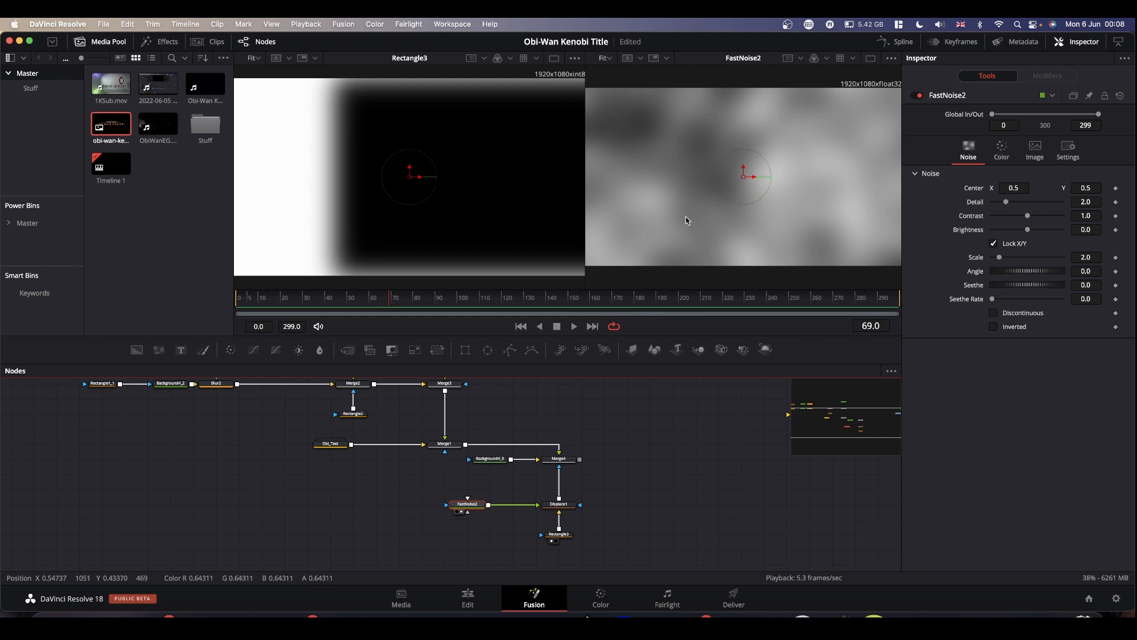
drag(564, 508, 349, 201)
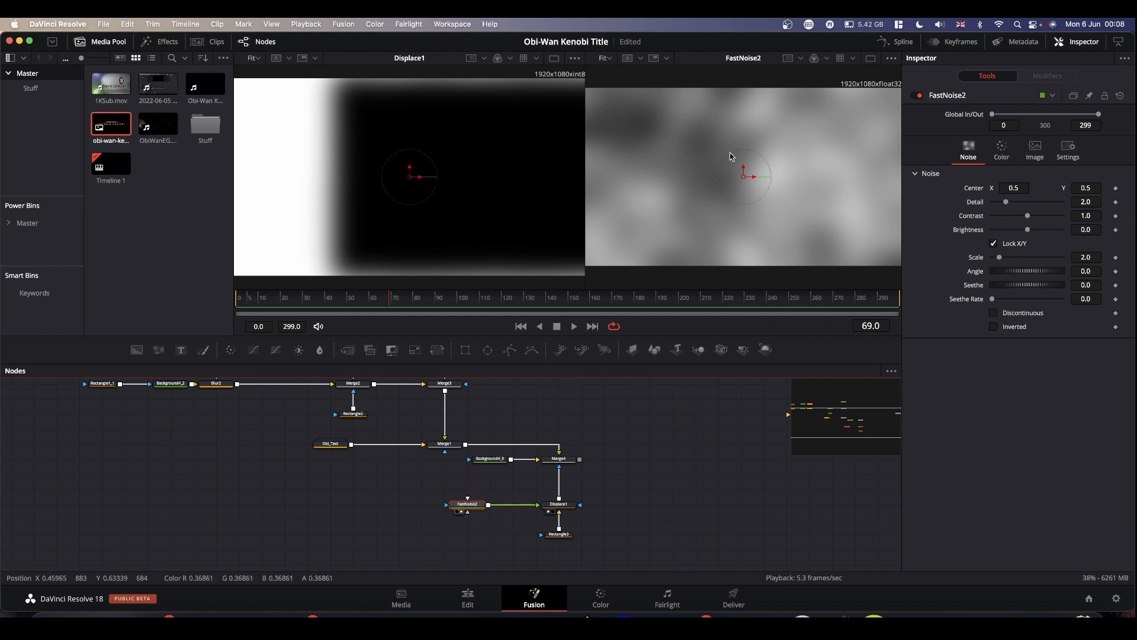
- Set the Fast Noise's contrast to 1.76 and brightness to -0.12, and open the Displace node's settings
drag(1028, 217, 1023, 229)
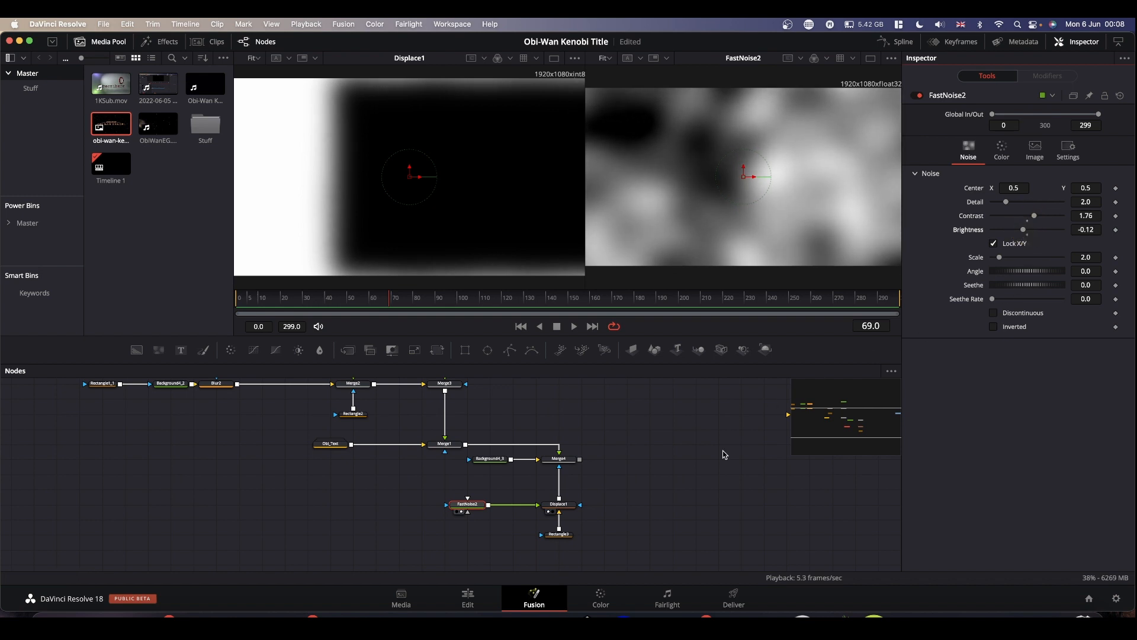
click(564, 506)
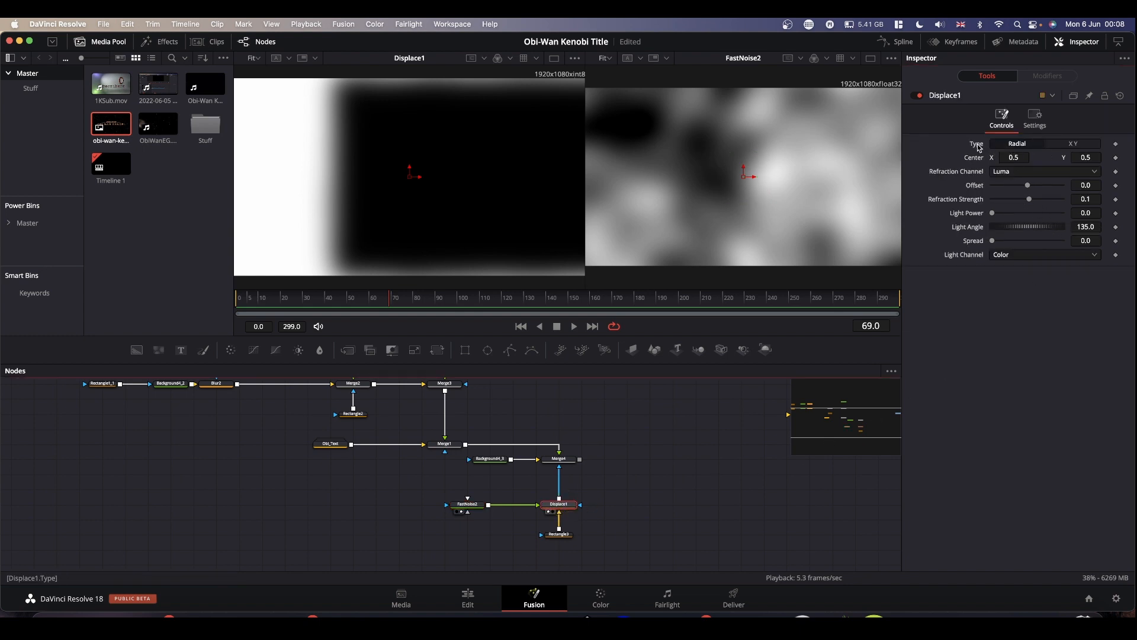
- Set the Displace node to the XY type with X refraction 0.1 and X offset -0.5
click(1073, 144)
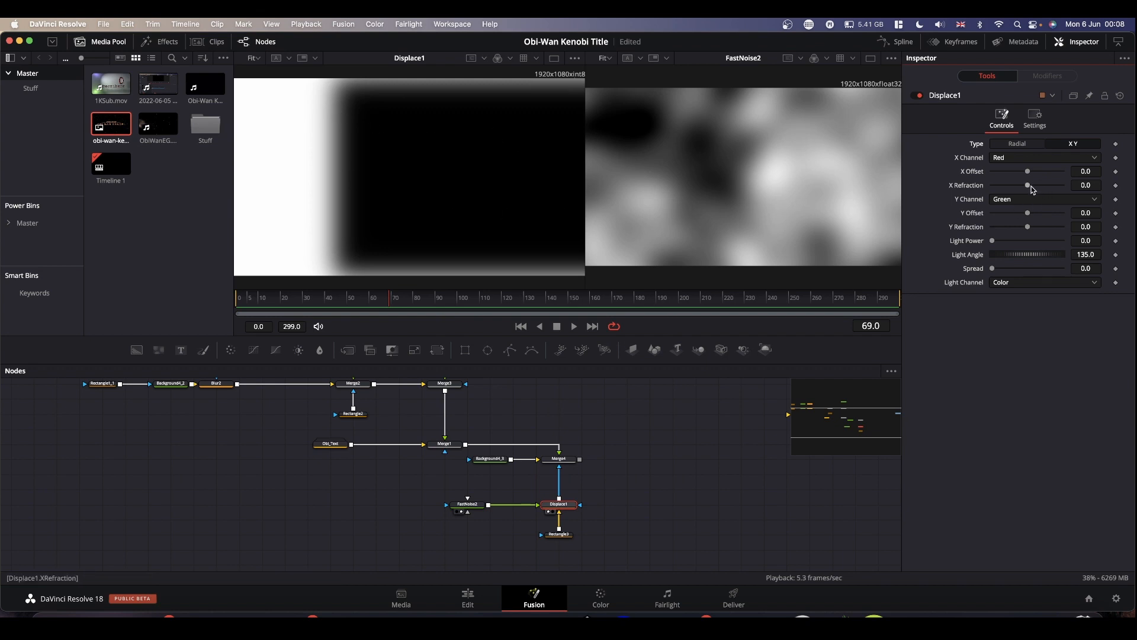
drag(1028, 186, 961, 173)
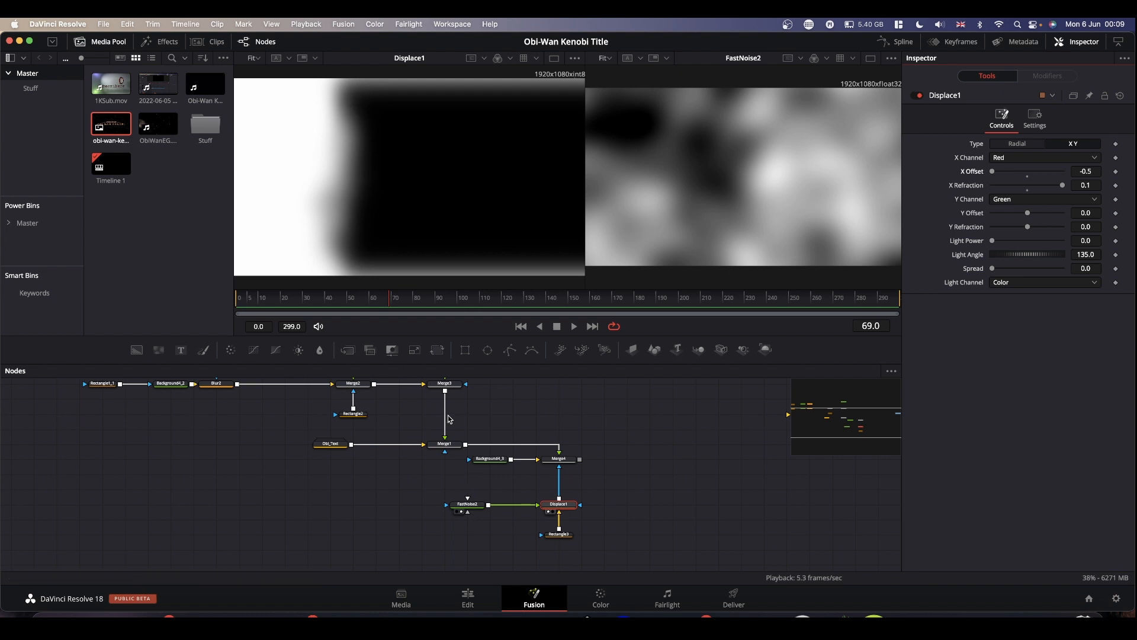
- Set the Fast Noise's scale to 6.93 and seethe rate to 0.079, and play the animation from the first frame
click(468, 504)
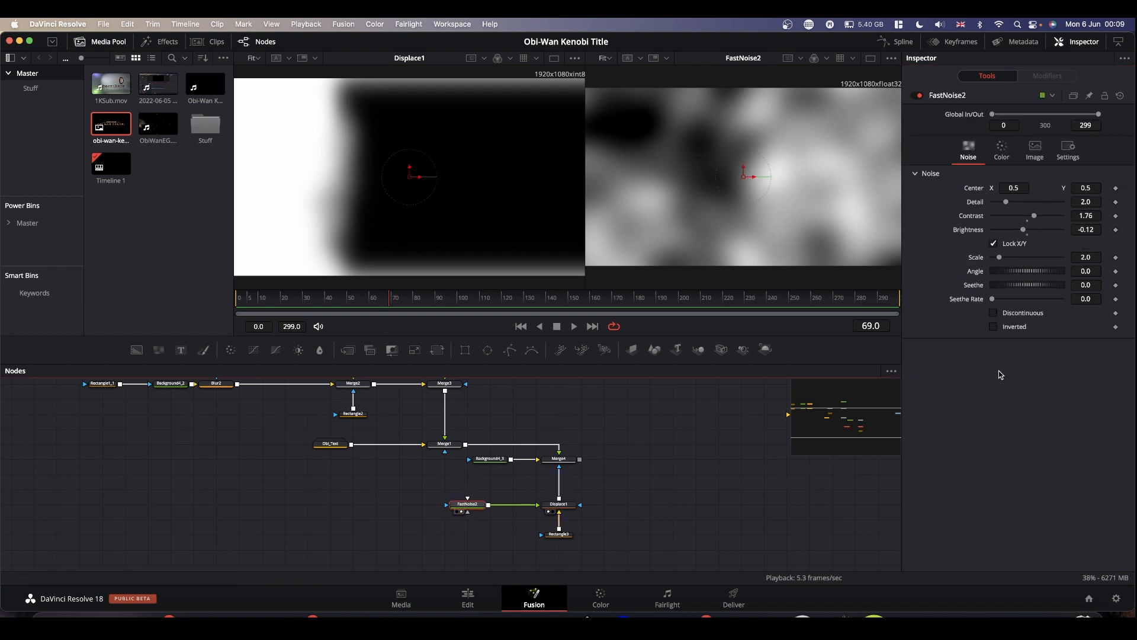
drag(1000, 260, 1018, 260)
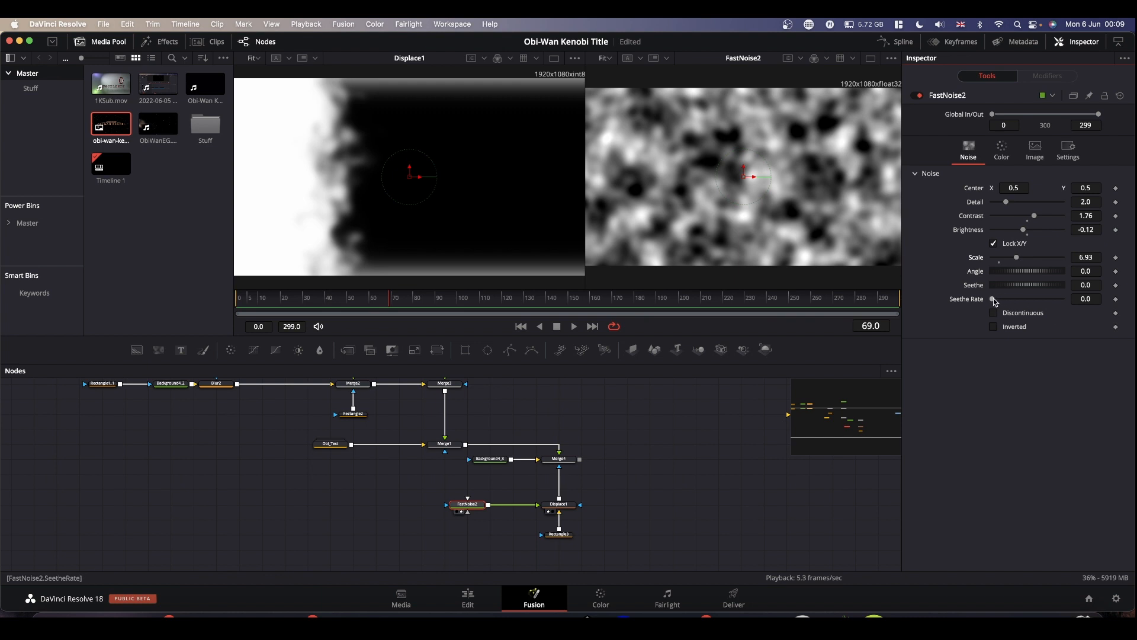
drag(995, 301, 999, 300)
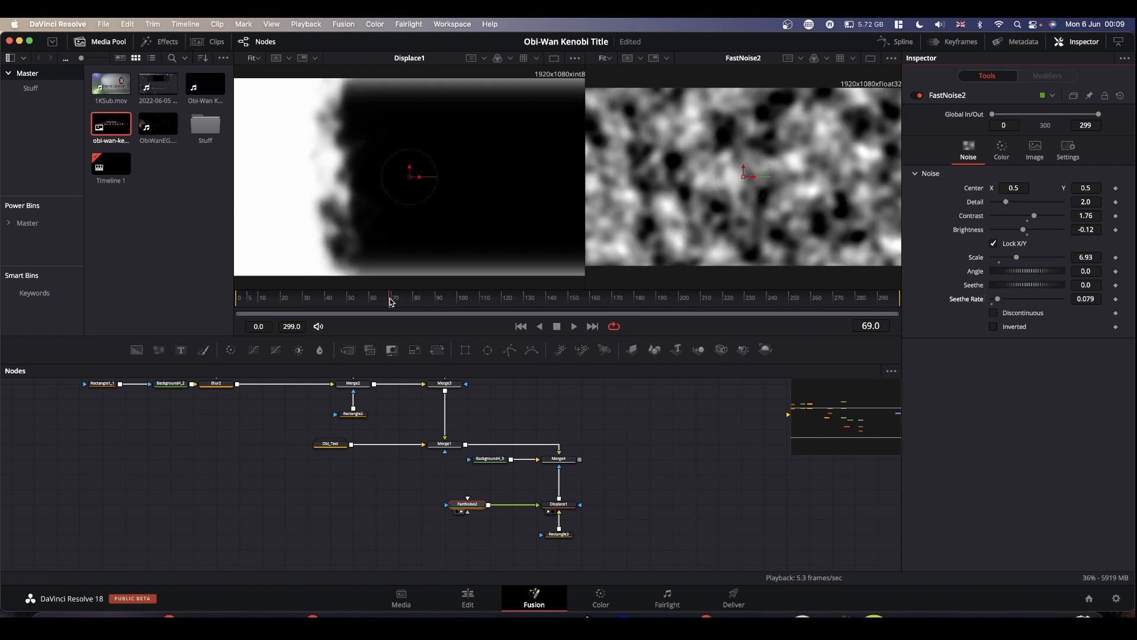
drag(391, 302, 193, 303)
key(super+space)
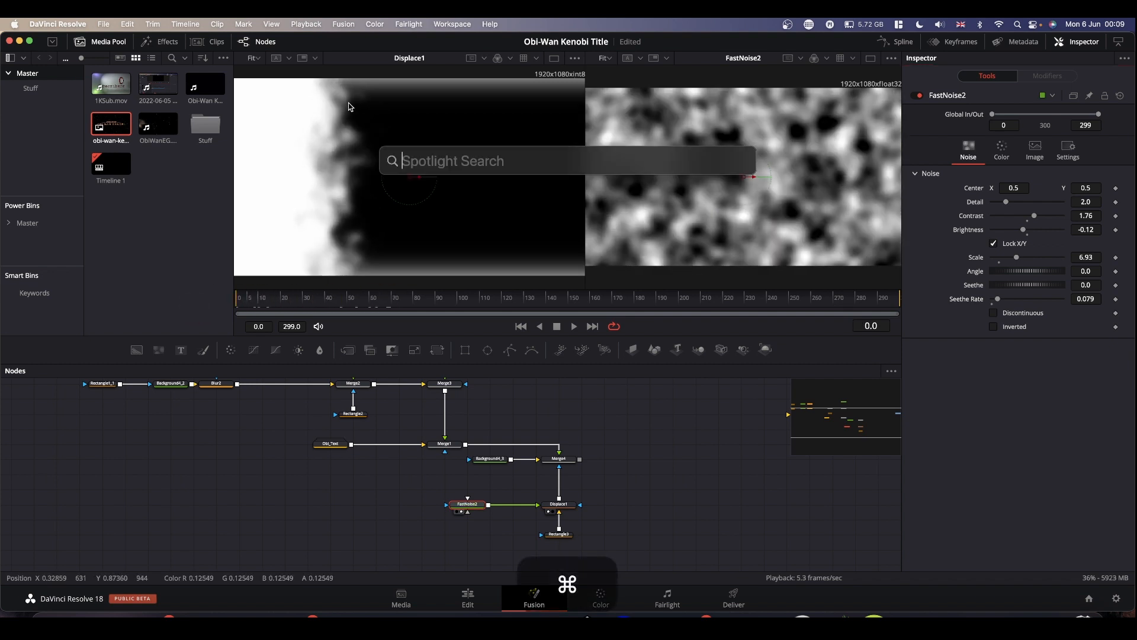
key(super+space)
key(space)
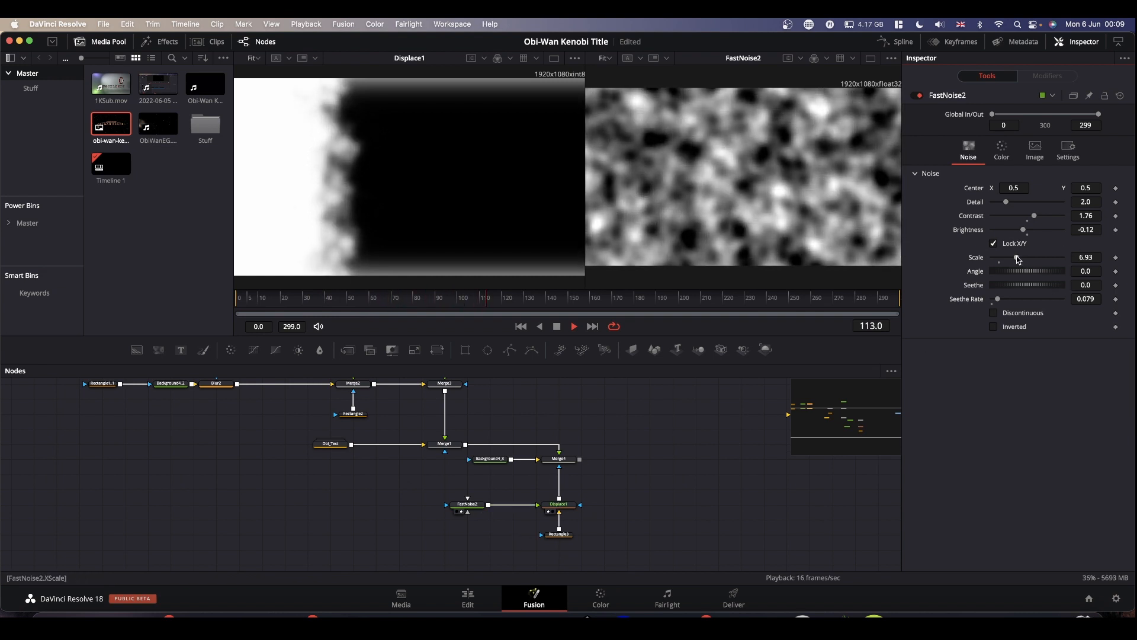
- Set the Fast Noise's scale to 3.31, contrast to 2.9 and brightness to 0.0, and stop playback
drag(1017, 259, 1004, 259)
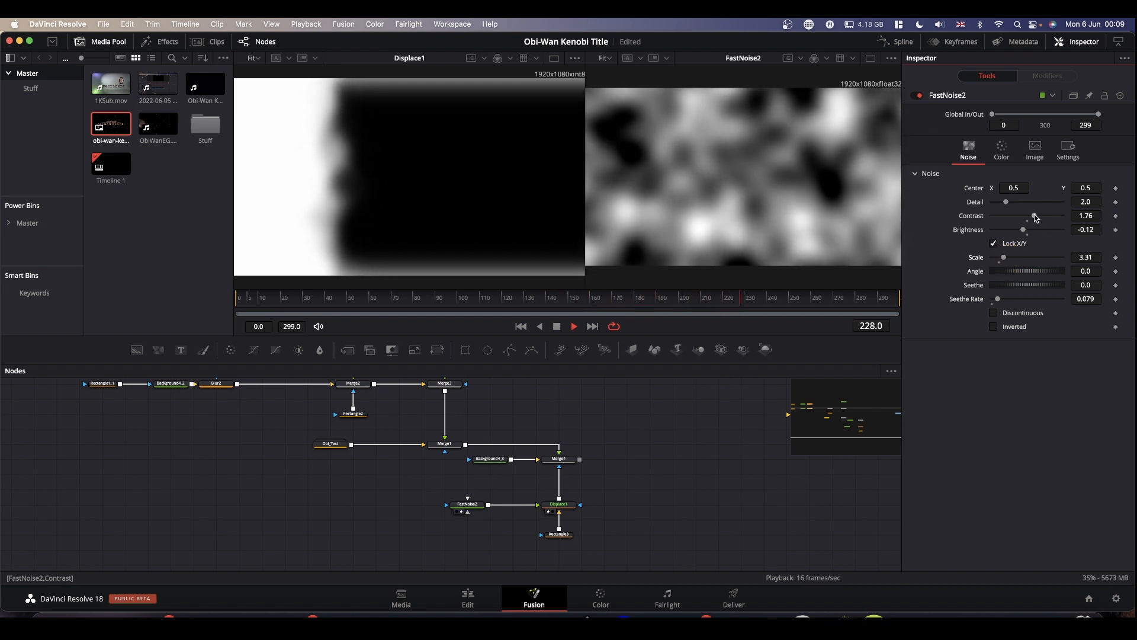
mouse_move(1036, 217)
mouse_down()
mouse_move(1050, 220)
mouse_move(1028, 231)
mouse_up()
key(space)
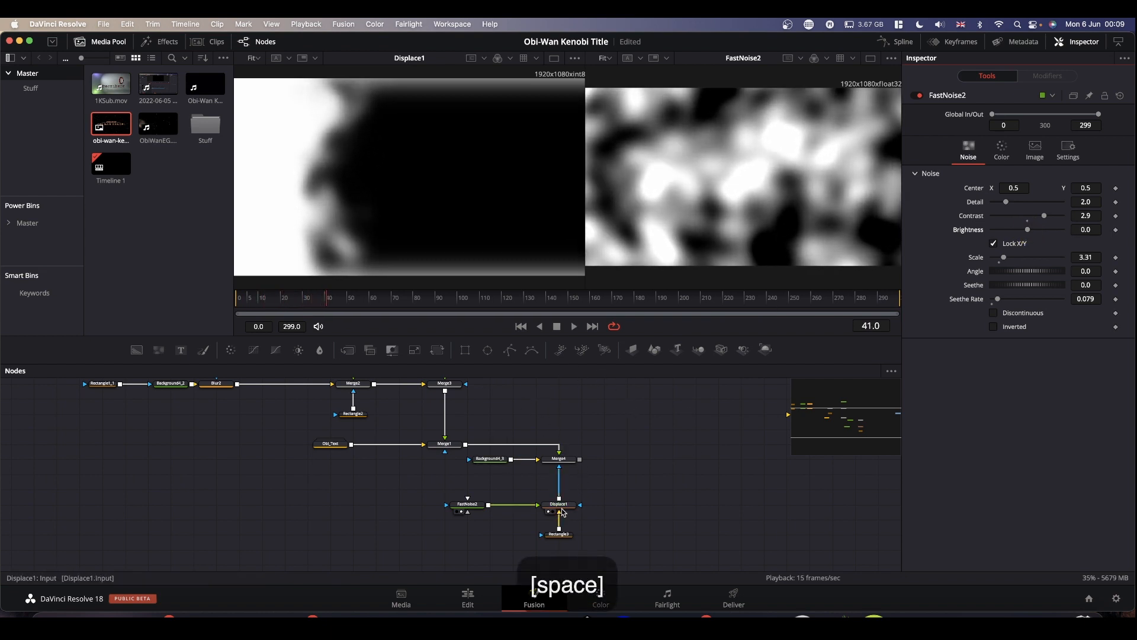
- View Merge4 in place of the Fast Noise and play the masked title
click(562, 459)
drag(562, 458, 731, 132)
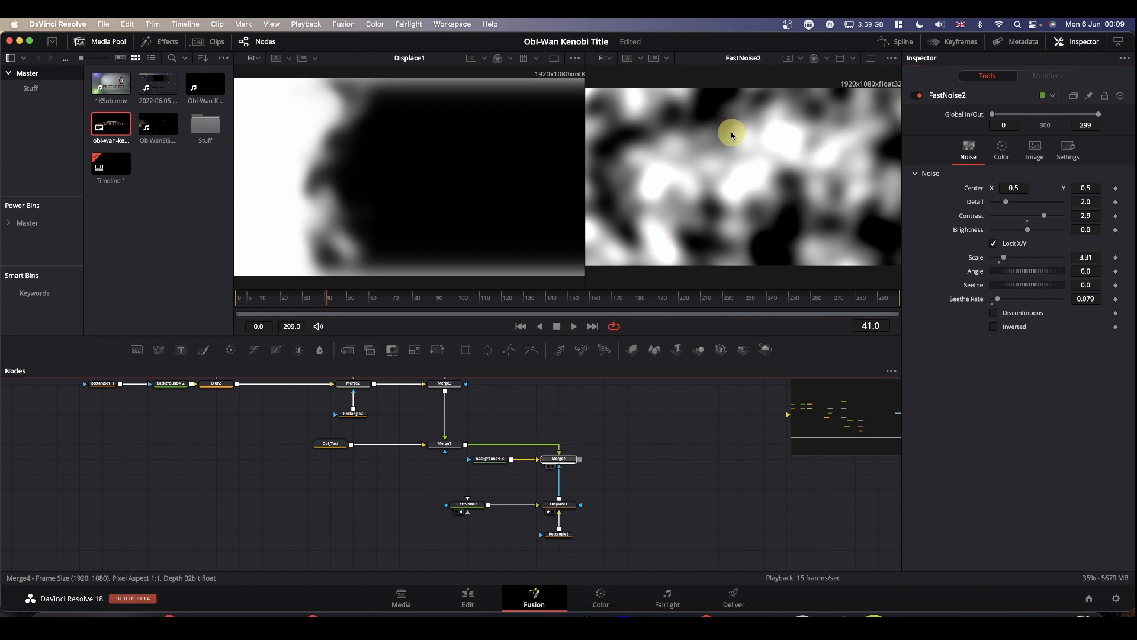
key(space)
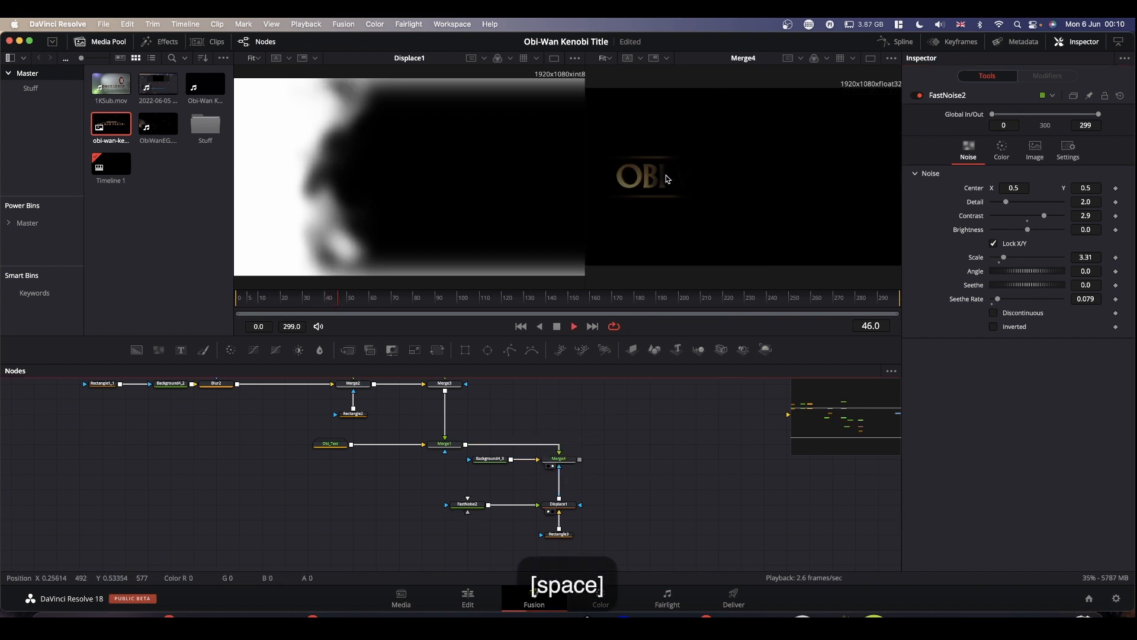
- Stop playback and resize Rectangle3 to cover the whole frame, with width about 1.065 and centre X about 0.502
click(559, 534)
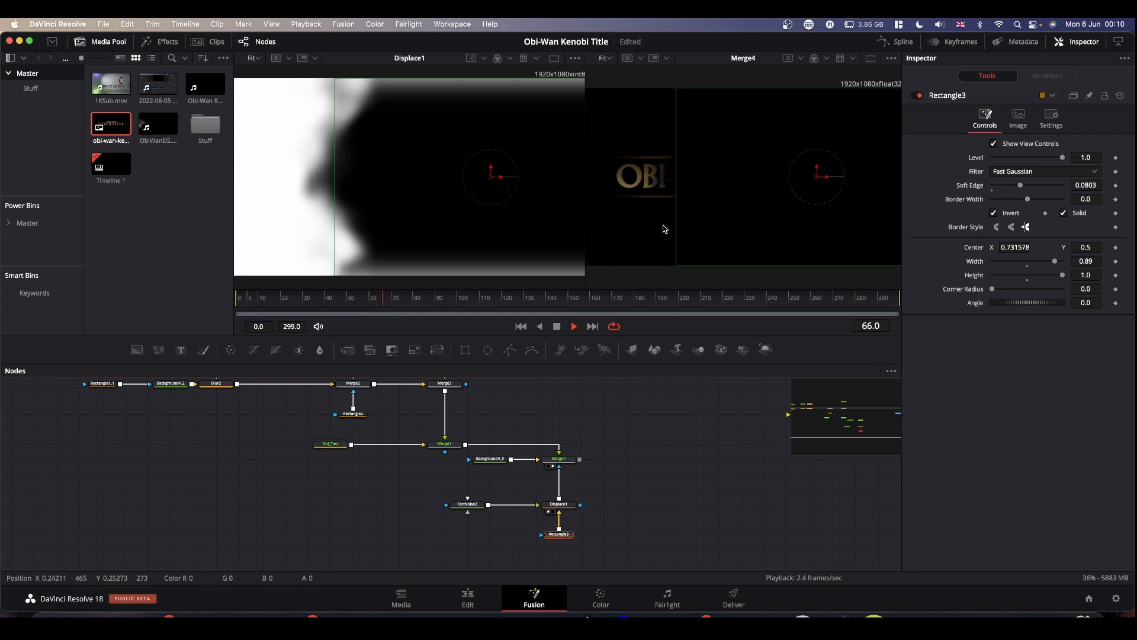
key(space)
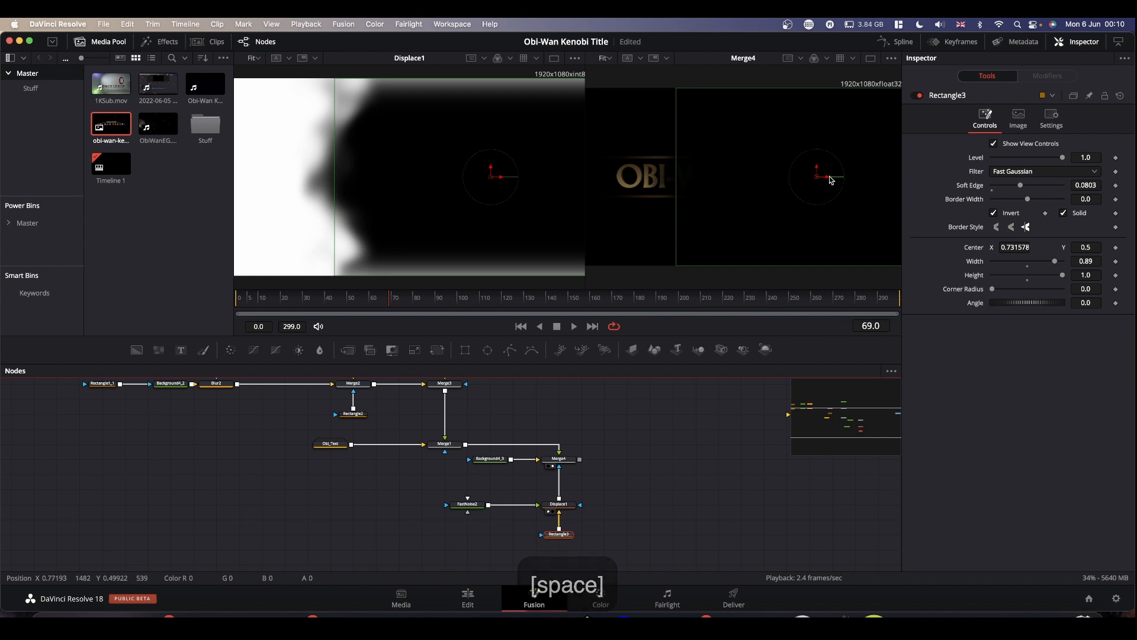
drag(819, 177, 752, 189)
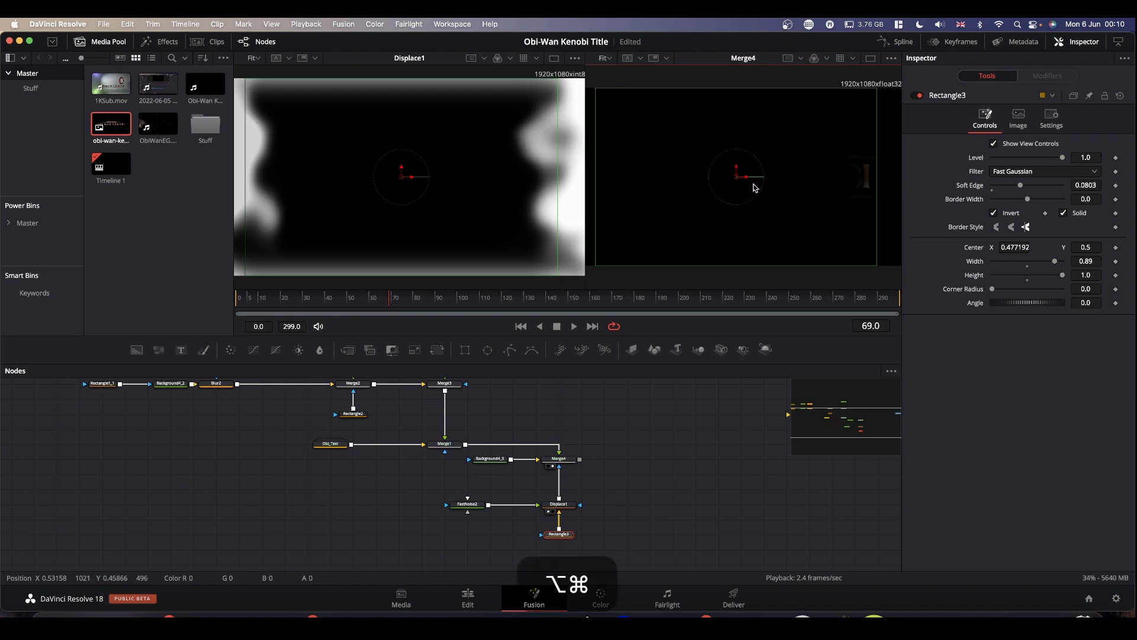
scroll(755, 189, down, 2)
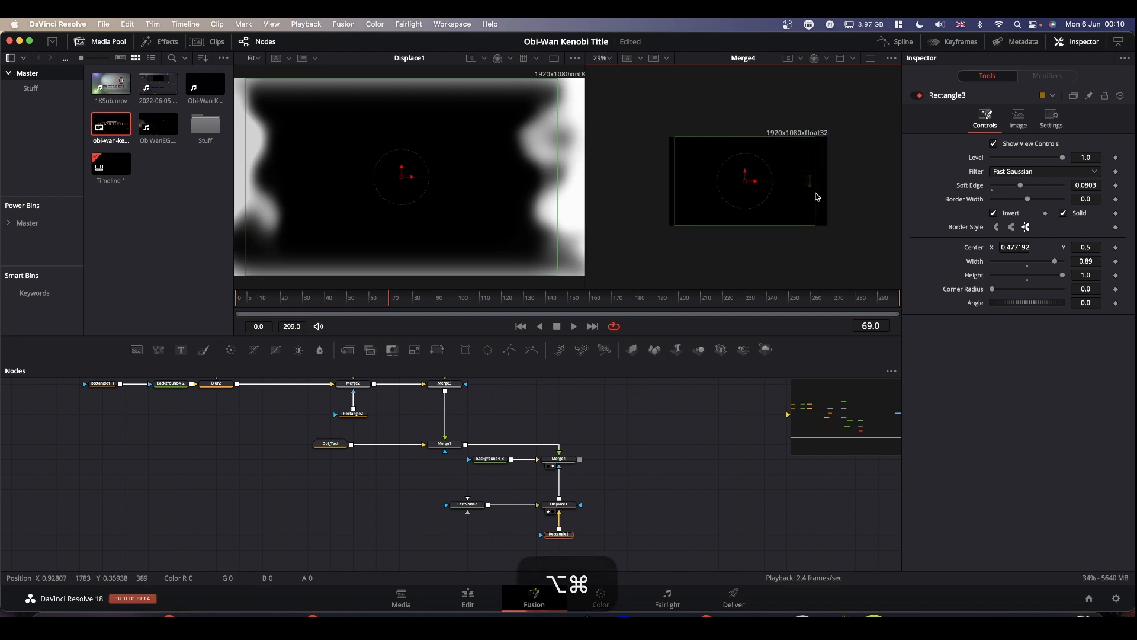
drag(816, 196, 830, 193)
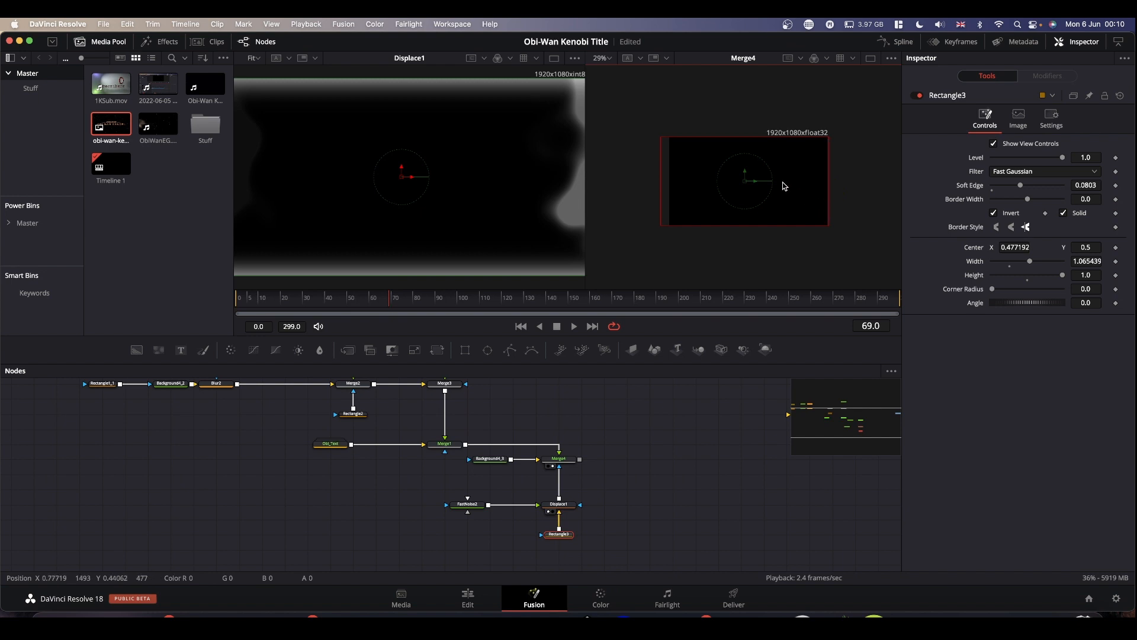
drag(750, 183, 760, 182)
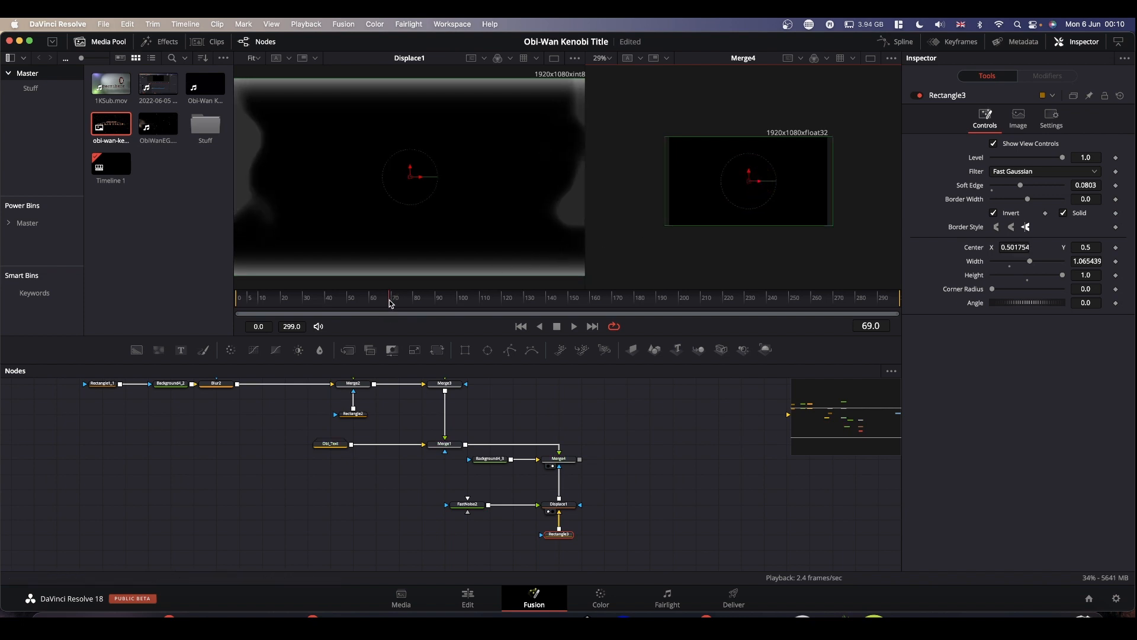
- Keyframe Rectangle3's centre at frame 15 and move it out of frame to X 1.568421 at frame 210
drag(390, 303, 198, 308)
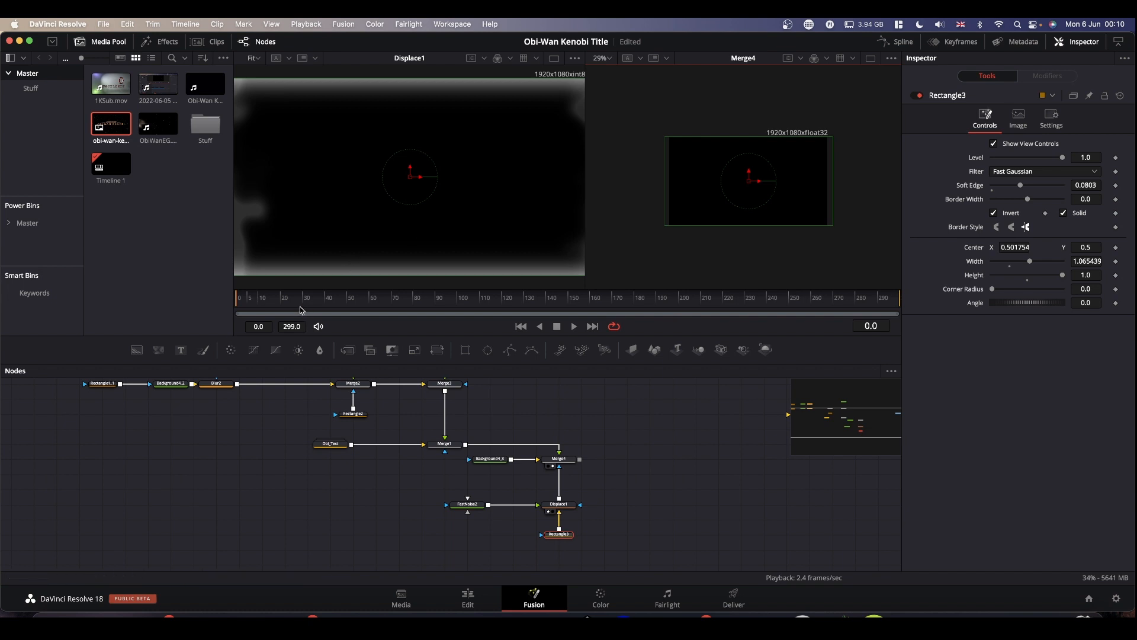
click(274, 306)
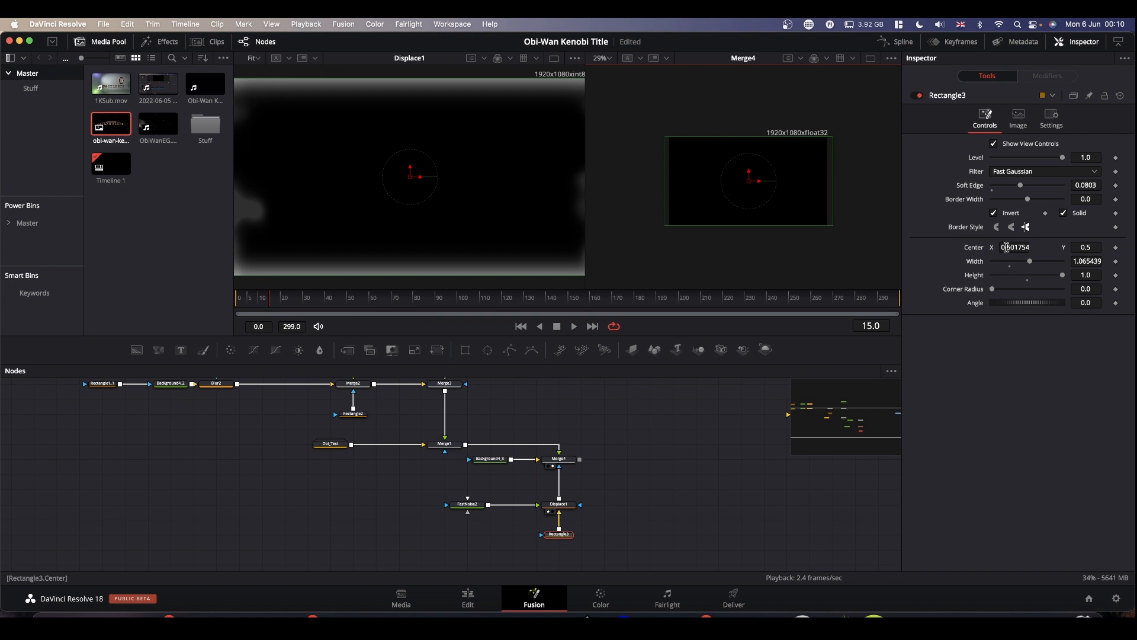
click(1117, 248)
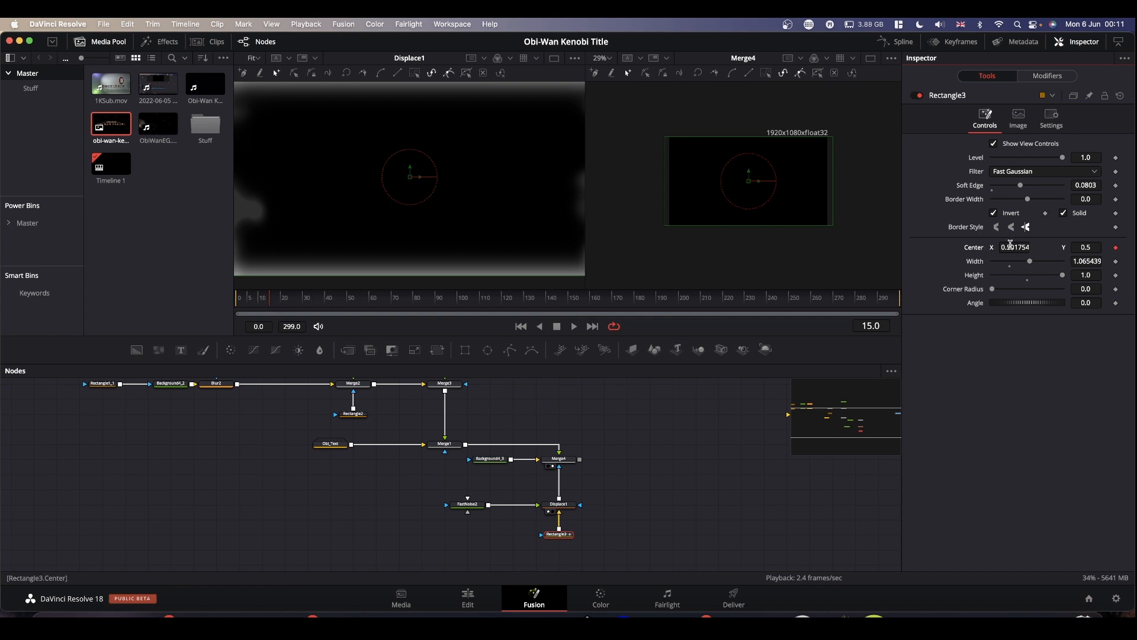
click(703, 305)
drag(760, 186, 929, 188)
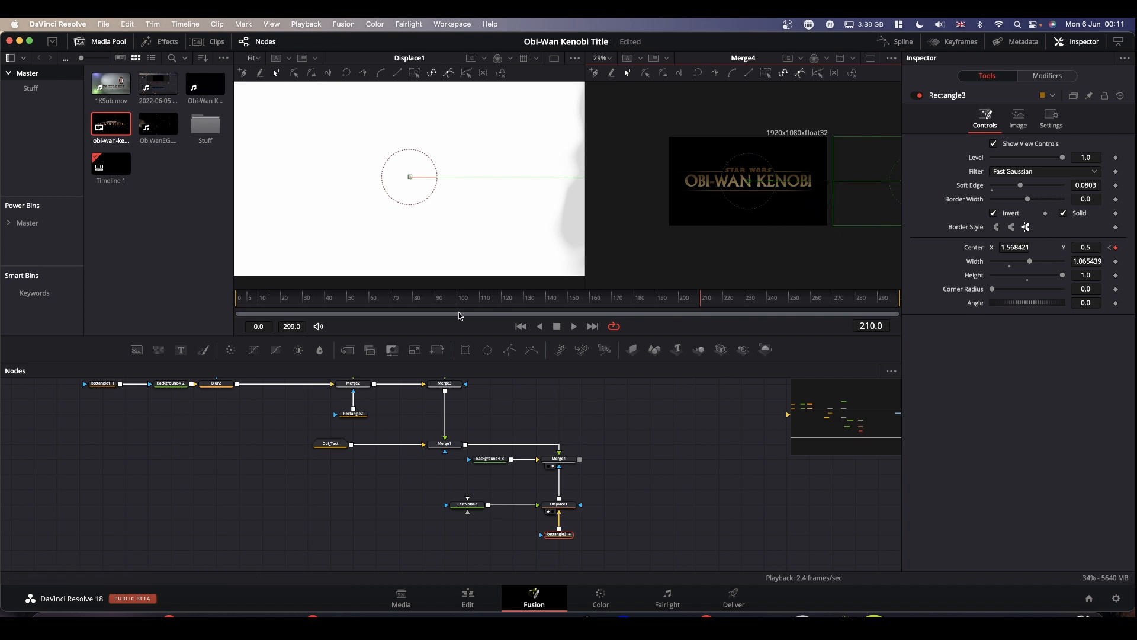
- Fit the Merge4 image in a single viewer and play the title reveal from frame 0
drag(451, 298, 158, 303)
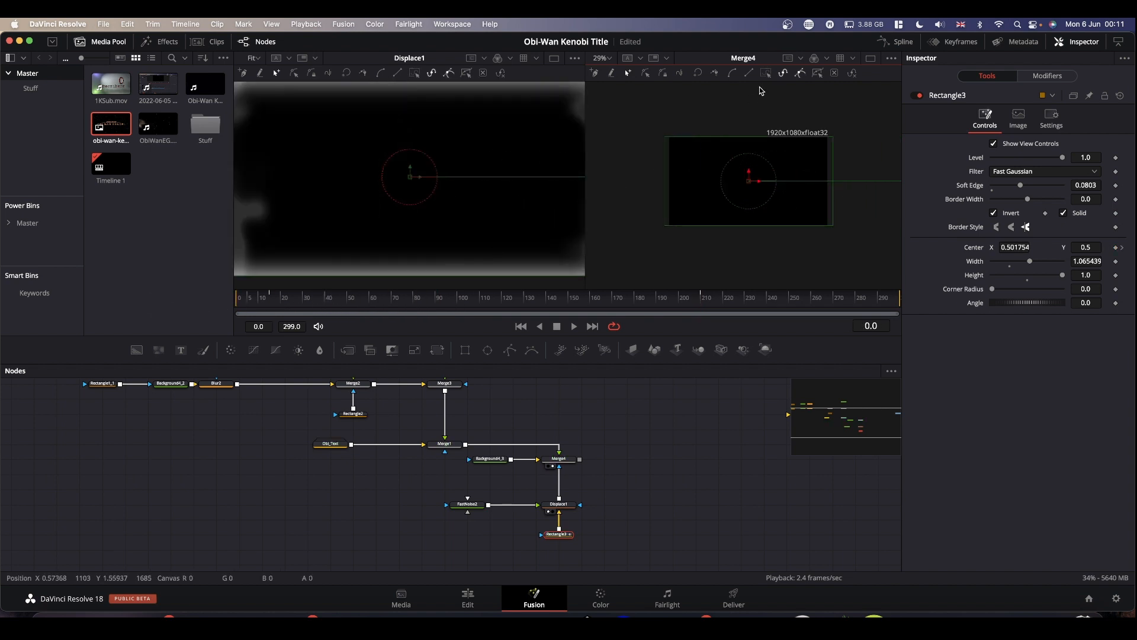
click(611, 60)
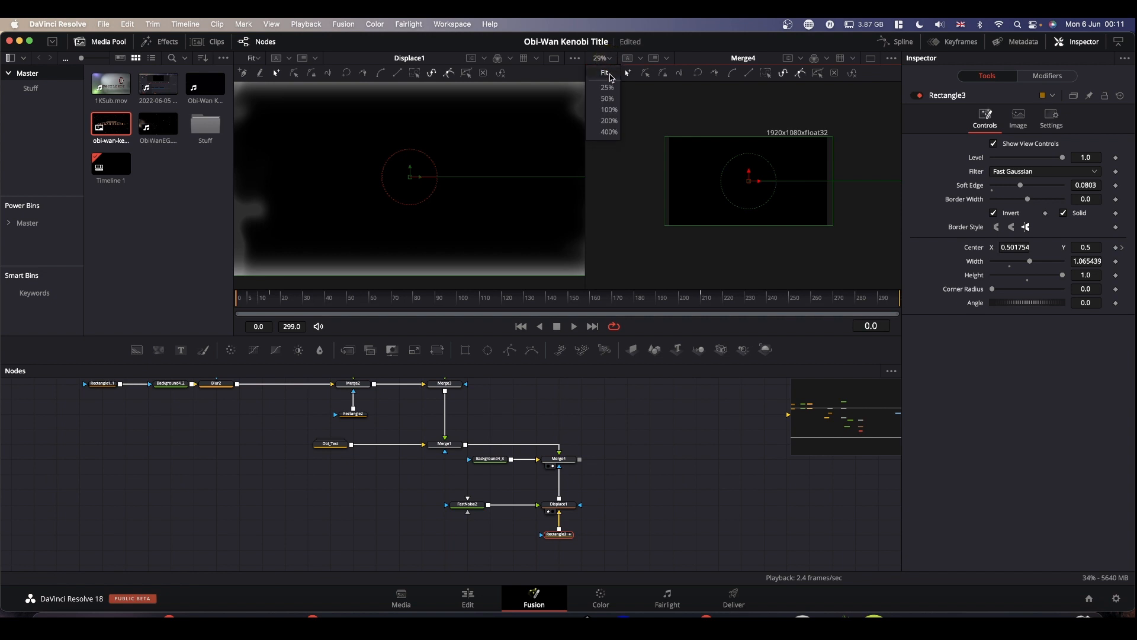
click(605, 68)
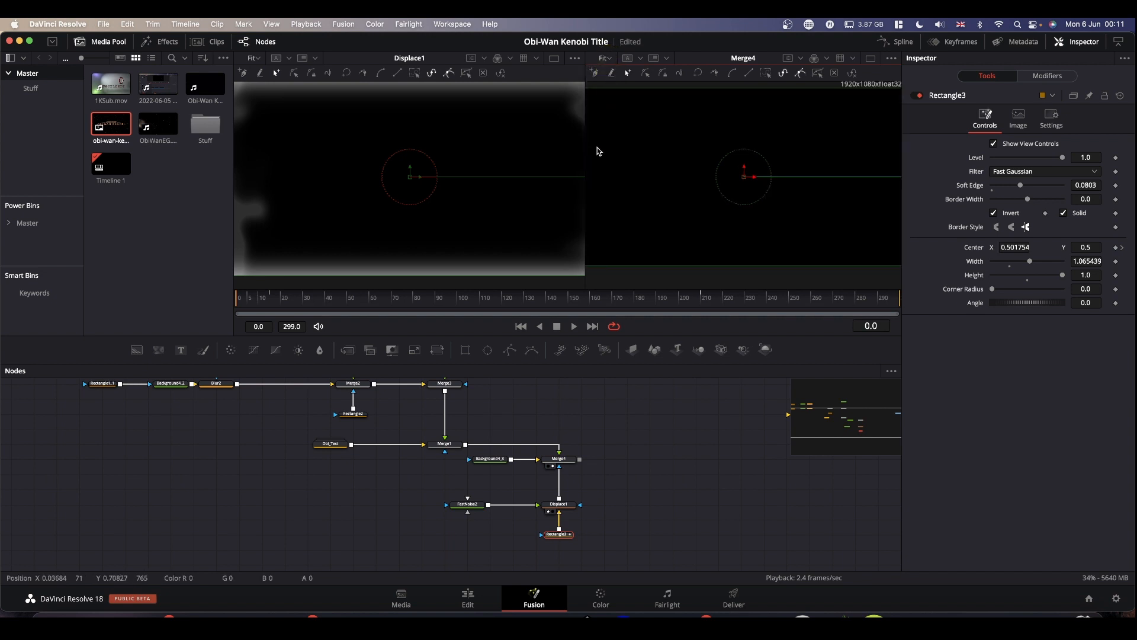
click(870, 58)
key(space)
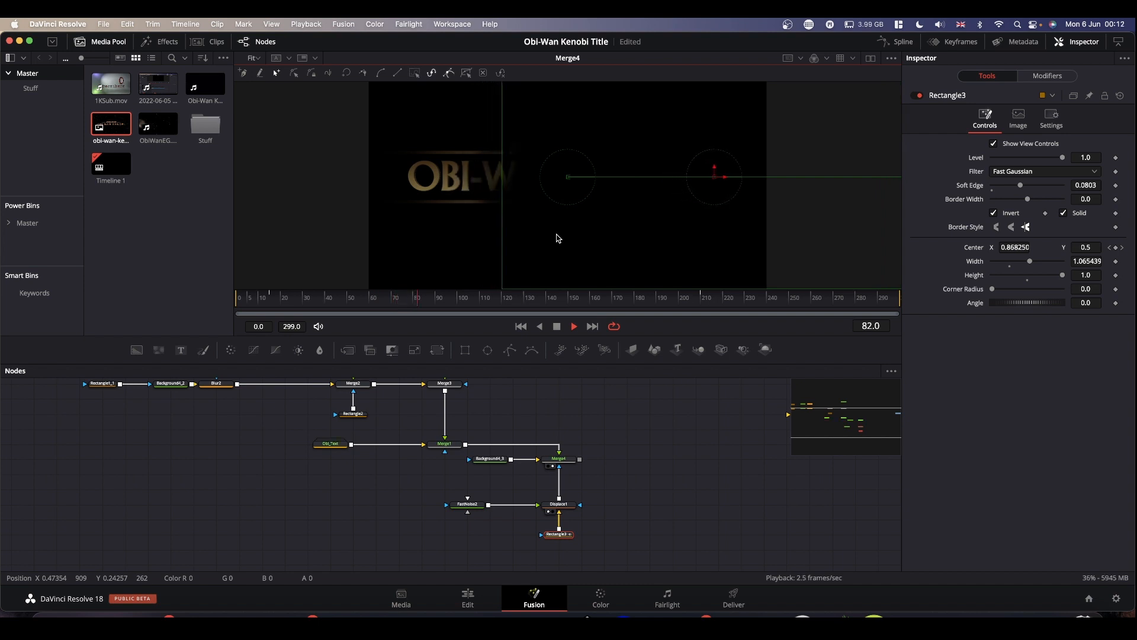
key(space)
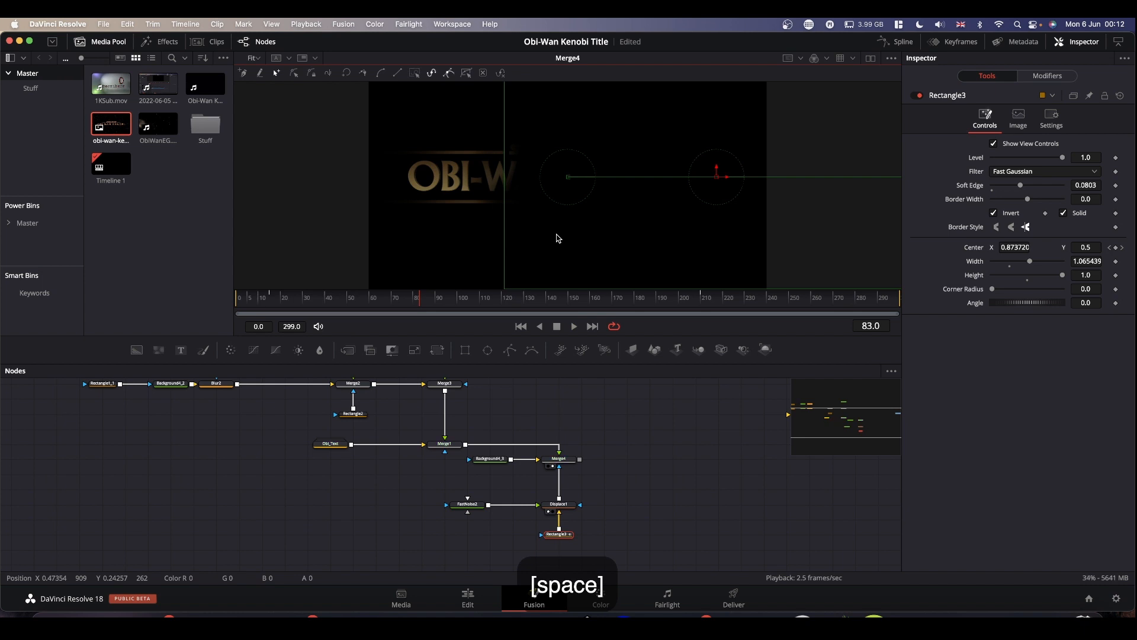
- Tidy the node graph by moving Rectangle2 and the two rectangle, background and blur chains closer to Merge2
scroll(597, 439, up, 3)
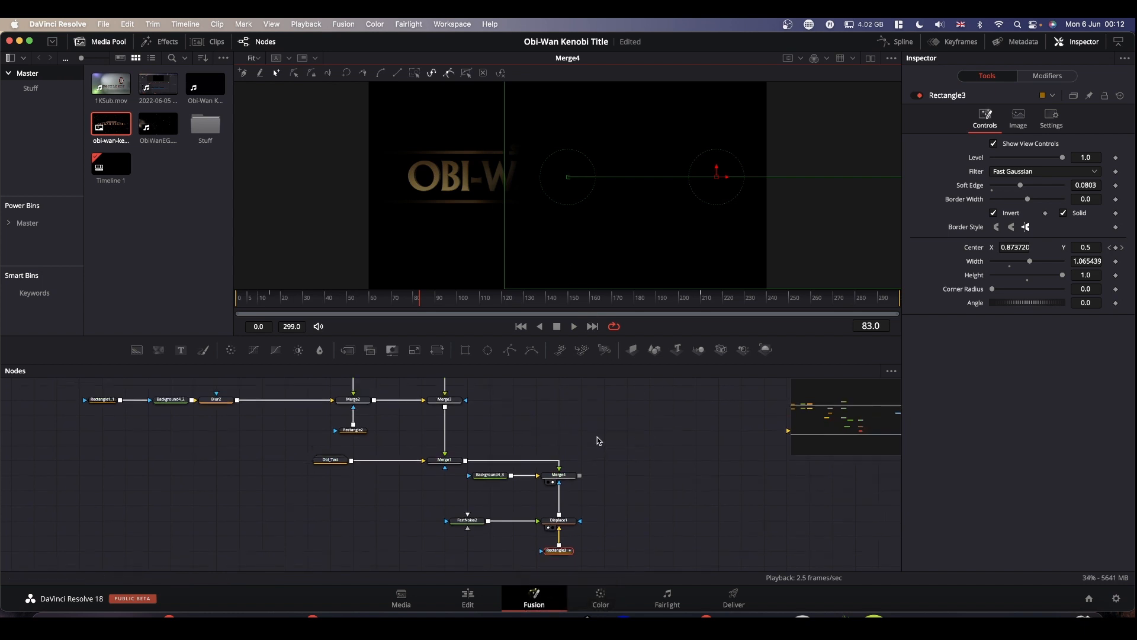
scroll(597, 438, up, 2)
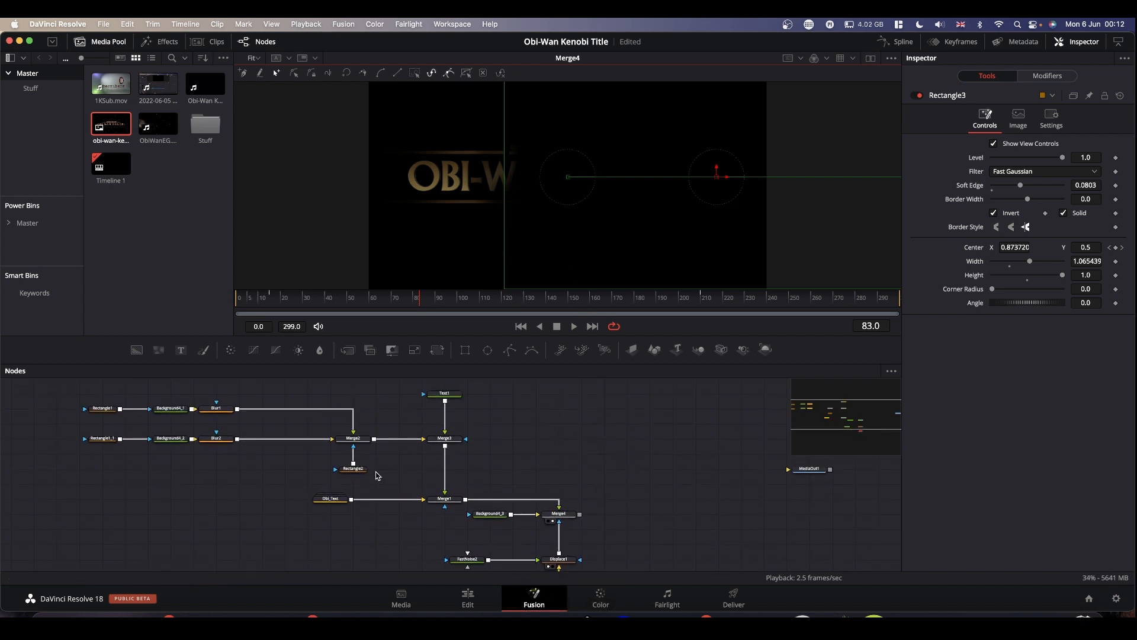
drag(356, 468, 355, 453)
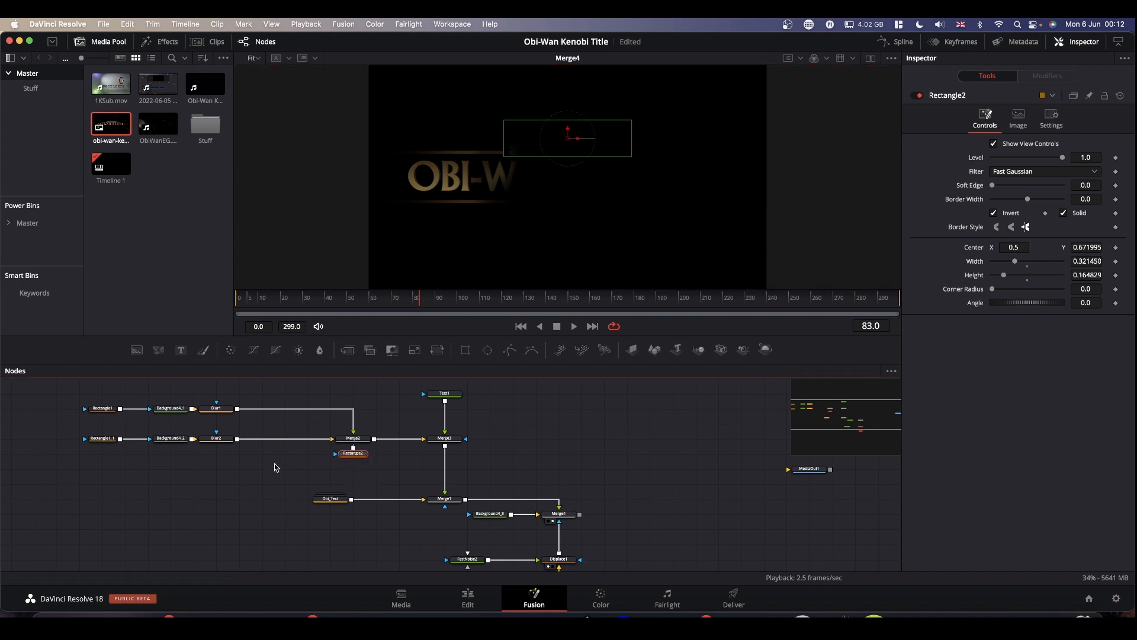
drag(57, 403, 129, 442)
click(105, 439)
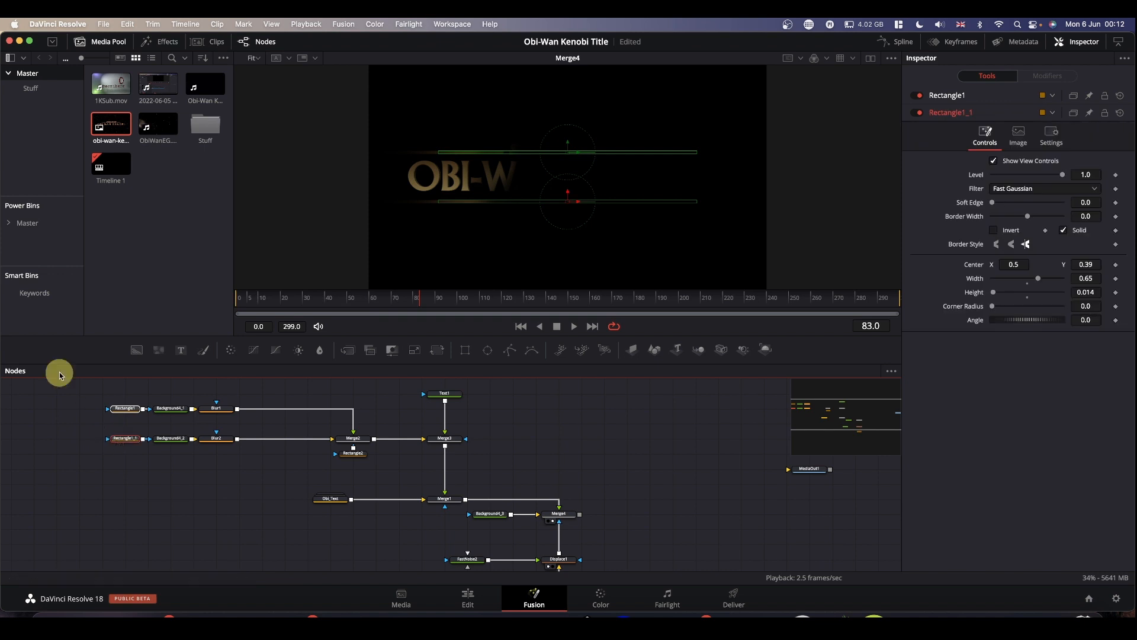
drag(88, 398, 315, 449)
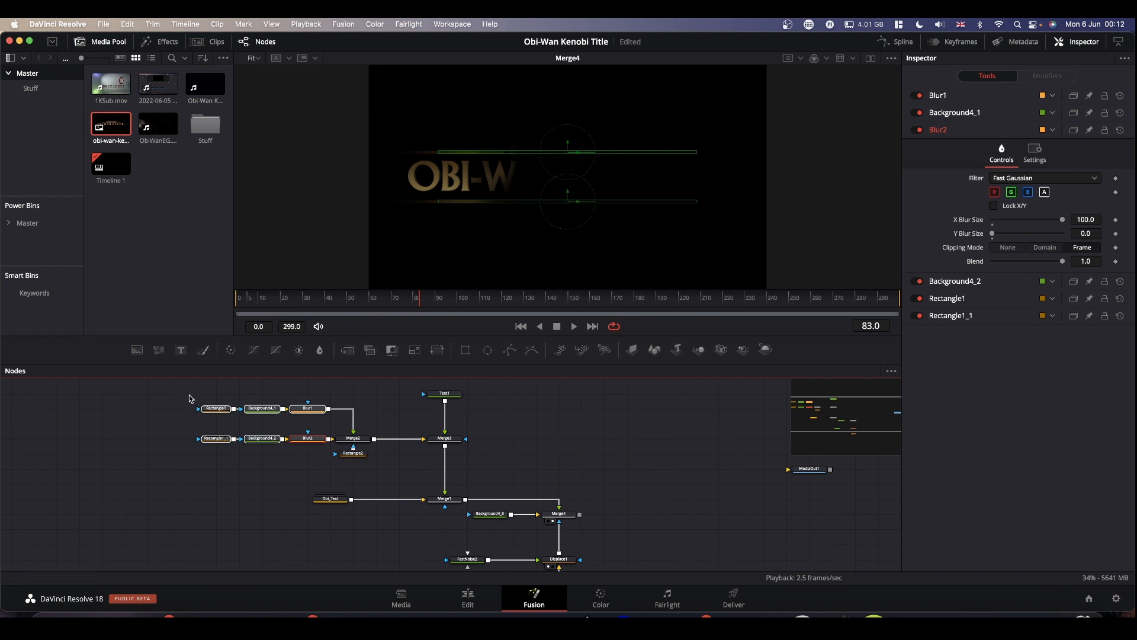
- Move Text1, Merge2, Merge3 and the two blur chains together down closer to Merge1
drag(190, 399, 468, 446)
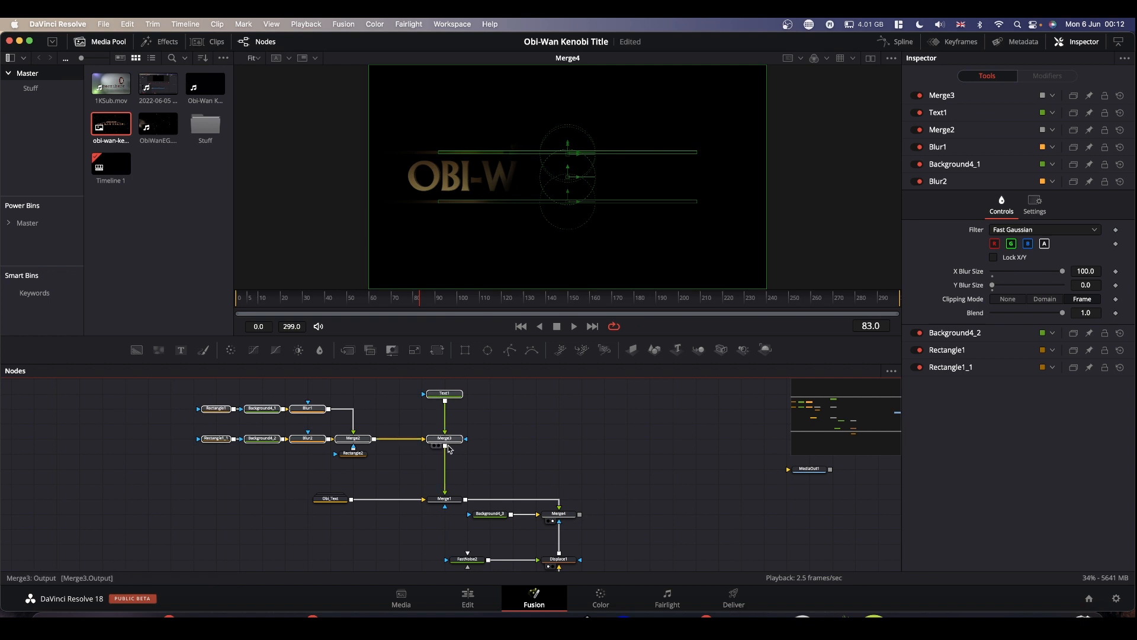
drag(445, 455, 450, 464)
click(451, 466)
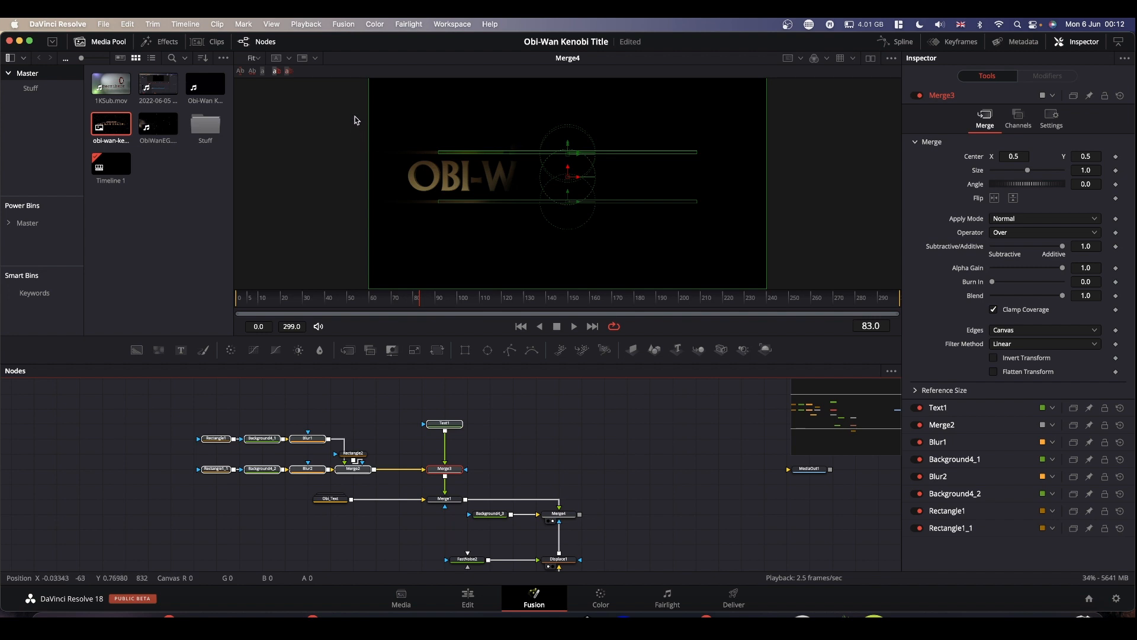
scroll(640, 477, down, 2)
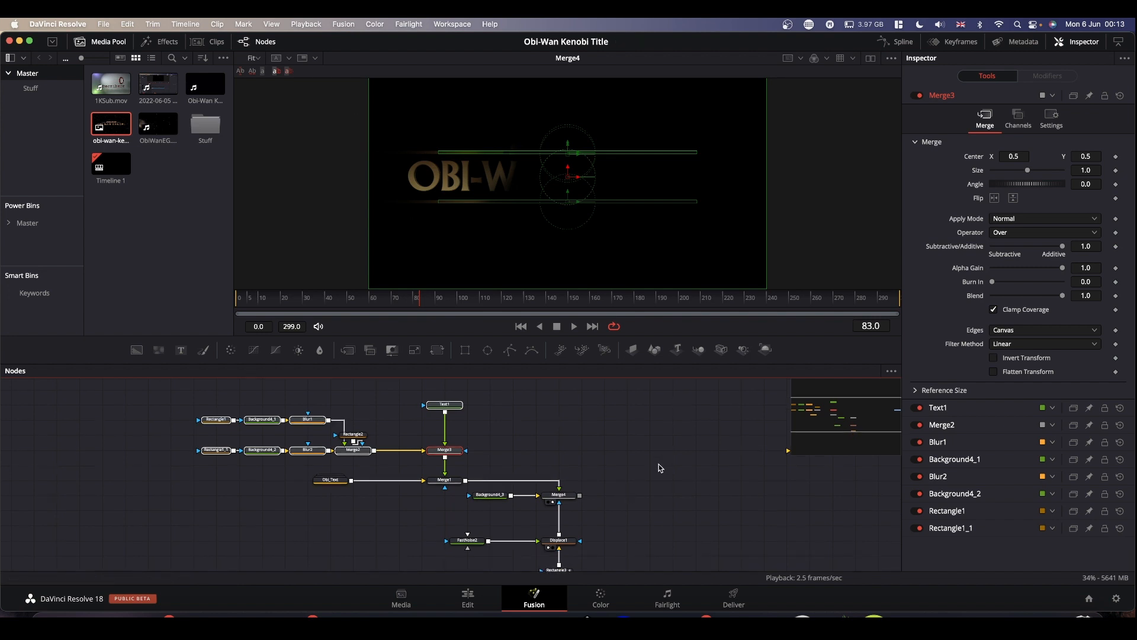
scroll(658, 474, down, 2)
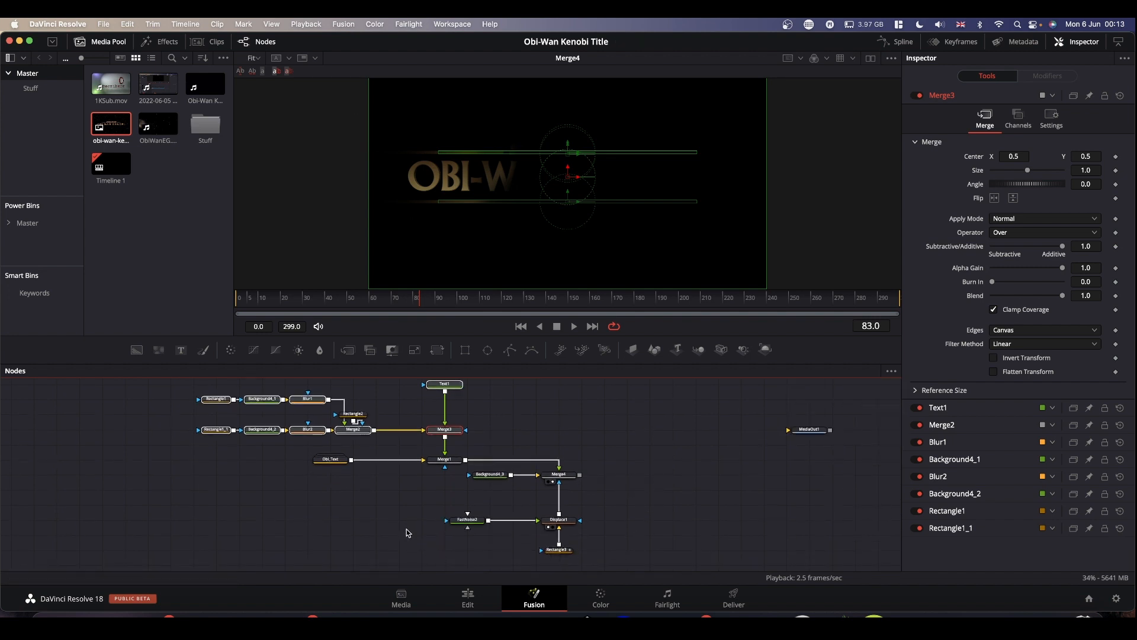
- Tidy the node graph by moving FastNoise2 and Rectangle3 closer to Displace1, Text1 closer to Merge3, and MediaOut1 farther from Merge4
drag(460, 524, 504, 526)
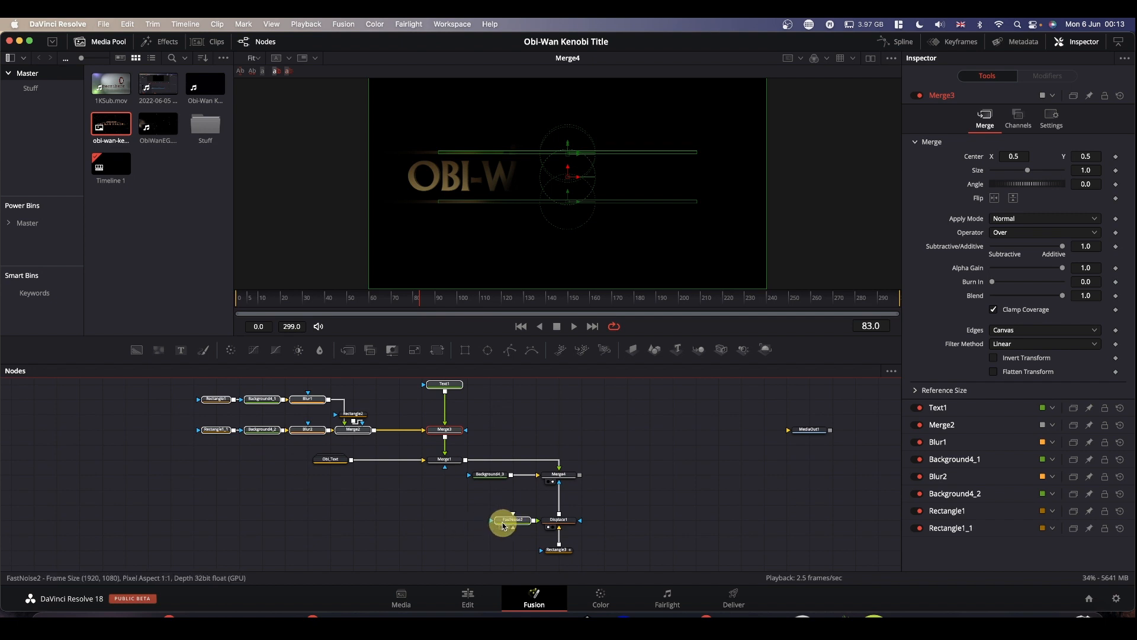
drag(560, 554, 562, 541)
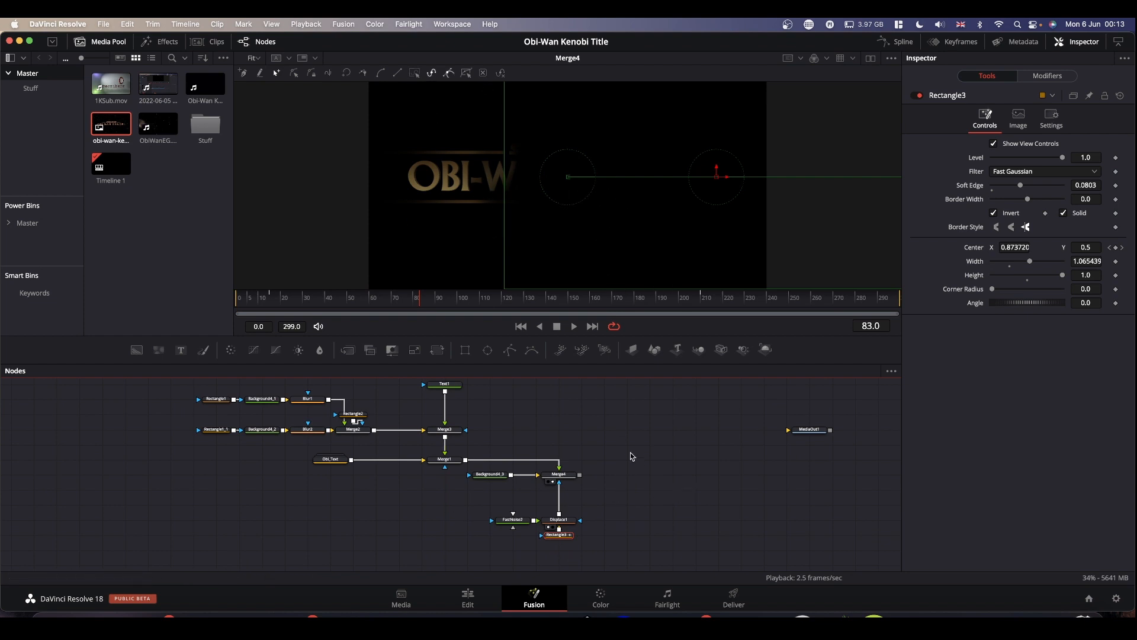
scroll(617, 452, up, 2)
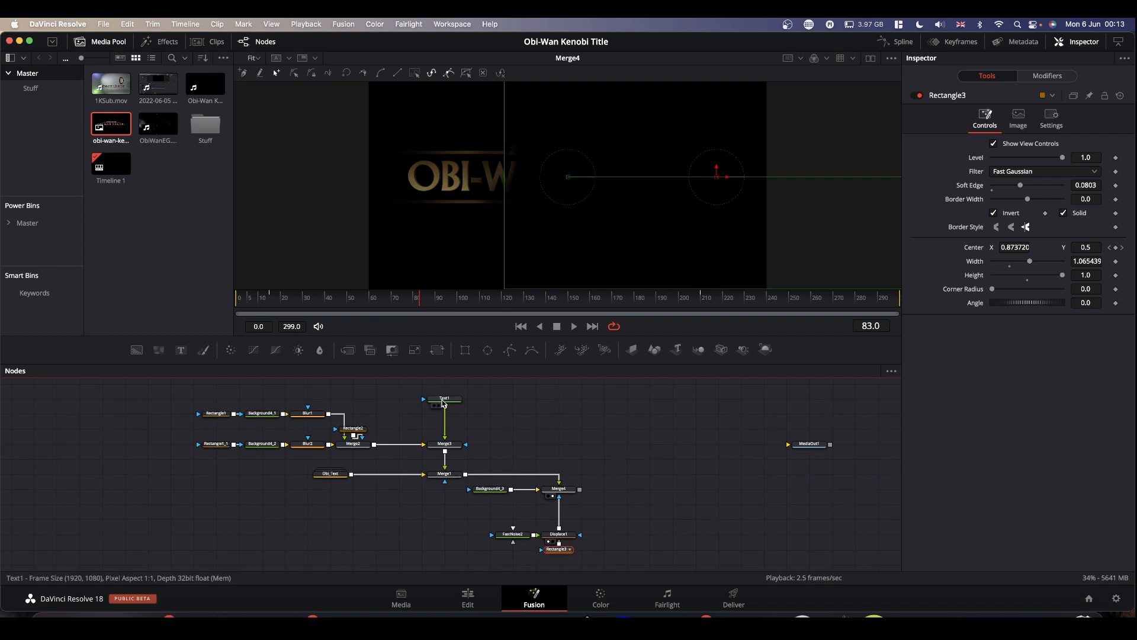
drag(438, 398, 438, 413)
scroll(705, 441, right, 5)
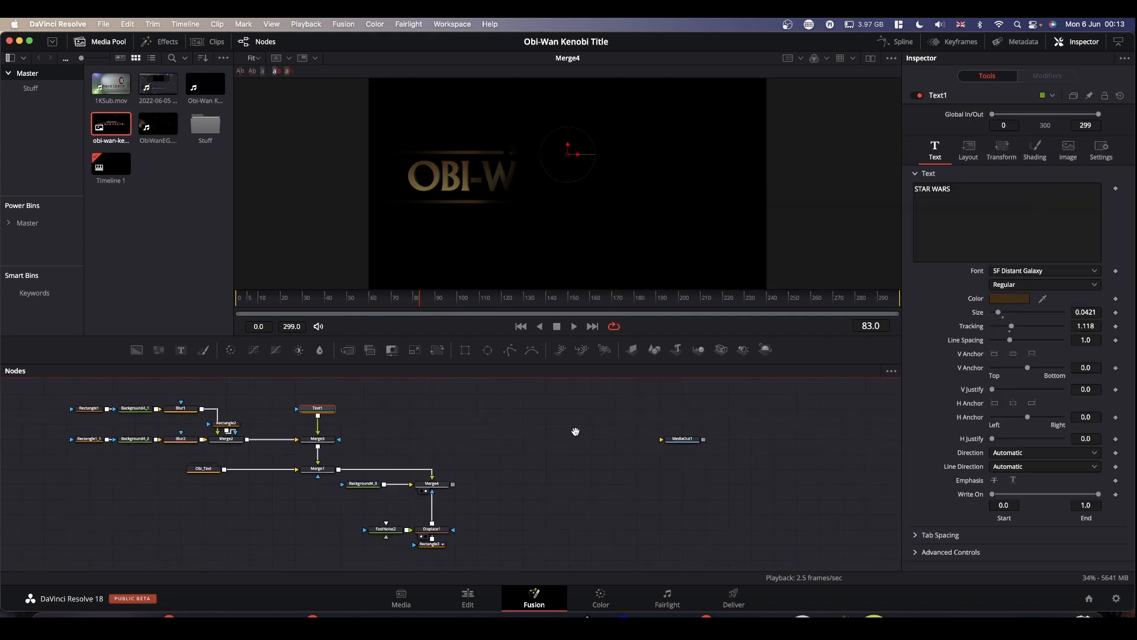
drag(685, 443, 845, 442)
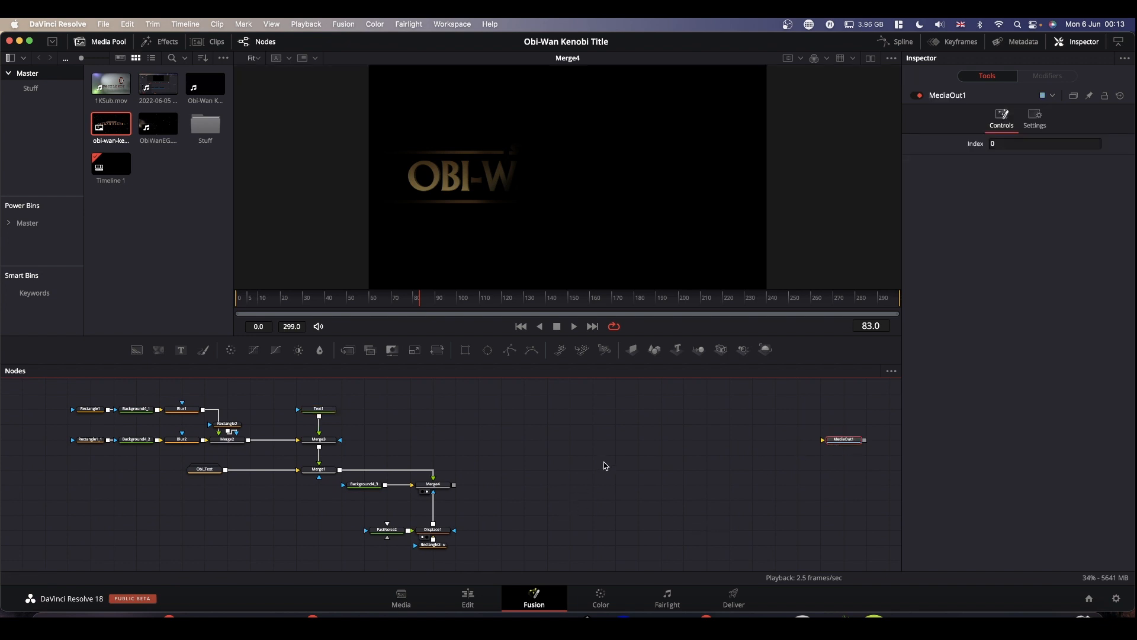
- Paste the copied particle chain, from pEmitter to ColorCorrector, into the node graph and place it between Merge4 and MediaOut1
click(561, 427)
right_click(561, 426)
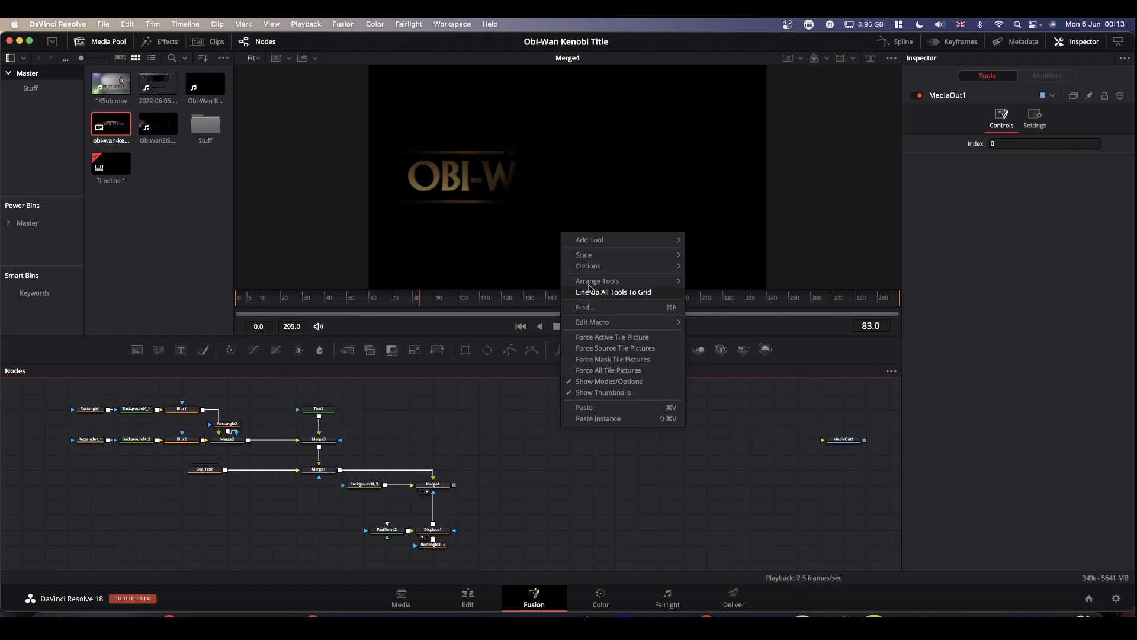
click(586, 477)
key(super+v)
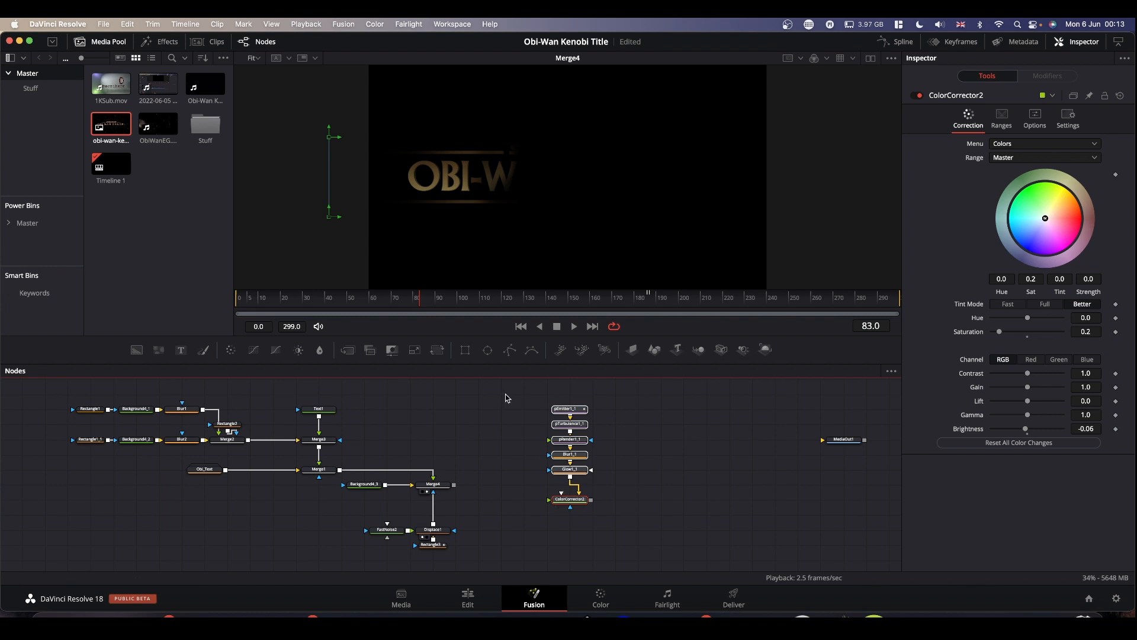
drag(508, 401, 548, 469)
scroll(655, 453, up, 3)
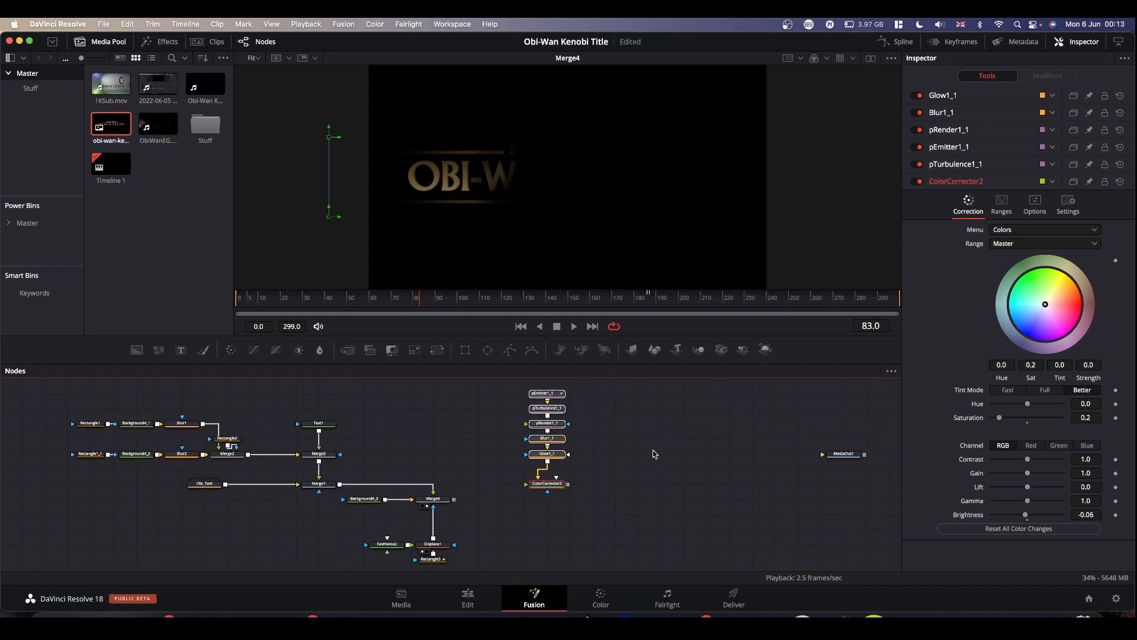
- Merge the ColorCorrector2 output over Merge4 with a new Merge node and show the combined result in the viewer
drag(494, 409, 604, 542)
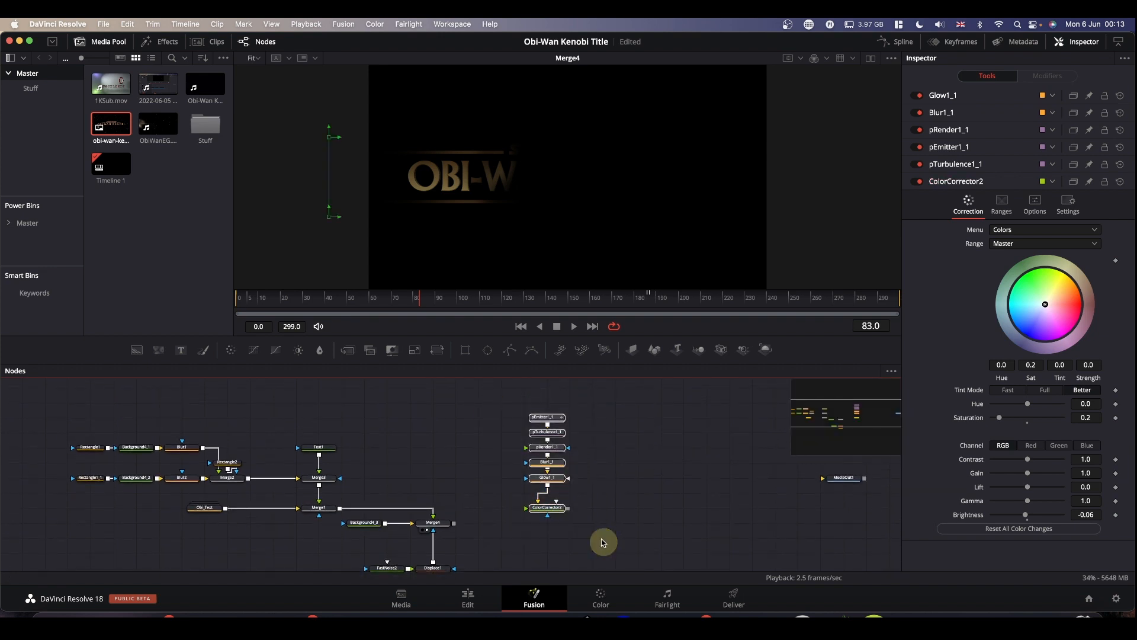
drag(556, 509, 455, 522)
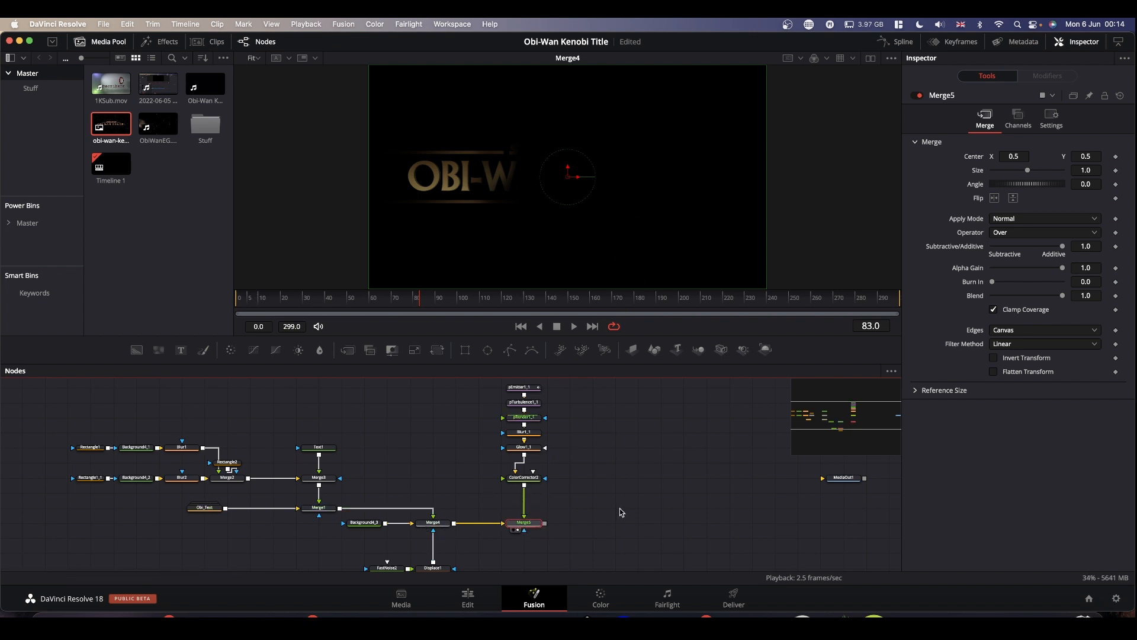
key(1)
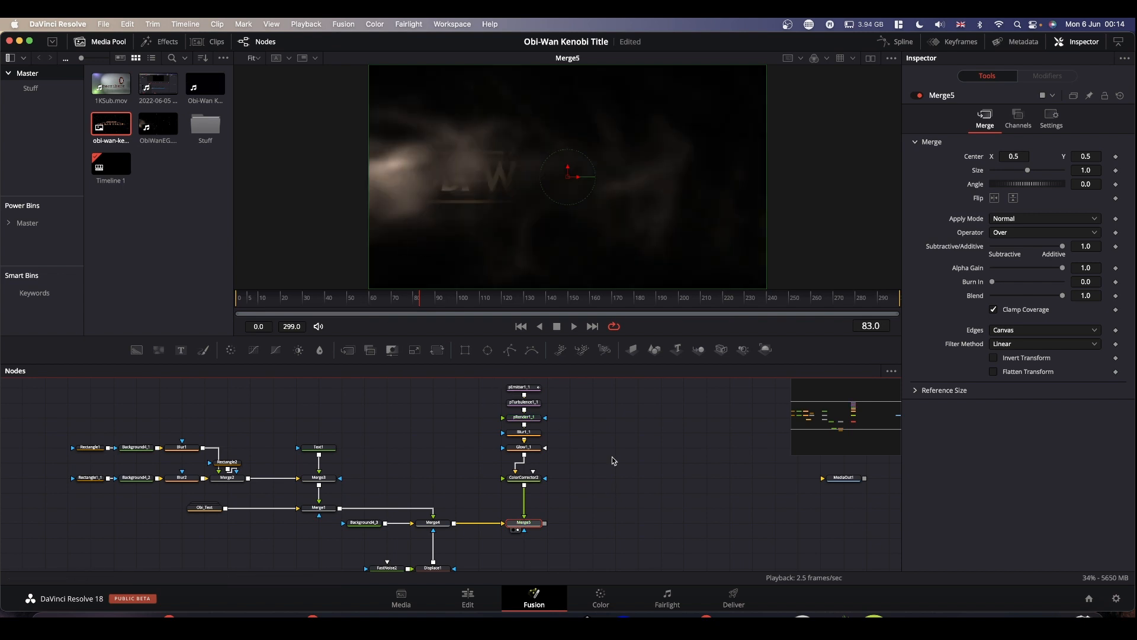
- Examine the pEmitter1_1 node's emitter controls, line region, style and colour settings, including Color Variance and Color Over Life
scroll(613, 460, up, 3)
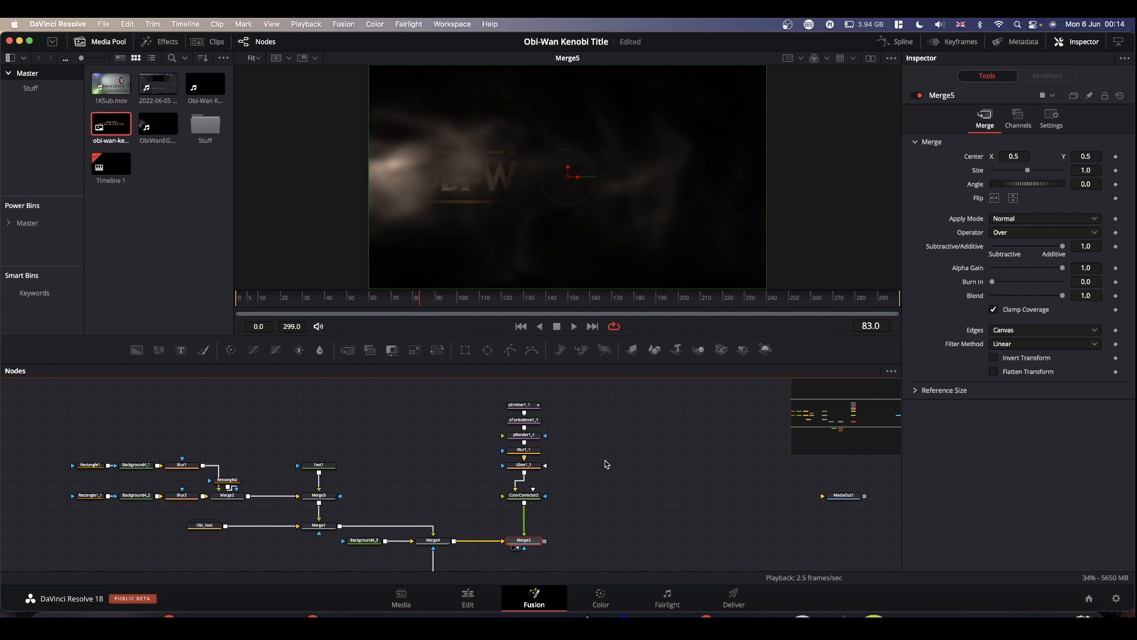
scroll(580, 464, up, 3)
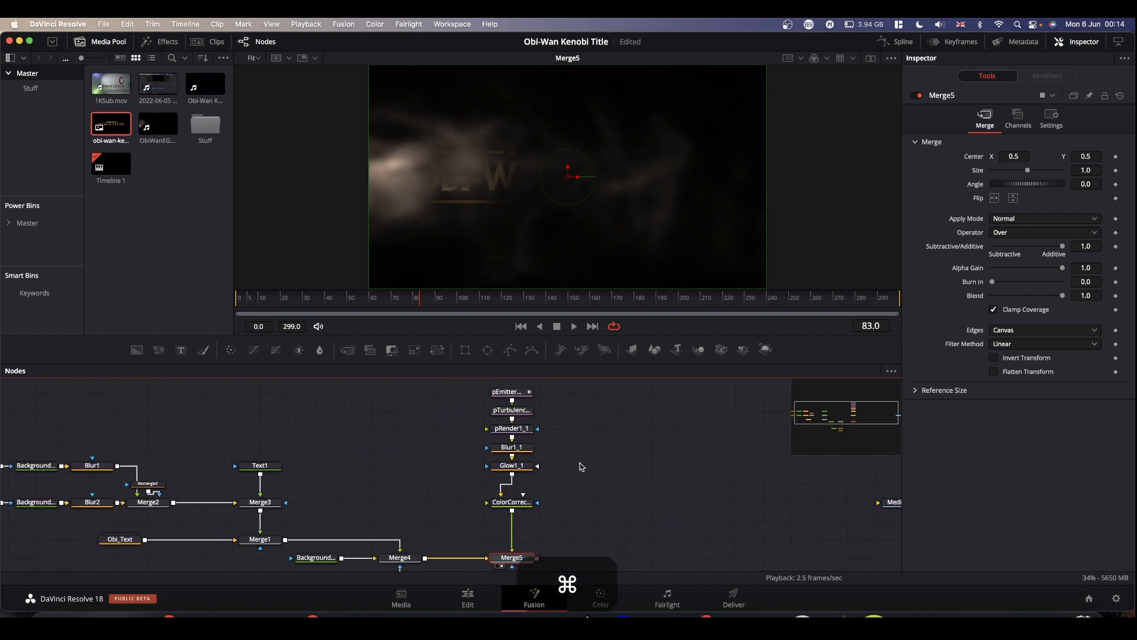
scroll(559, 419, up, 5)
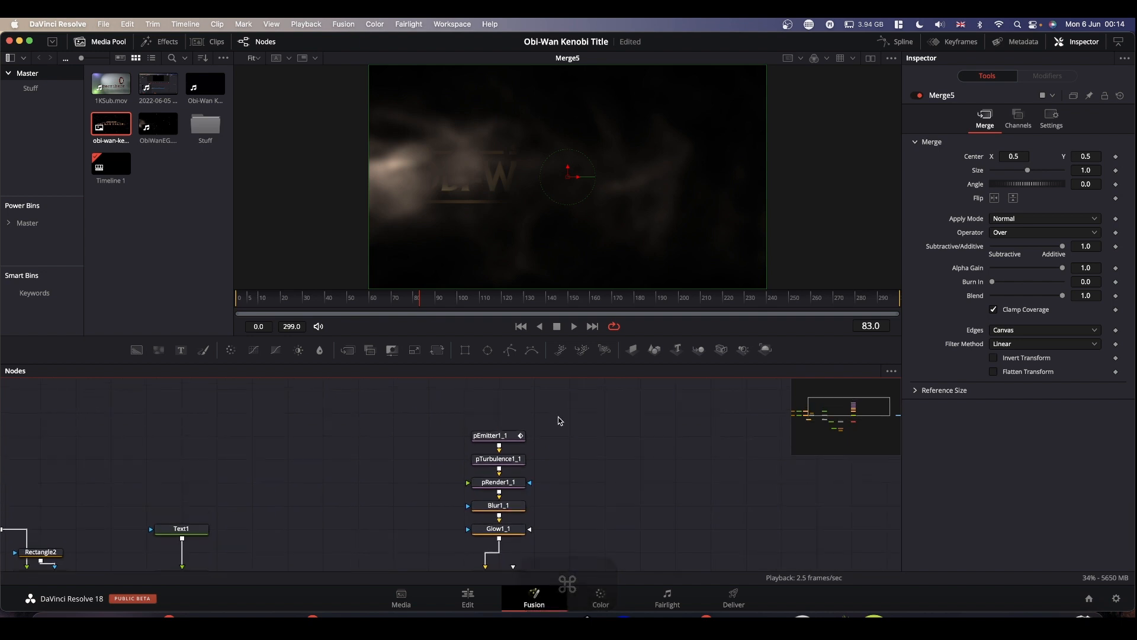
scroll(558, 421, down, 2)
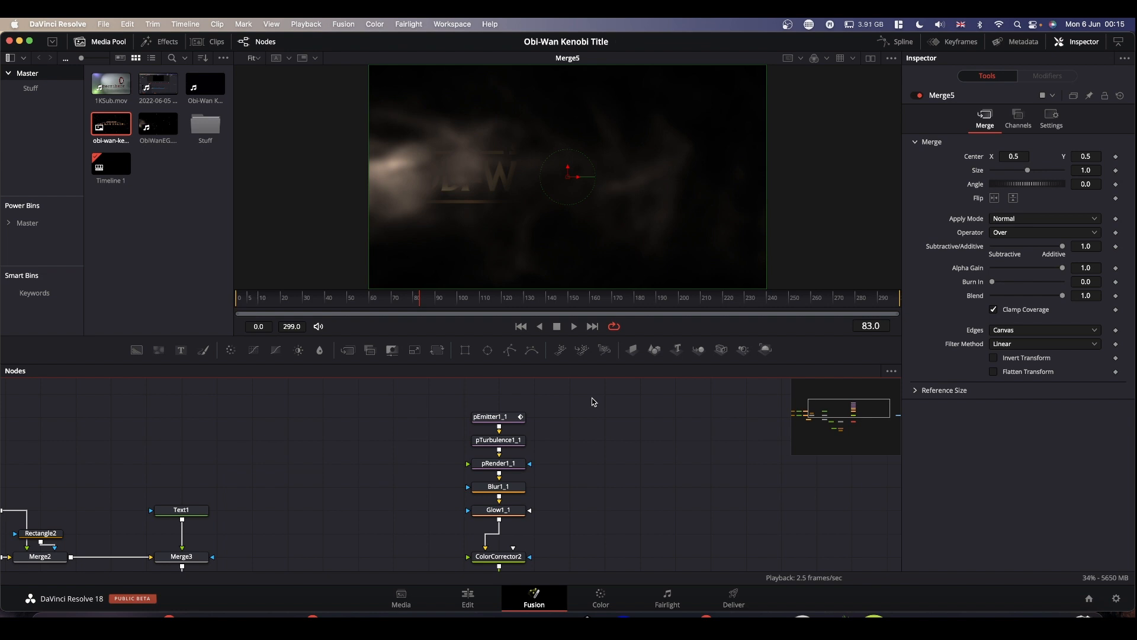
click(497, 423)
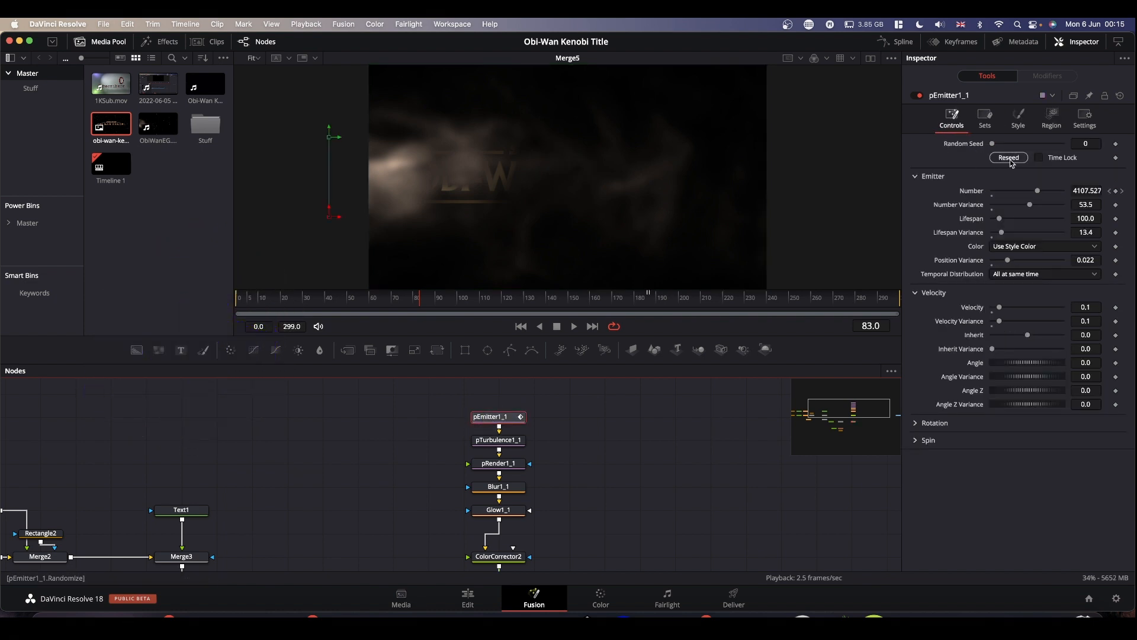
click(1053, 118)
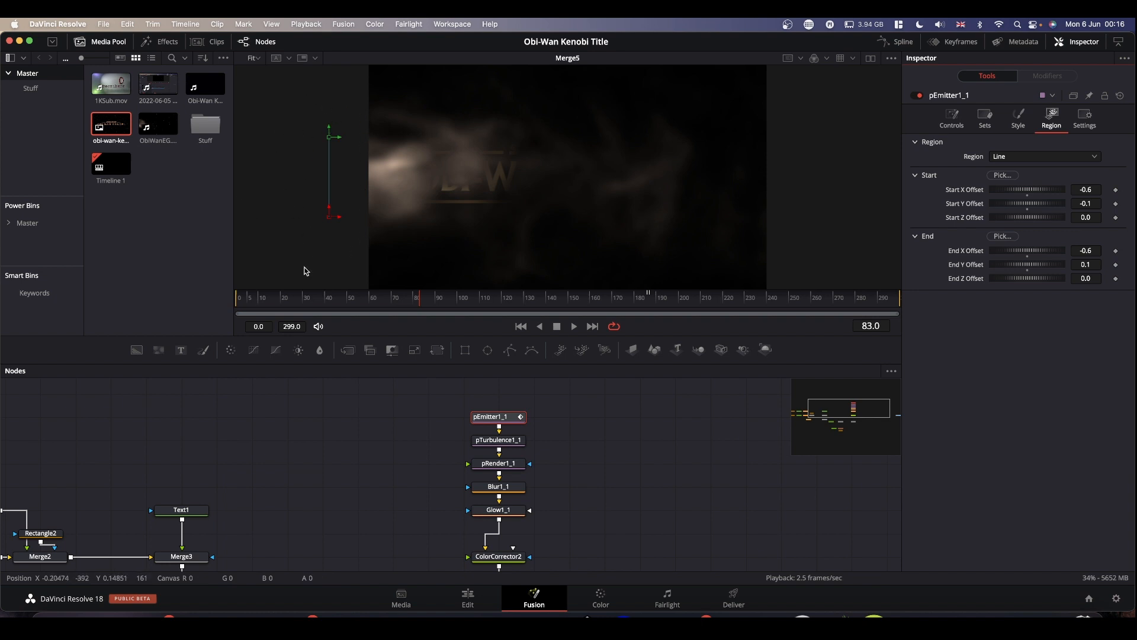
click(1019, 121)
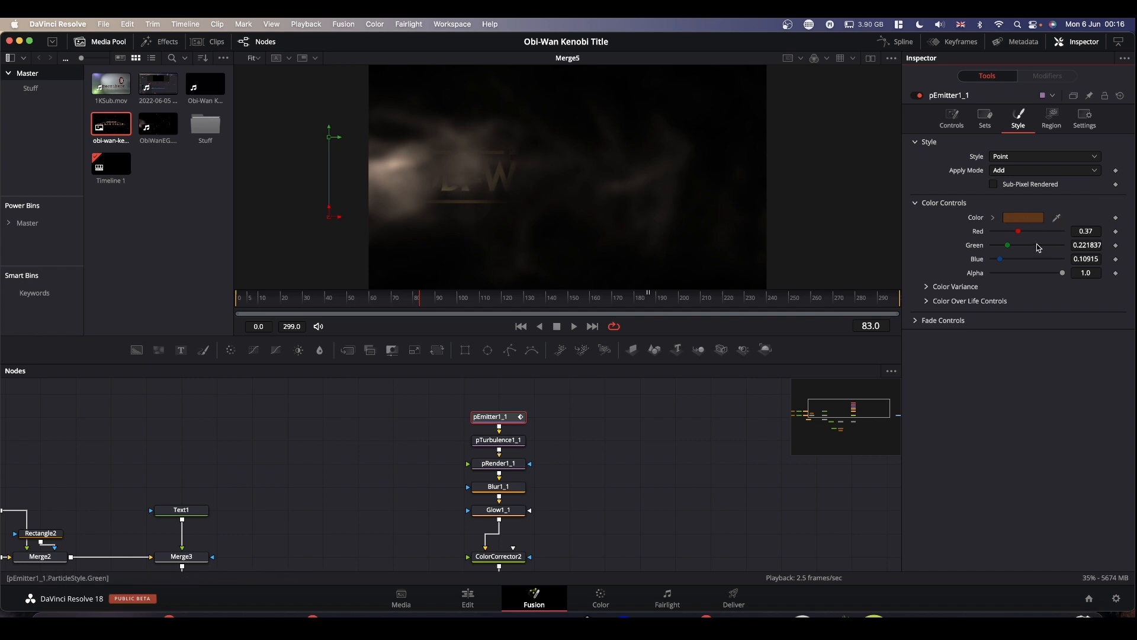
click(927, 287)
click(927, 287)
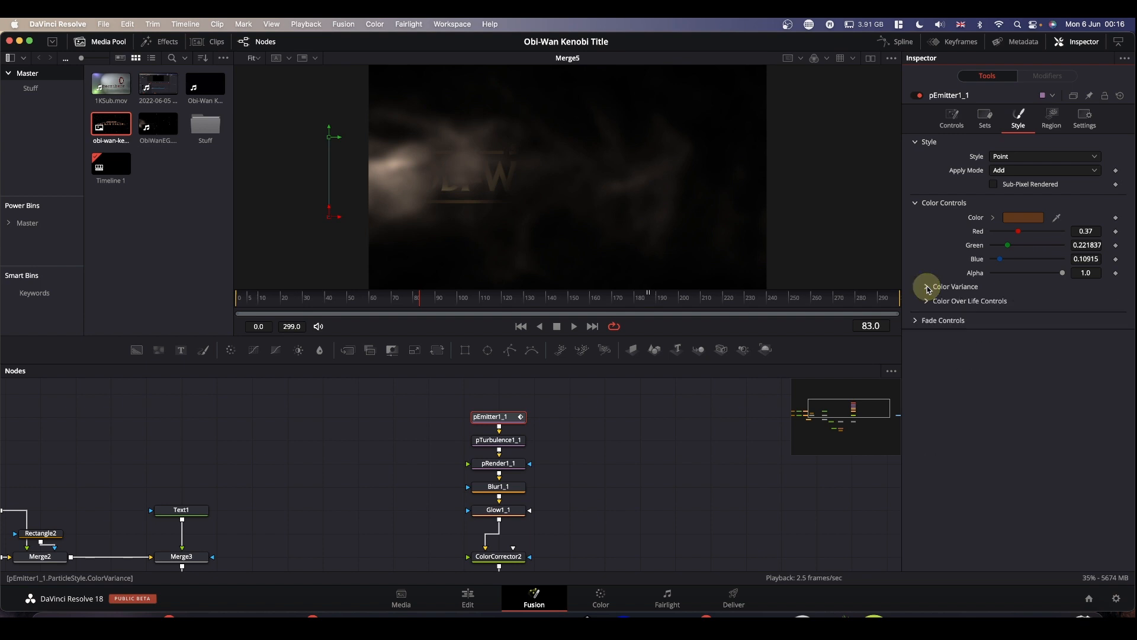
click(928, 302)
click(927, 301)
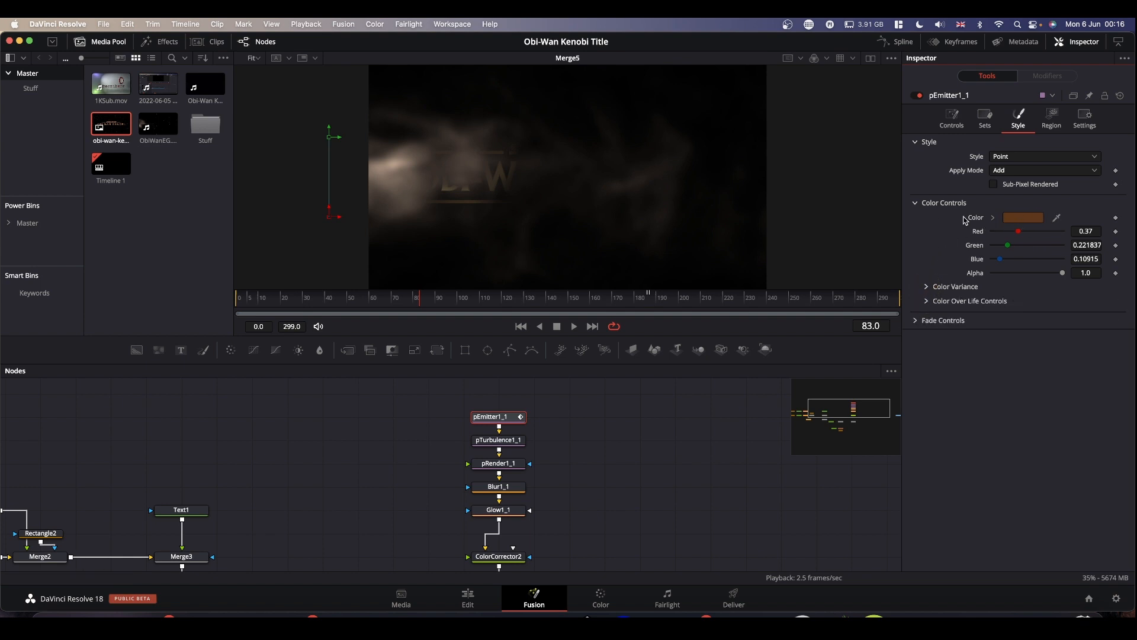
click(952, 120)
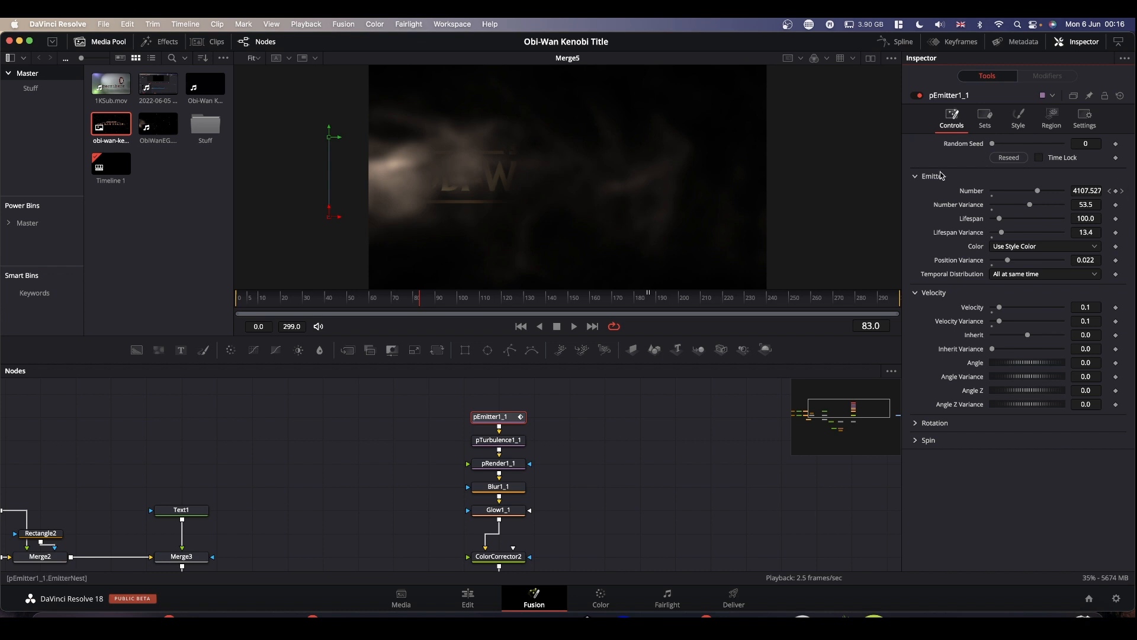
- Review pEmitter1_1's Number keyframes at frames 0, 186 and 187, and scrub the smoke reveal from the start to frame 92
drag(420, 300, 211, 322)
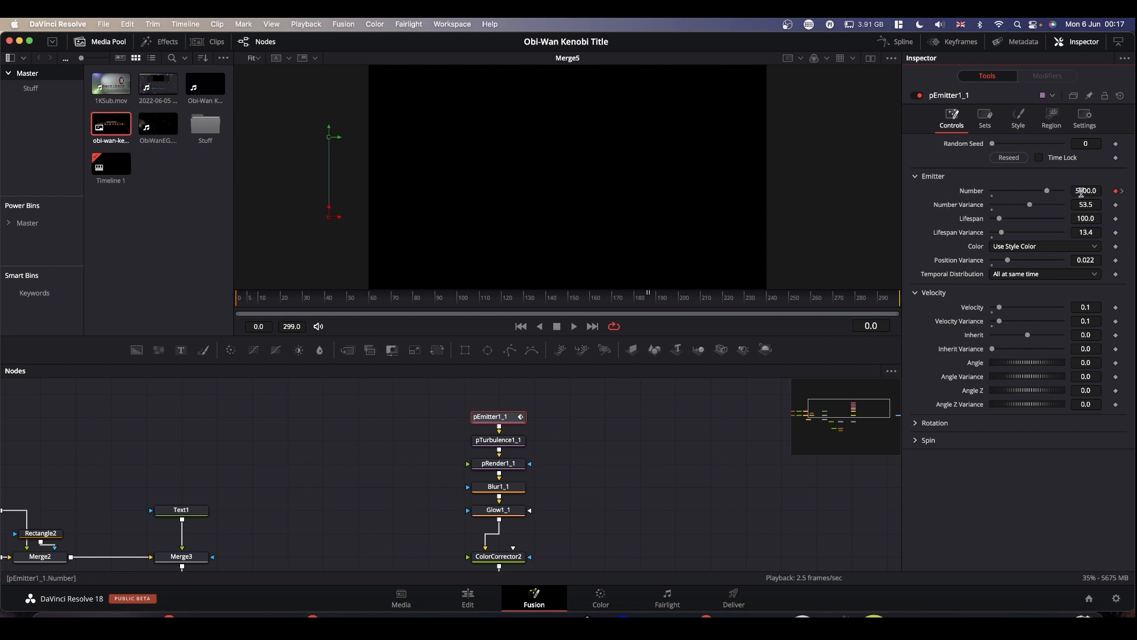
click(1116, 192)
drag(613, 304, 648, 304)
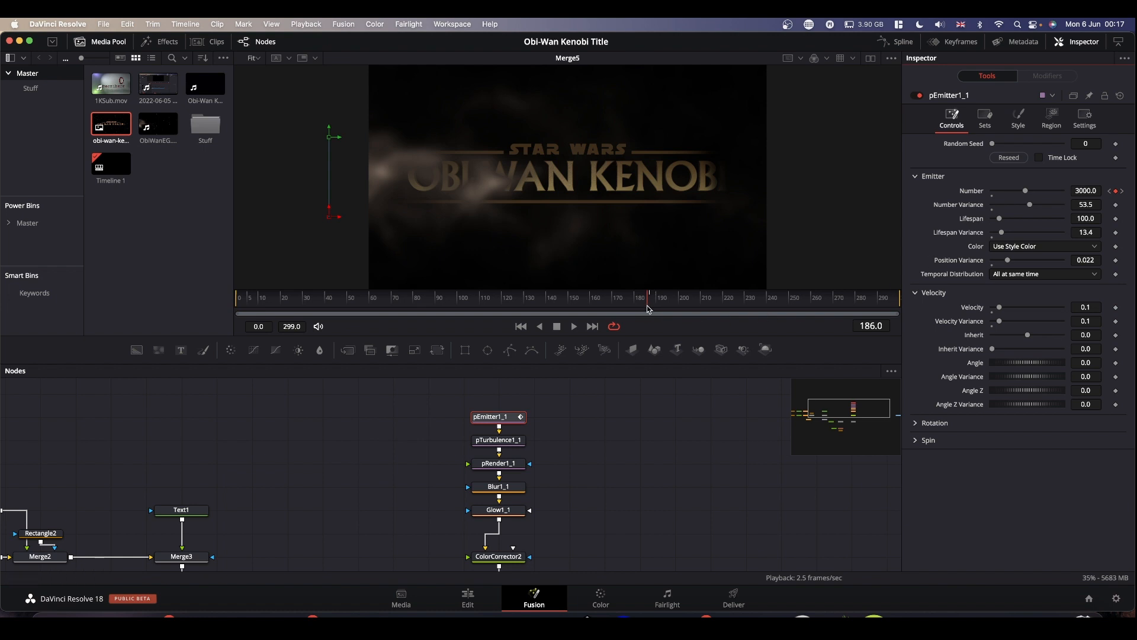
drag(648, 302, 651, 303)
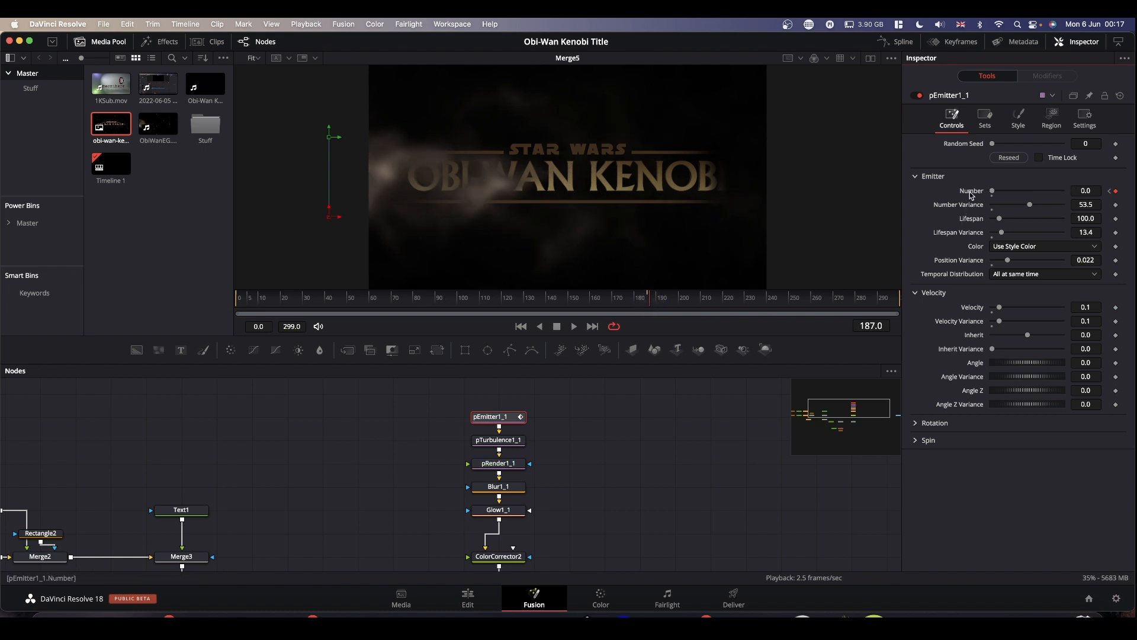
click(650, 303)
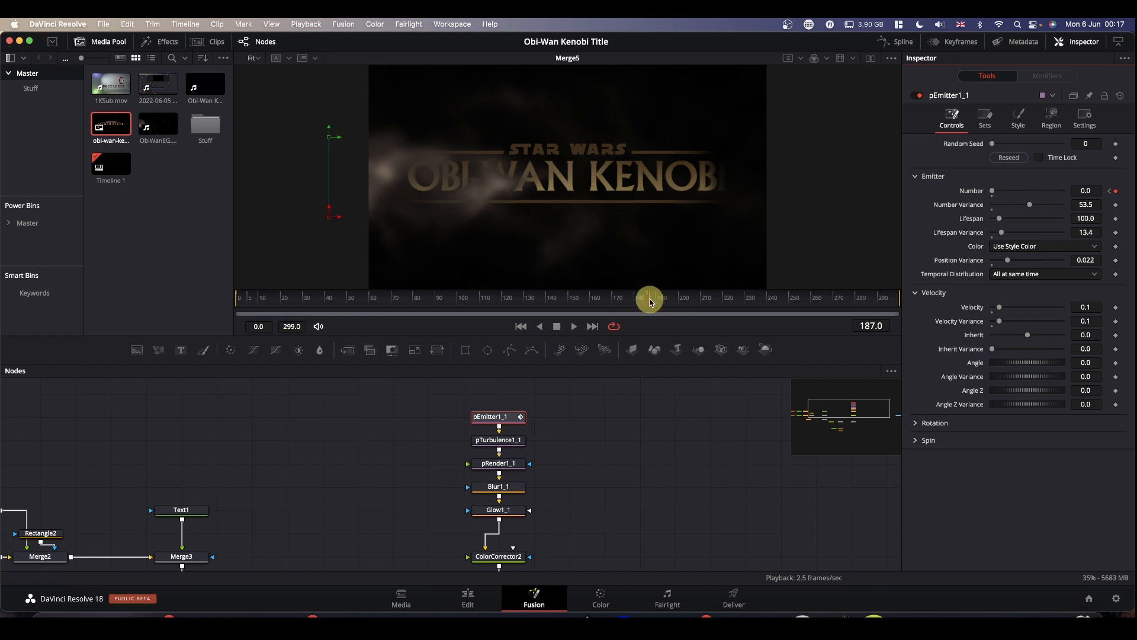
drag(651, 302, 221, 375)
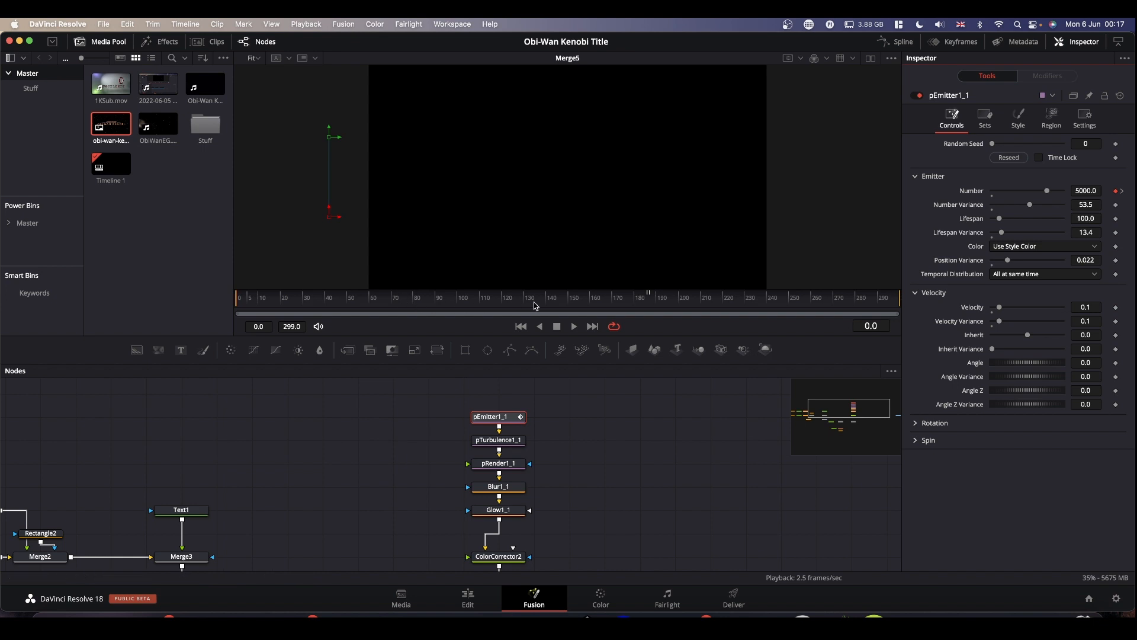
click(648, 302)
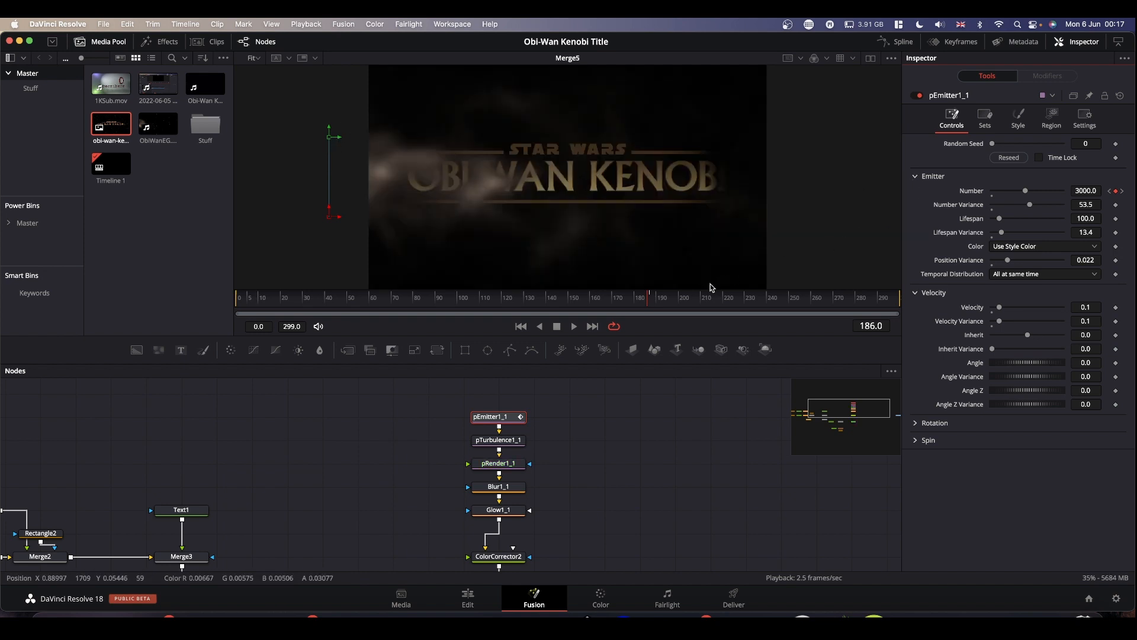
click(1122, 191)
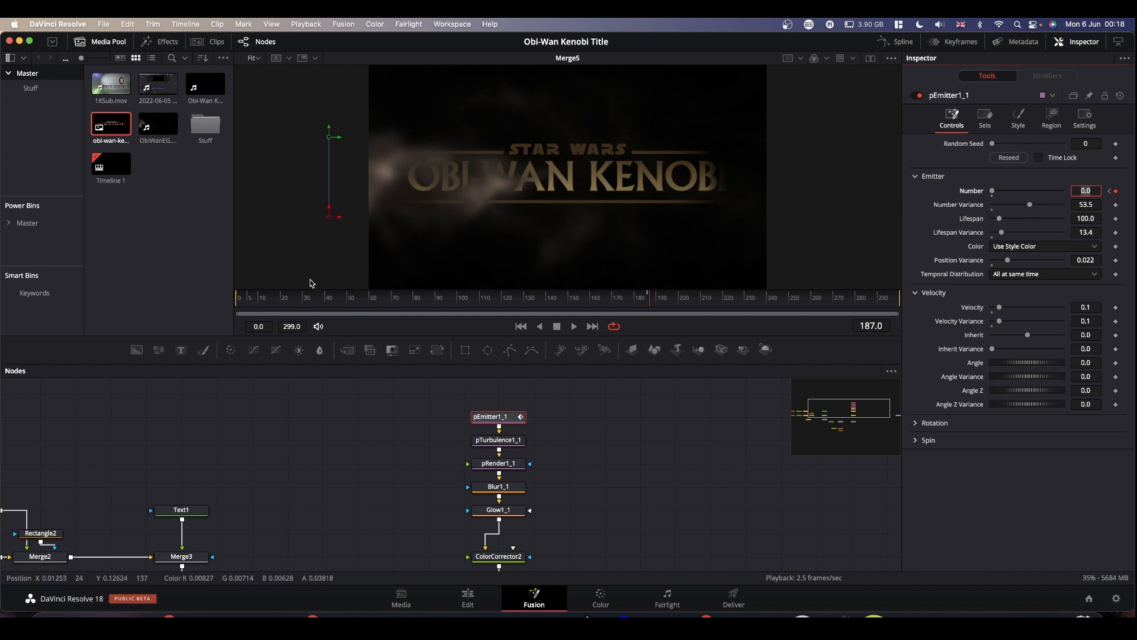
drag(252, 303, 233, 296)
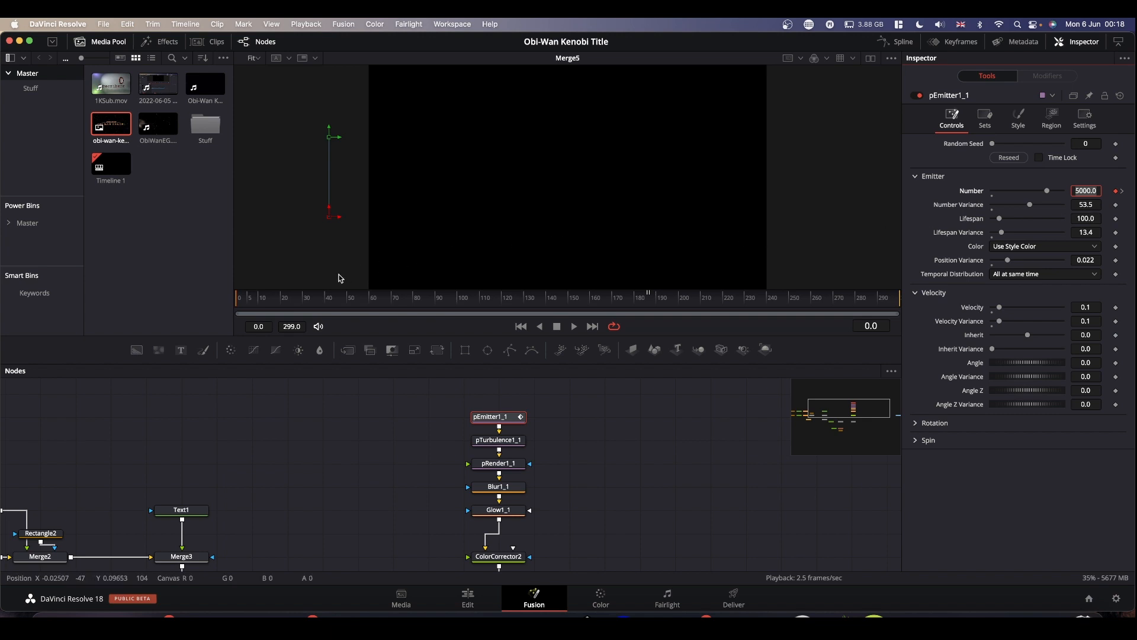
drag(240, 305, 439, 308)
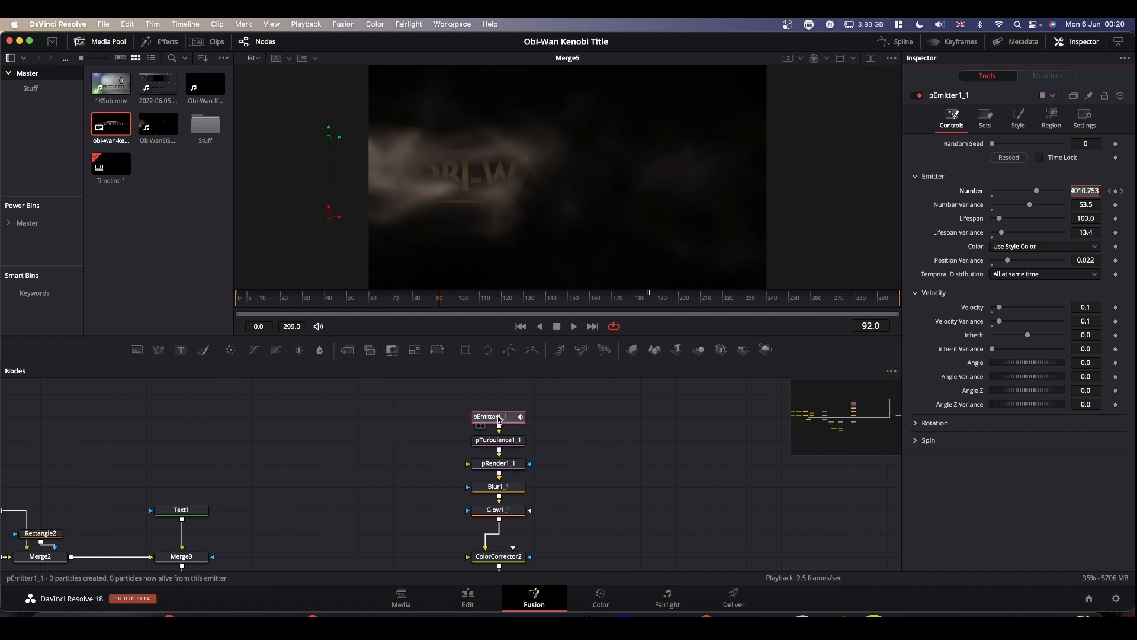
- Examine the pTurbulence1_1 and pRender1_1 settings and view the pRender1_1, Blur1_1 and Glow1_1 outputs one after another
click(502, 445)
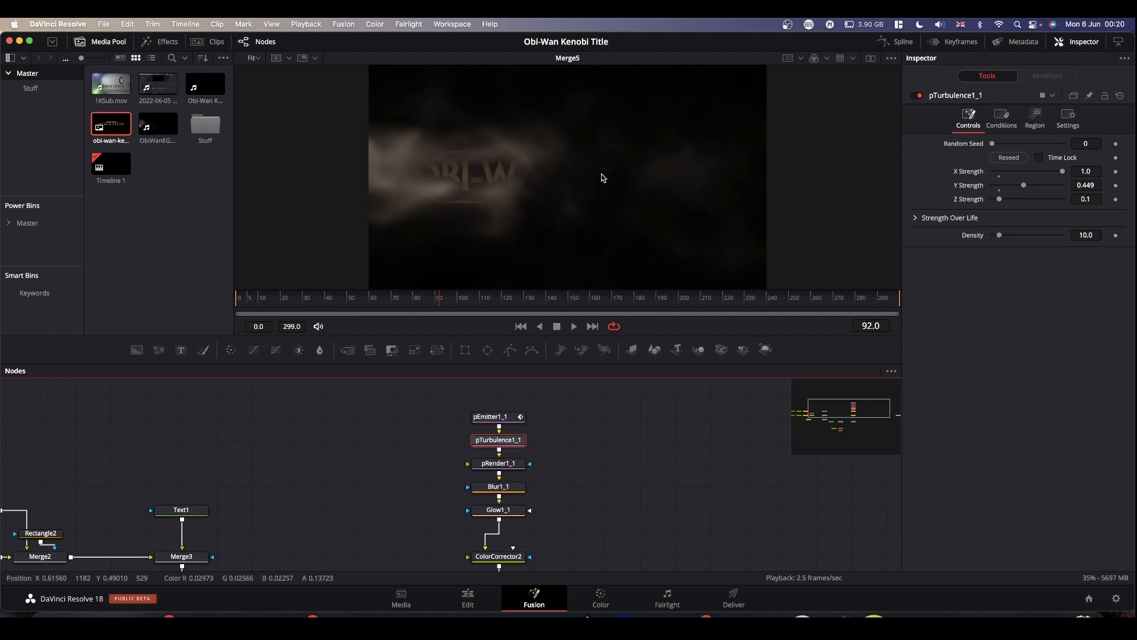
click(499, 463)
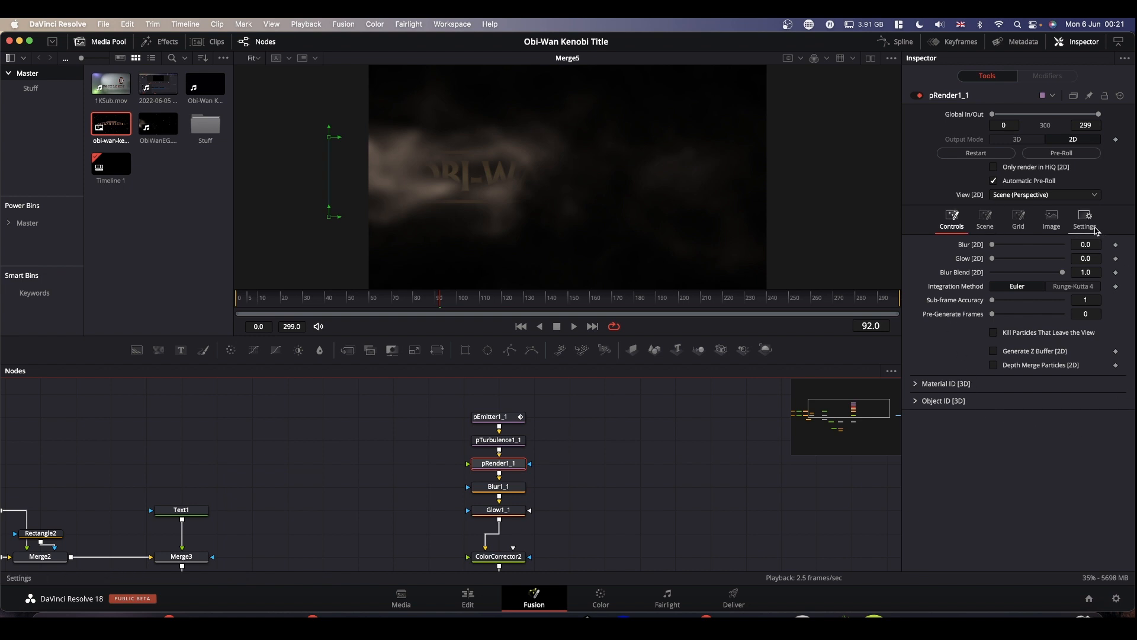
drag(499, 466, 533, 137)
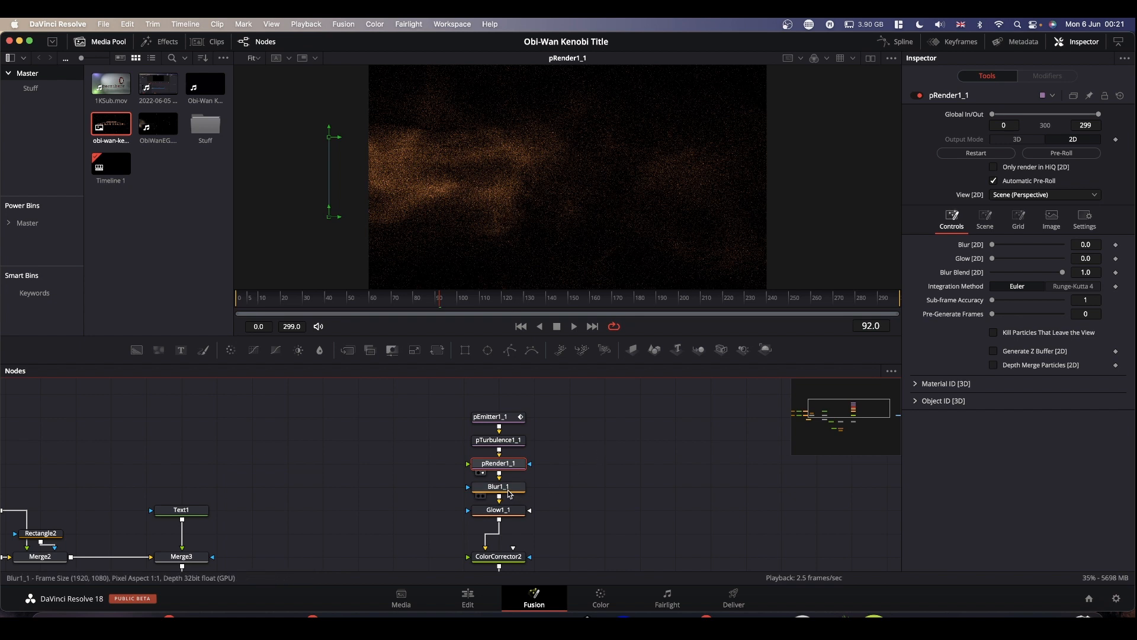
drag(509, 493, 560, 215)
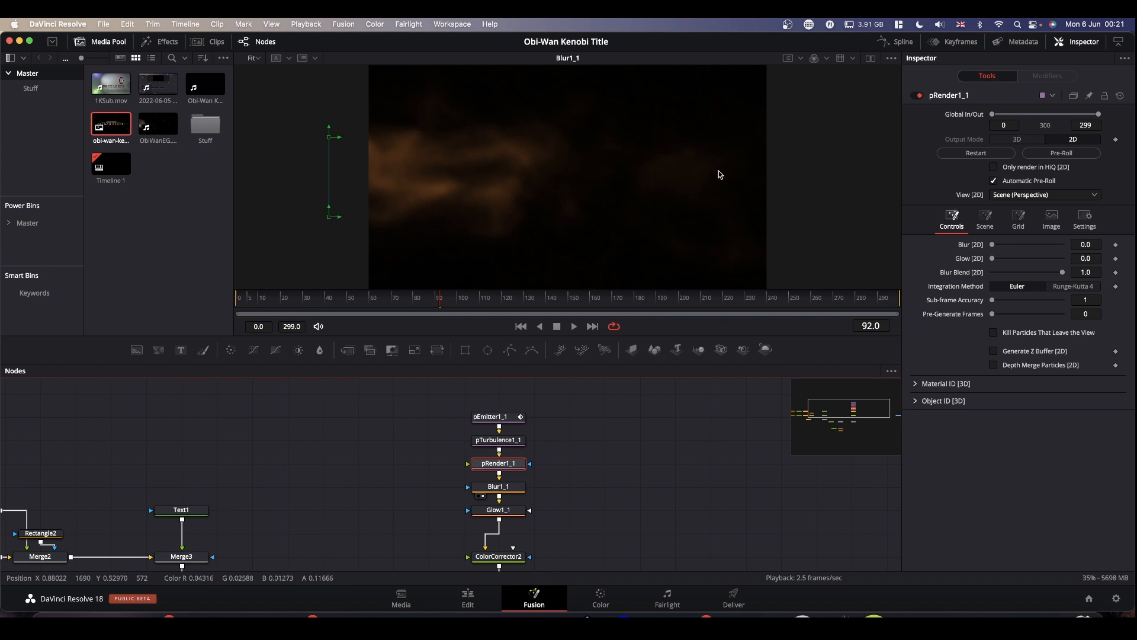
drag(506, 515, 599, 229)
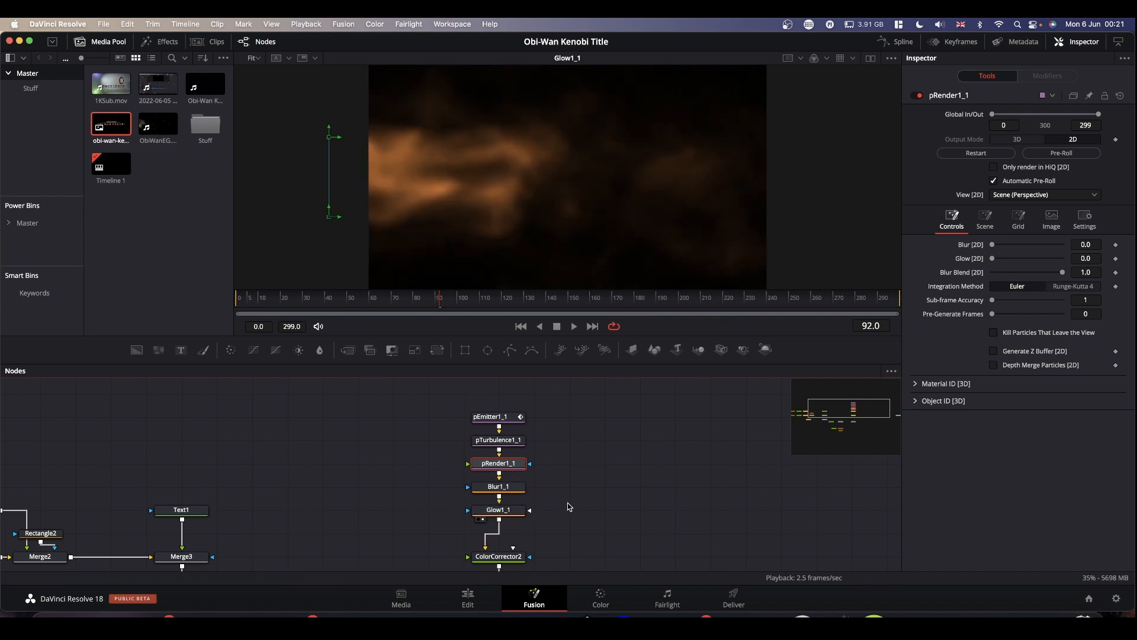
- Examine the Glow1_1, Blur1_1 and ColorCorrector2 settings and show the ColorCorrector2 output in the viewer
click(496, 512)
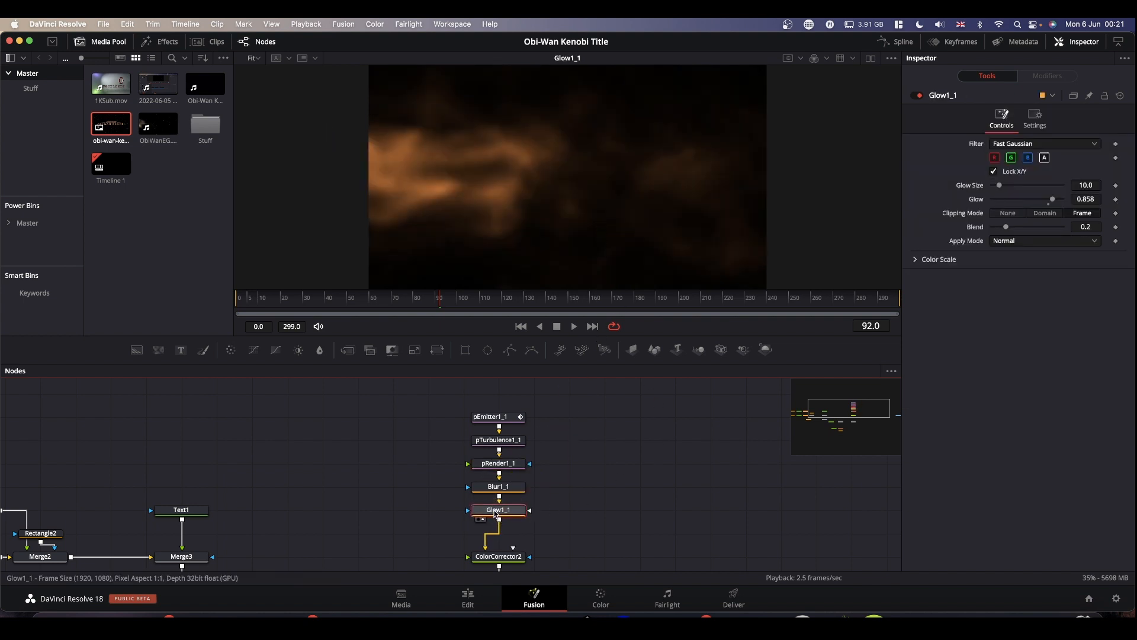
click(498, 488)
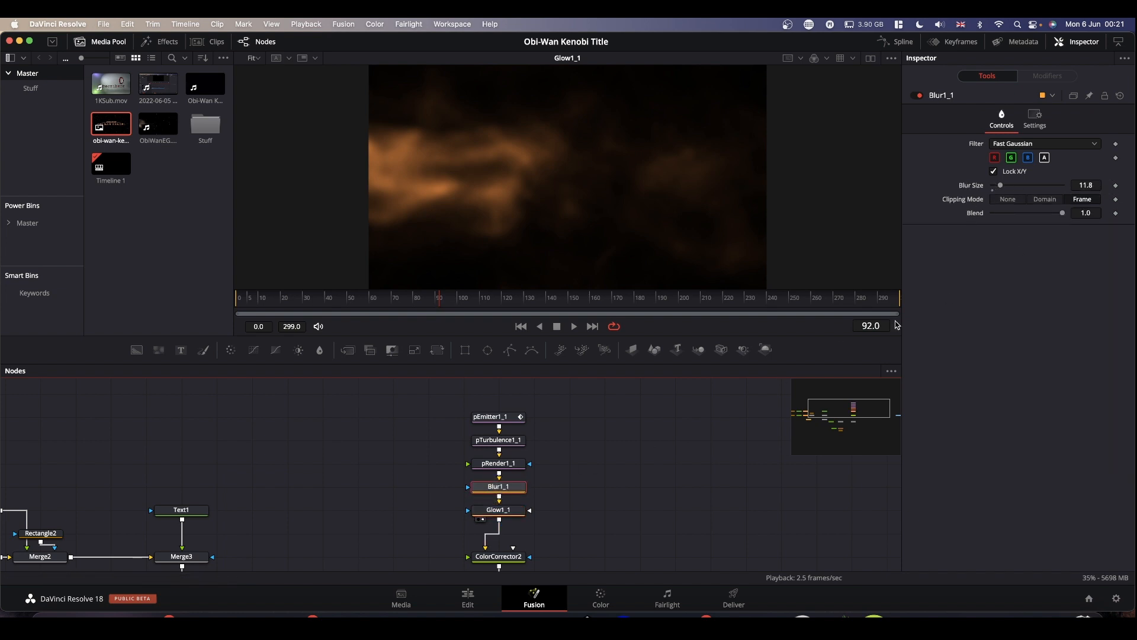
click(512, 512)
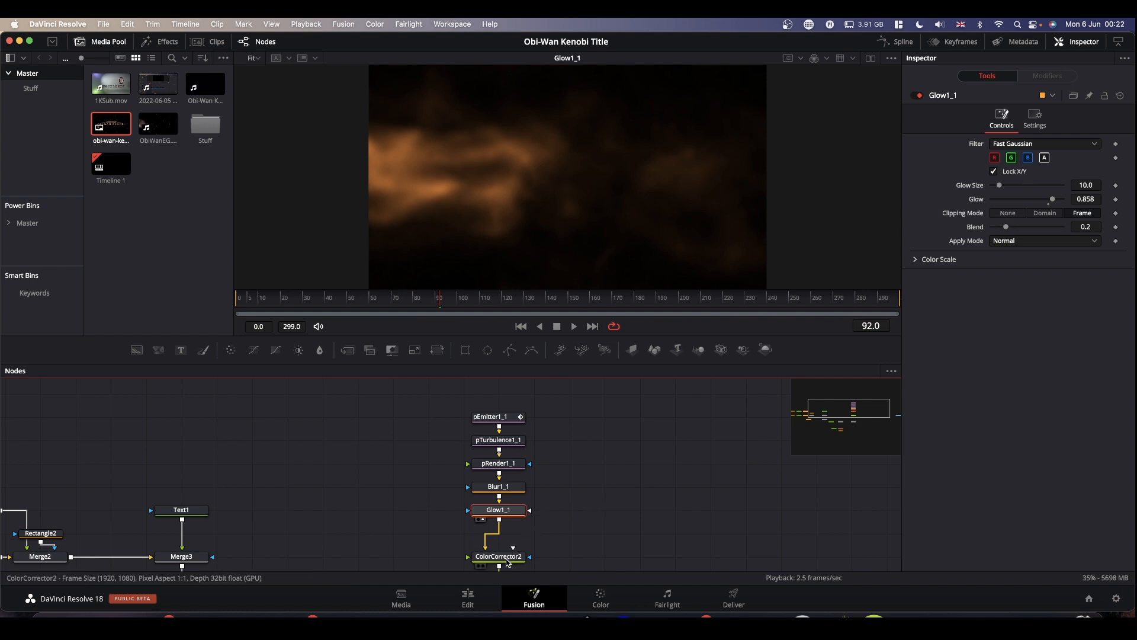
drag(508, 559, 595, 186)
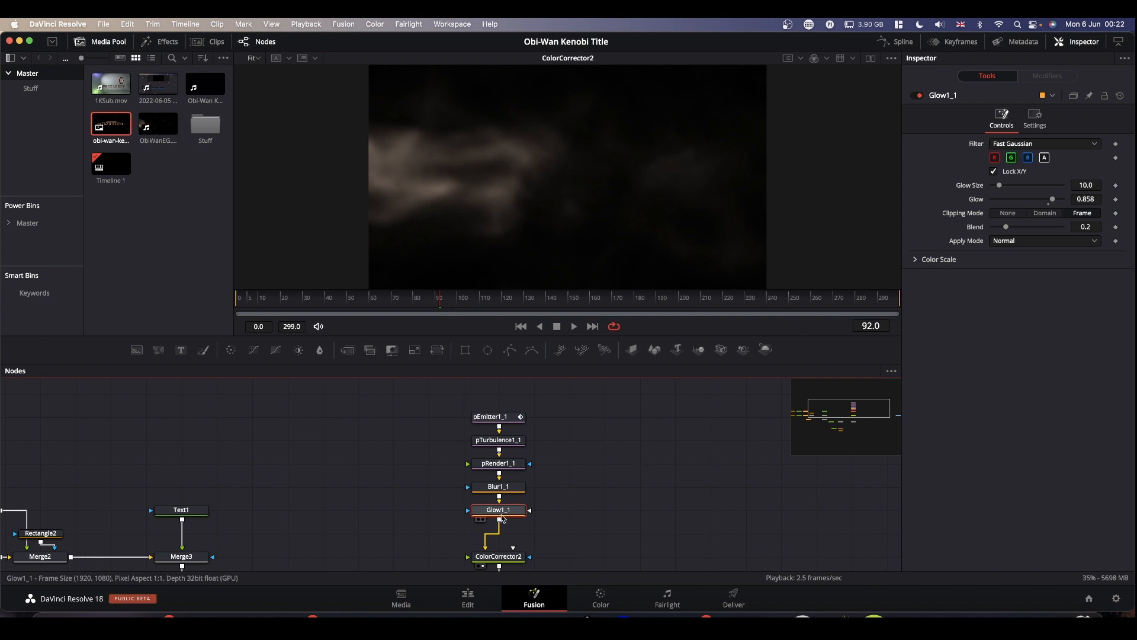
click(512, 560)
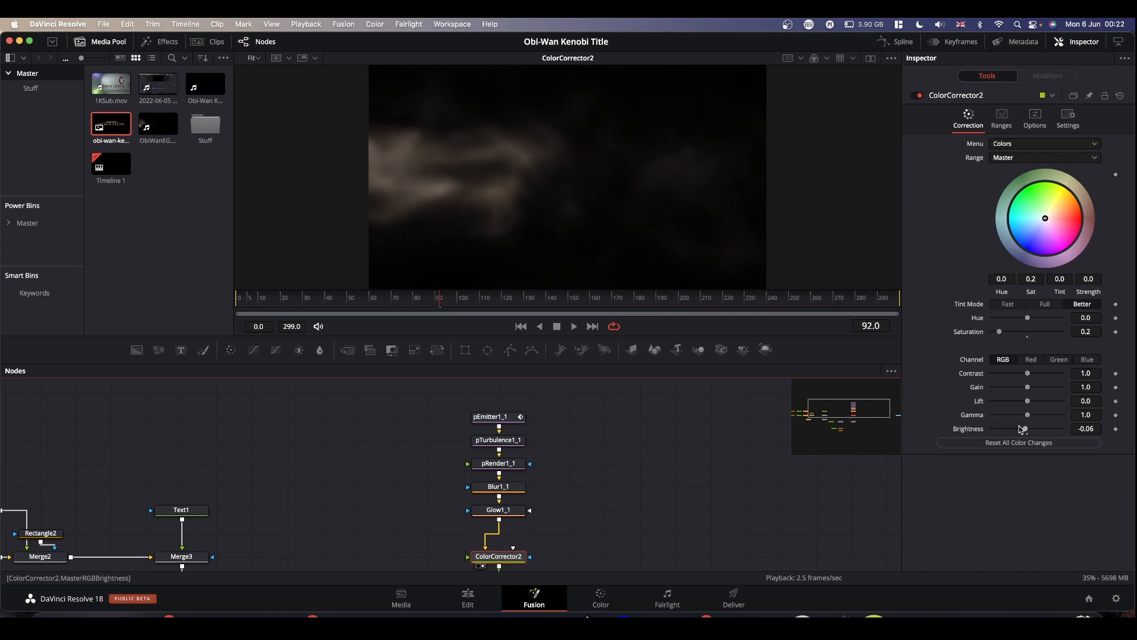
- Show Merge5 in the viewer and play back the combined title and smoke reveal
scroll(563, 451, down, 5)
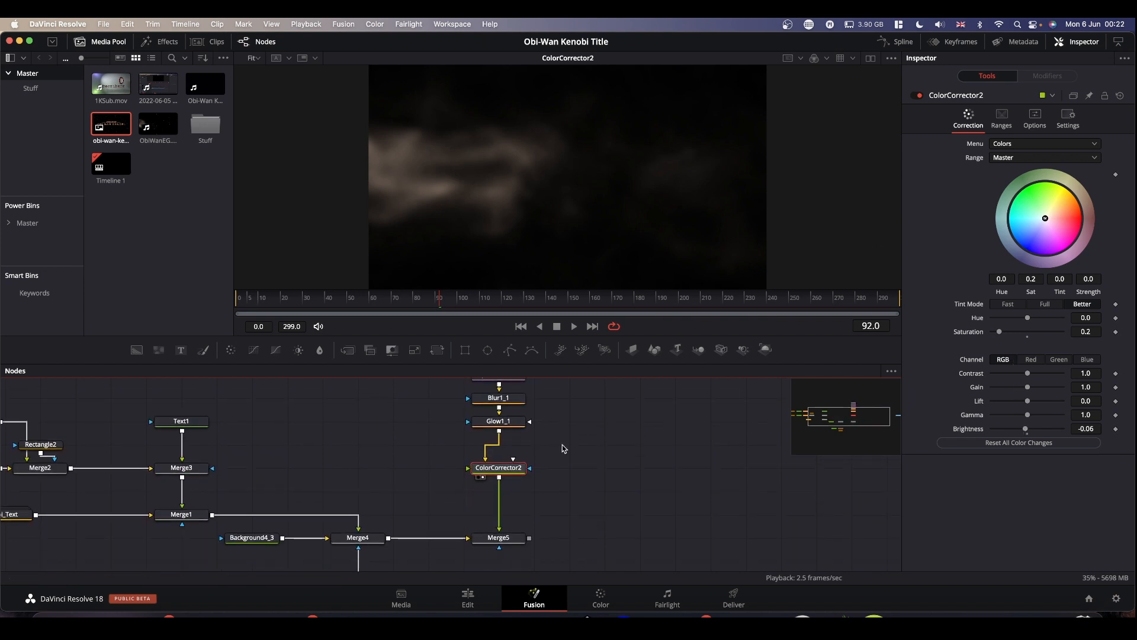
click(499, 539)
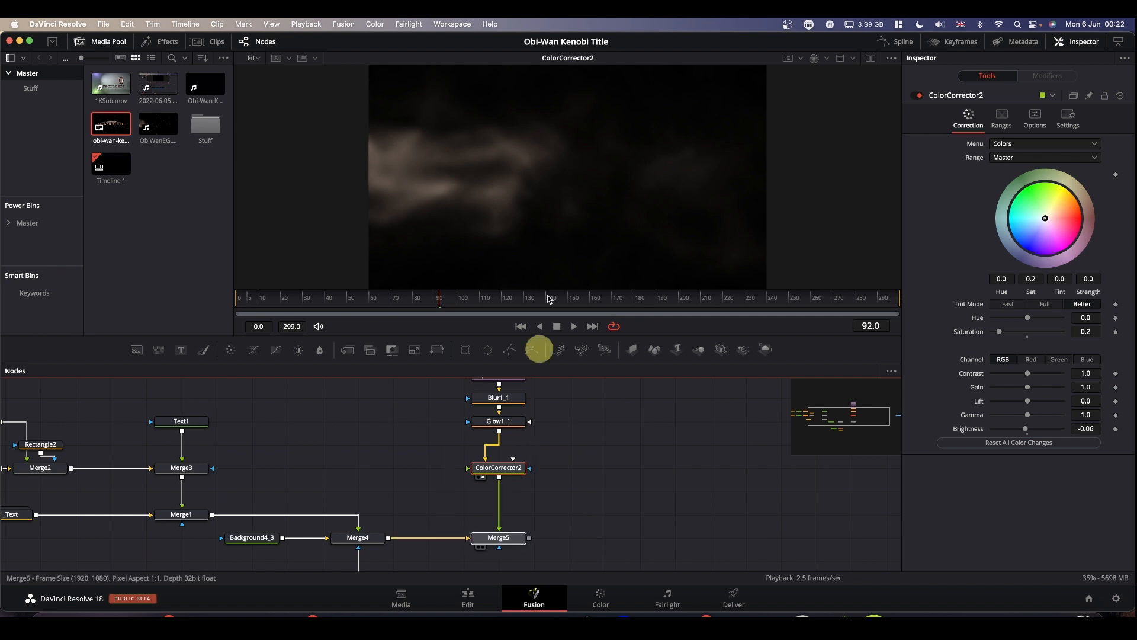
drag(549, 300, 563, 172)
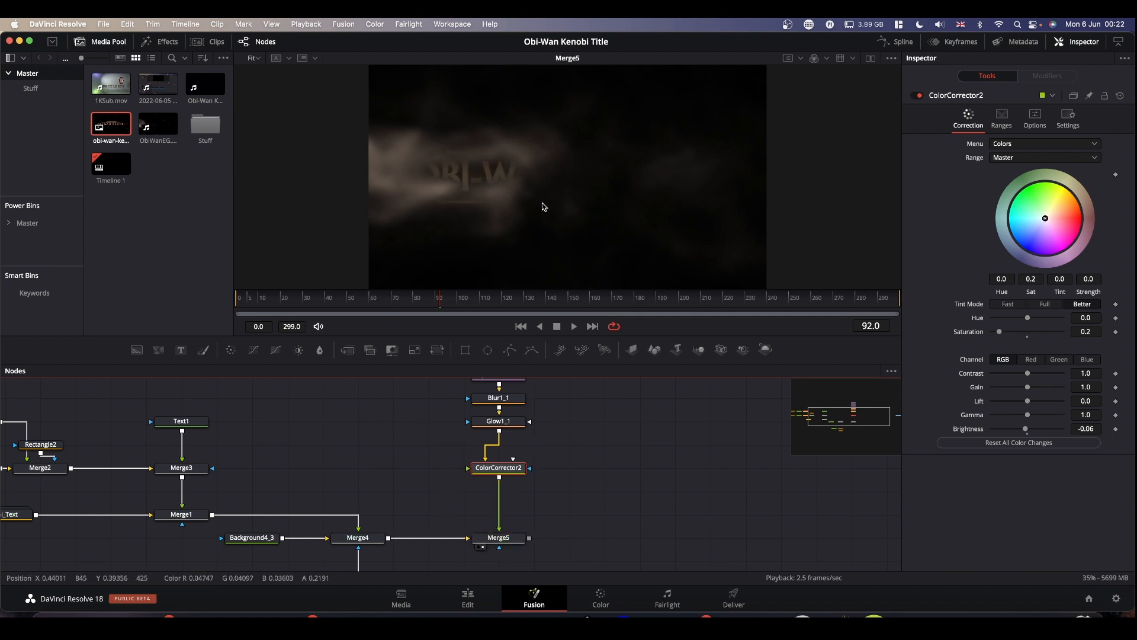
key(space)
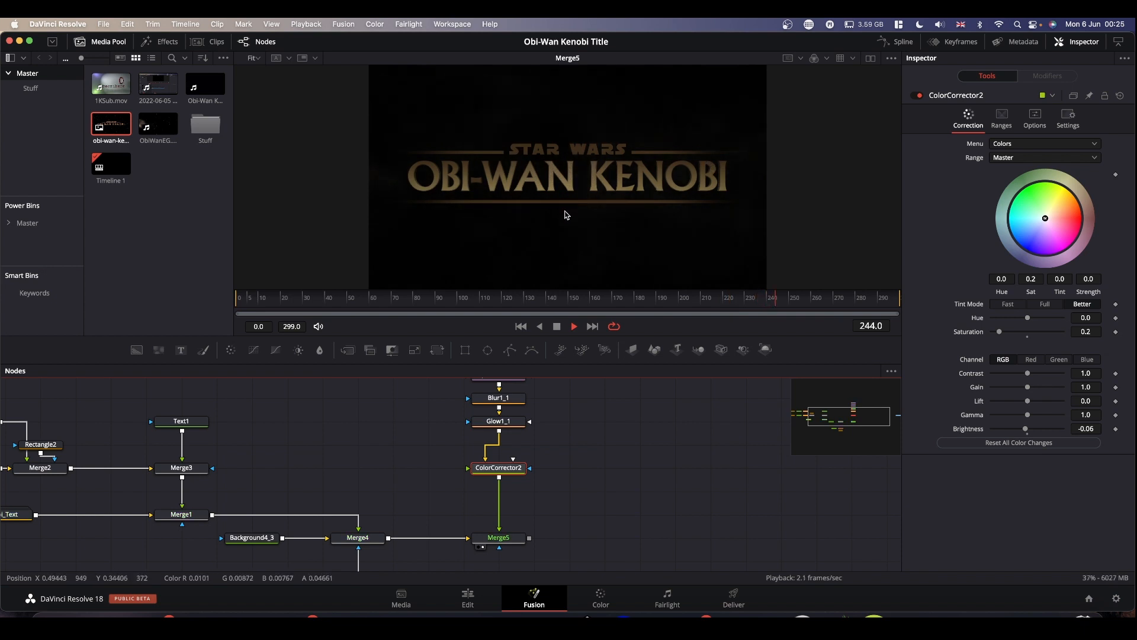
key(space)
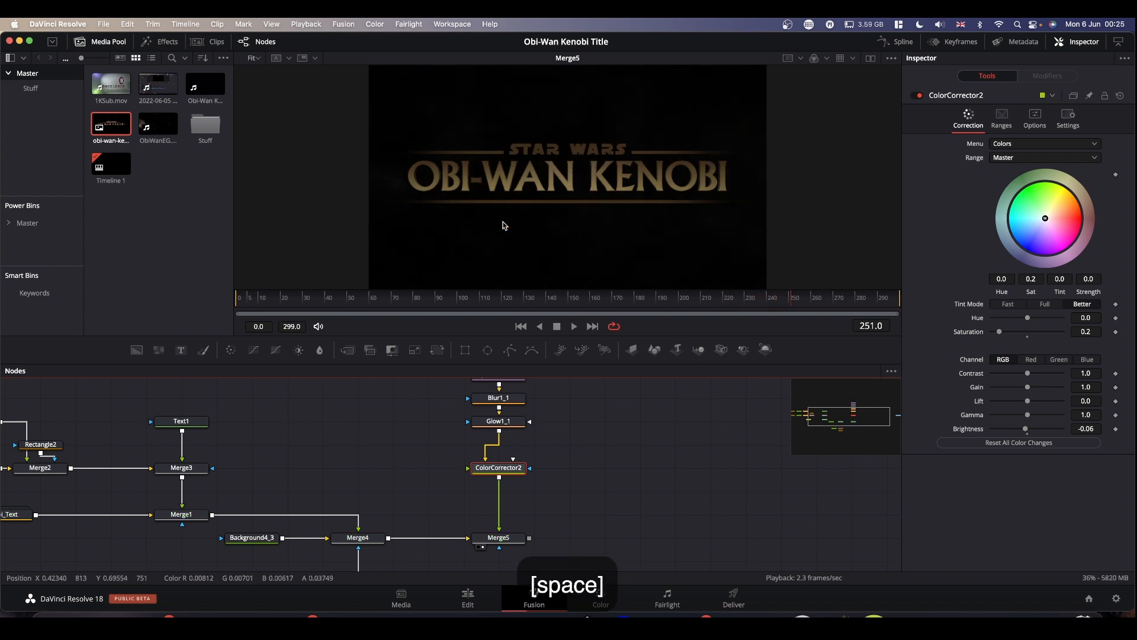
- Move the MediaOut1 node closer, in line with Merge5, leaving room between them for more nodes
drag(678, 482, 562, 481)
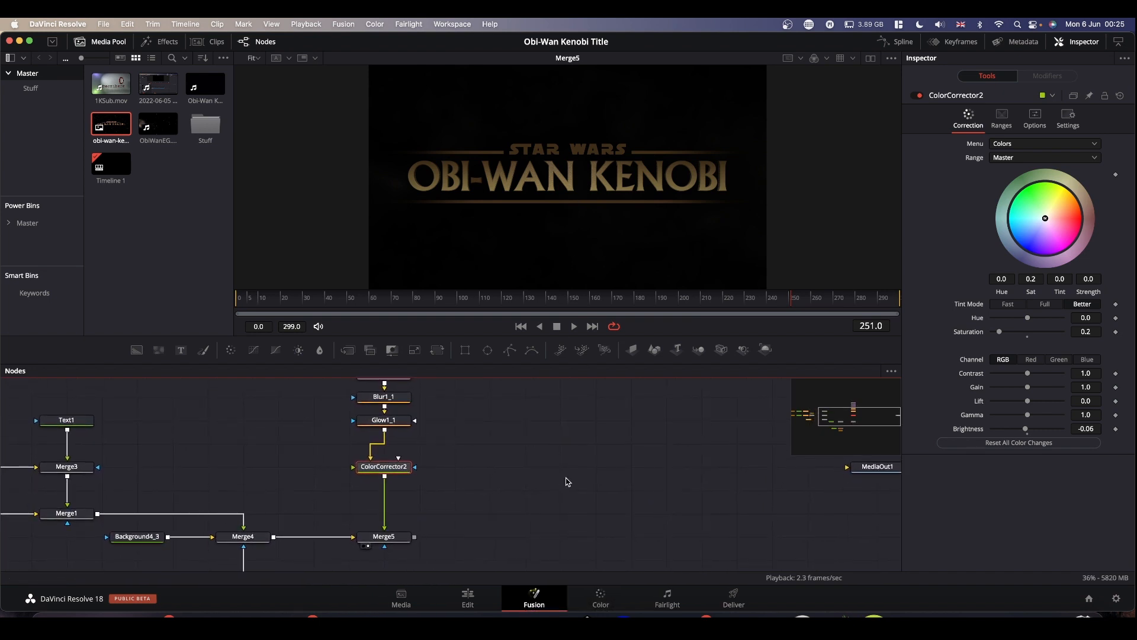
drag(760, 513, 584, 538)
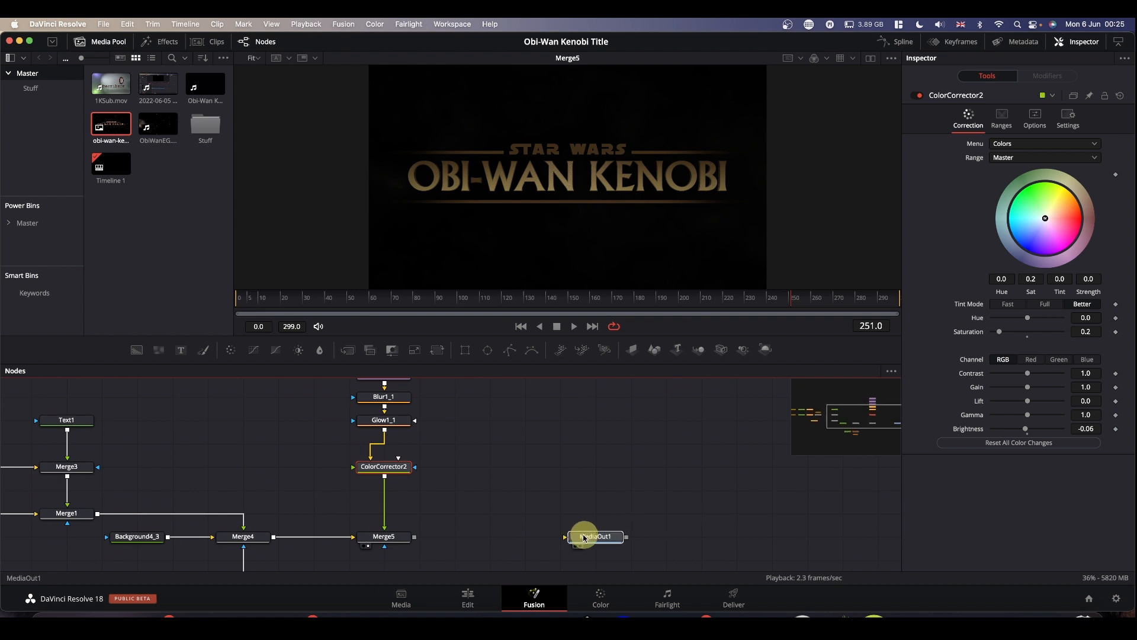
click(584, 537)
click(602, 536)
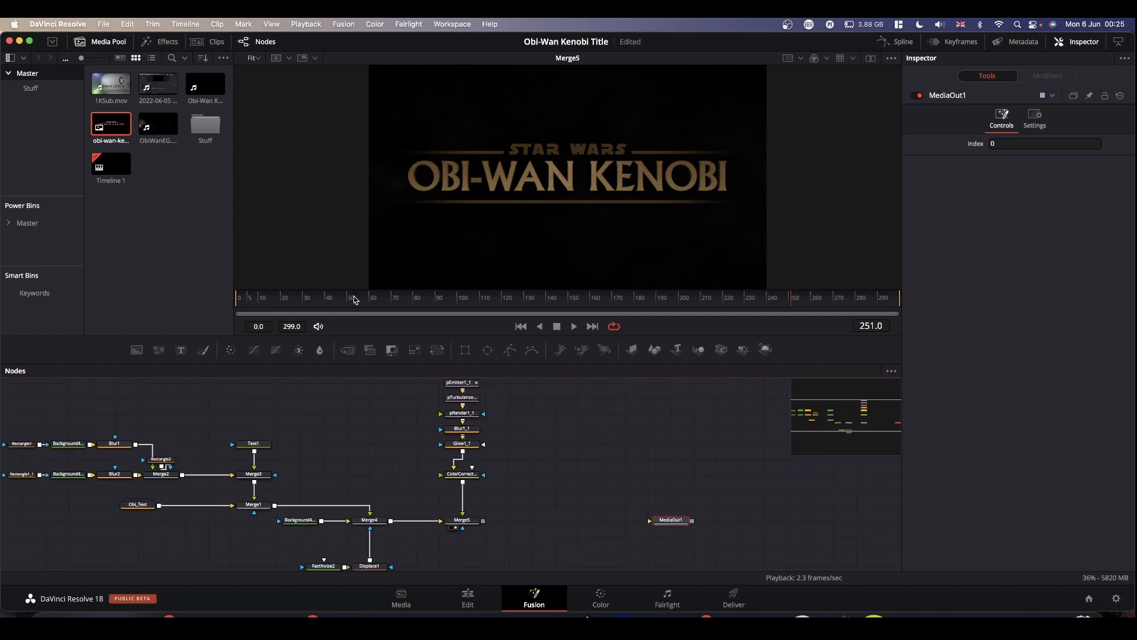
- Add a FastNoise node, show it in the viewer, and set Detail to 5.35, Contrast to 12 and Brightness to -10
drag(158, 350, 631, 240)
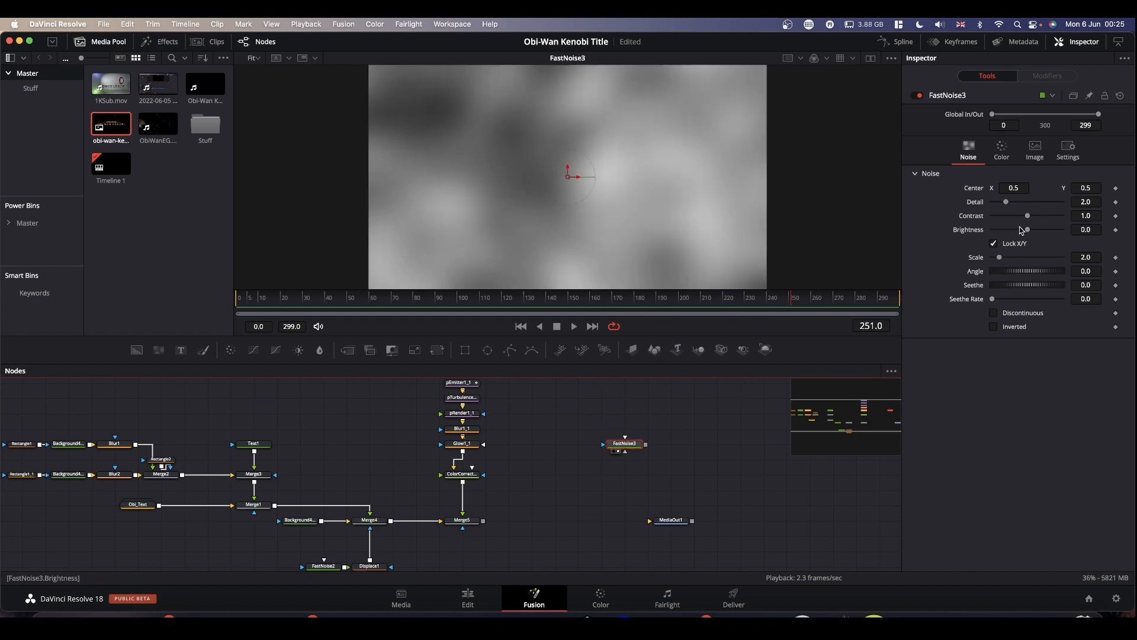
drag(1005, 202, 1098, 215)
click(1089, 216)
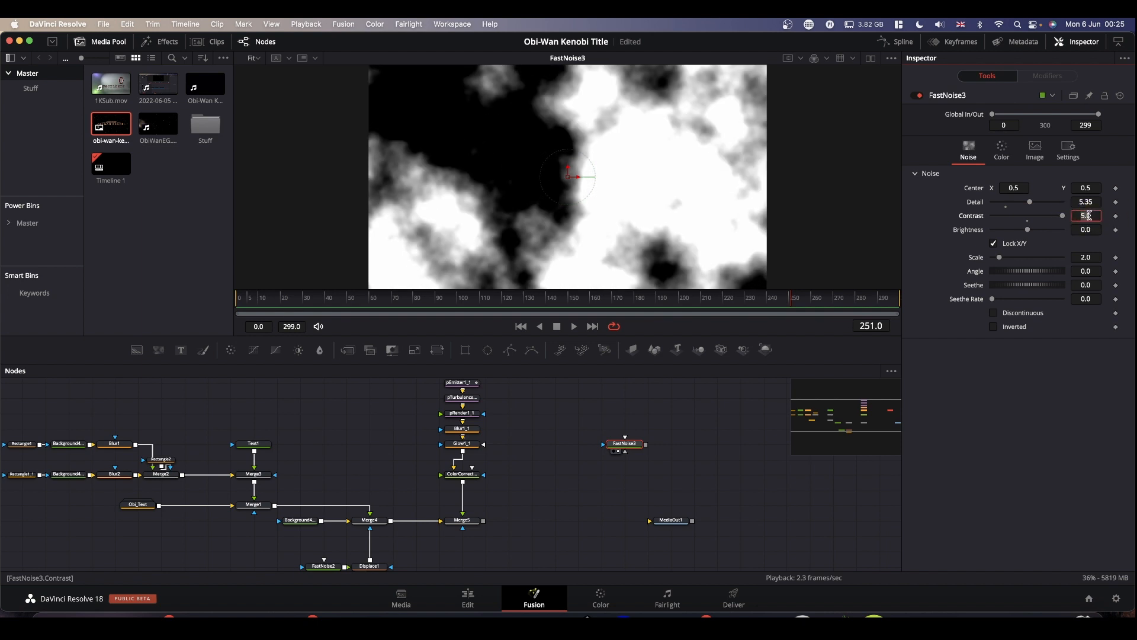
text(12)
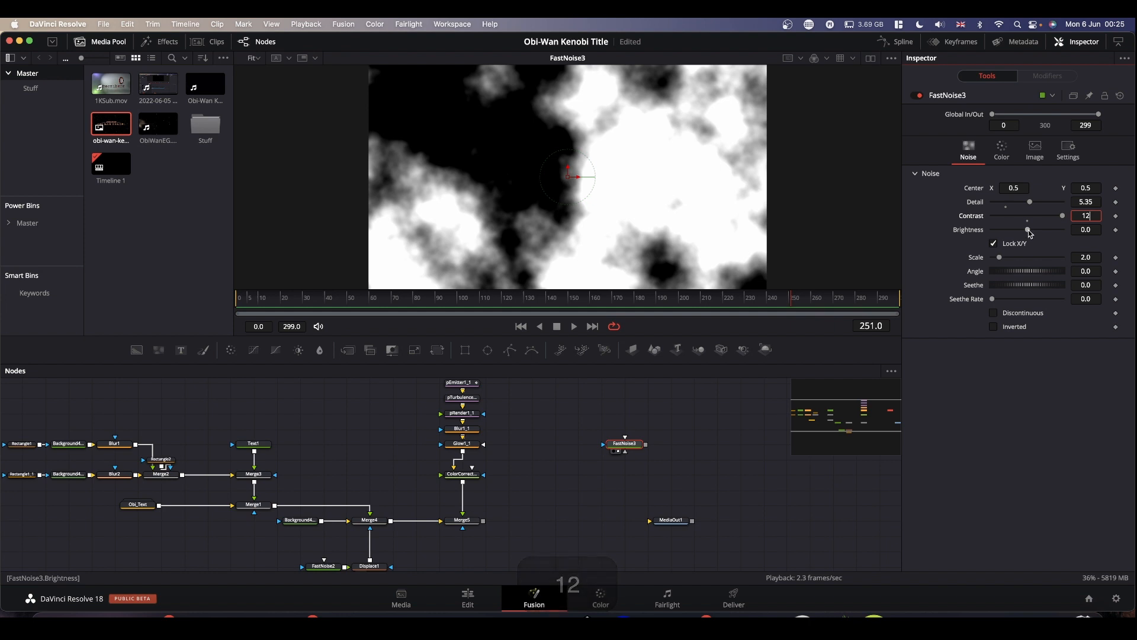
drag(1024, 230, 932, 231)
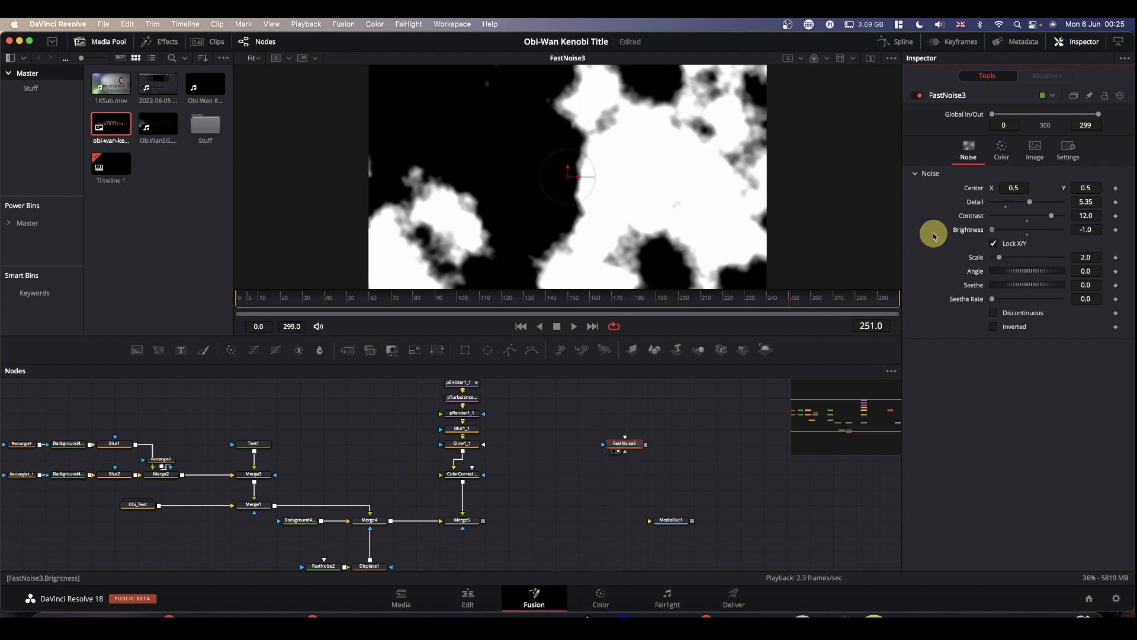
click(1087, 230)
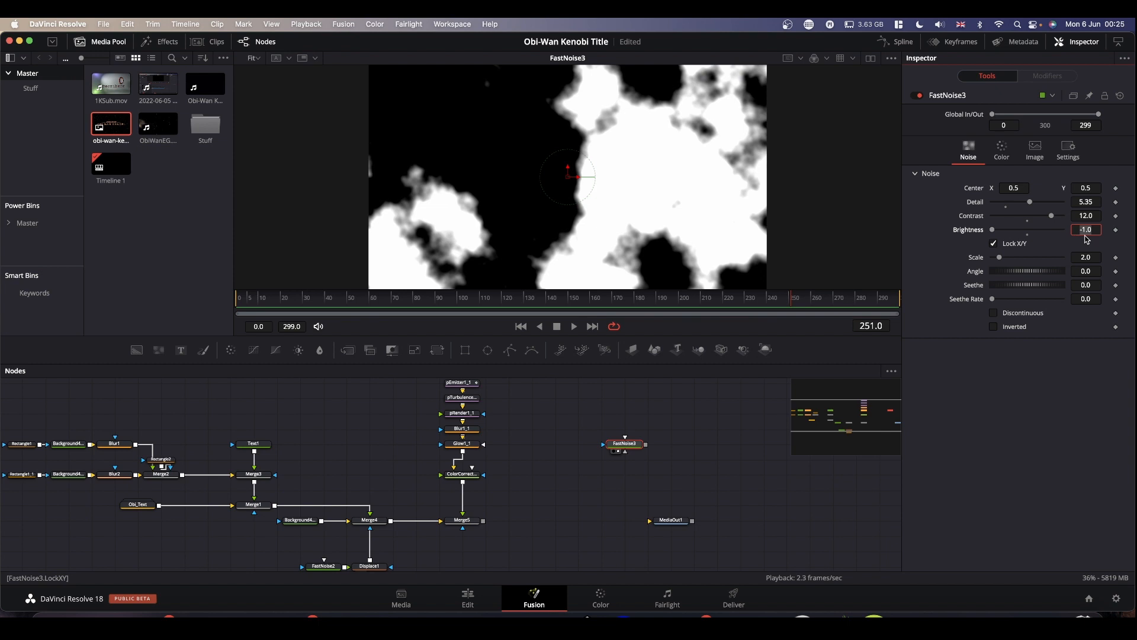
text(-)
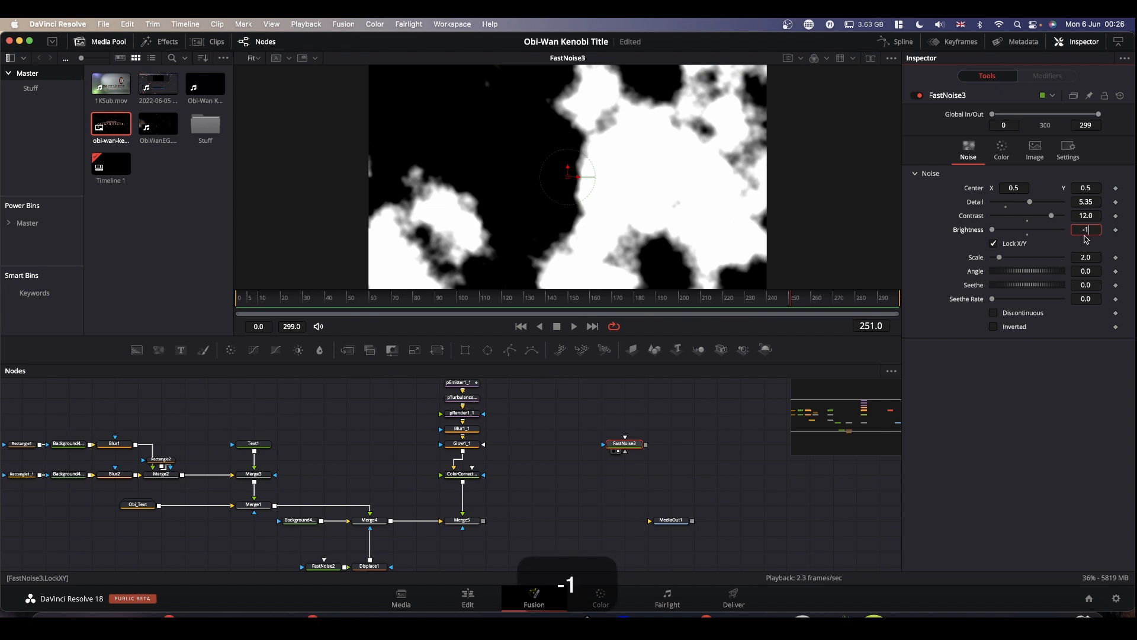
text(10)
click(1074, 400)
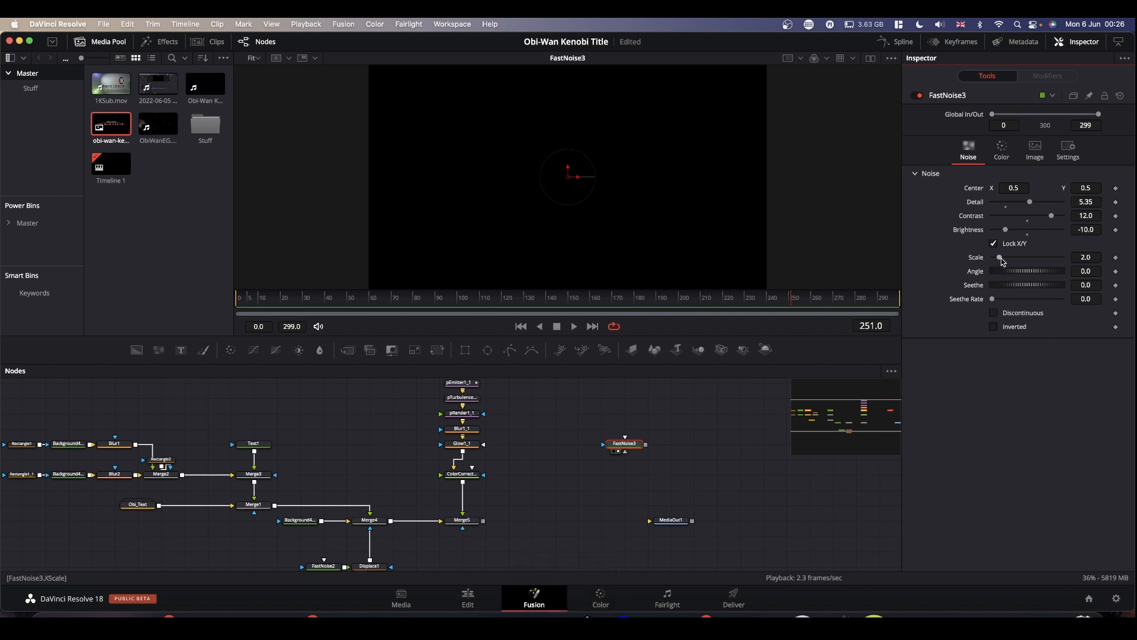
- Set the noise Scale of FastNoise3 to 50
drag(1000, 259, 1064, 260)
click(1088, 257)
text(20)
key(Return)
text(50)
click(1069, 388)
- Fine-tune the FastNoise3 Brightness to -9.5 to leave only sparse, faint specks
click(1007, 230)
drag(1007, 230, 1008, 230)
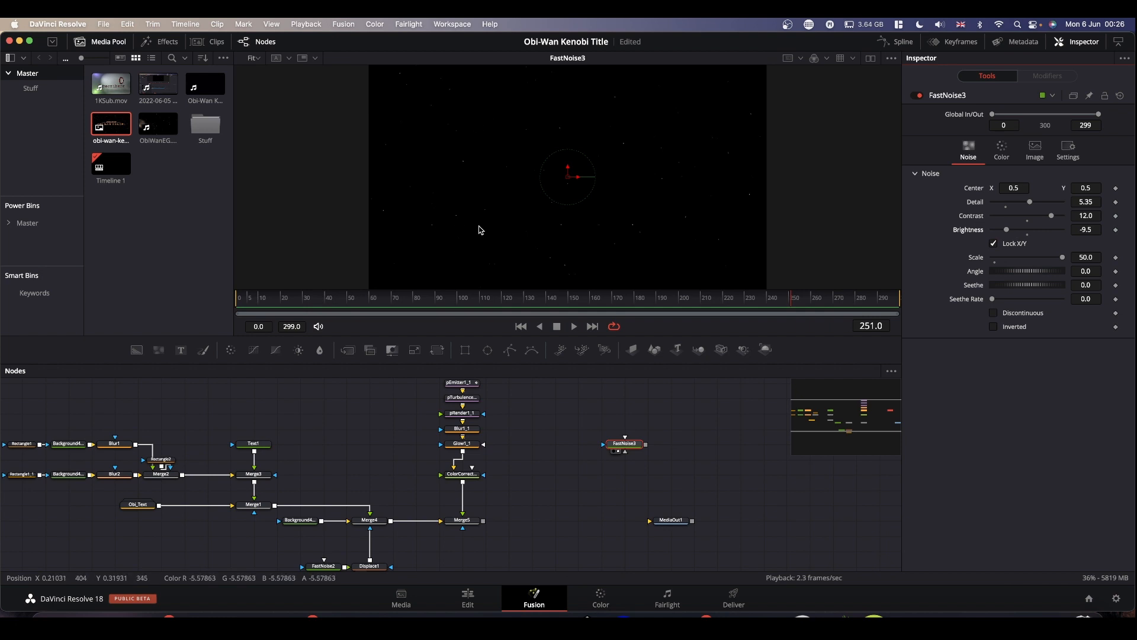
click(1008, 232)
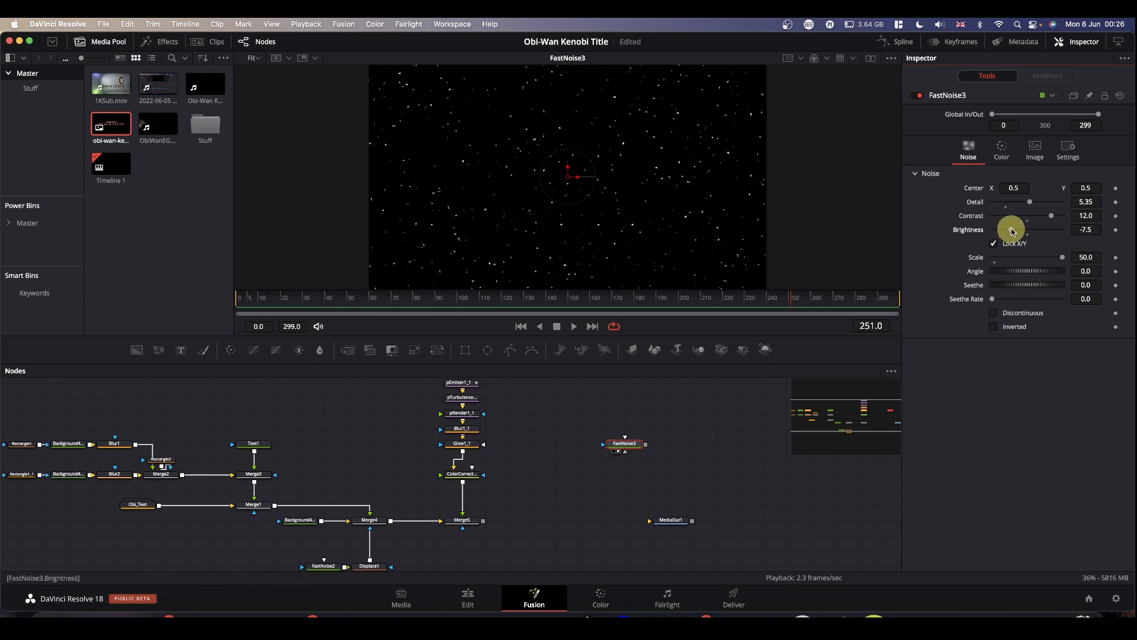
drag(1012, 232, 1008, 231)
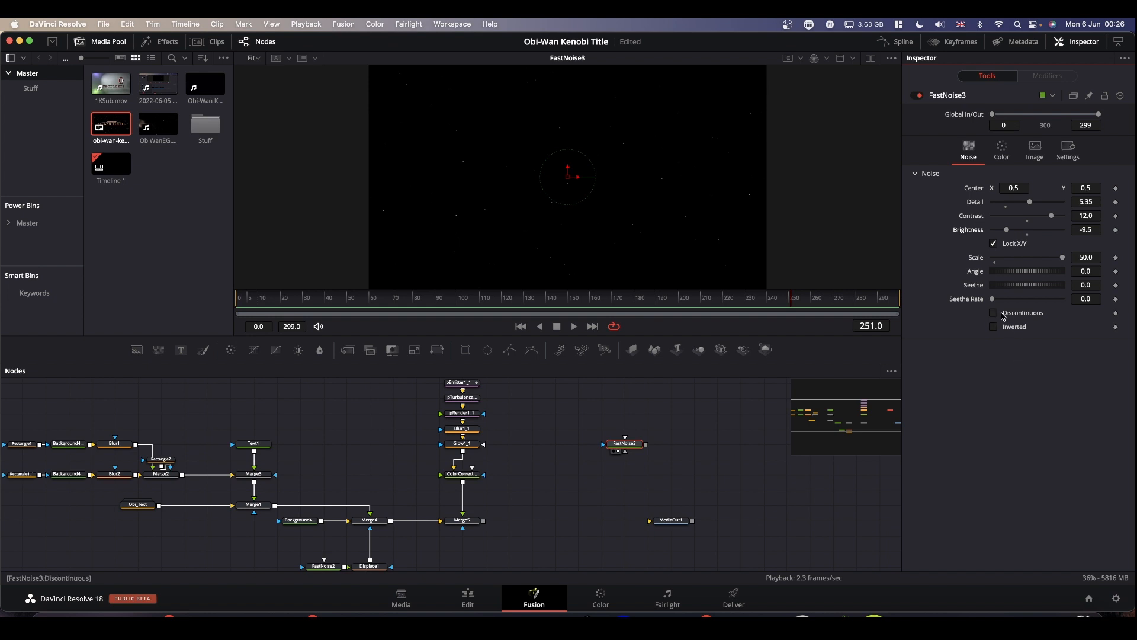
- Animate the FastNoise3 specks with a Seethe Rate of 0.016 and play back the motion
drag(995, 303, 997, 305)
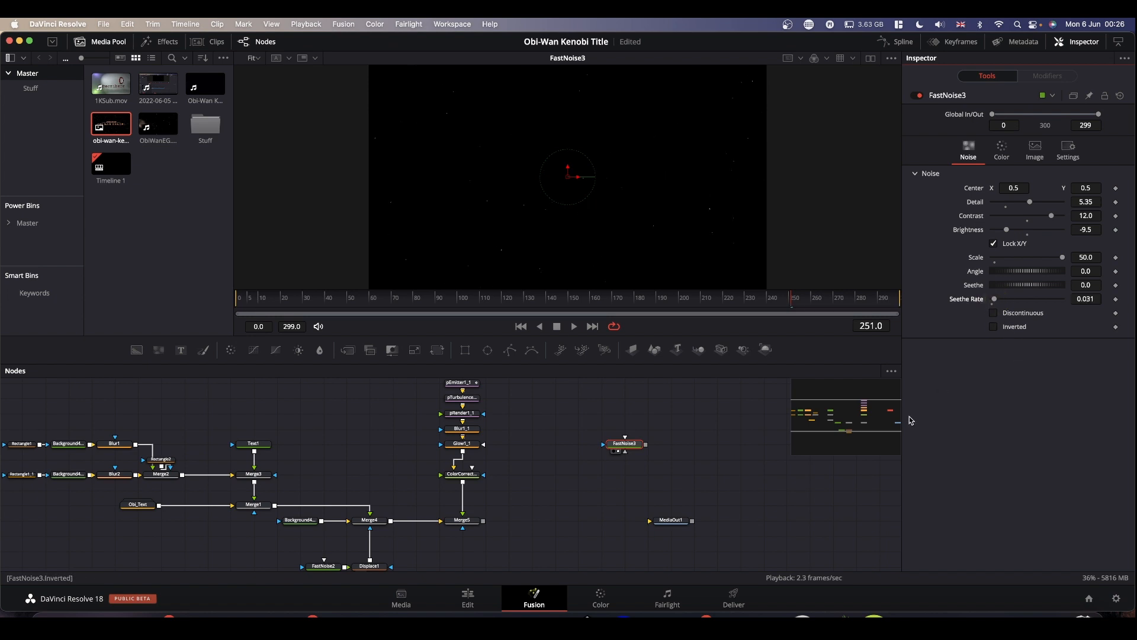
key(space)
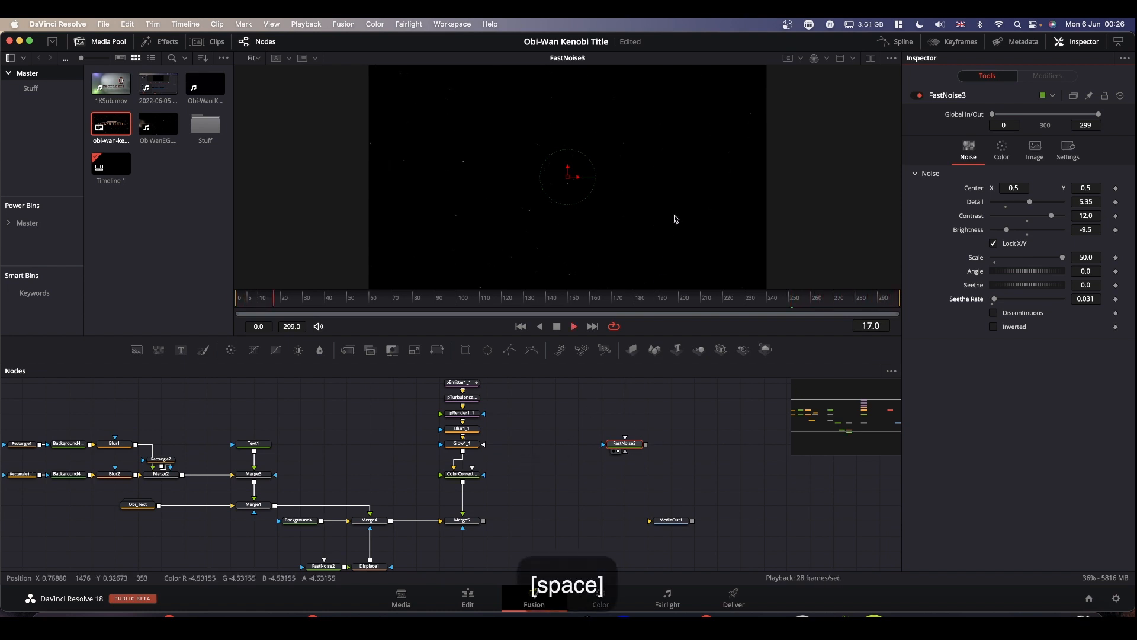
key(space)
drag(1088, 299, 1081, 299)
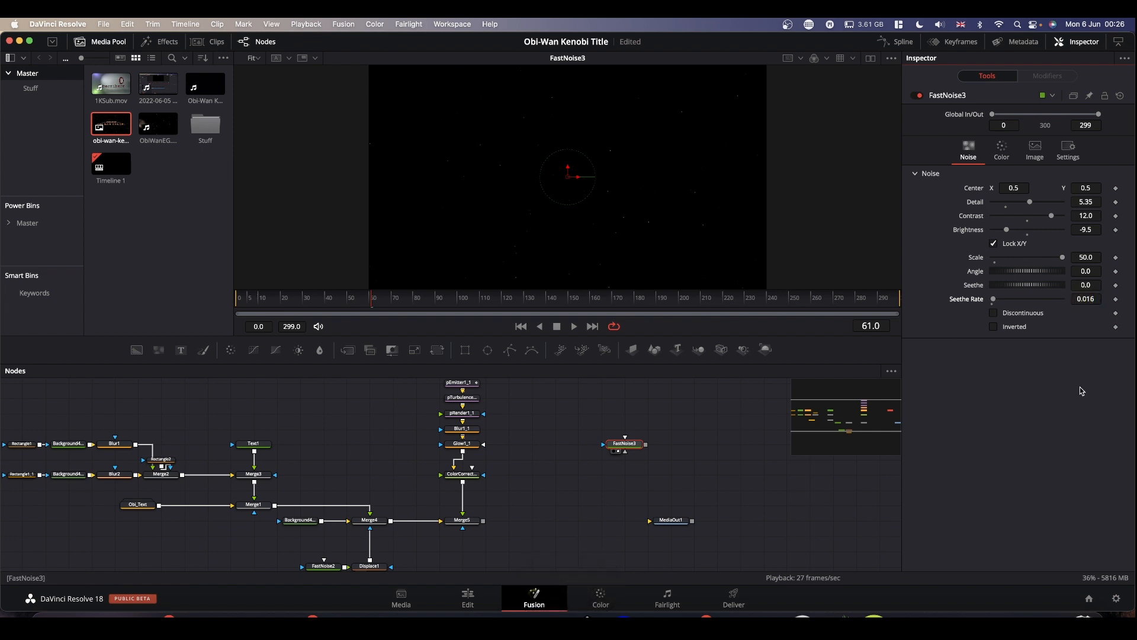
key(space)
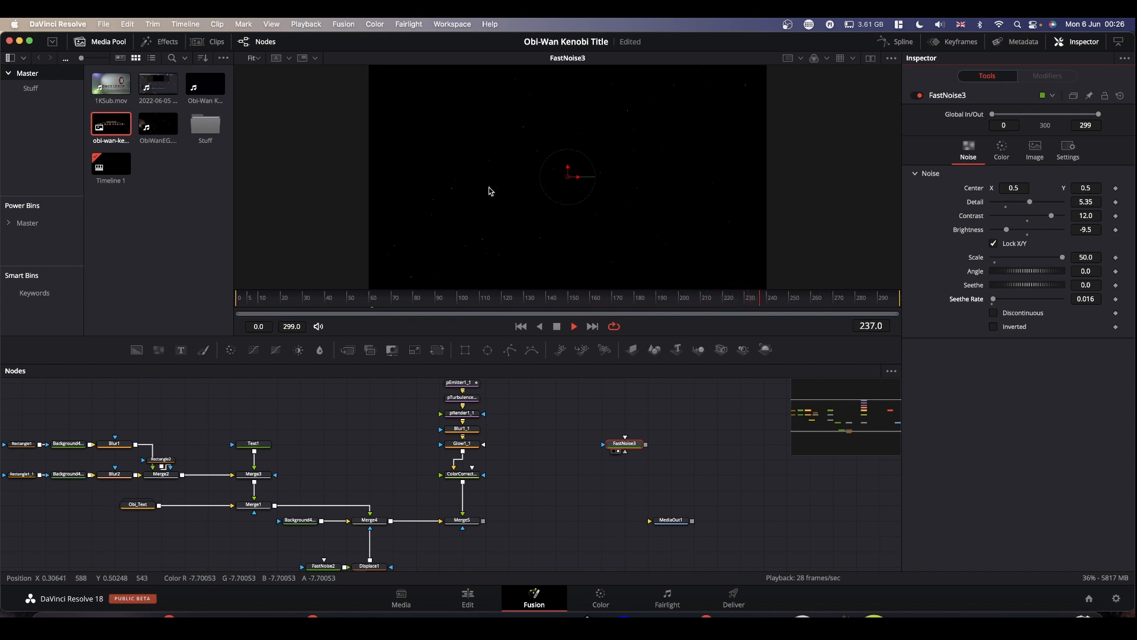
key(space)
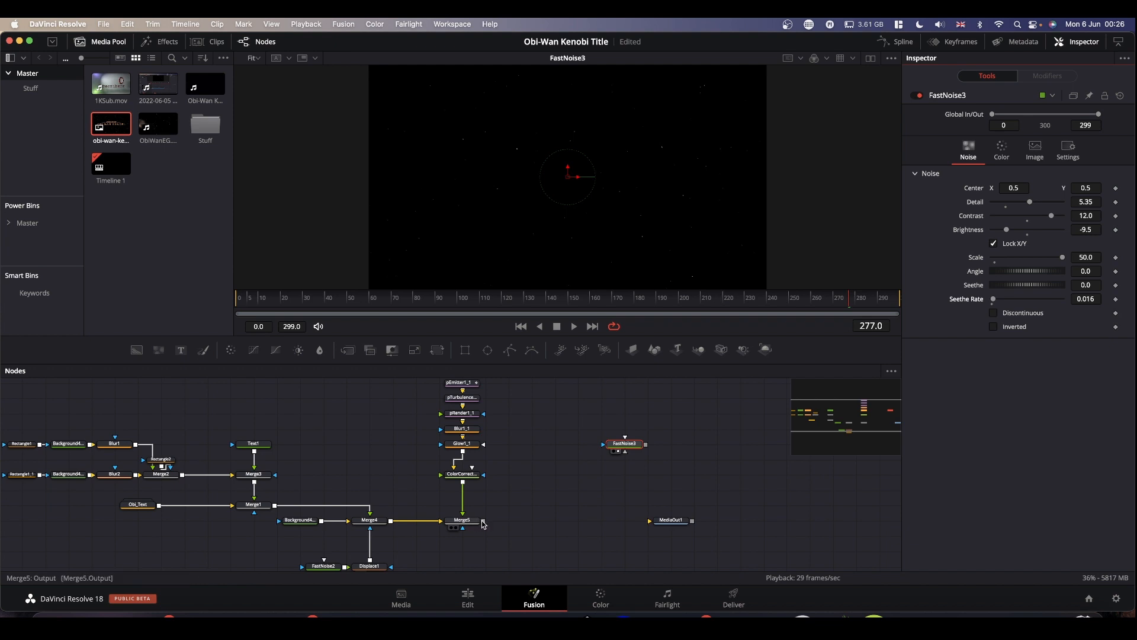
- Merge FastNoise3 over Merge5 with a new Merge node and align both nodes beside the smoke branch, before MediaOut1
drag(482, 520, 647, 447)
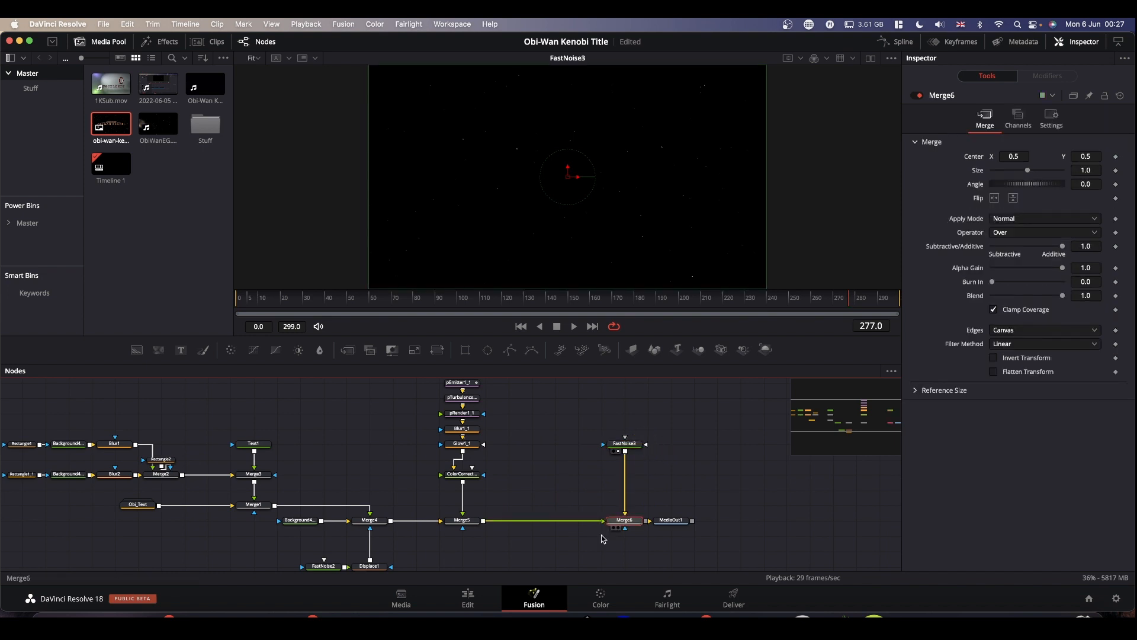
drag(596, 519, 548, 522)
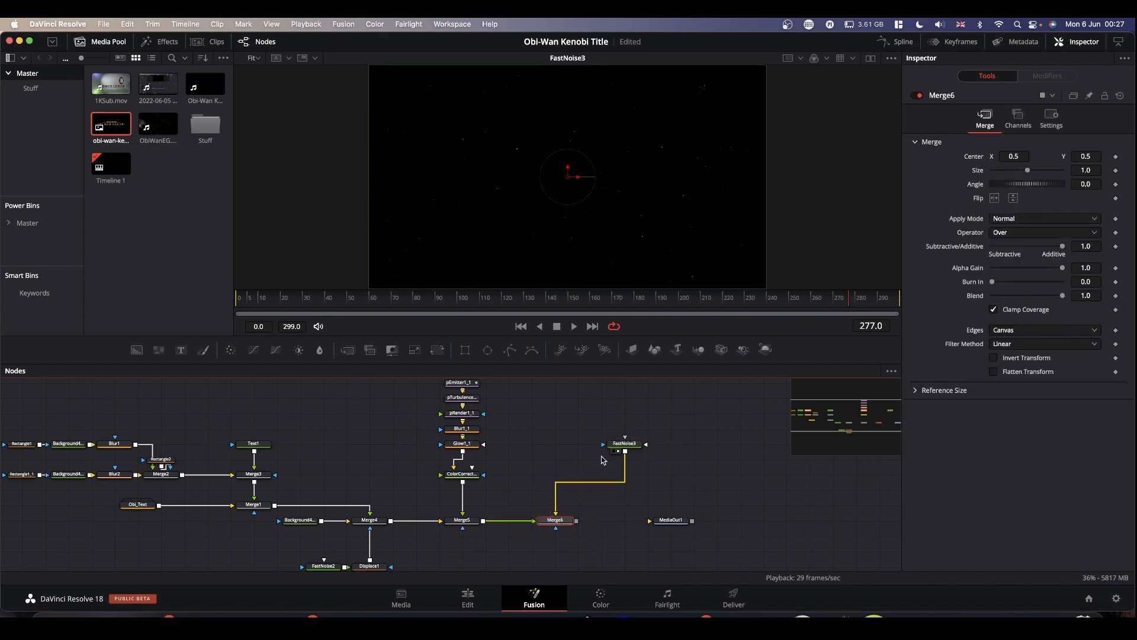
drag(625, 444, 555, 446)
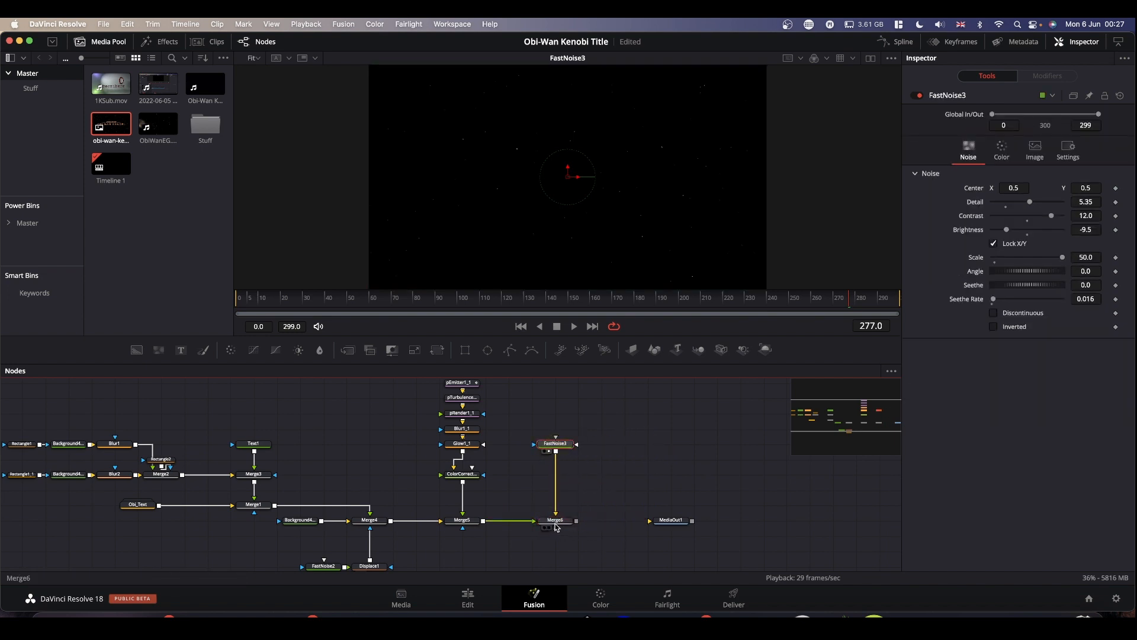
- Show the Merge6 output in the viewer and save the project
click(555, 520)
click(597, 239)
key(1)
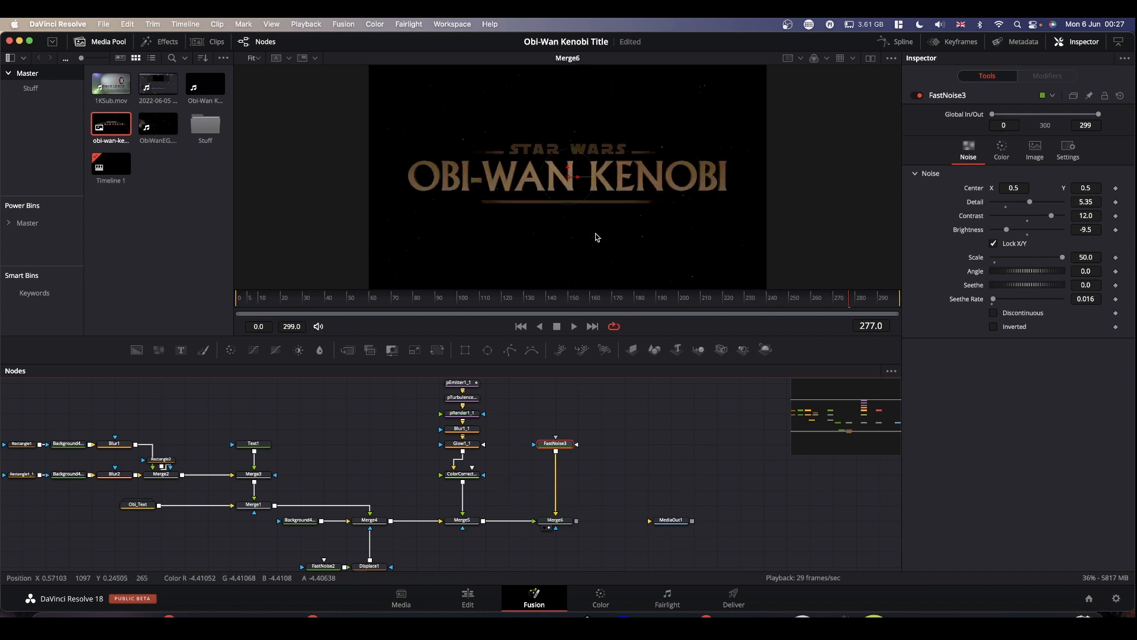
key(super+s)
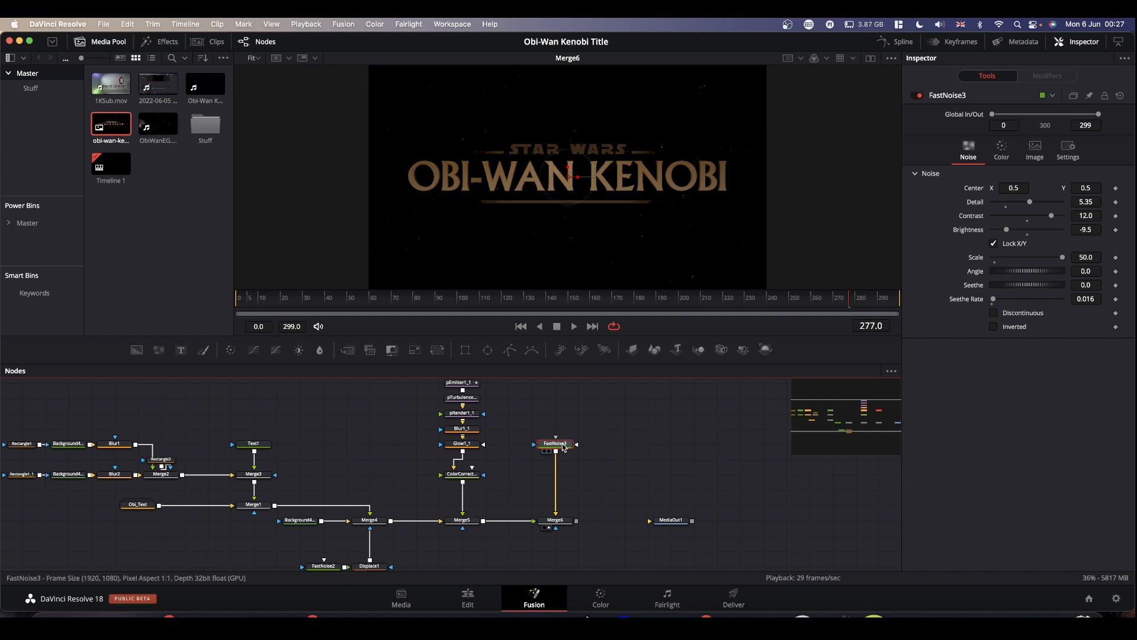
- Set the FastNoise3 color type to Gradient with the Uni gradient type
click(1001, 150)
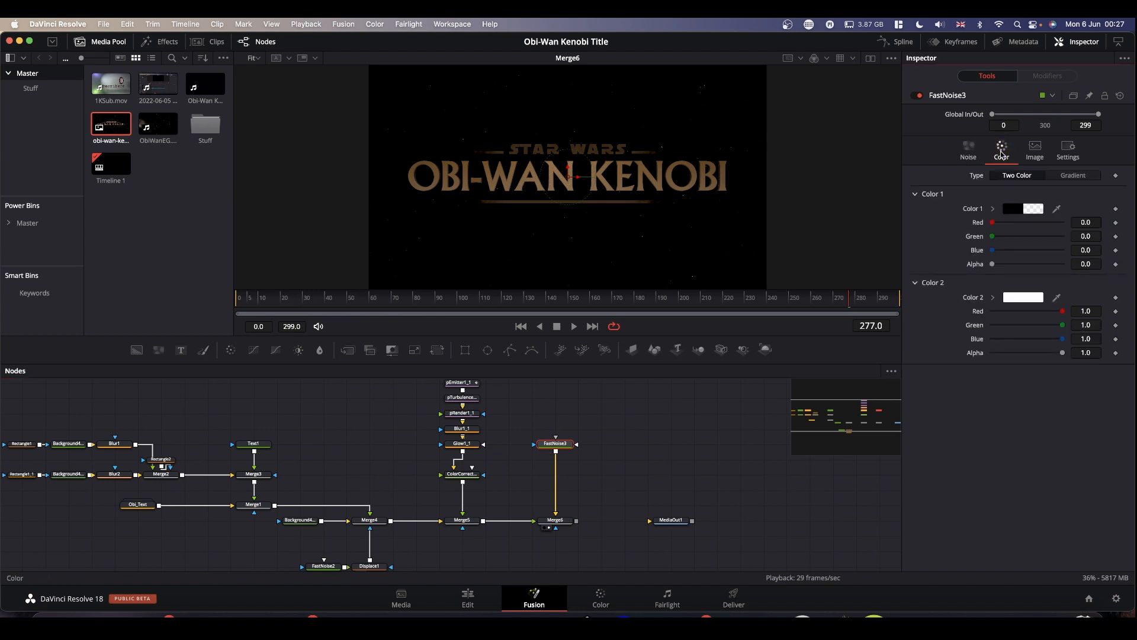
click(1075, 177)
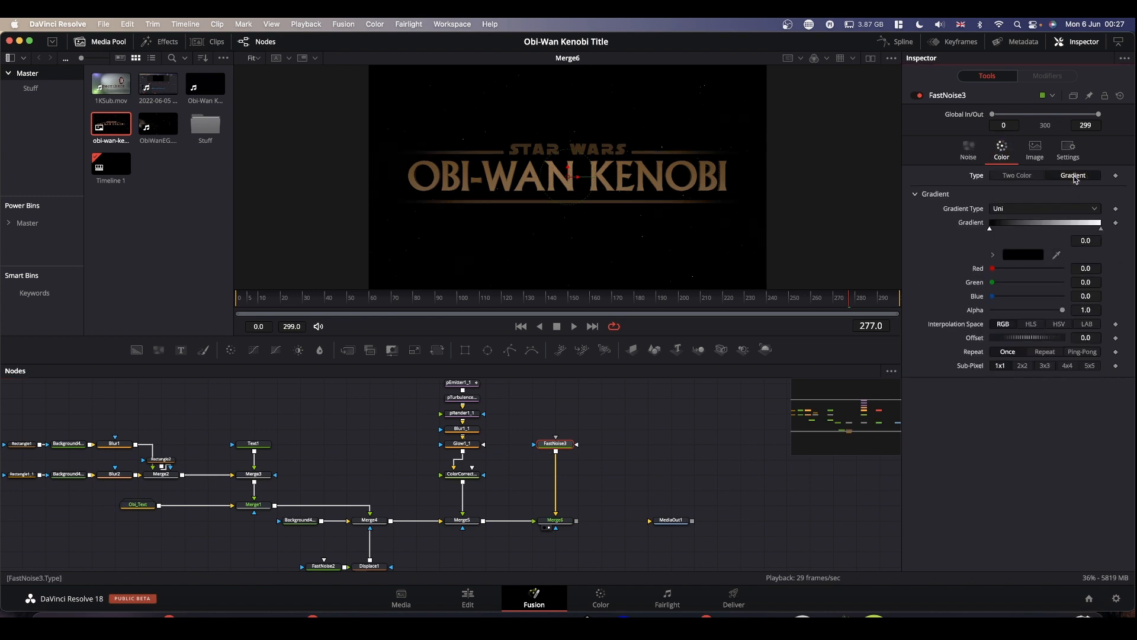
click(1012, 210)
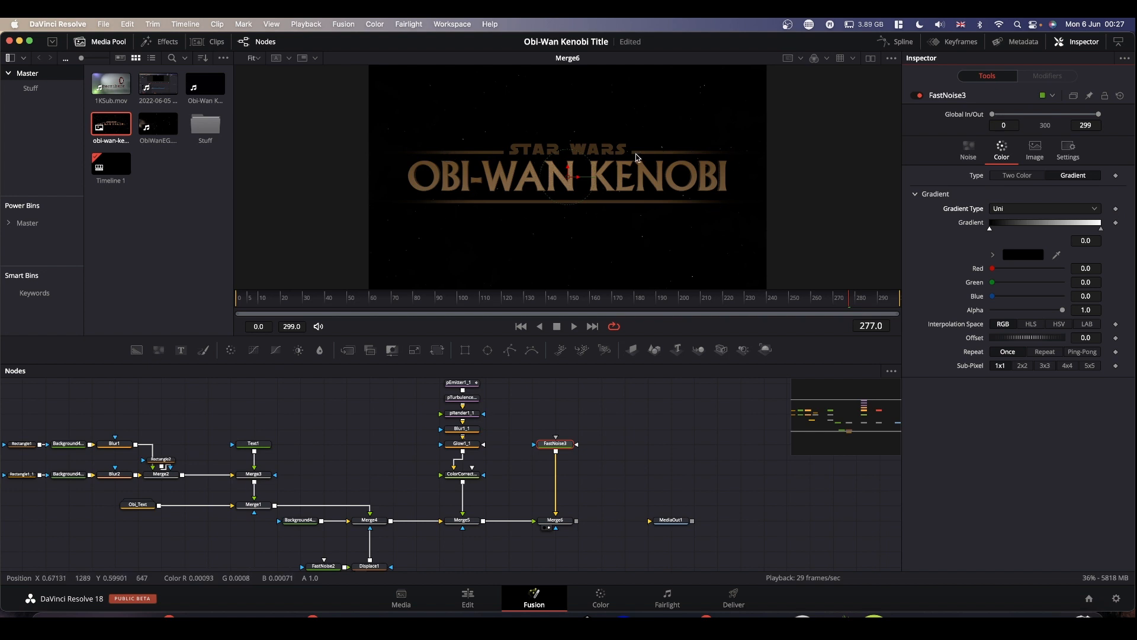
- Connect the Merge6 output to MediaOut1
scroll(613, 425, down, 2)
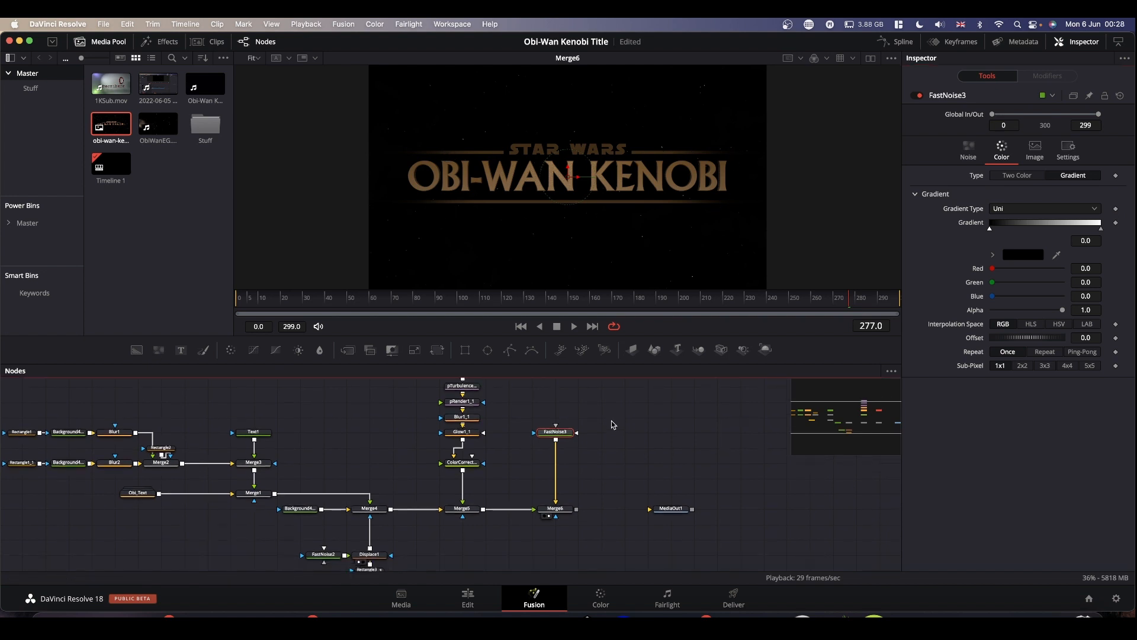
scroll(613, 425, down, 2)
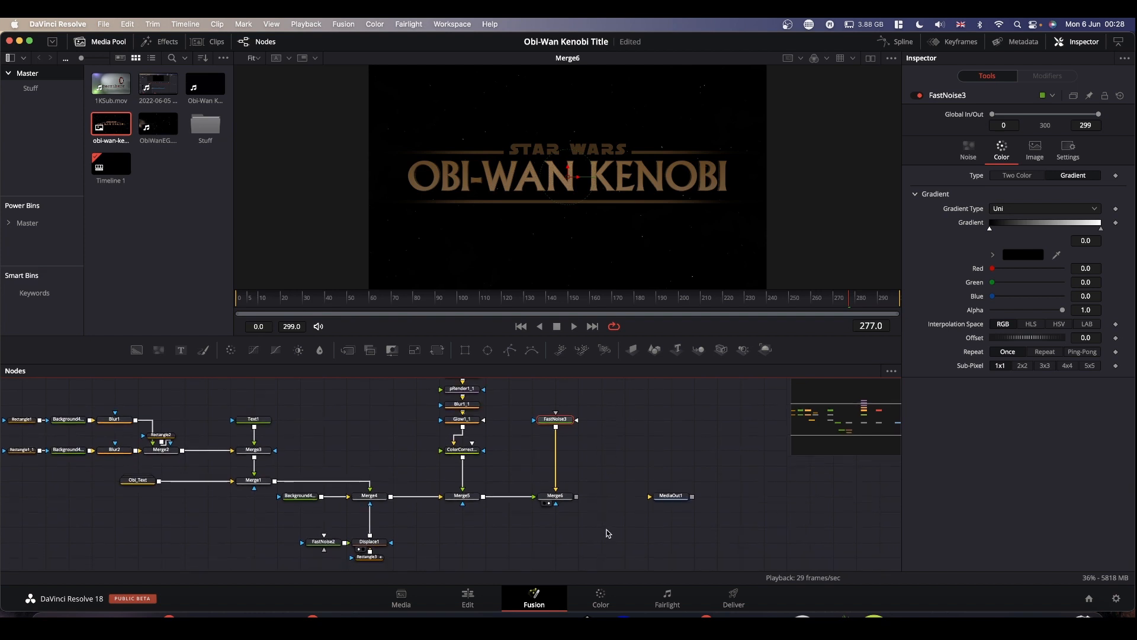
drag(576, 496, 662, 502)
scroll(197, 535, down, 1)
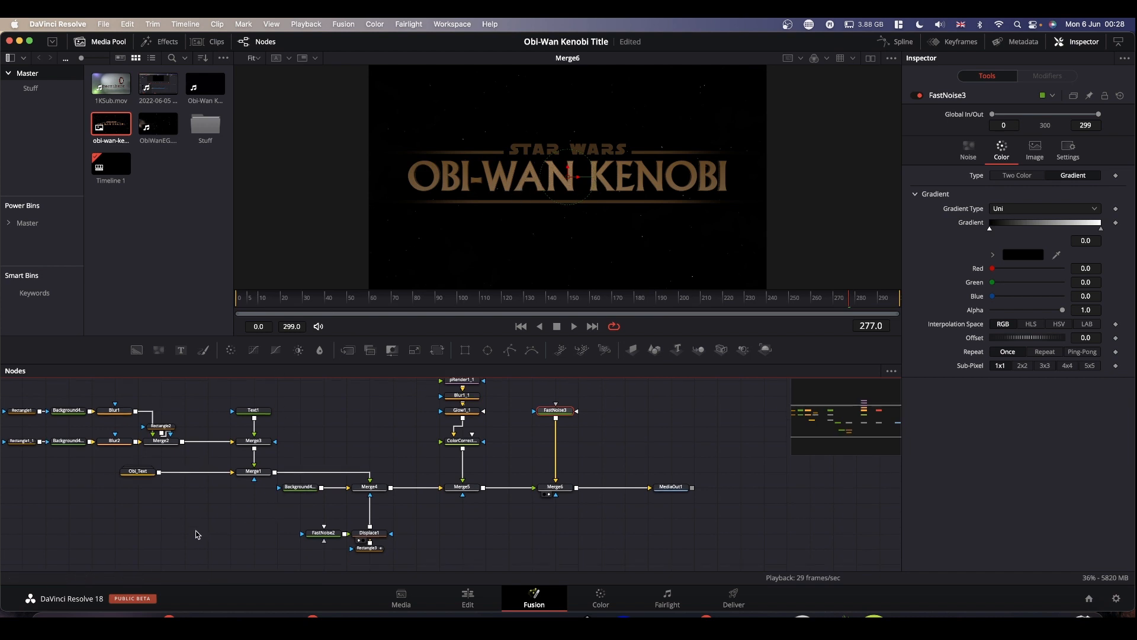
- Open the Obi_Text group, lower the SpotLight1 Intensity to 0.732 and collapse the group again
double_click(136, 475)
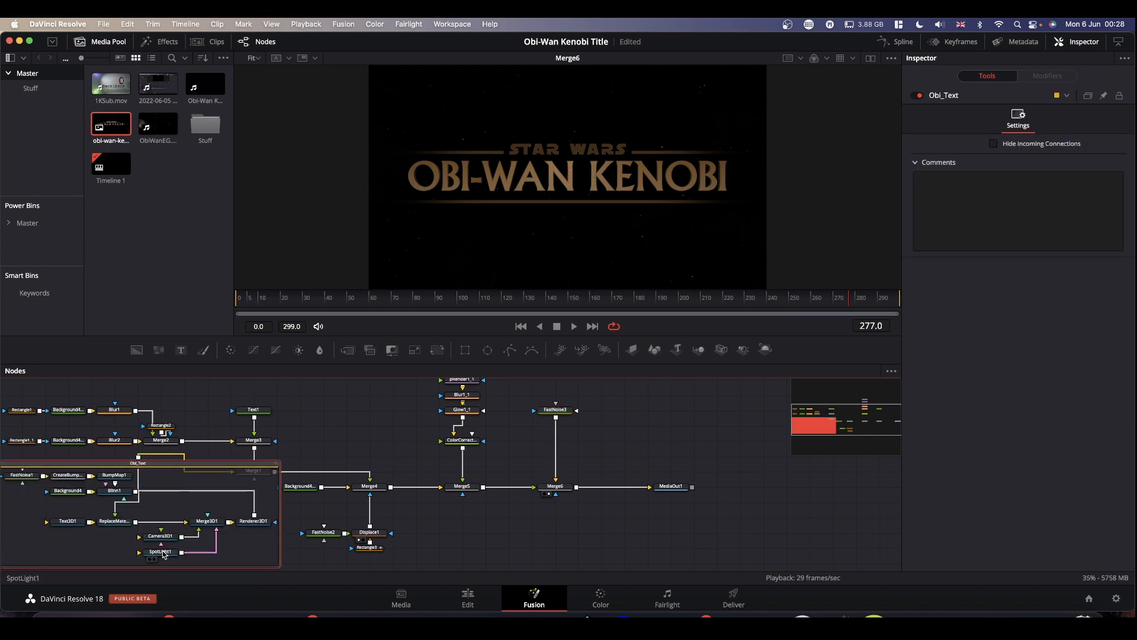
click(161, 552)
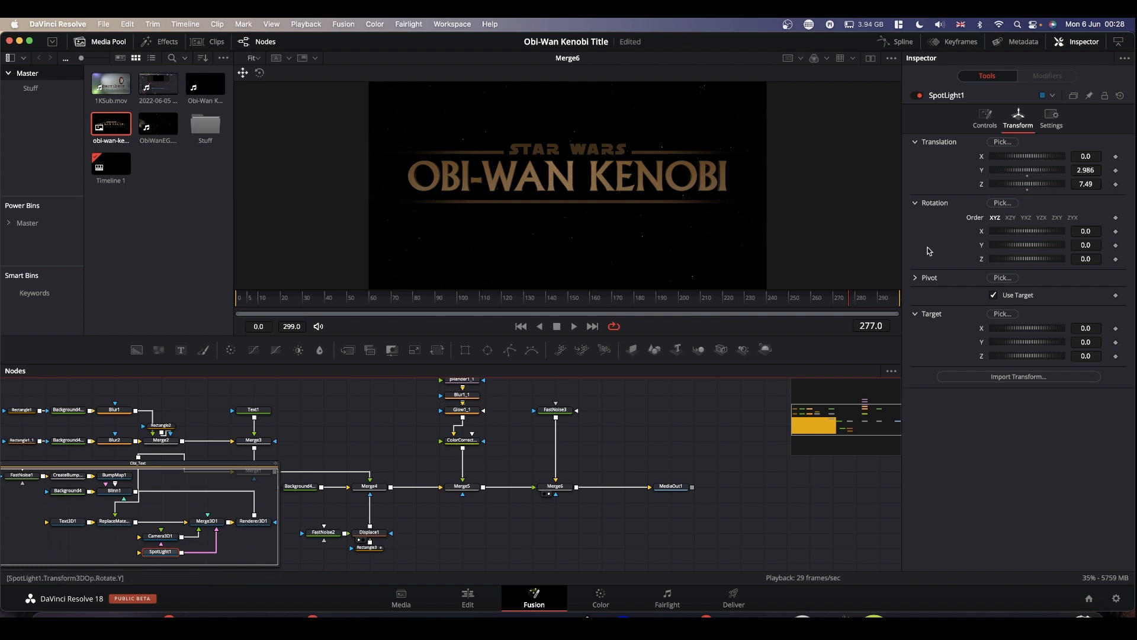
click(984, 119)
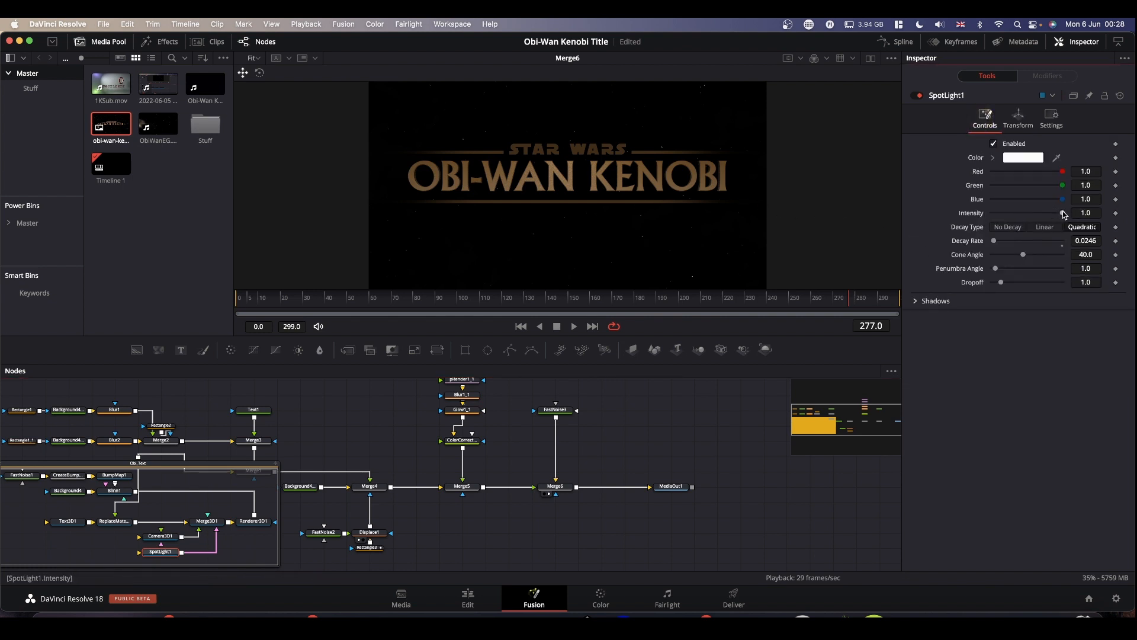
drag(1064, 215, 1046, 212)
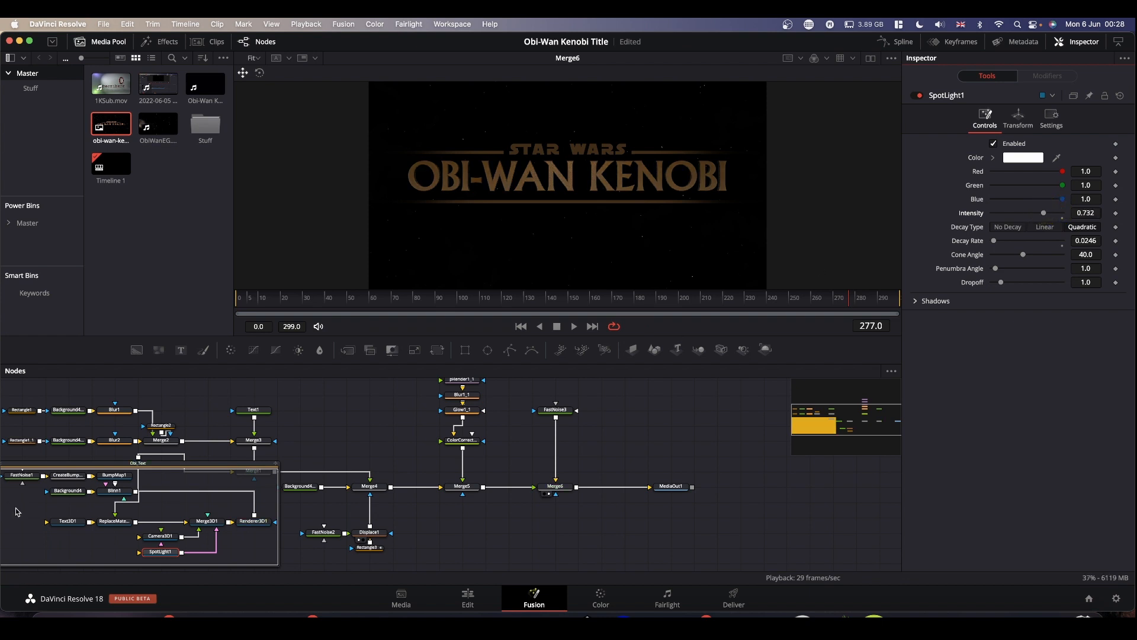
scroll(332, 431, left, 5)
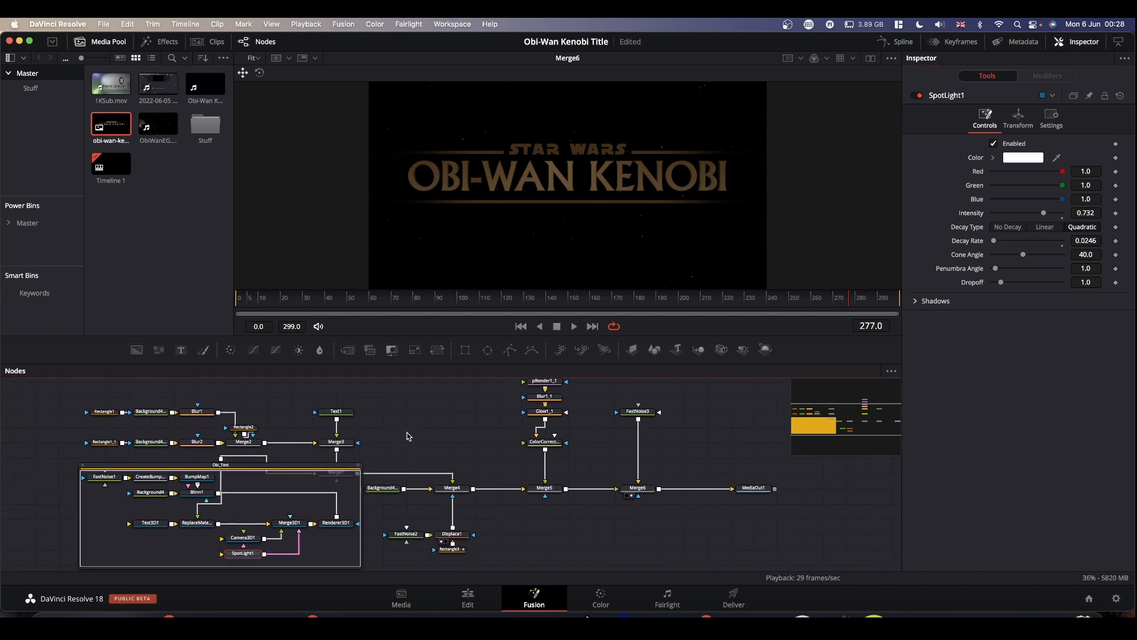
click(83, 466)
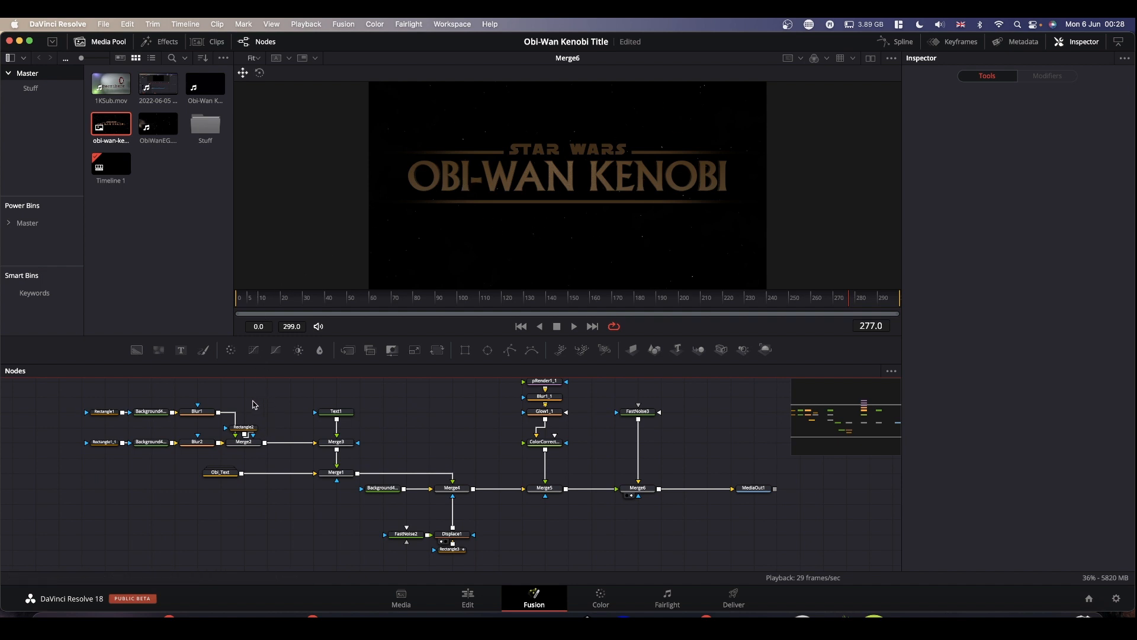
- Make room beside Merge2 by shifting both rectangle, background and blur branches away from it and placing Rectangle2 directly below it
drag(74, 398, 148, 449)
click(195, 449)
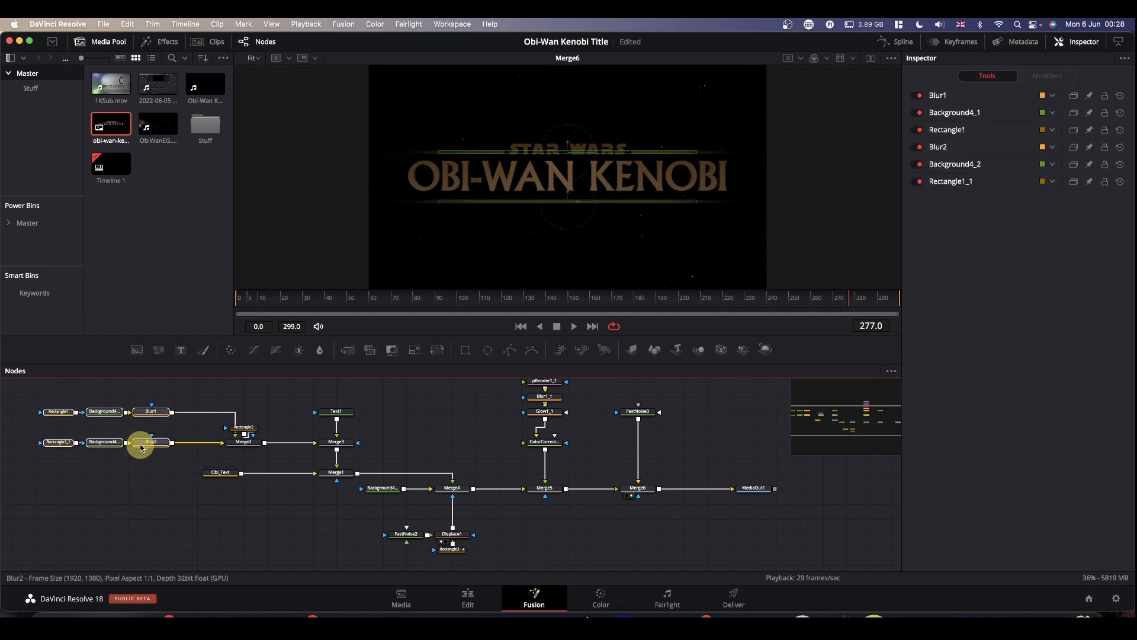
drag(244, 430, 267, 400)
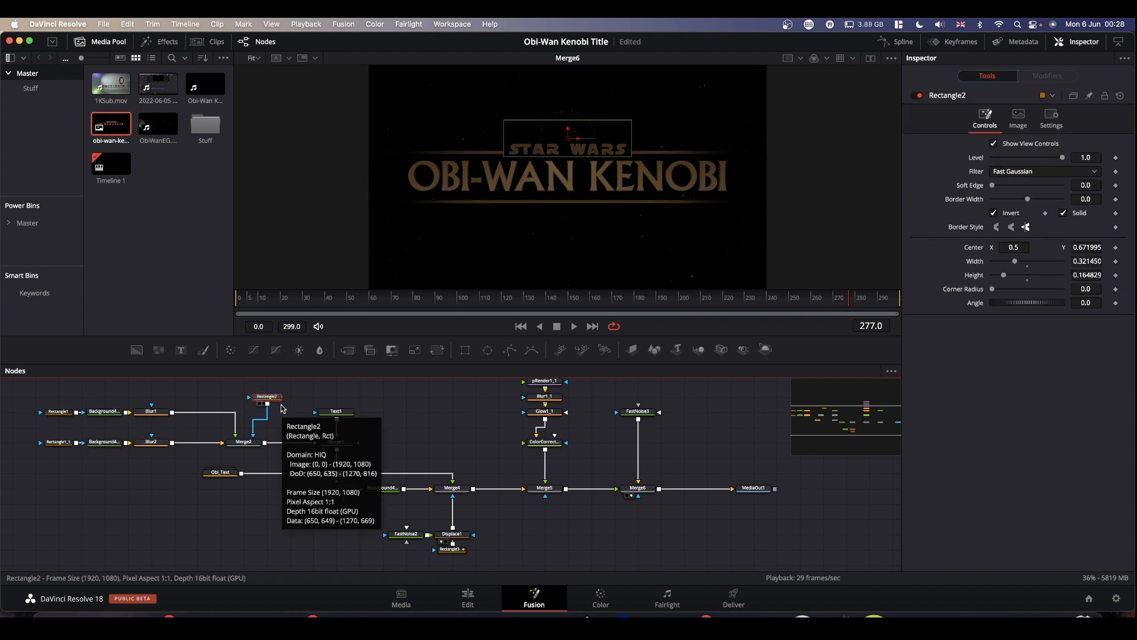
drag(272, 407, 245, 461)
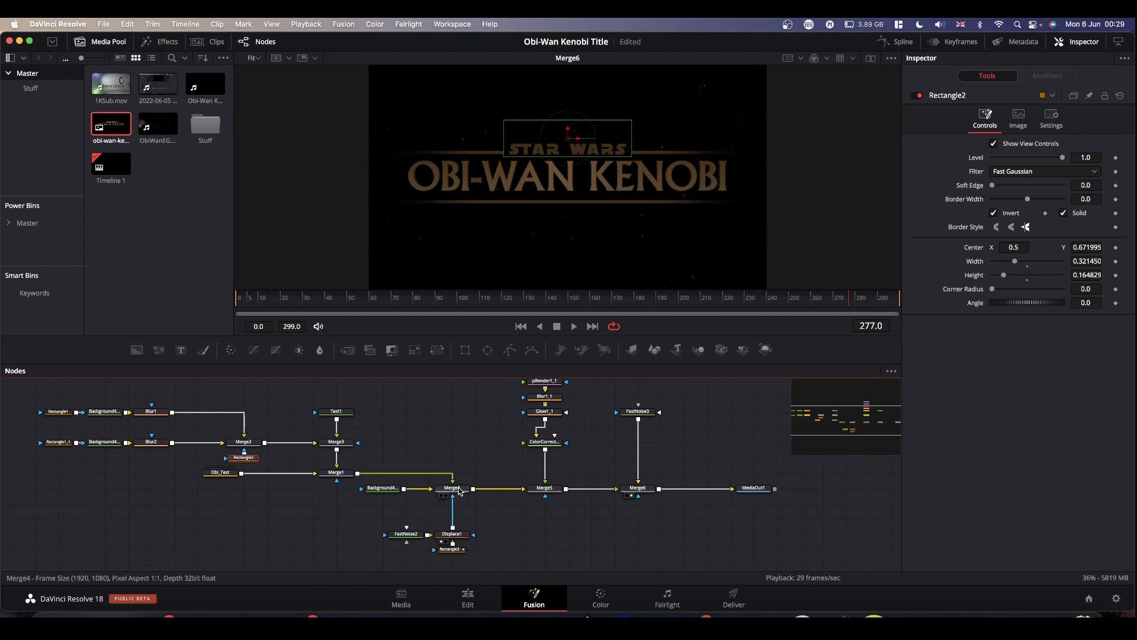
- Add a Color Corrector node after Merge4, detach it from there and insert it between Blur1 and Merge2
drag(452, 488, 571, 175)
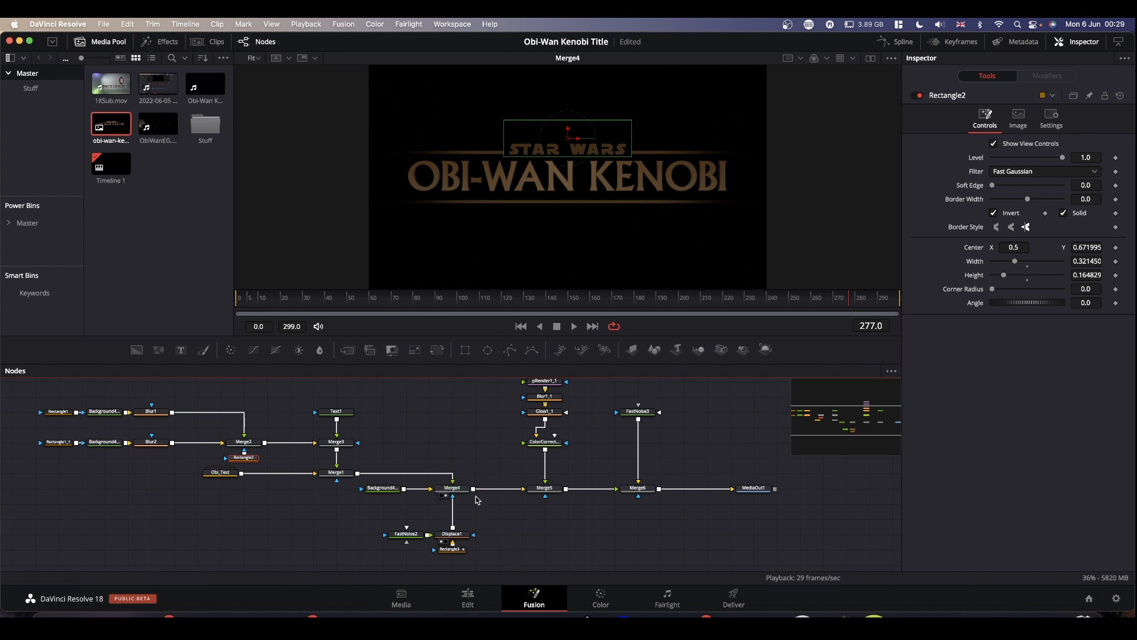
click(452, 488)
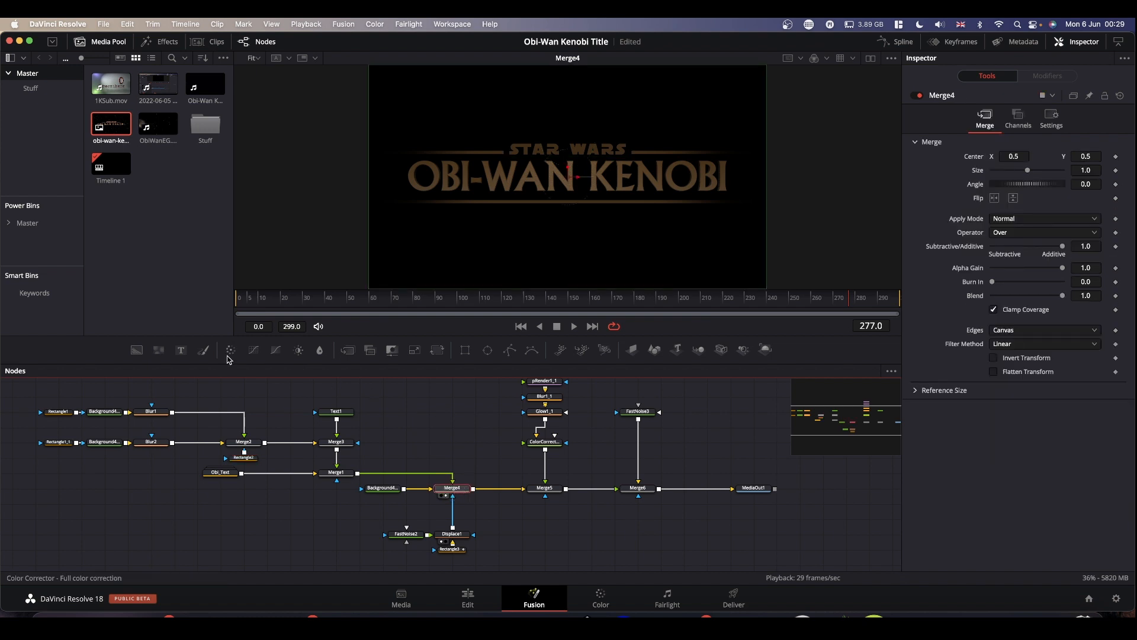
drag(229, 353, 527, 179)
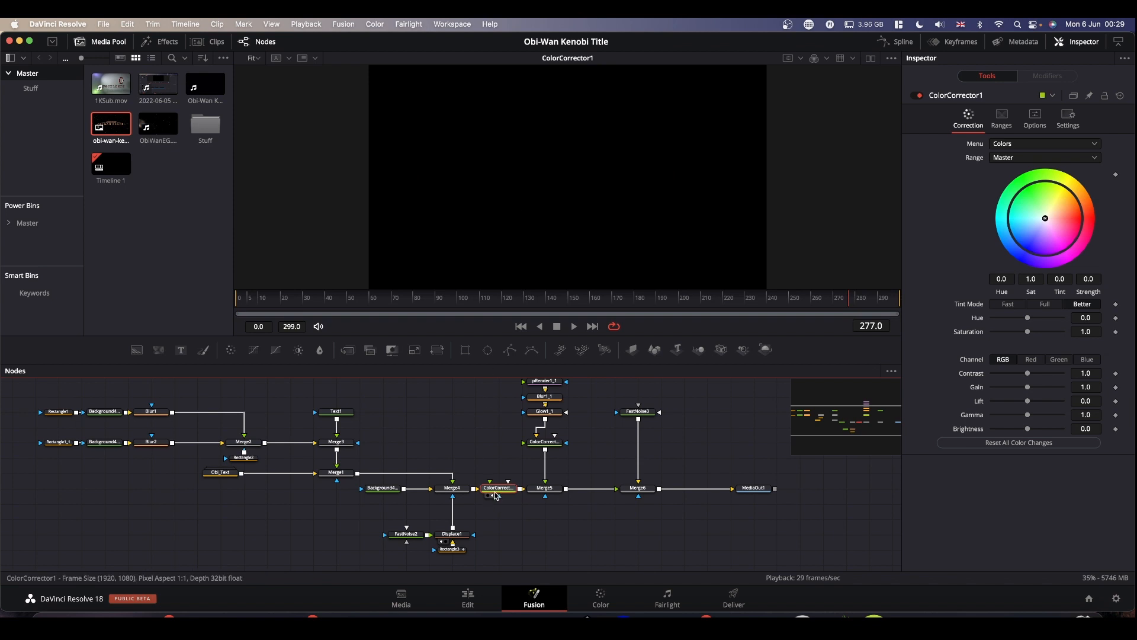
drag(495, 496, 461, 420)
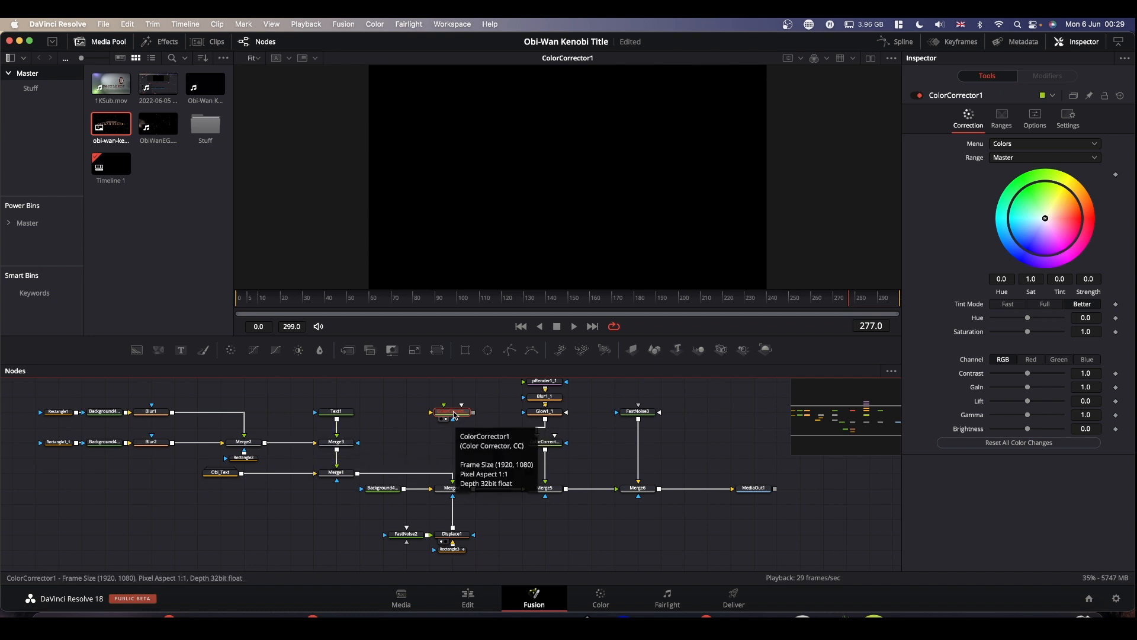
drag(454, 414, 217, 411)
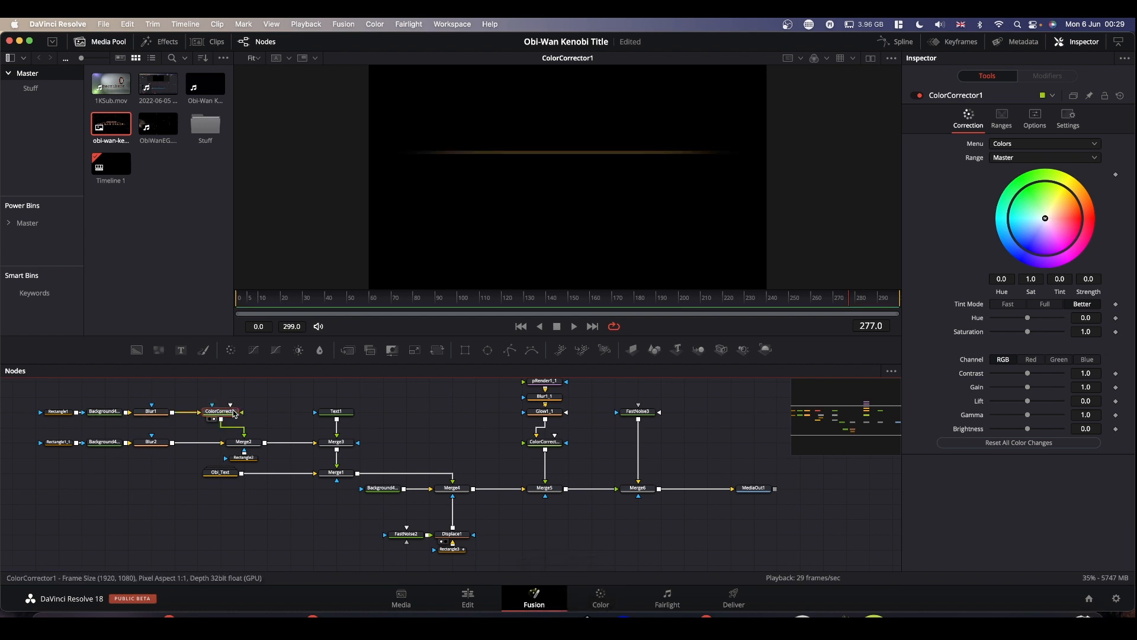
- Try a Saturation of 0.66 on ColorCorrector1 and reset it to the default 1.0
drag(227, 410, 497, 220)
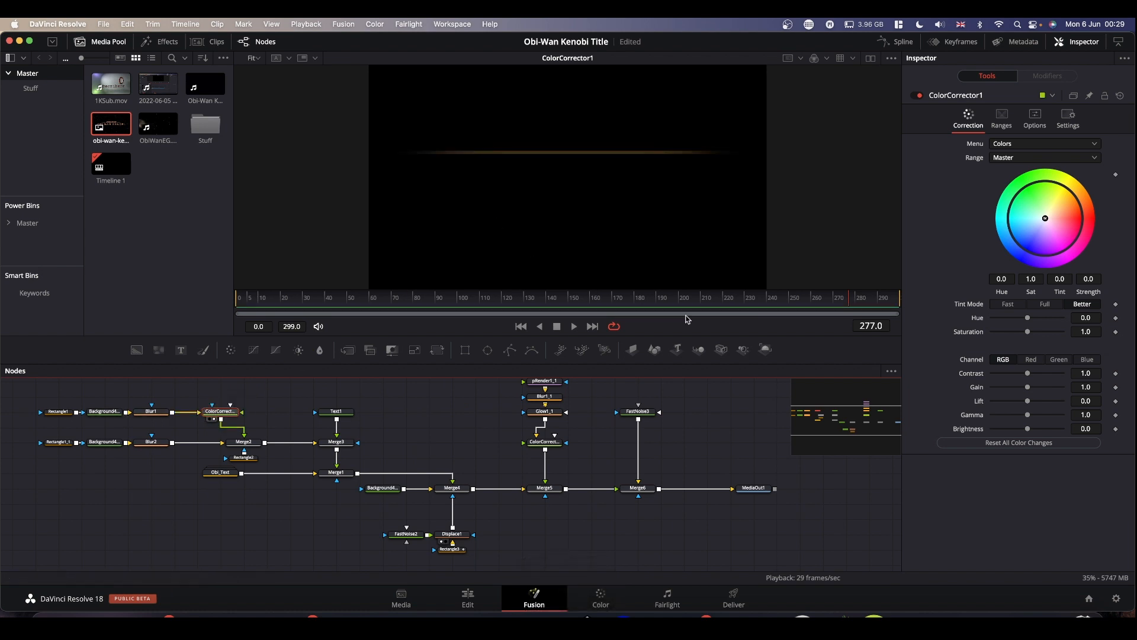
mouse_move(1028, 331)
mouse_down()
mouse_move(982, 332)
mouse_move(1059, 333)
mouse_move(997, 332)
mouse_move(1017, 338)
mouse_up()
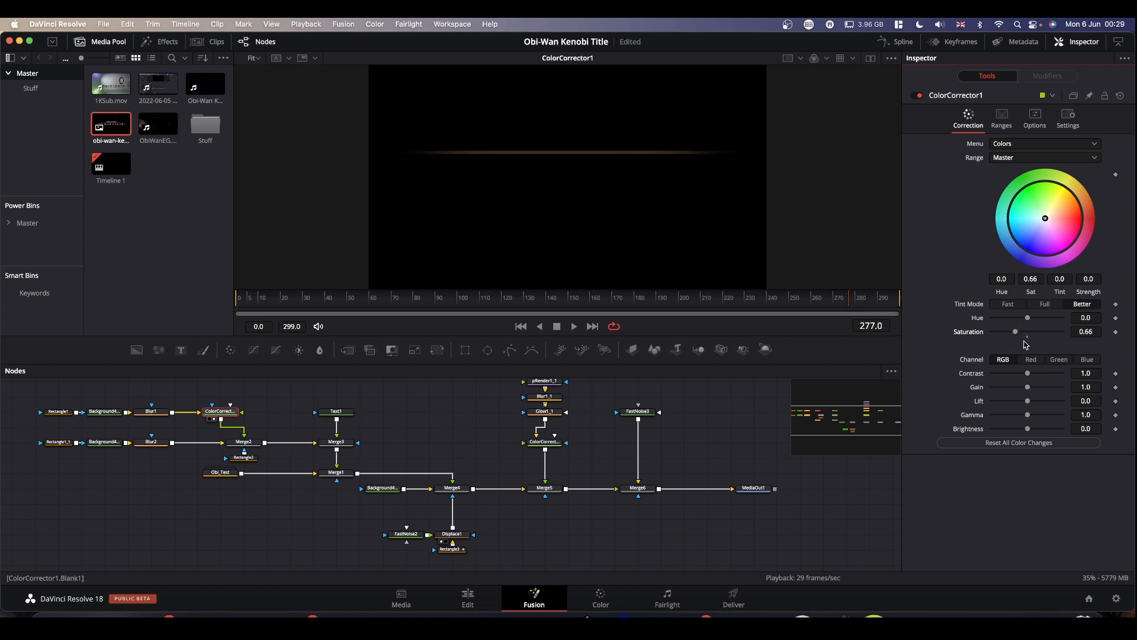
double_click(1028, 334)
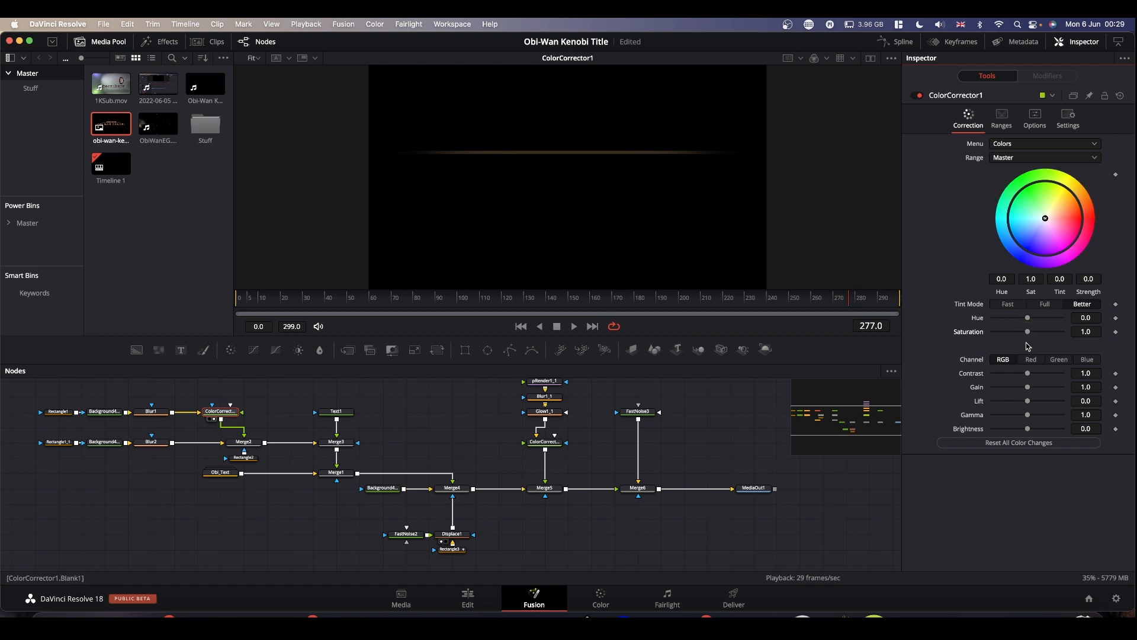
- Copy ColorCorrector1 and paste it as an instance after Blur2, moving Text1 farther above Merge3 to free up space
click(219, 413)
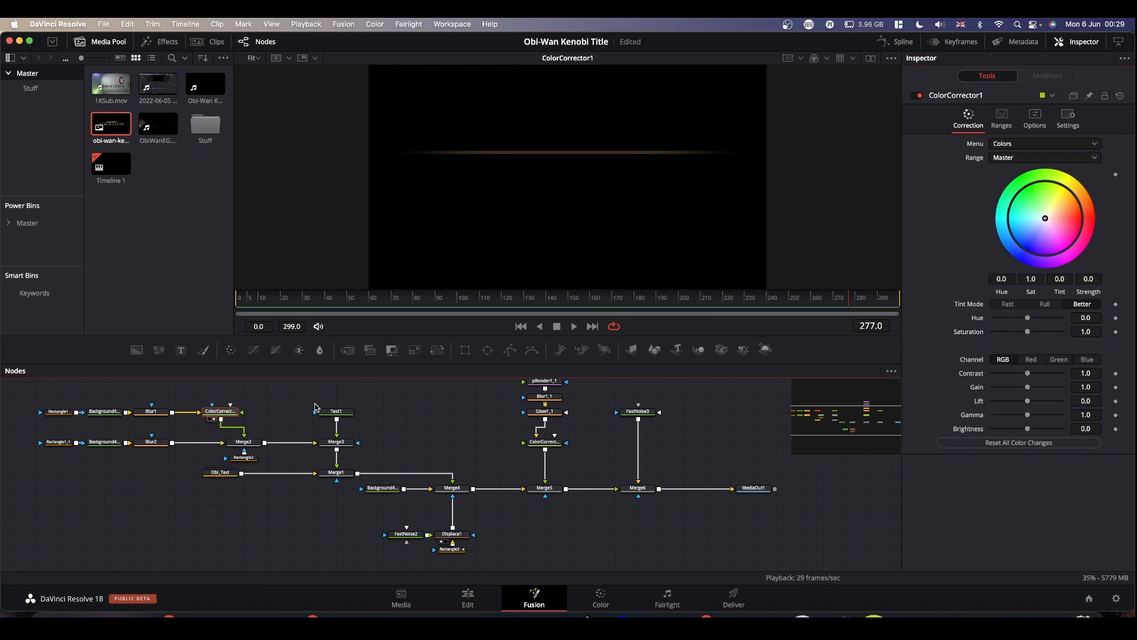
key(super+c)
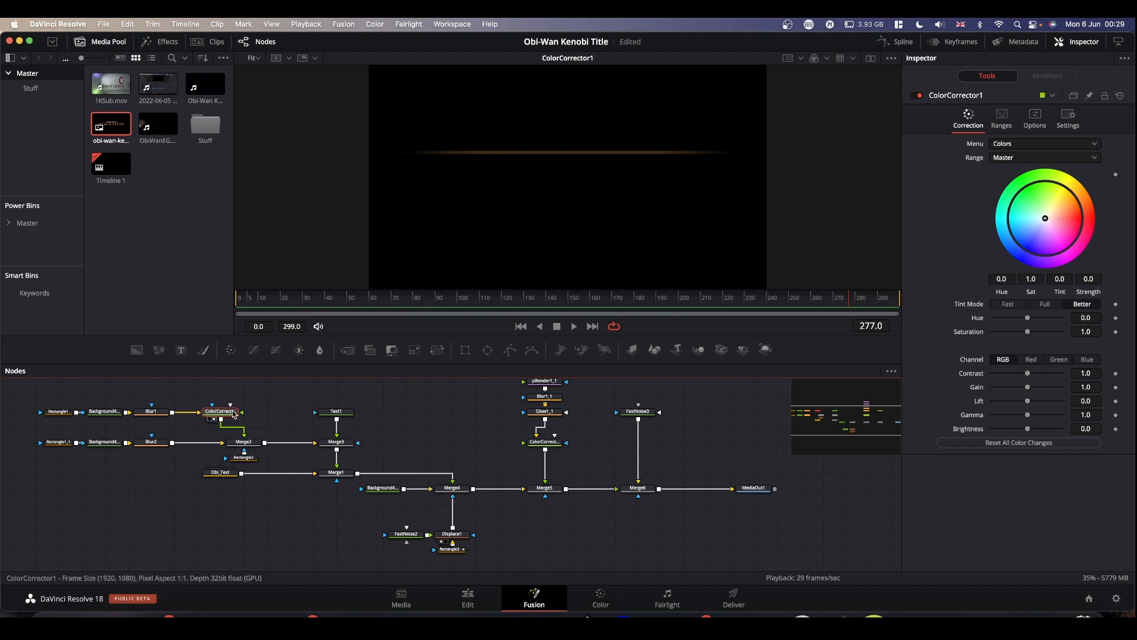
click(335, 412)
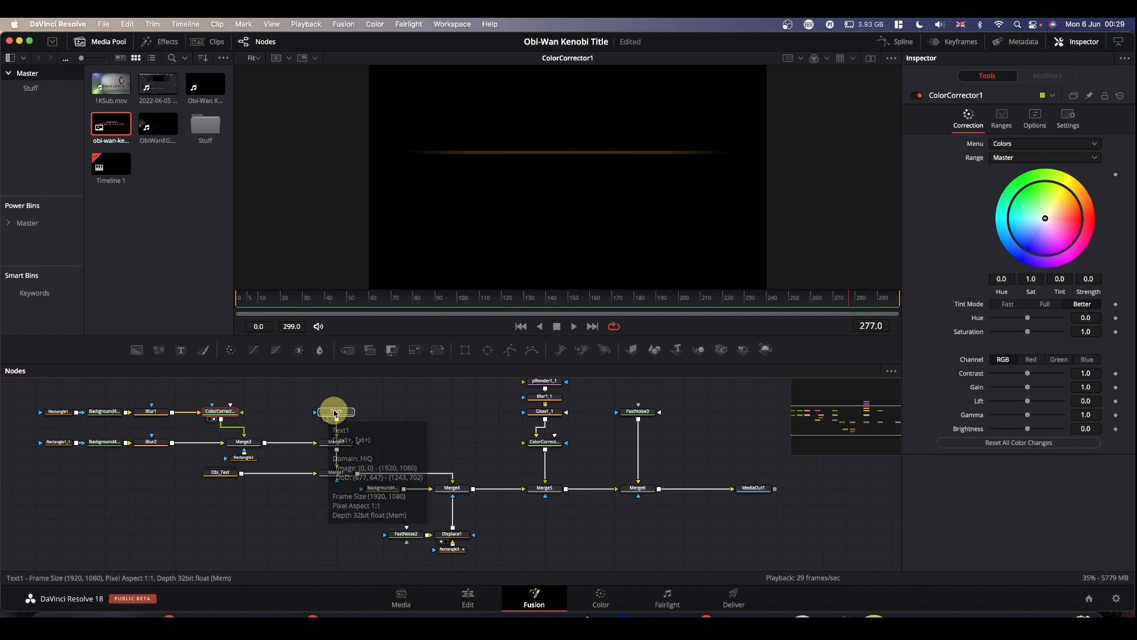
drag(335, 412, 335, 397)
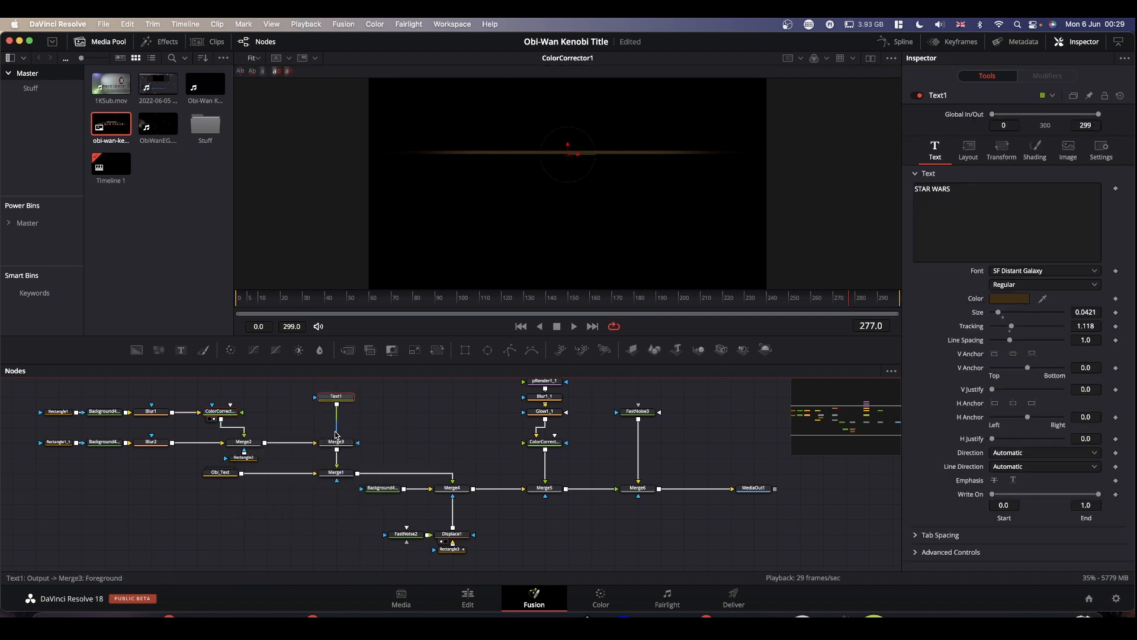
click(154, 445)
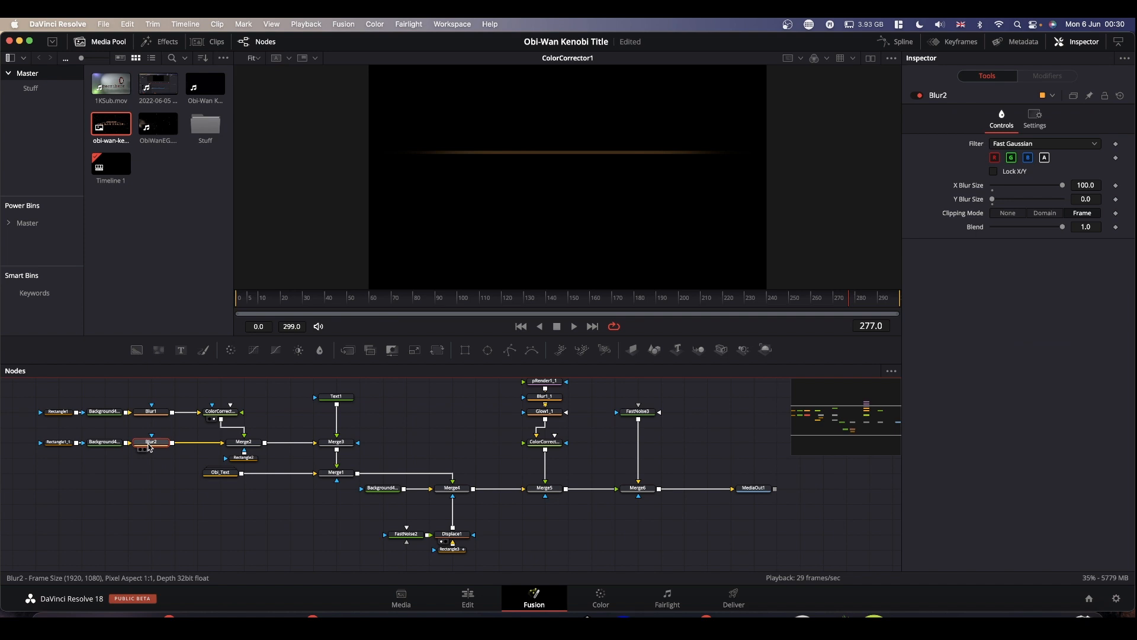
key(shift+super+v)
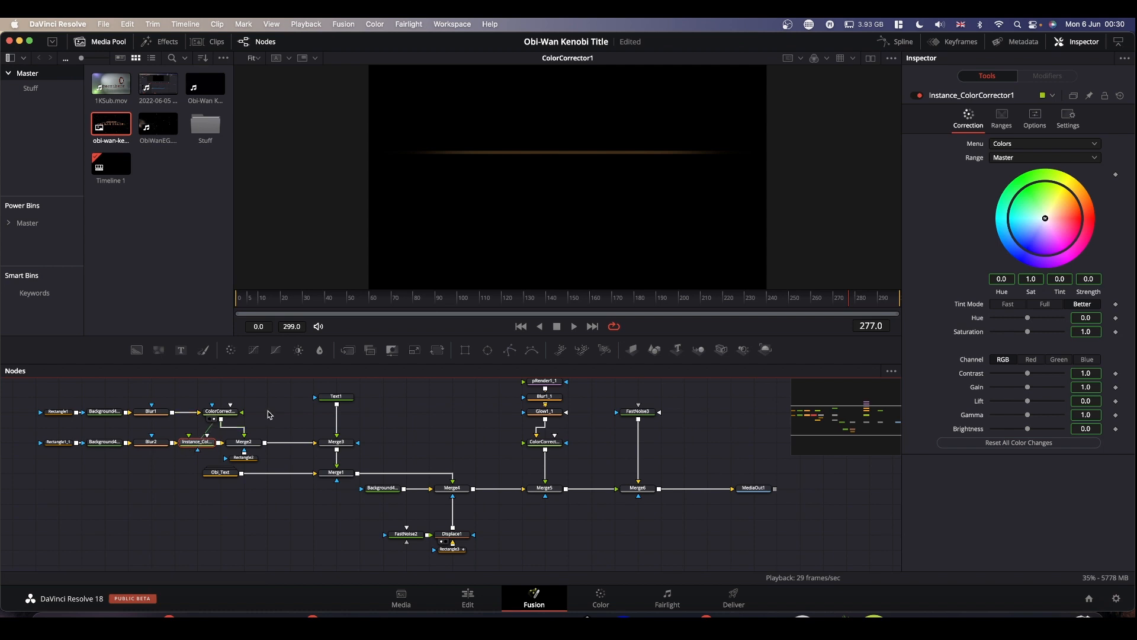
- Paste further ColorCorrector1 instances after Text1 and after the Obi_Text group, and show the Merge1 output in the viewer
click(221, 412)
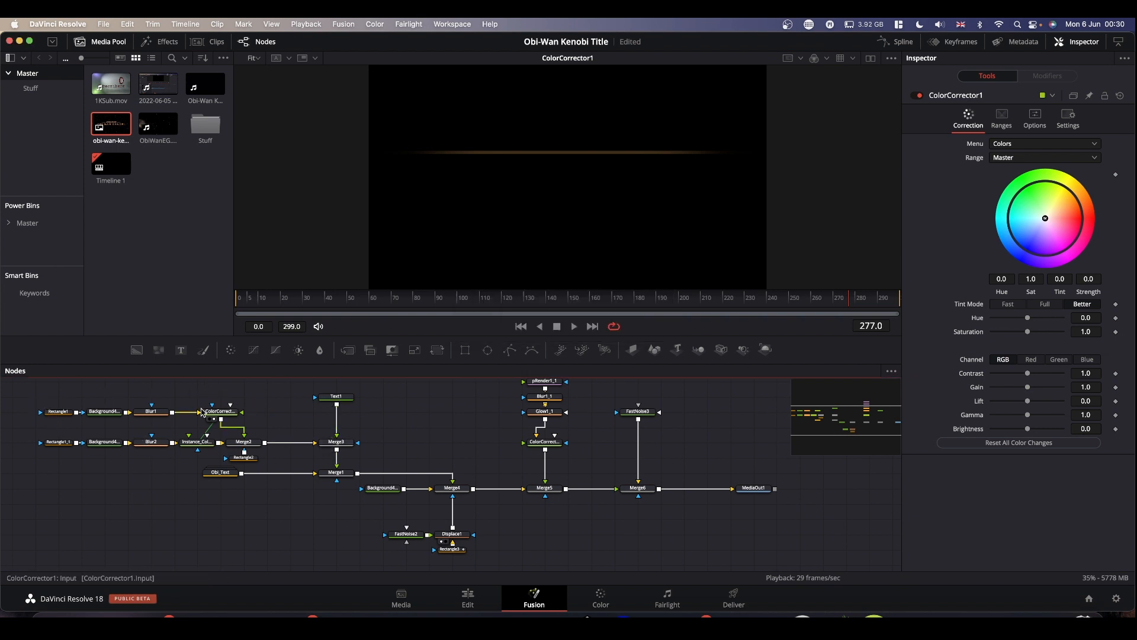
click(336, 395)
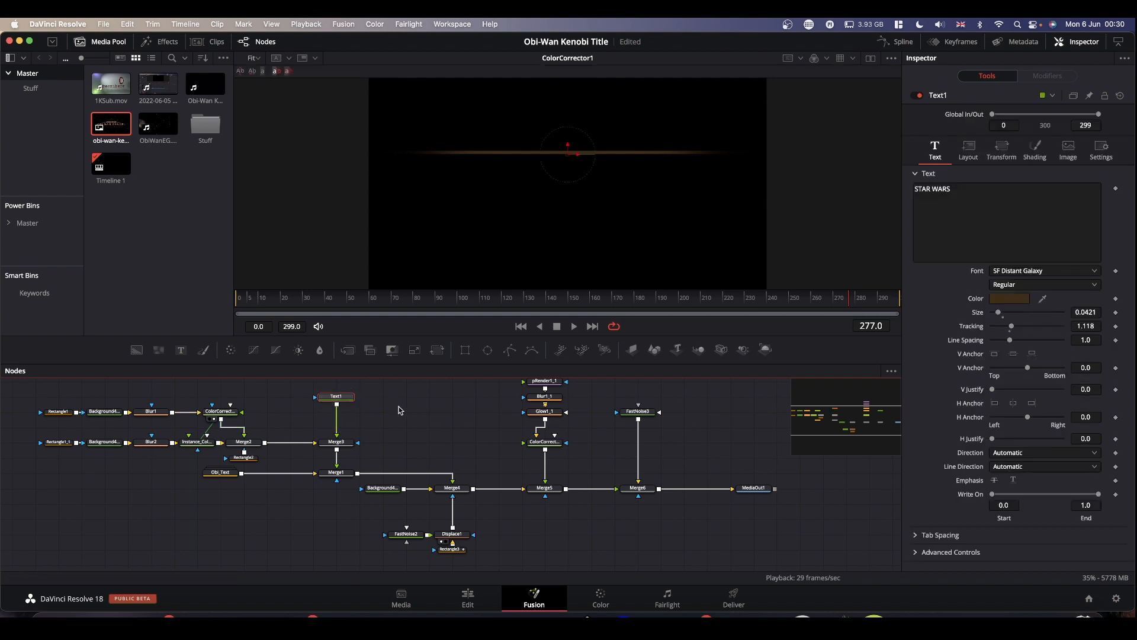
key(super+shift+v)
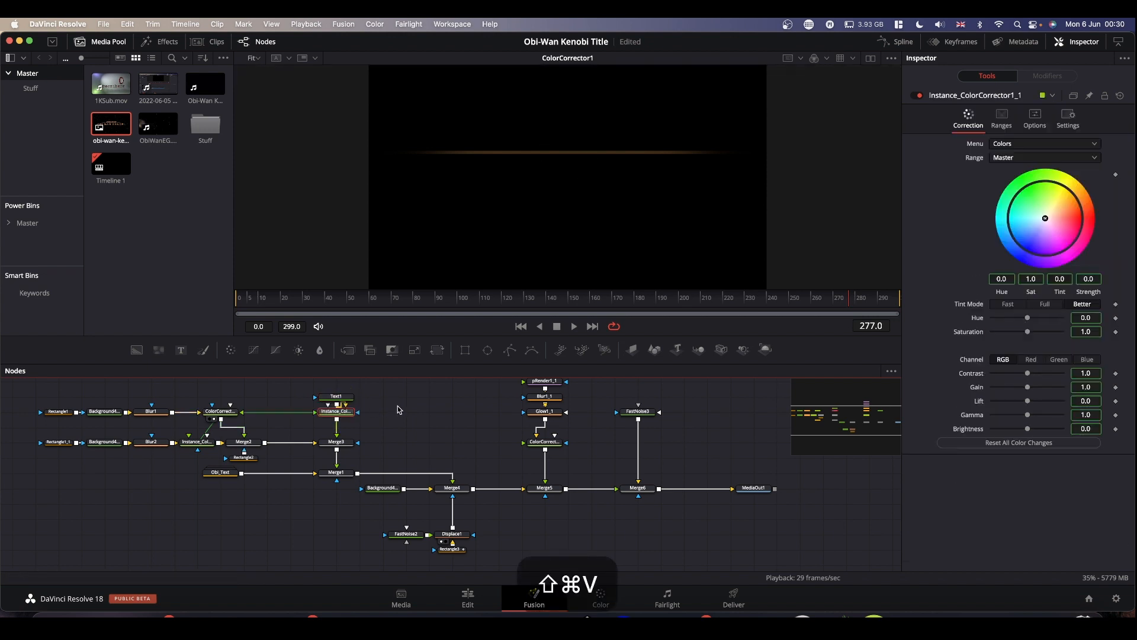
click(222, 476)
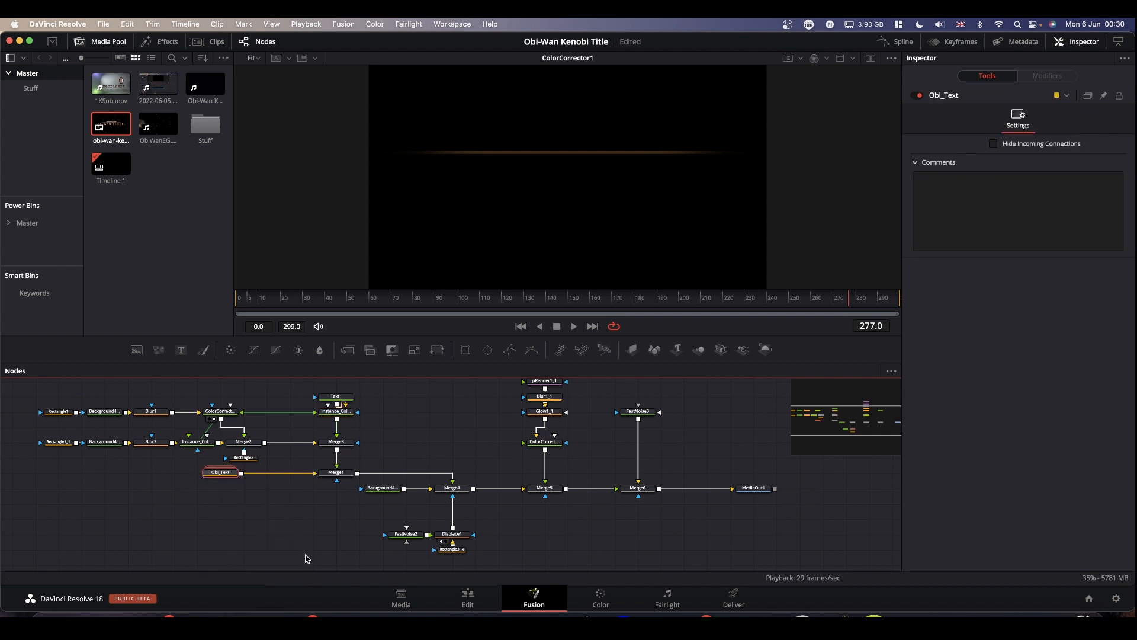
key(super+shift+v)
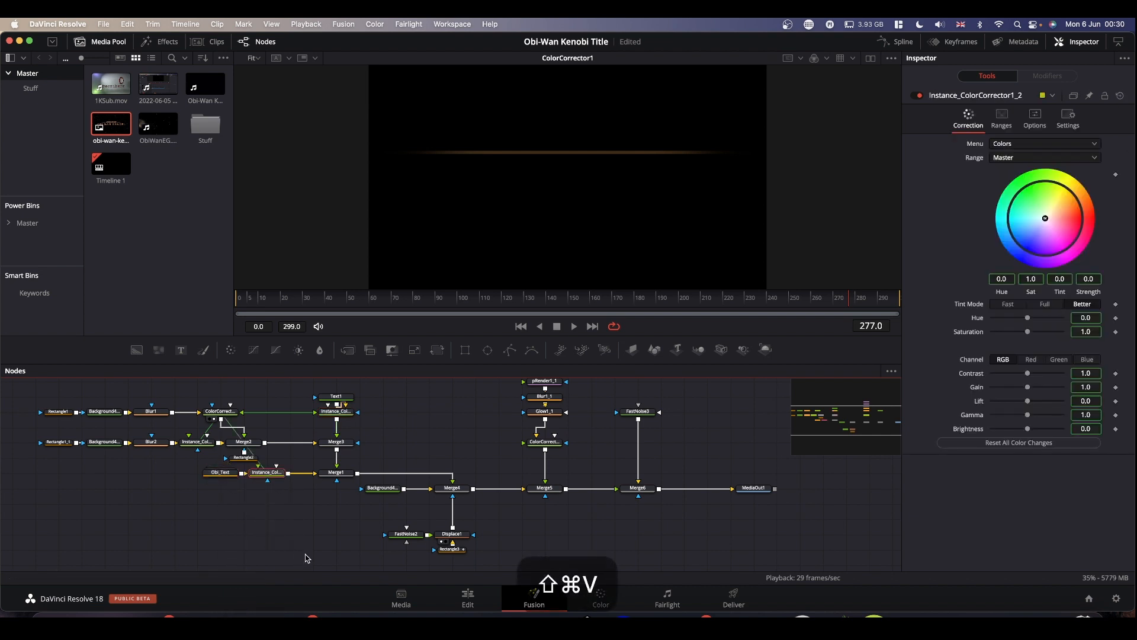
drag(268, 477, 569, 216)
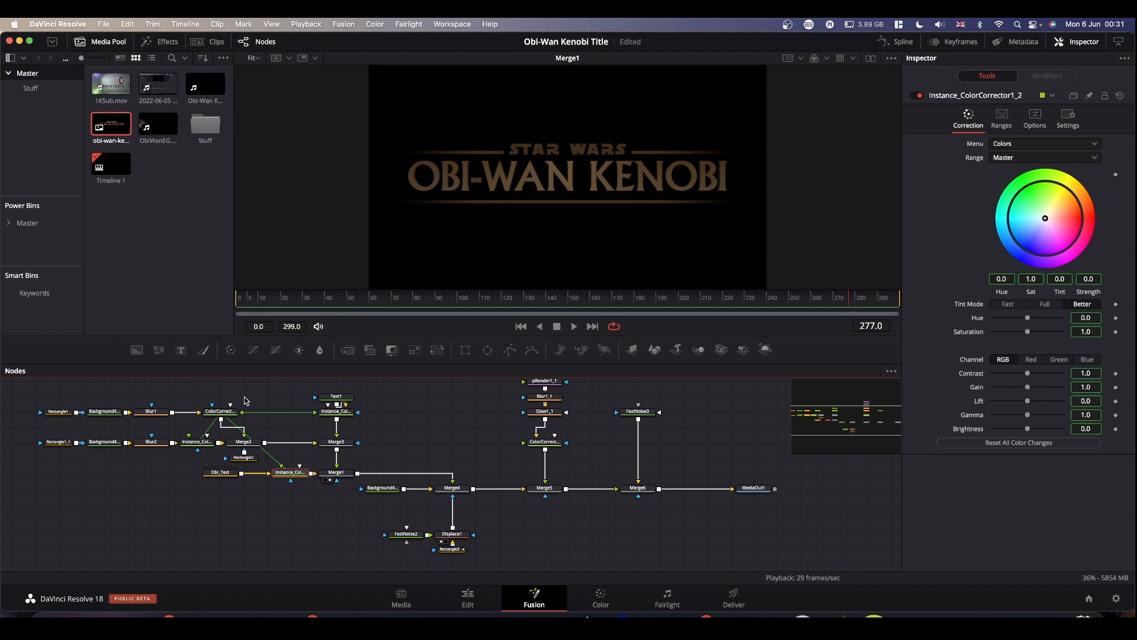
- Lower the Saturation of the original ColorCorrector1 to 0.67 and save the project
click(220, 411)
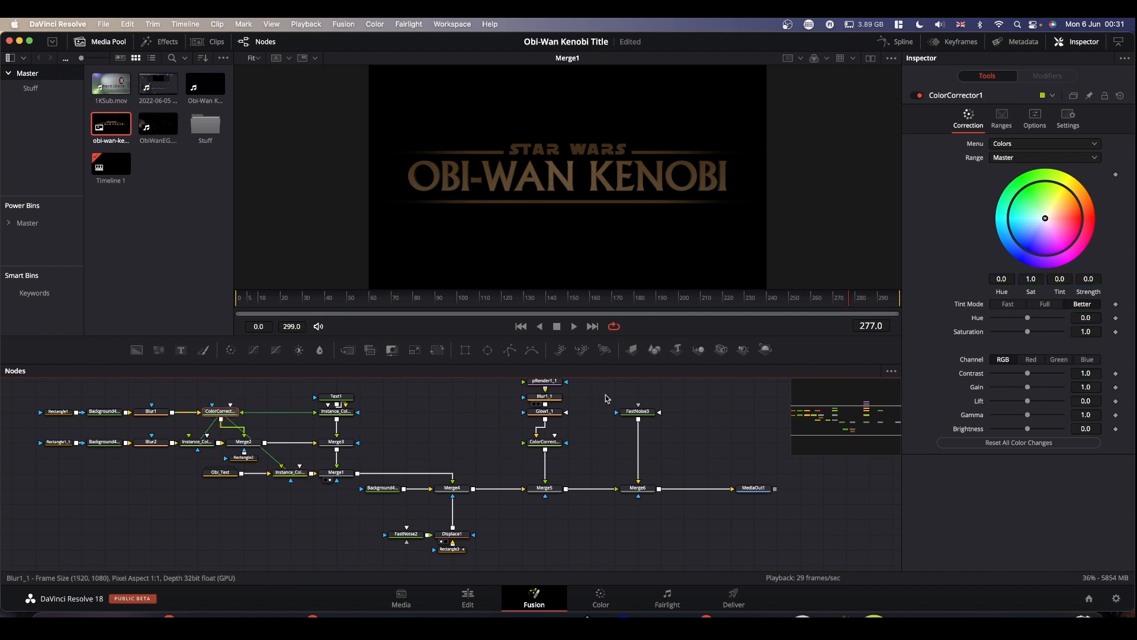
drag(1028, 333, 1016, 333)
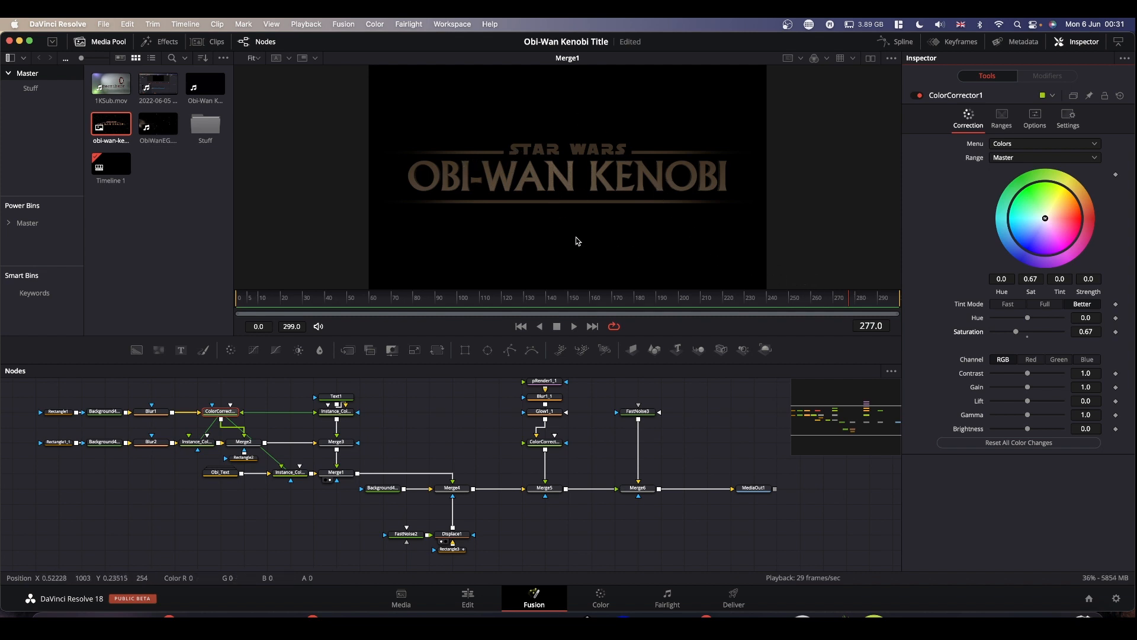
key(super+s)
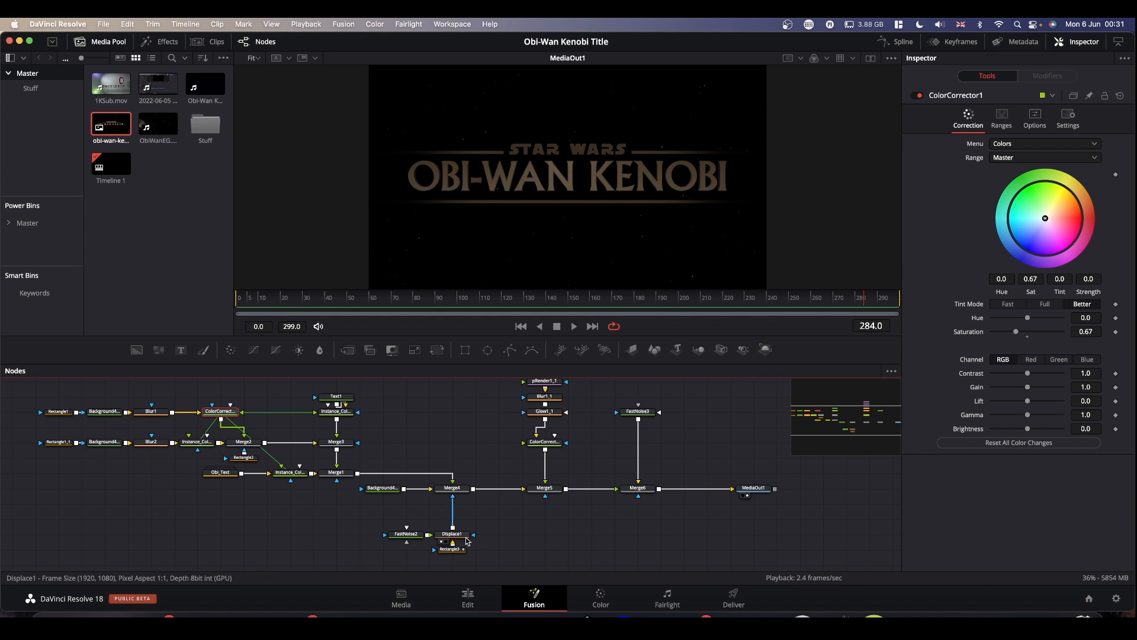
- Switch to the Edit page, move the playhead to the start of the second Fusion Composition clip and play it back
click(468, 600)
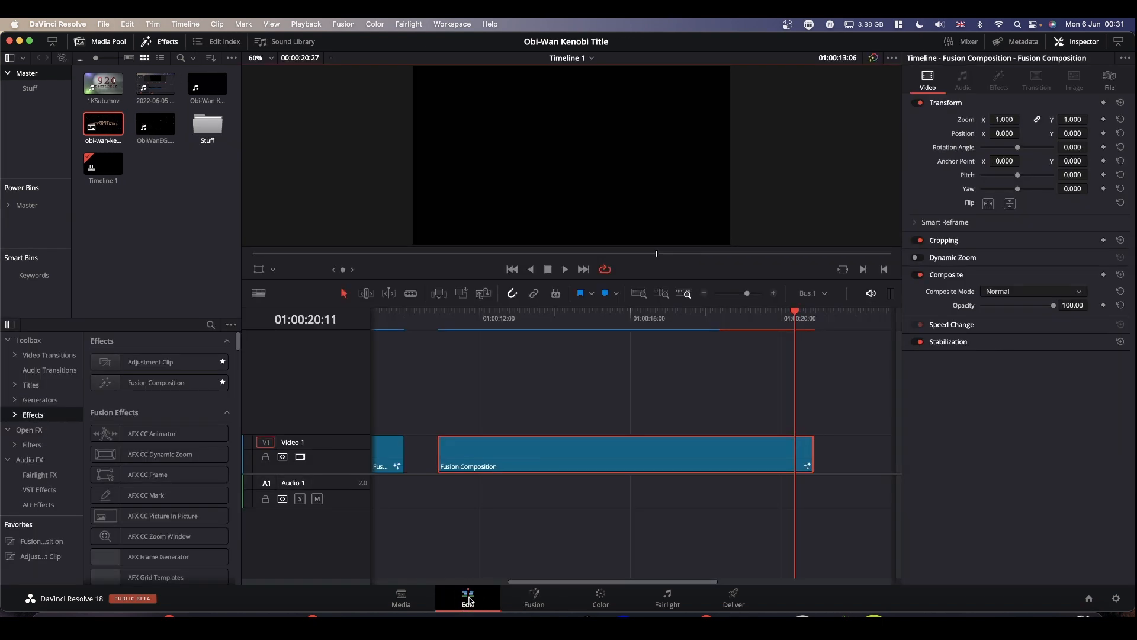
click(452, 319)
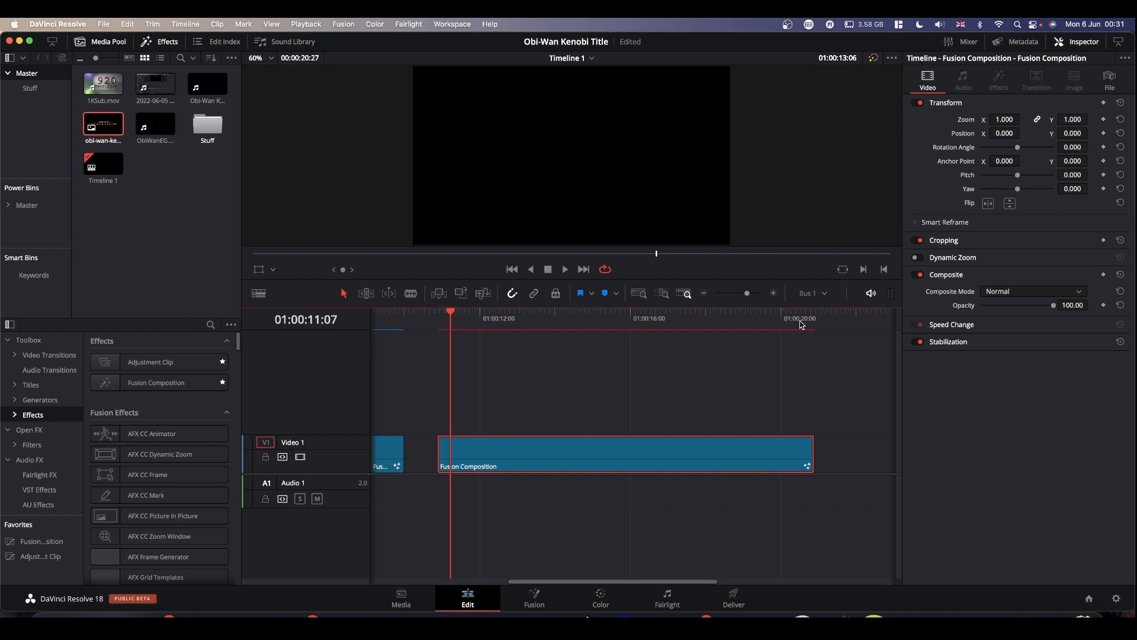
drag(452, 317, 439, 314)
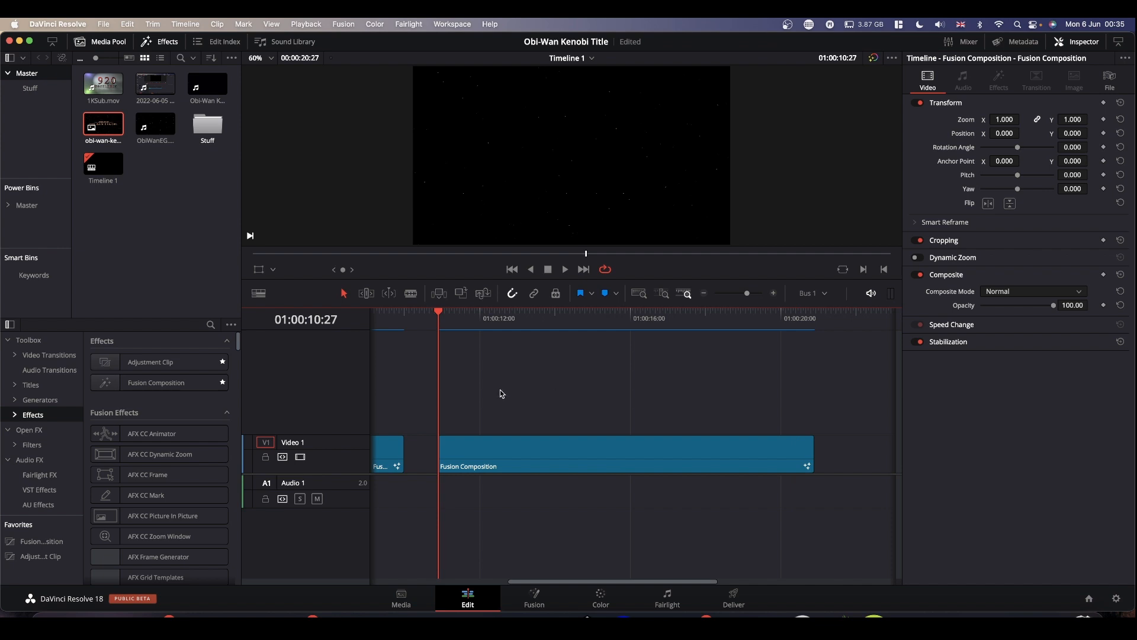
key(space)
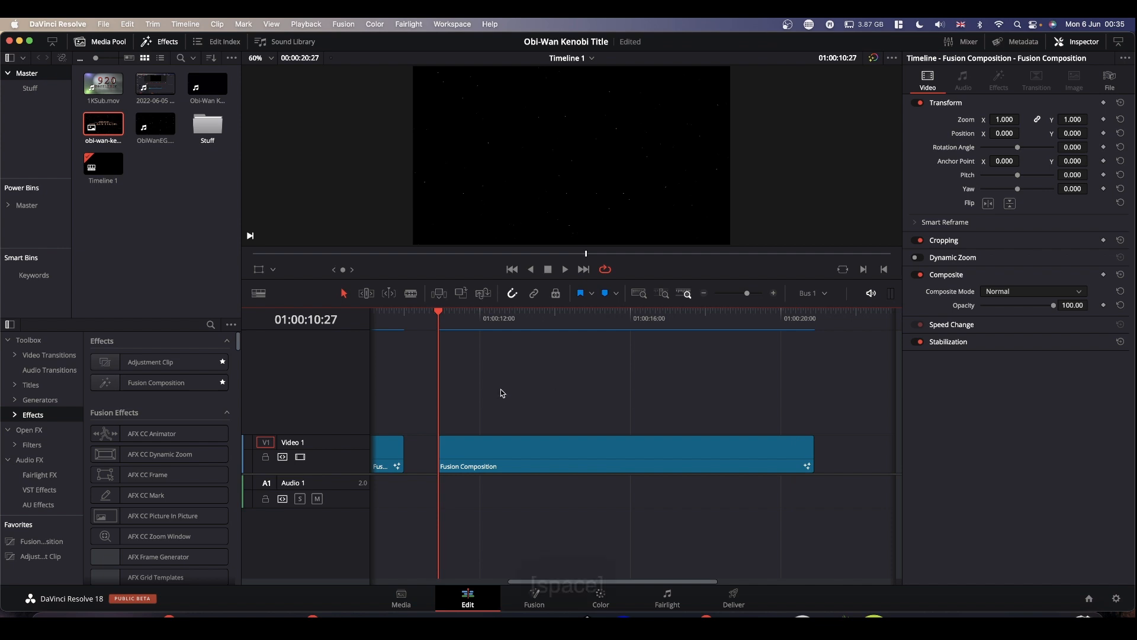